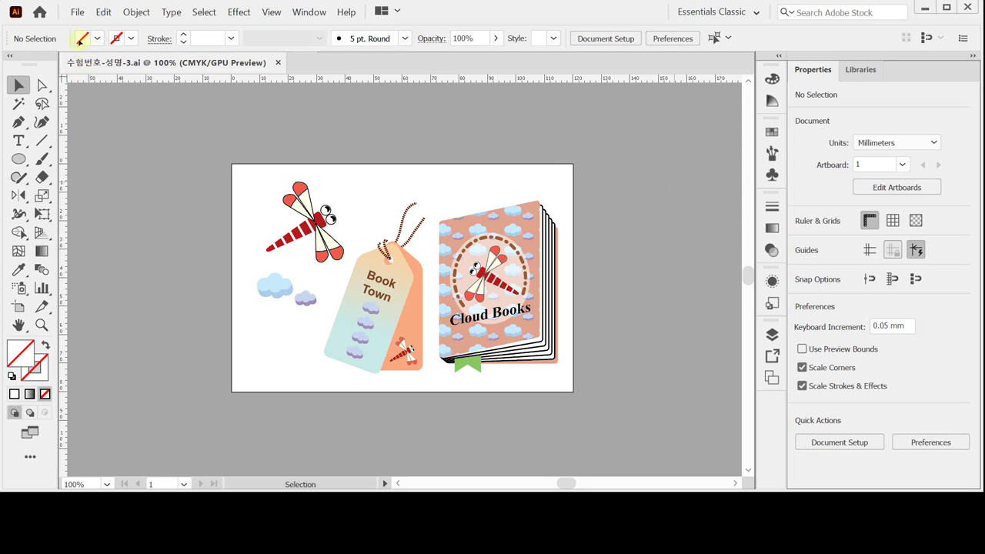
# Create a new landscape document 120 mm wide and 80 mm high in CMYK at 300 ppi.
pyautogui.click(75, 13)
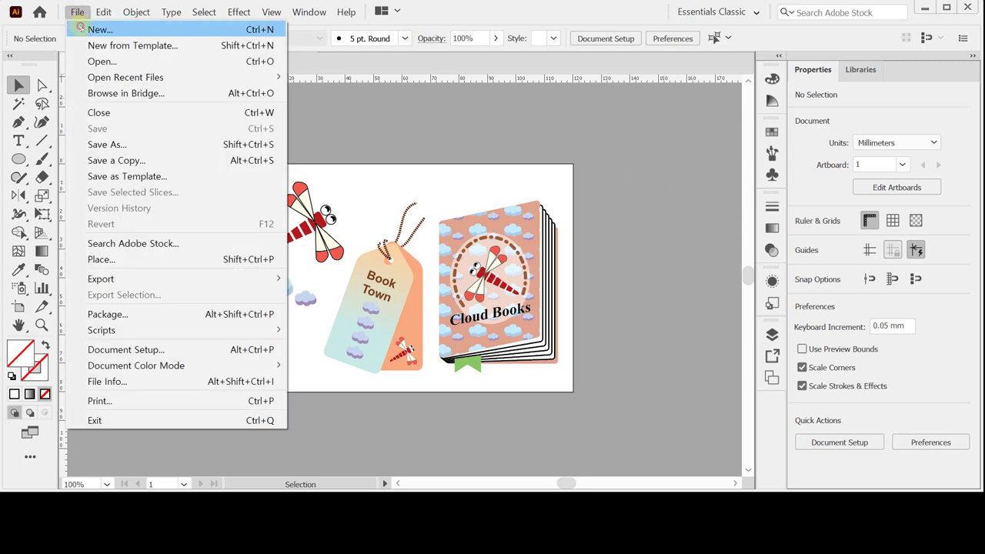
pyautogui.click(80, 28)
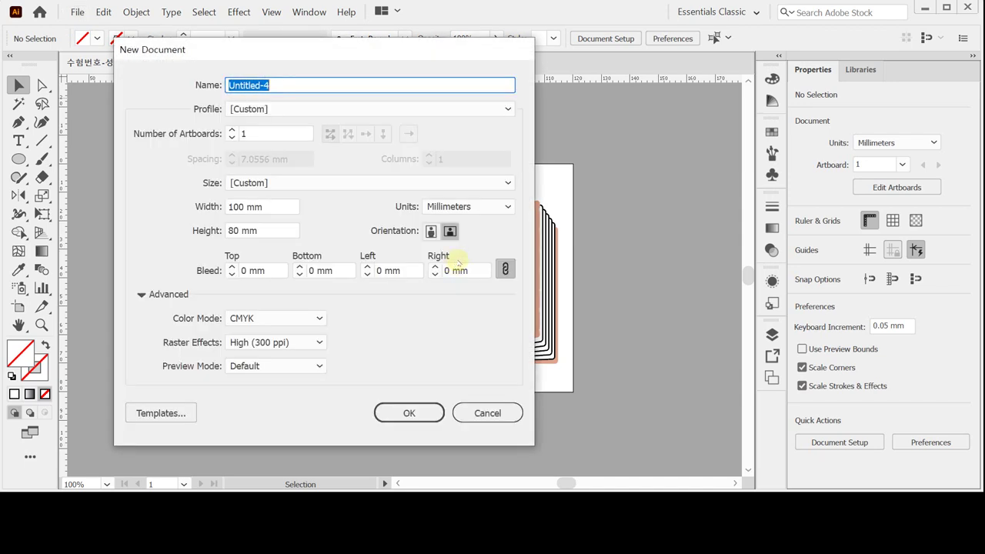
pyautogui.click(288, 206)
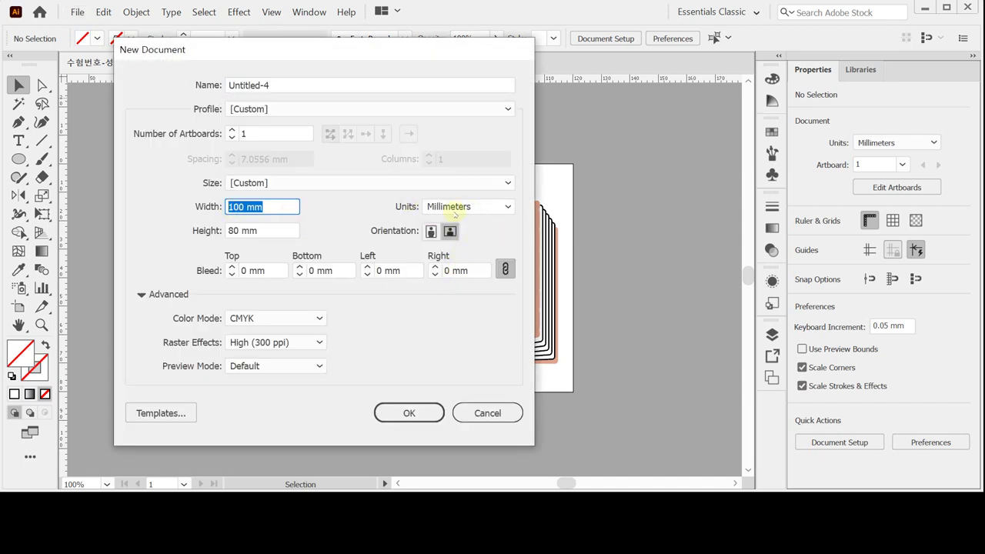
pyautogui.write('12')
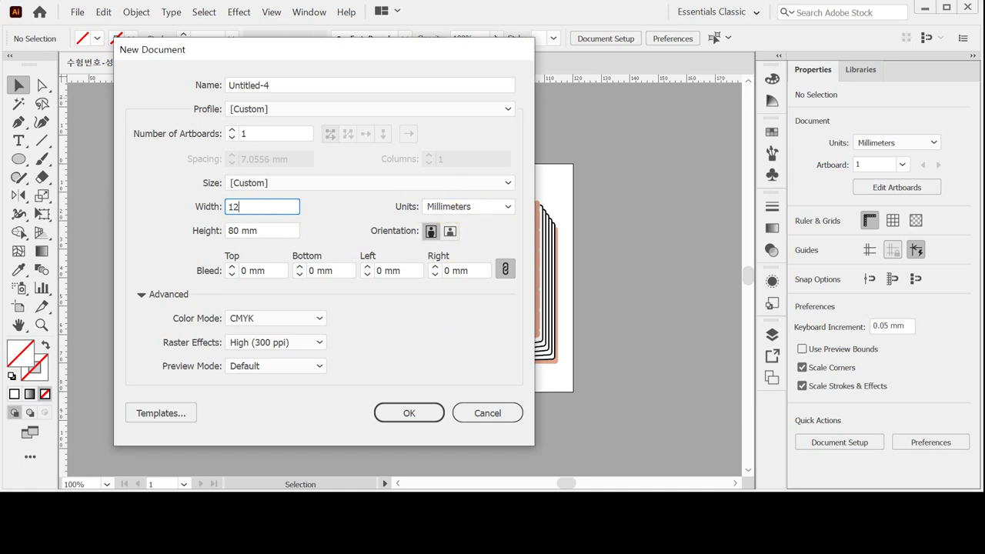
pyautogui.write('0')
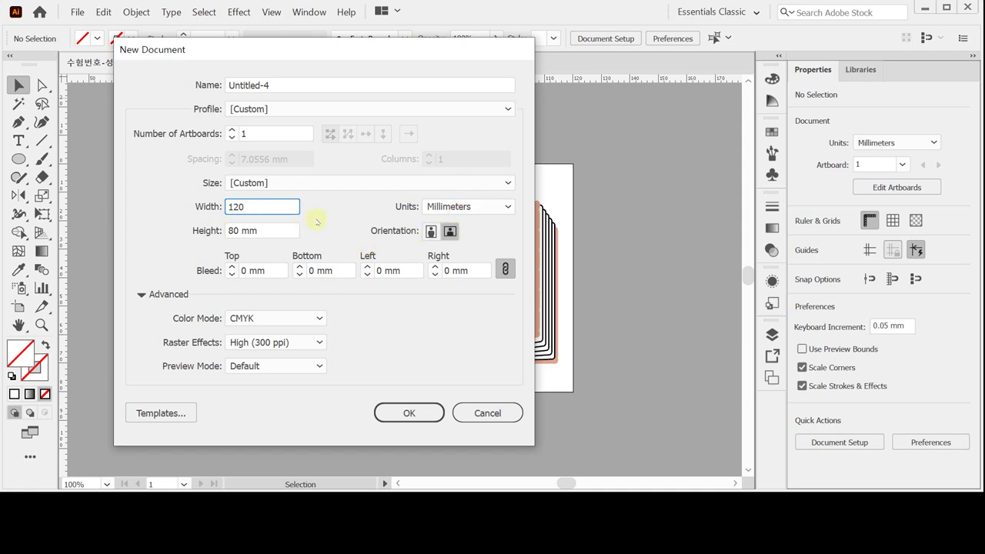
pyautogui.press('Tab')
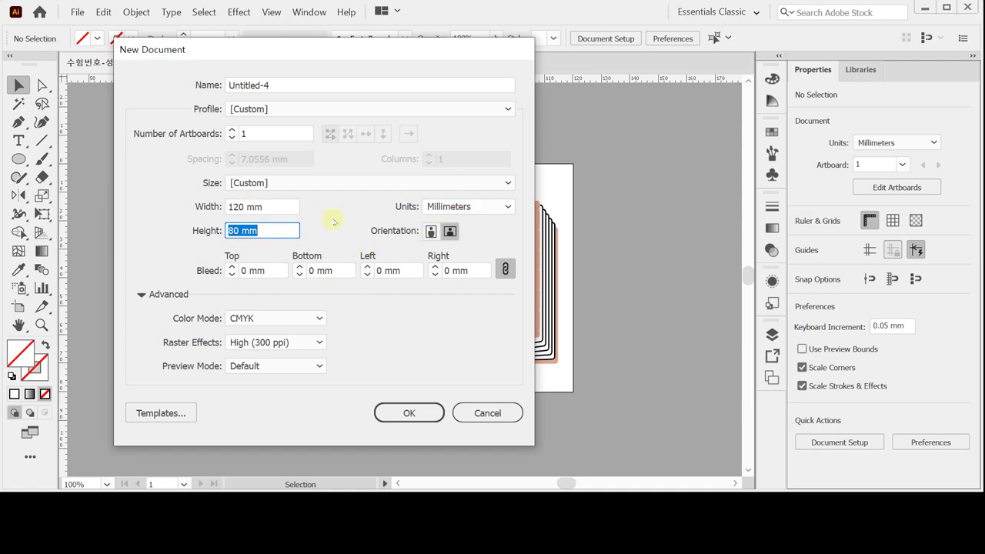
pyautogui.press('Tab')
pyautogui.press('Tab')
pyautogui.press('Tab')
pyautogui.press('Tab')
pyautogui.press('Tab')
pyautogui.press('Tab')
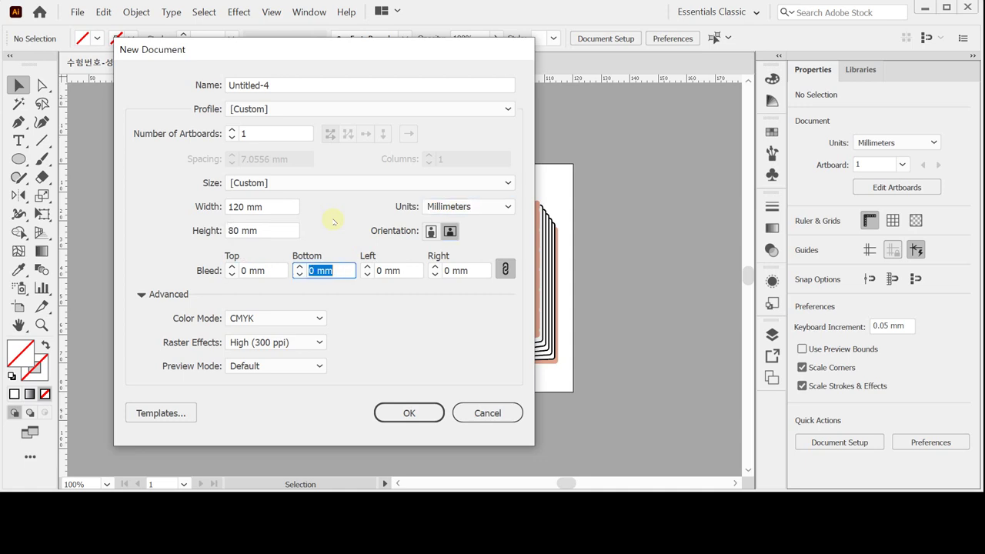
pyautogui.press('Tab')
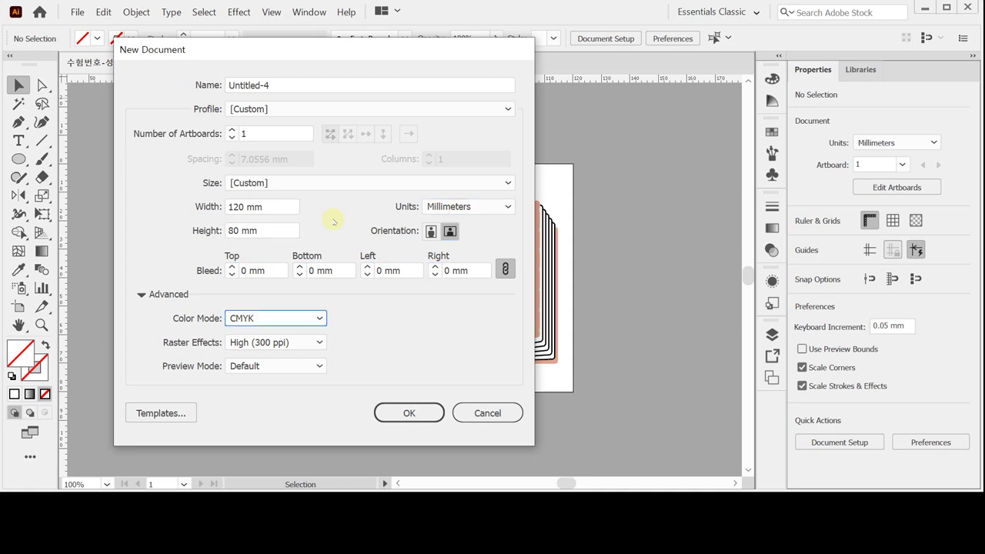
pyautogui.press('Tab')
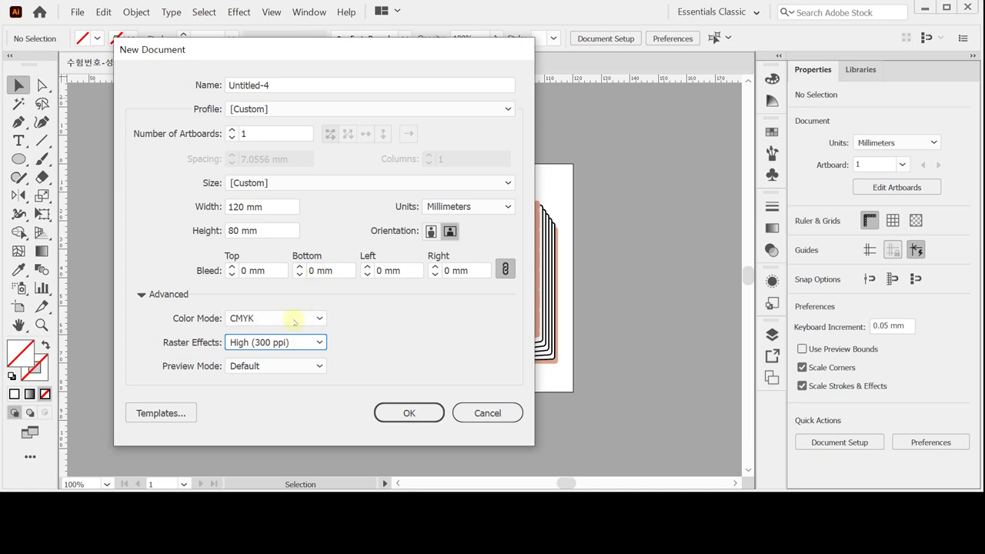
pyautogui.click(421, 416)
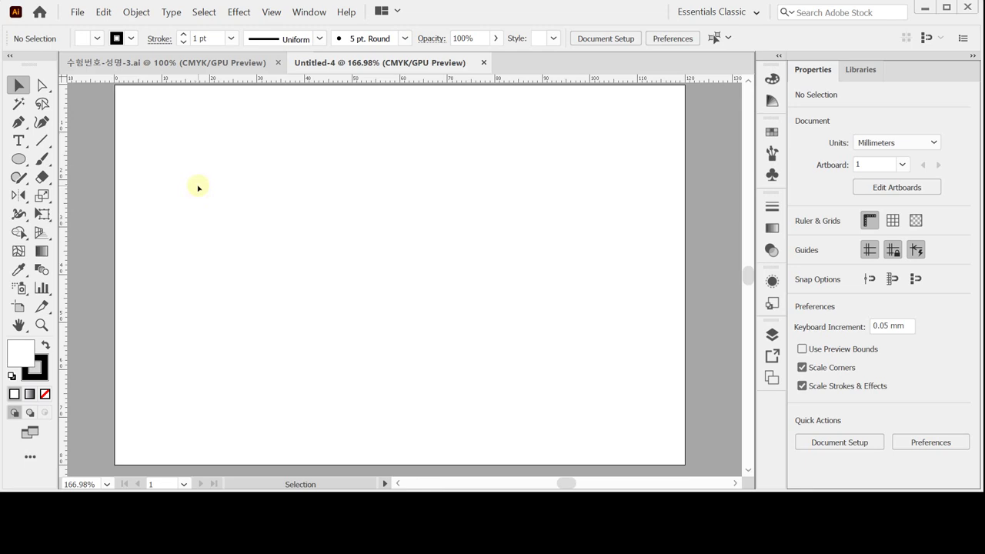
# Paste the copied guides onto the artboard and save the document as 수험번호-성명-3 in Illustrator 2020 format in the GTQ folder.
pyautogui.hotkey('ctrl', 'v')
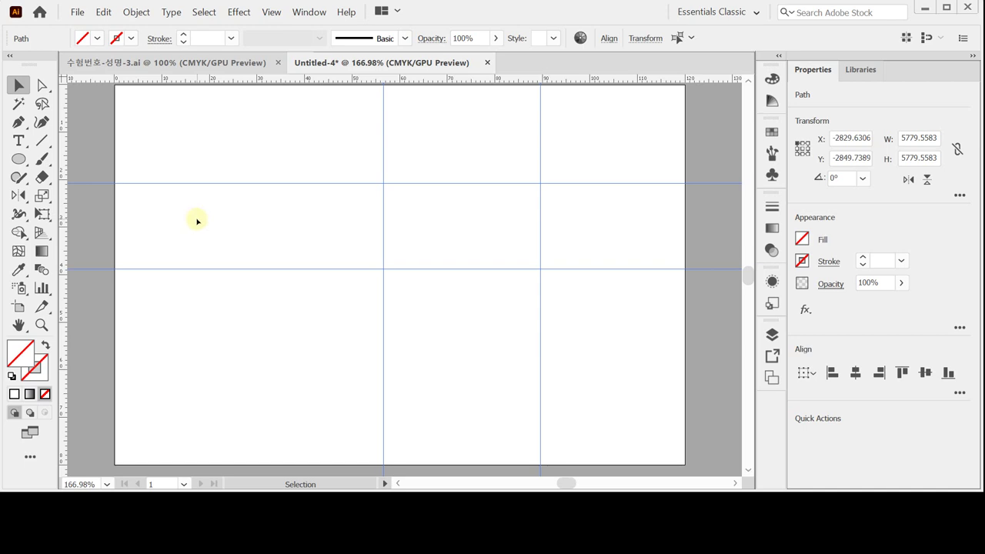
pyautogui.press('ctrl')
pyautogui.hotkey('ctrl', 's')
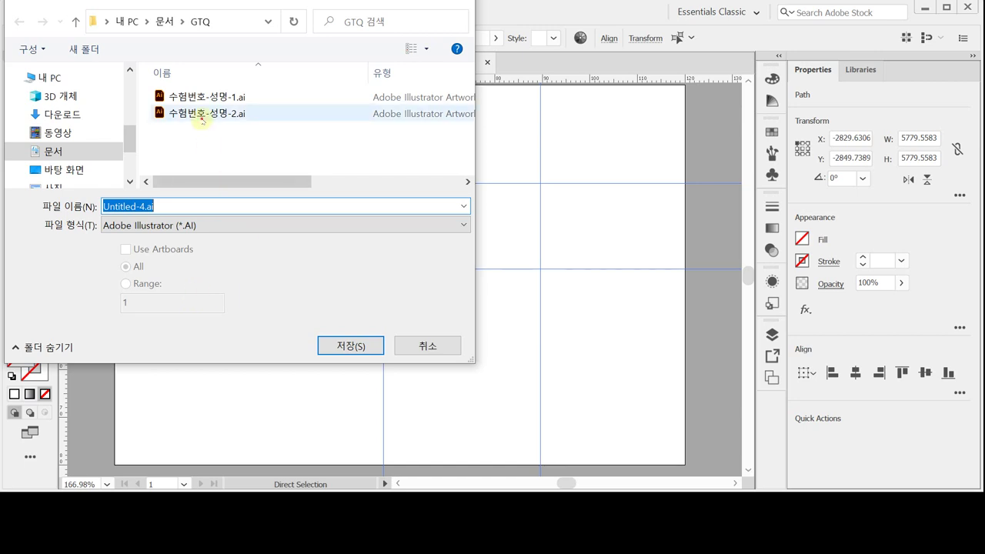
pyautogui.click(198, 113)
pyautogui.click(172, 205)
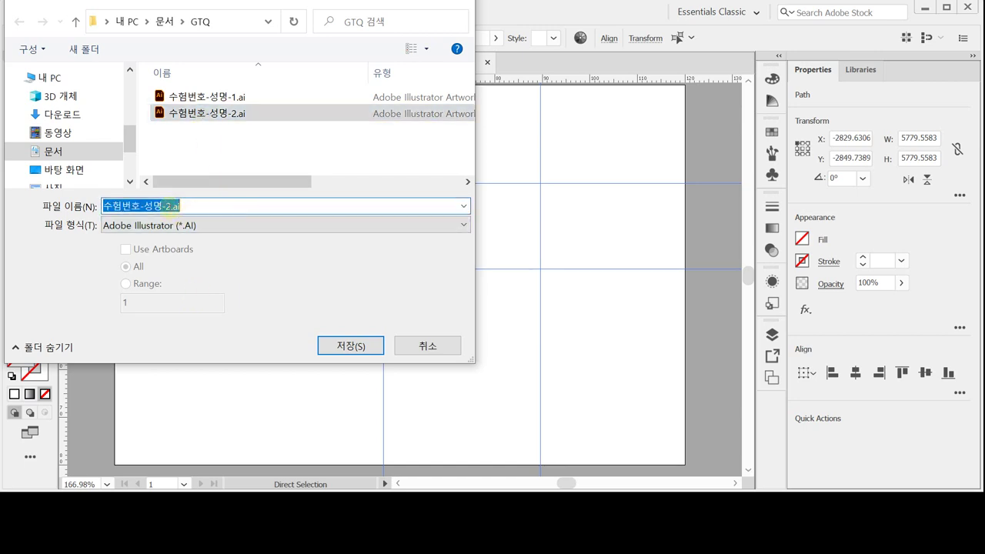
pyautogui.click(172, 206)
pyautogui.moveTo(166, 206); pyautogui.dragTo(185, 210)
pyautogui.write('3')
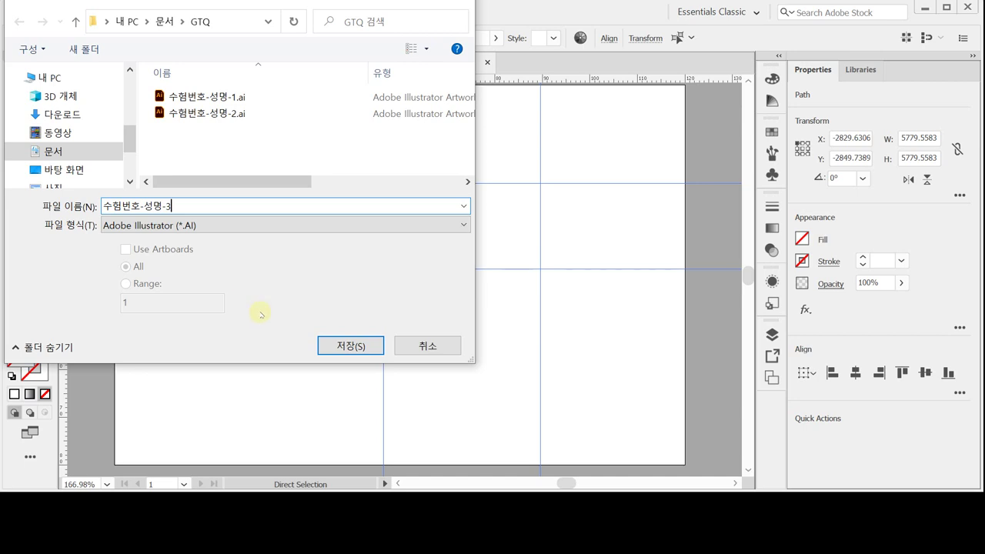
pyautogui.click(335, 350)
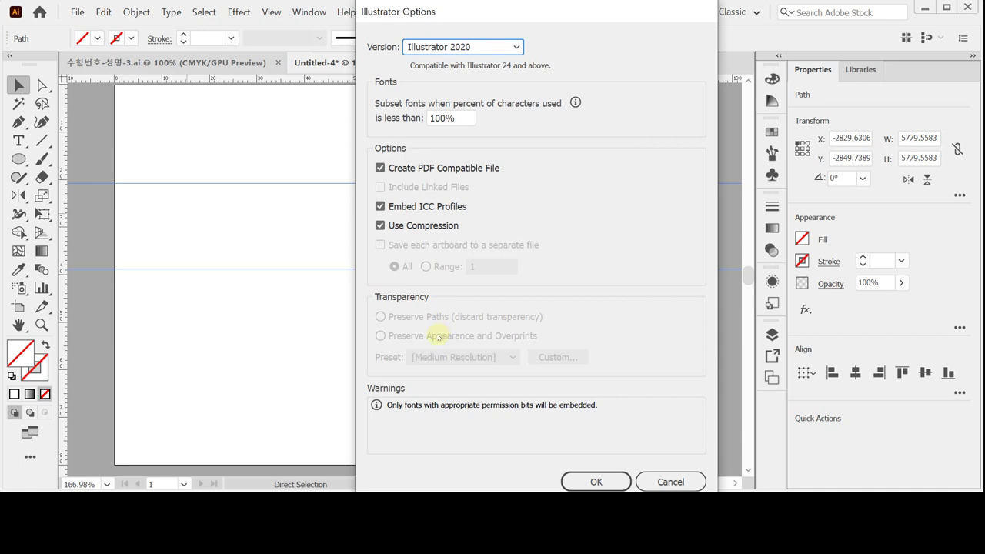
pyautogui.press('Escape')
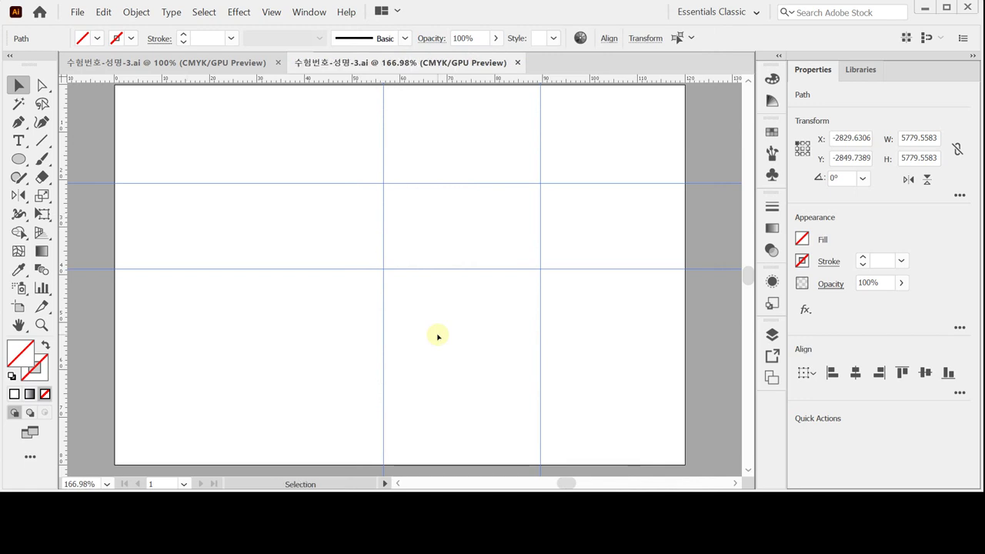
# Detach the shape tools into a floating palette beside the drawing area.
pyautogui.hotkey('ctrl', '=')
pyautogui.hotkey('ctrl', '=')
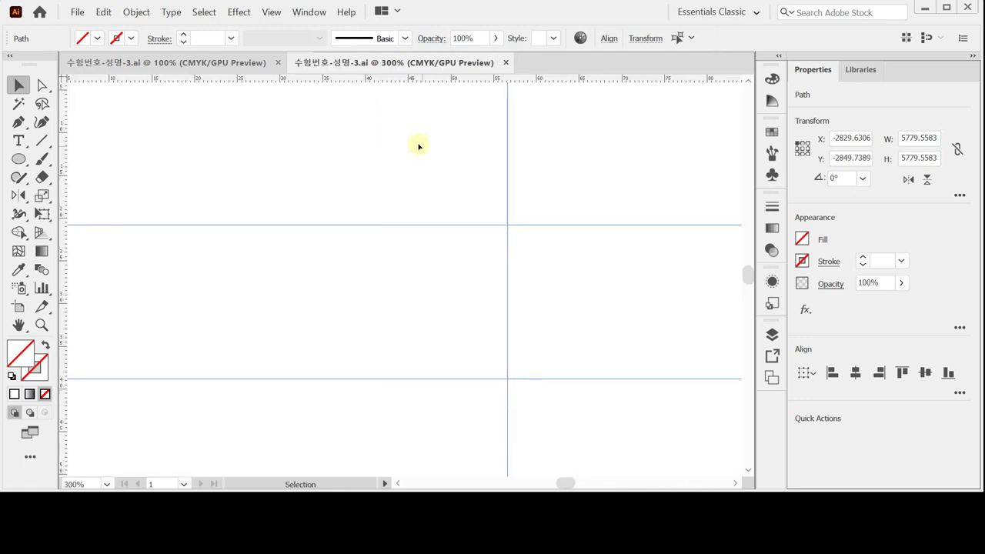
pyautogui.click(18, 158)
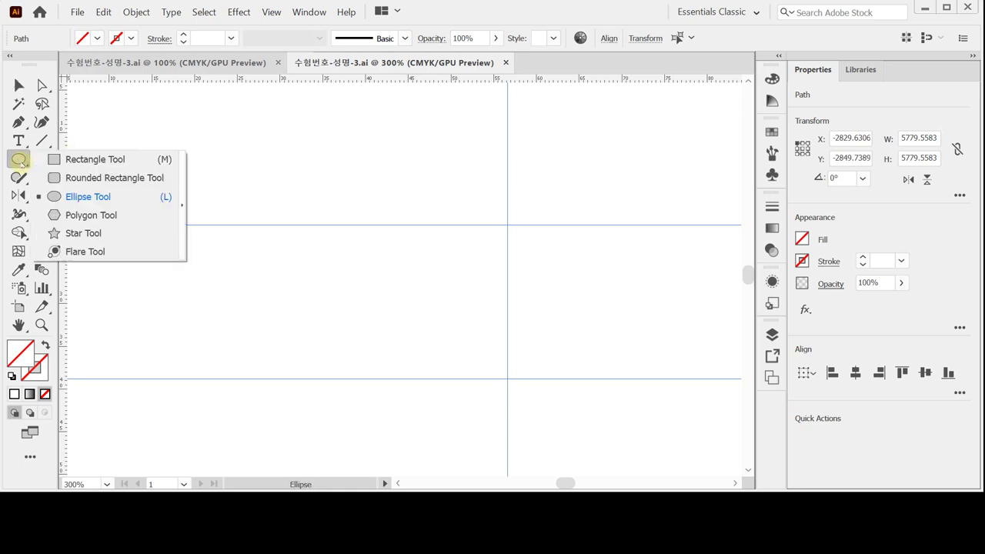
pyautogui.click(183, 168)
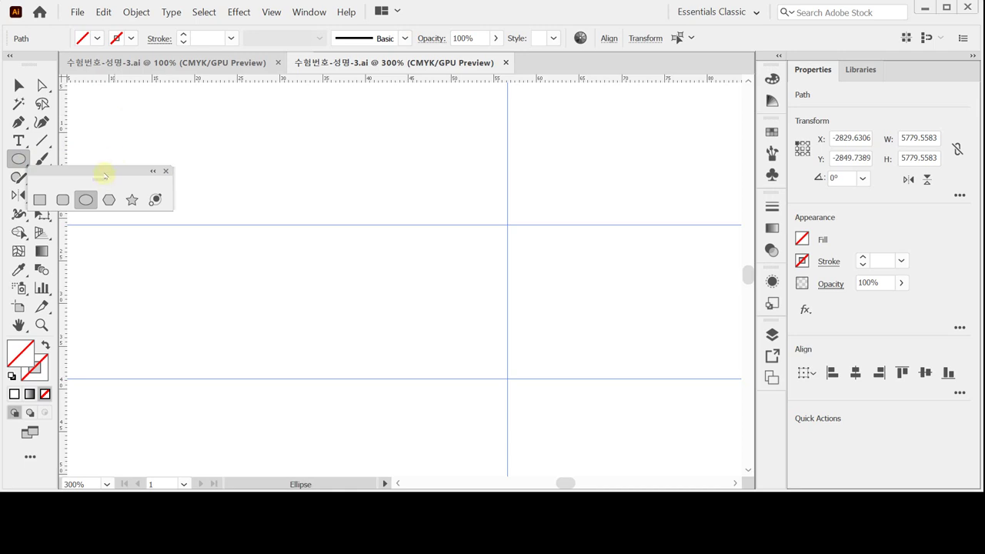
pyautogui.moveTo(103, 169); pyautogui.dragTo(163, 126)
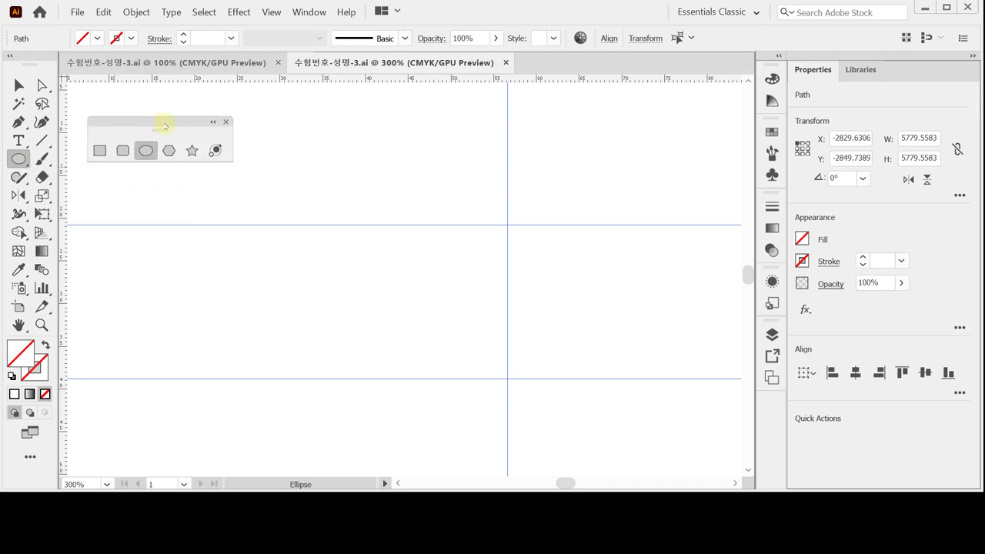
# Create a rectangle 23 mm wide and 6 mm high near the upper horizontal guide.
pyautogui.click(100, 151)
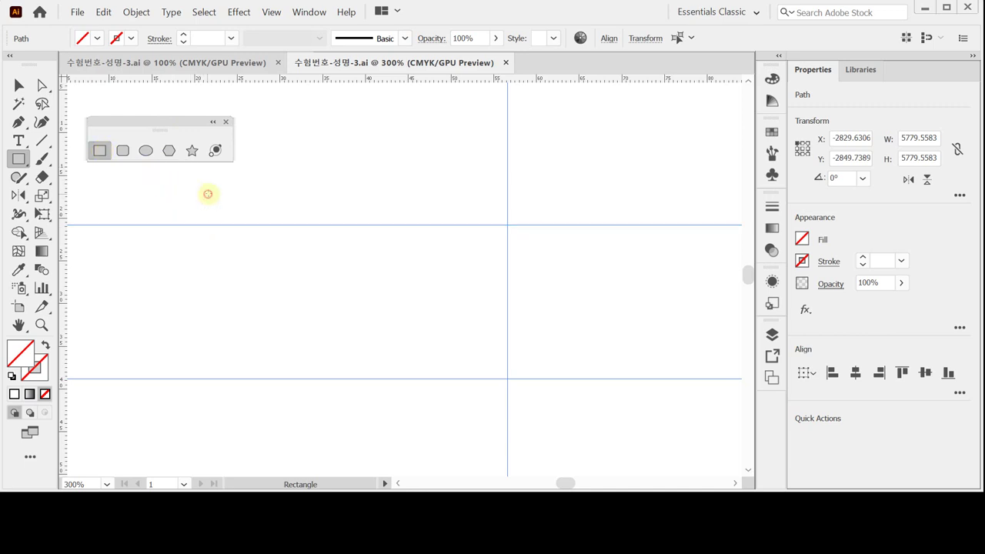
pyautogui.click(208, 194)
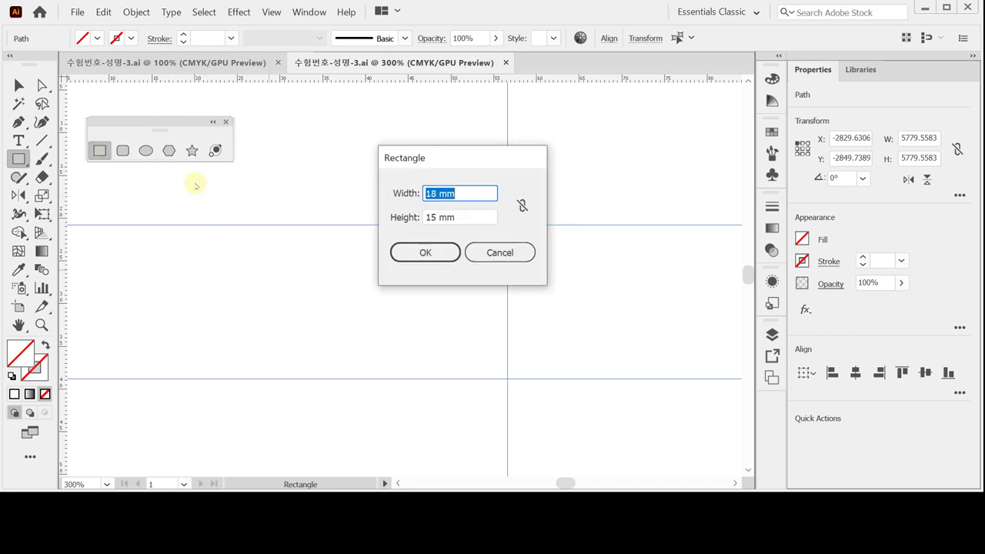
pyautogui.write('23')
pyautogui.press('Tab')
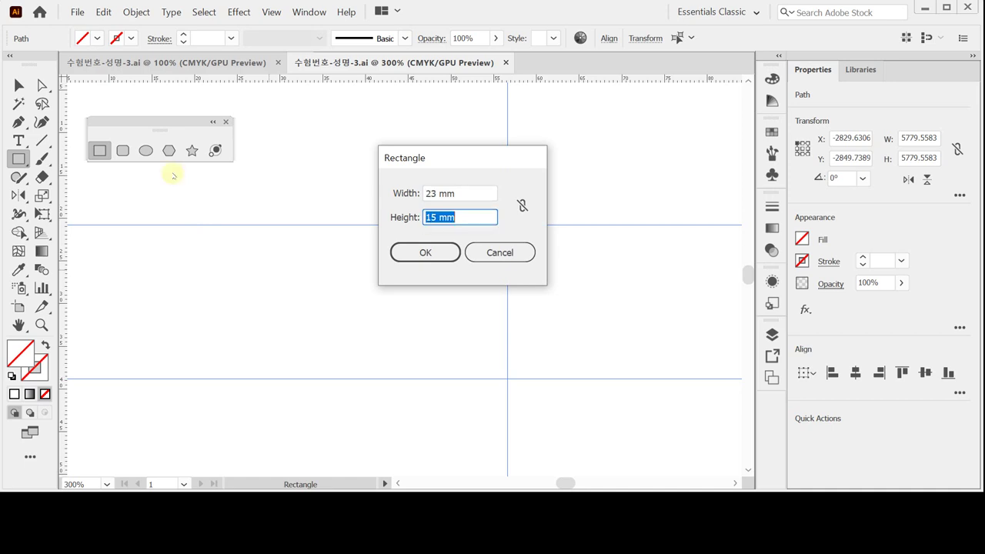
pyautogui.write('6')
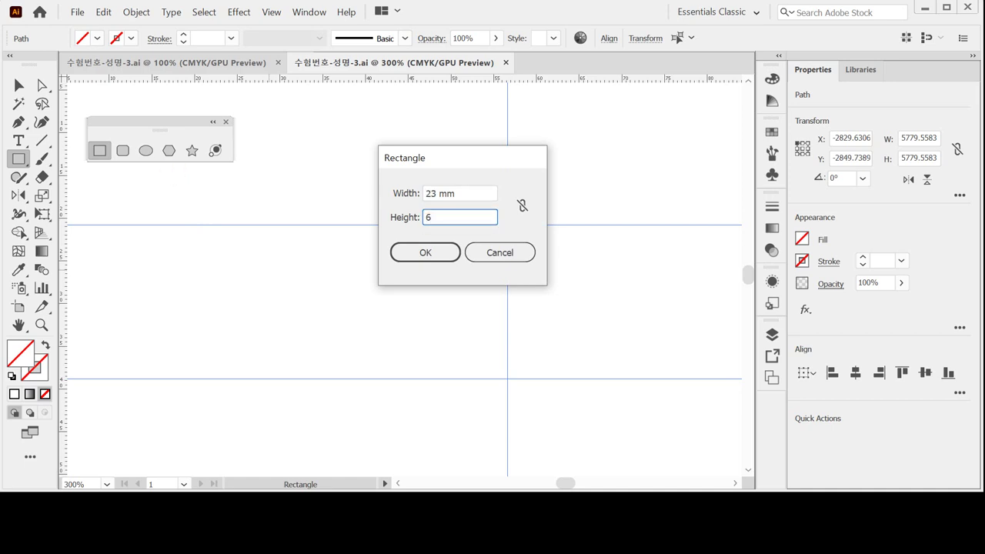
pyautogui.press('Return')
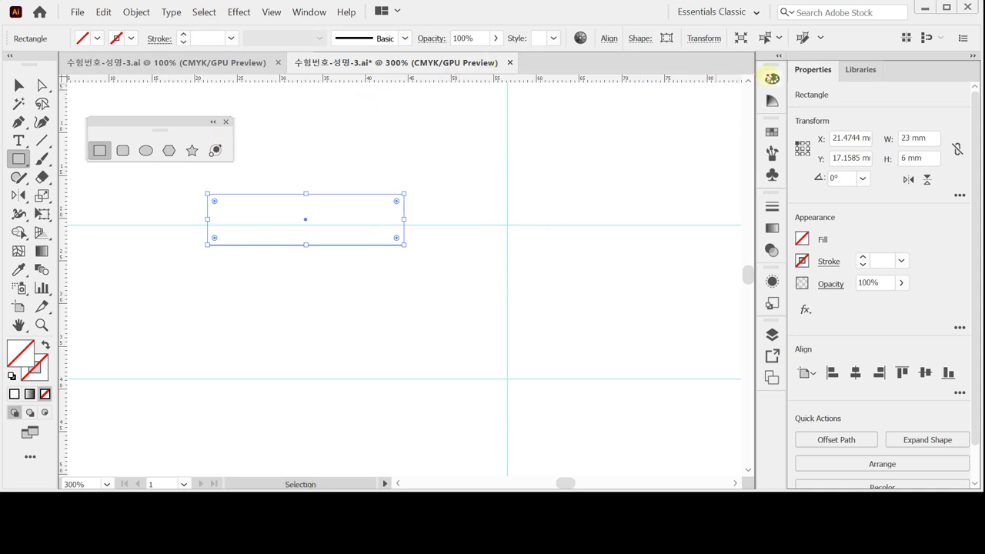
# Float the Color panel over the canvas and expand it to show the CMYK sliders.
pyautogui.moveTo(771, 78); pyautogui.dragTo(553, 104)
pyautogui.click(573, 117)
pyautogui.click(577, 117)
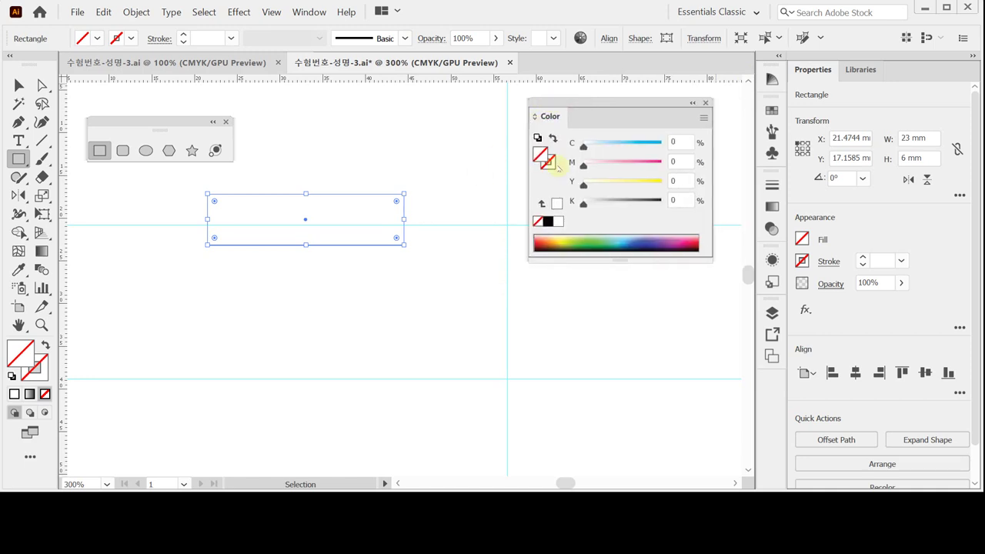
# Fill the rectangle with C 10, M 100, Y 100, K 20 and leave its stroke empty.
pyautogui.click(556, 203)
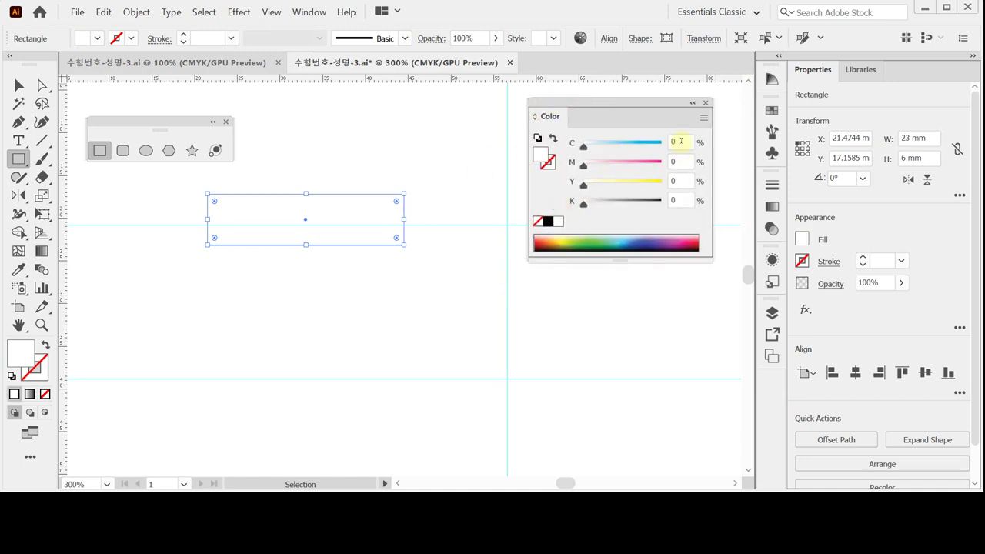
pyautogui.click(680, 142)
pyautogui.write('10')
pyautogui.press('Tab')
pyautogui.write('100')
pyautogui.press('Tab')
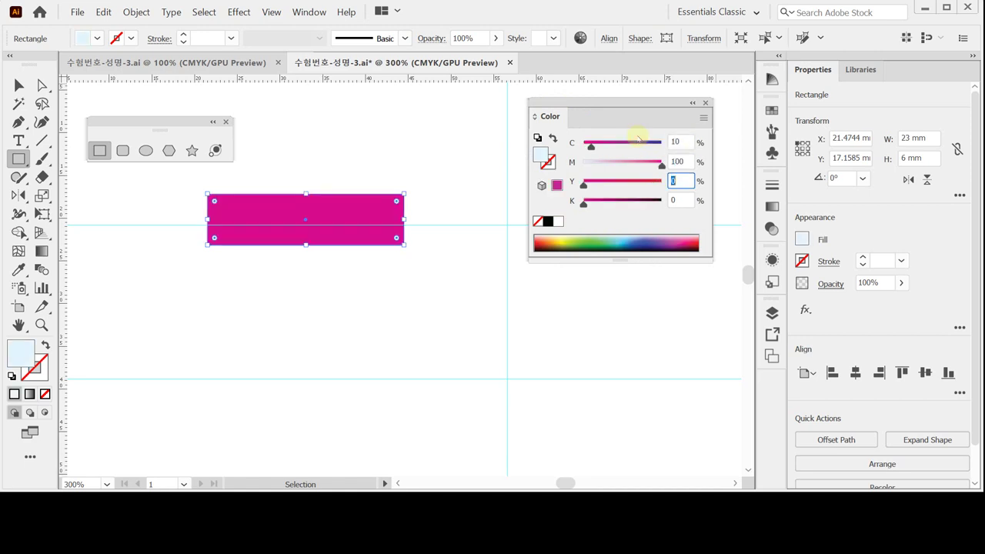
pyautogui.write('100')
pyautogui.press('Tab')
pyautogui.write('20')
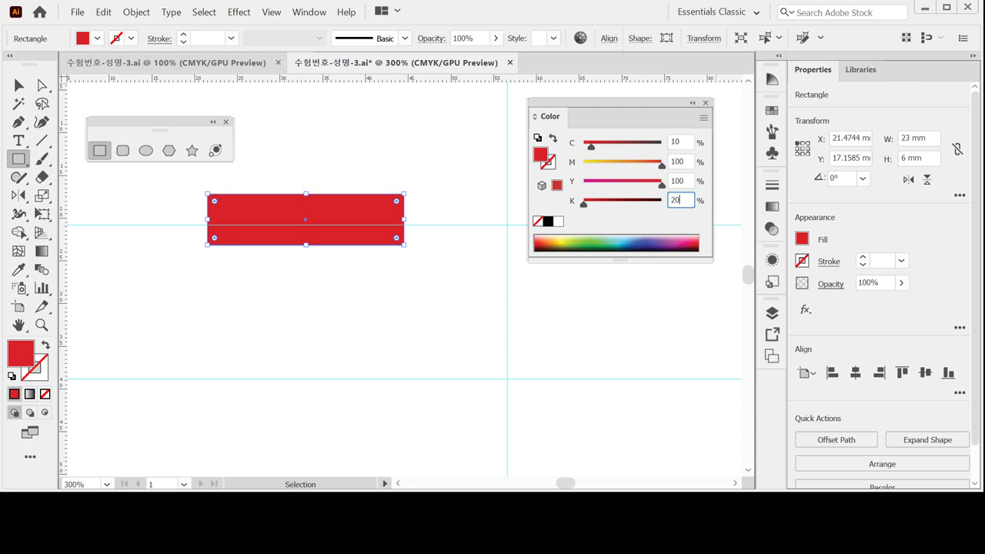
pyautogui.press('Tab')
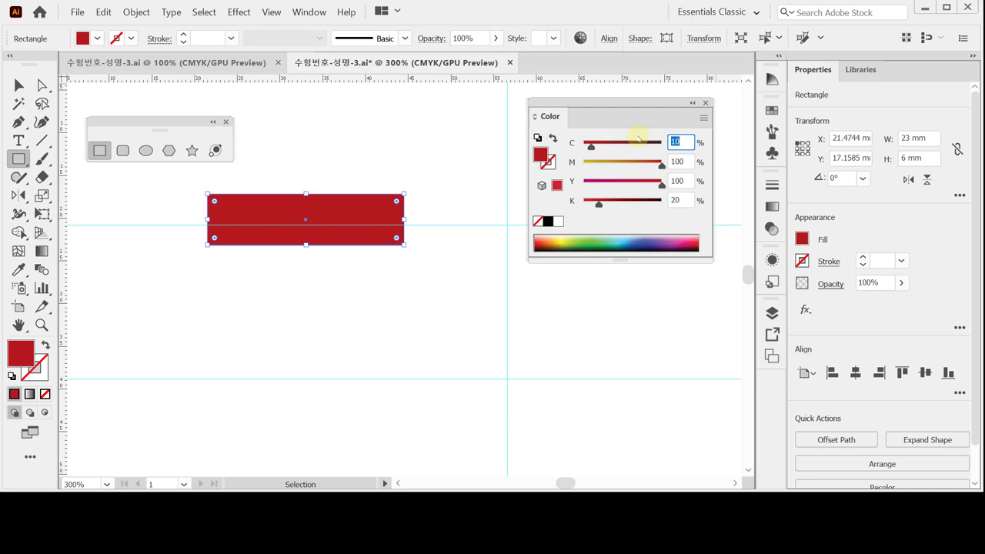
pyautogui.press('Down')
pyautogui.press('Down')
pyautogui.press('Down')
pyautogui.press('Down')
pyautogui.press('Down')
pyautogui.press('Down')
pyautogui.press('Down')
pyautogui.press('Down')
pyautogui.press('Down')
pyautogui.press('Down')
pyautogui.write('10')
# Nudge the red rectangle down about 0.7 mm so it is centred on the upper horizontal guide.
pyautogui.click(638, 140)
pyautogui.press('Down')
pyautogui.press('Down')
pyautogui.press('Down')
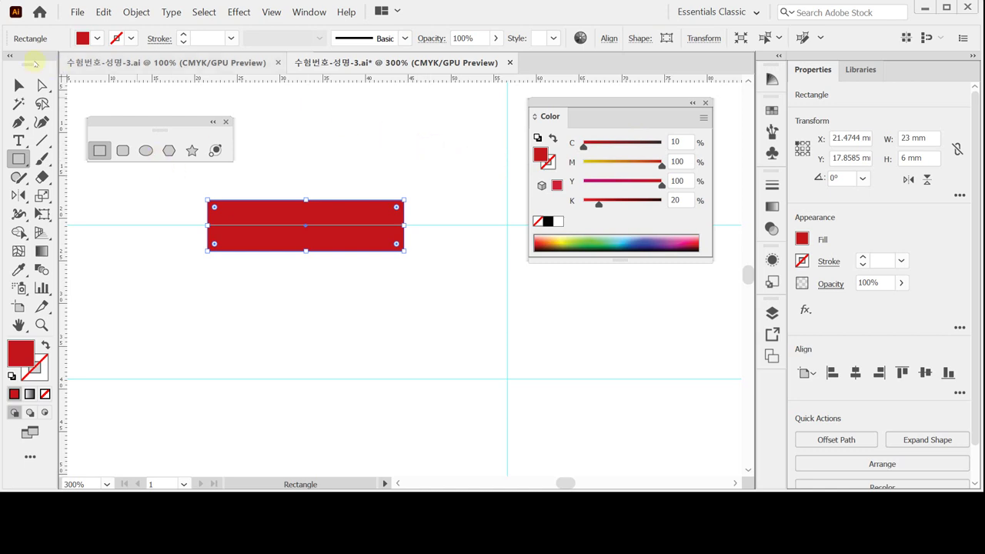
# Select the two left anchor points of the red rectangle and scale them uniformly to 20% to taper that end.
pyautogui.click(42, 84)
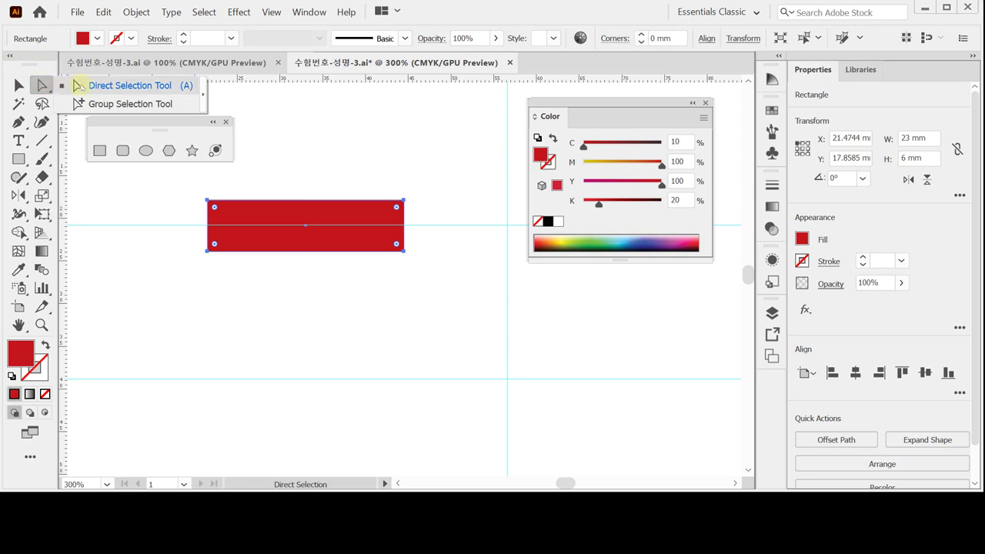
pyautogui.click(78, 85)
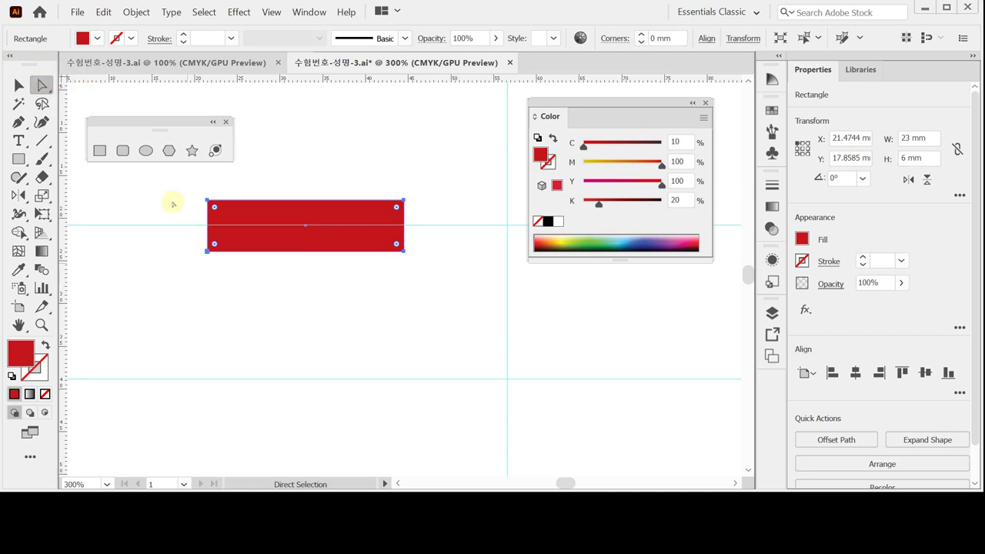
pyautogui.moveTo(171, 183); pyautogui.dragTo(234, 298)
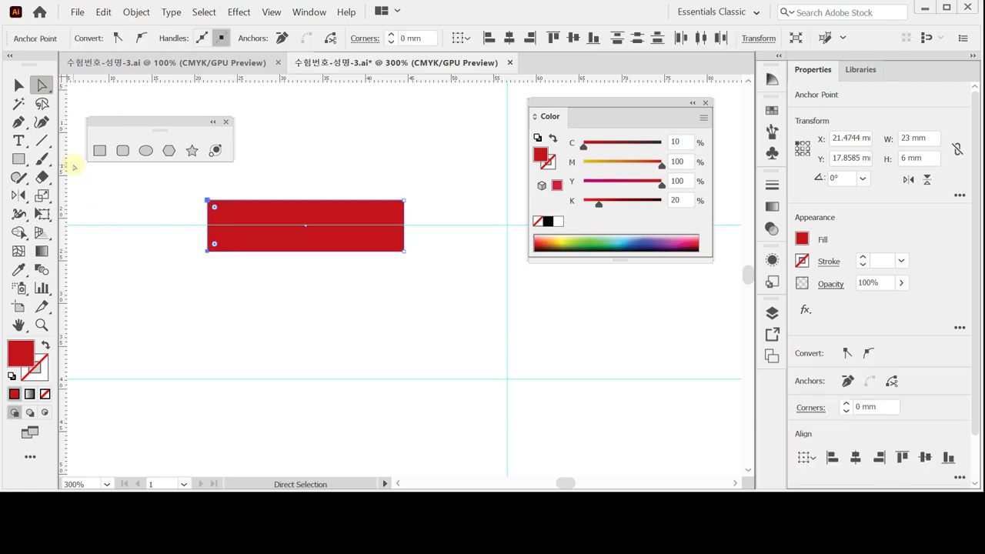
pyautogui.doubleClick(42, 196)
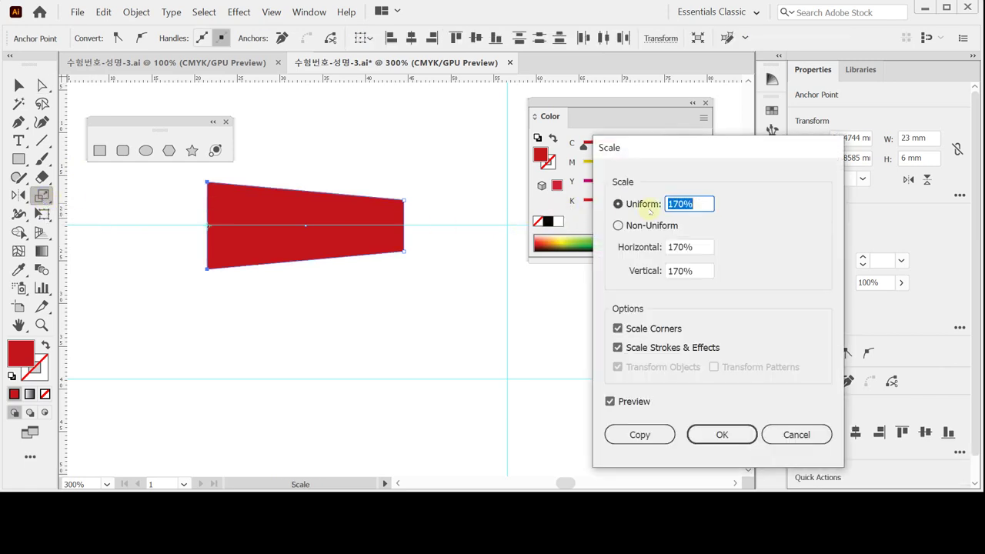
pyautogui.write('20')
pyautogui.press('Return')
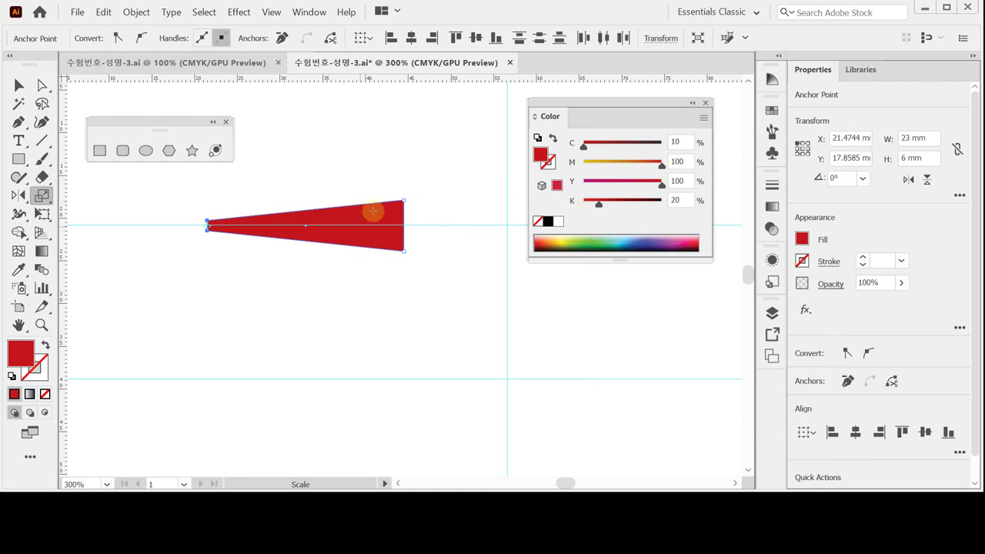
# Apply a Round Corners effect with a 1 mm radius to the tapered red shape and check its path in outline view.
pyautogui.keyDown('ctrl'); pyautogui.click(395, 255); pyautogui.keyUp('ctrl')
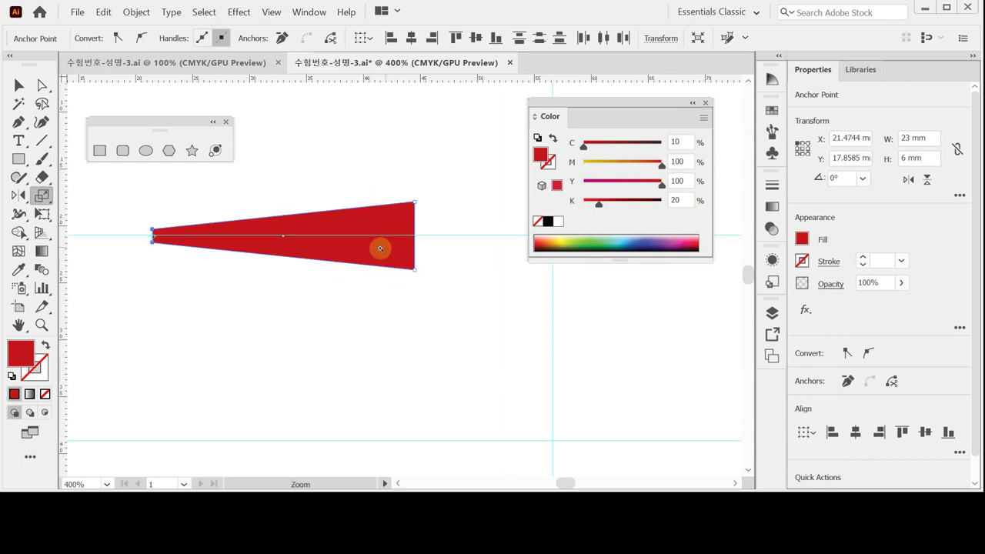
pyautogui.keyDown('ctrl'); pyautogui.click(384, 260); pyautogui.keyUp('ctrl')
pyautogui.moveTo(391, 264); pyautogui.dragTo(440, 318)
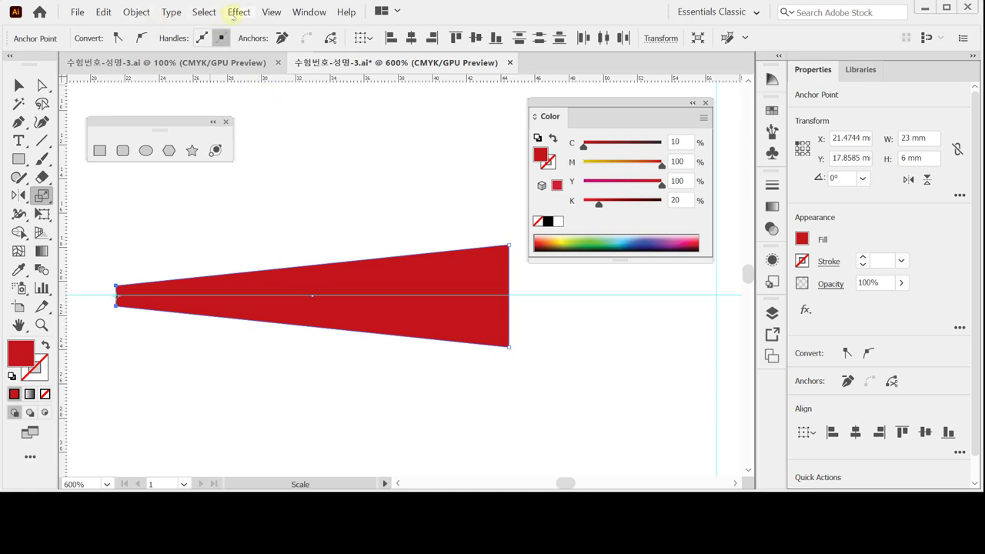
pyautogui.click(238, 12)
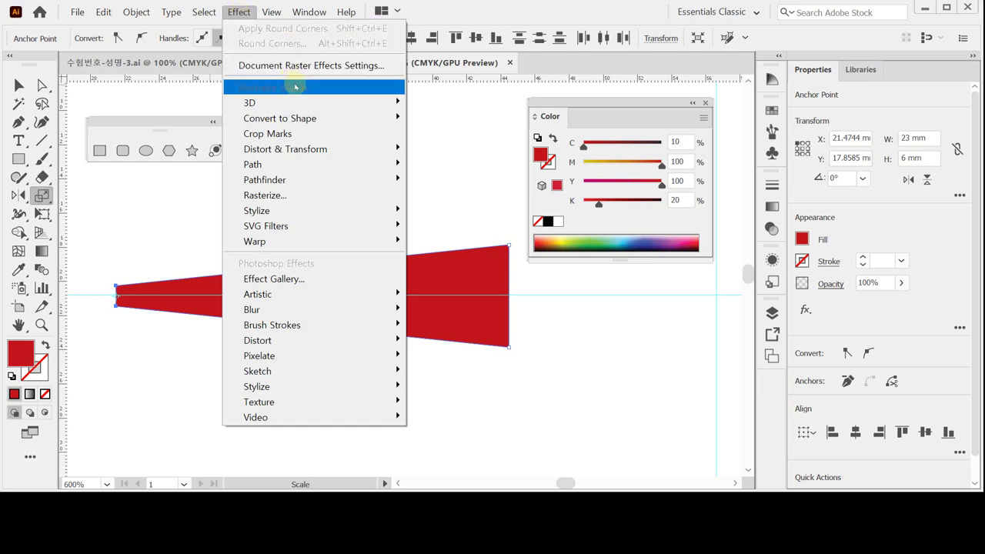
pyautogui.moveTo(325, 210)
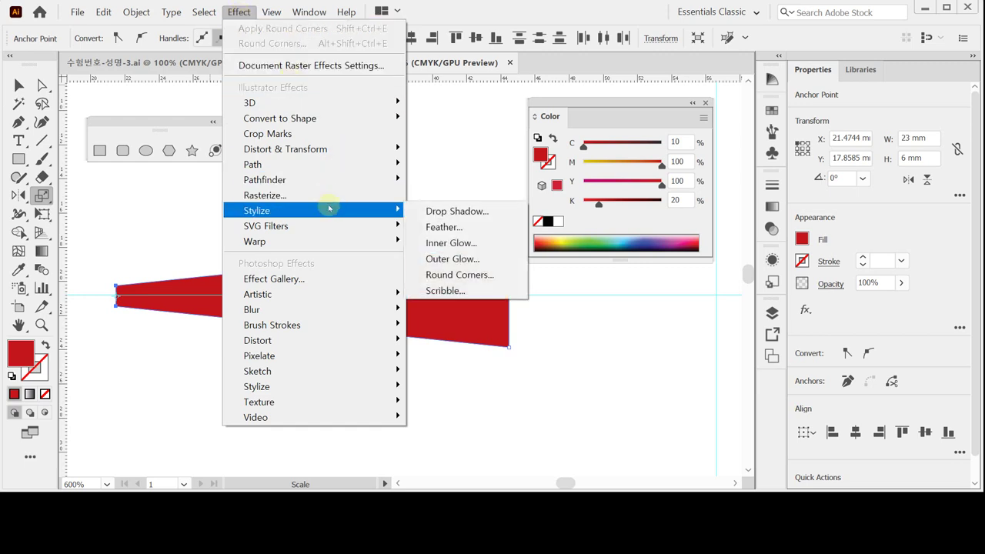
pyautogui.click(474, 275)
pyautogui.moveTo(520, 285); pyautogui.dragTo(454, 331)
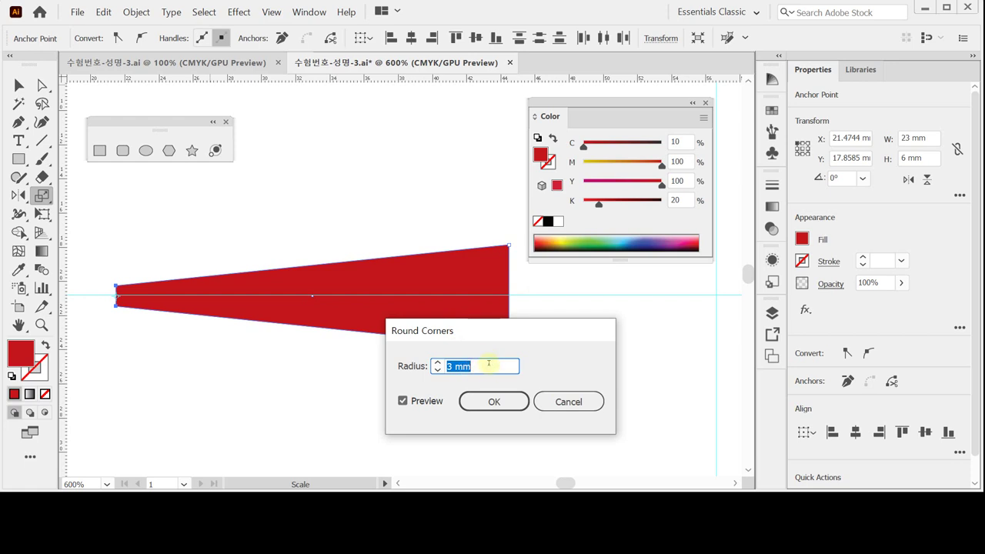
pyautogui.write('1')
pyautogui.press('Return')
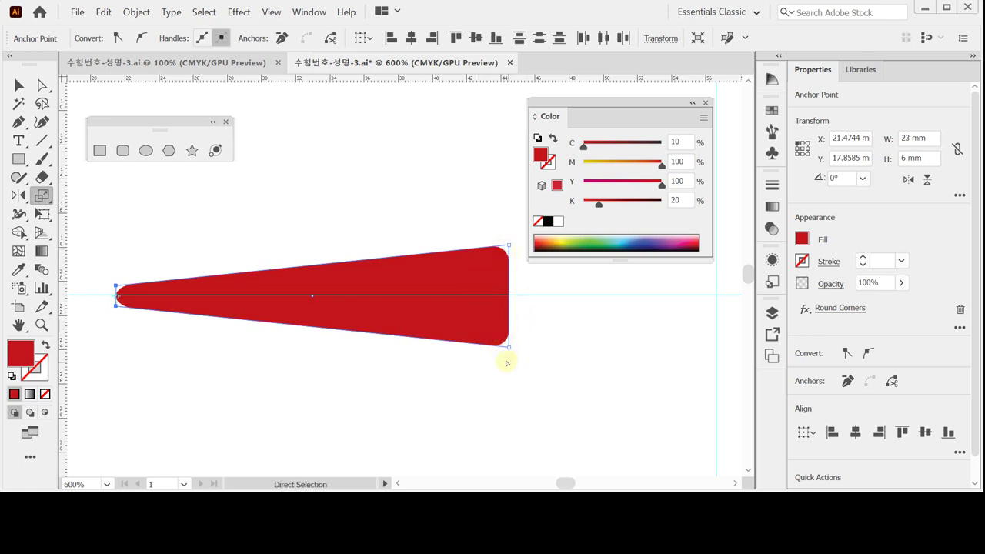
pyautogui.hotkey('ctrl', 'y')
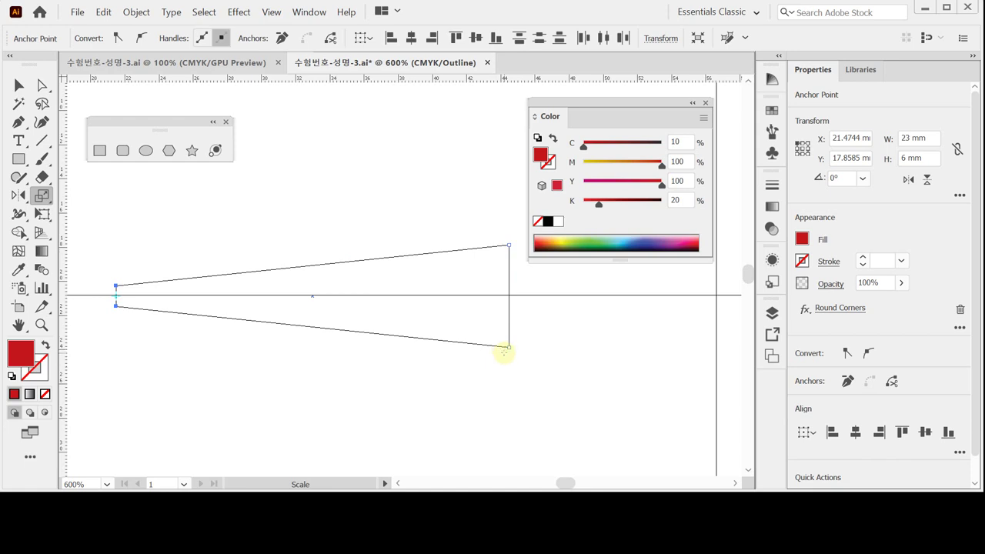
pyautogui.hotkey('ctrl', 'y')
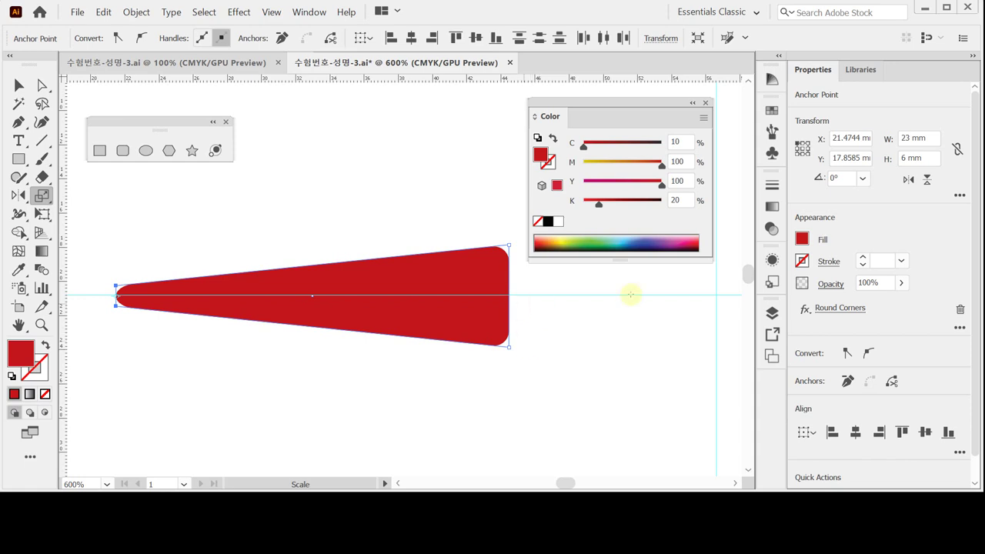
# Reopen the red shape's Round Corners effect and preview a 2 mm radius, keeping the radius at 1 mm.
pyautogui.click(841, 308)
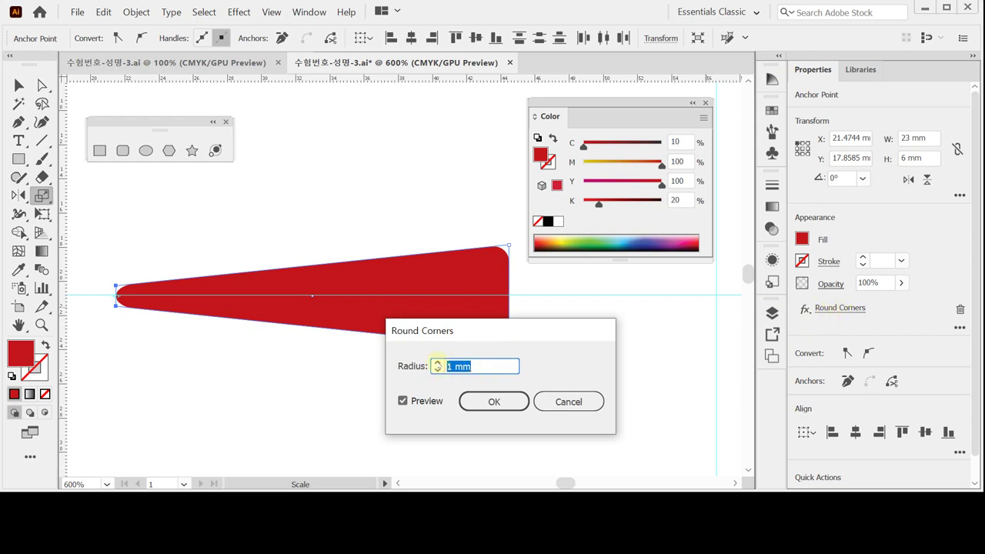
pyautogui.click(437, 362)
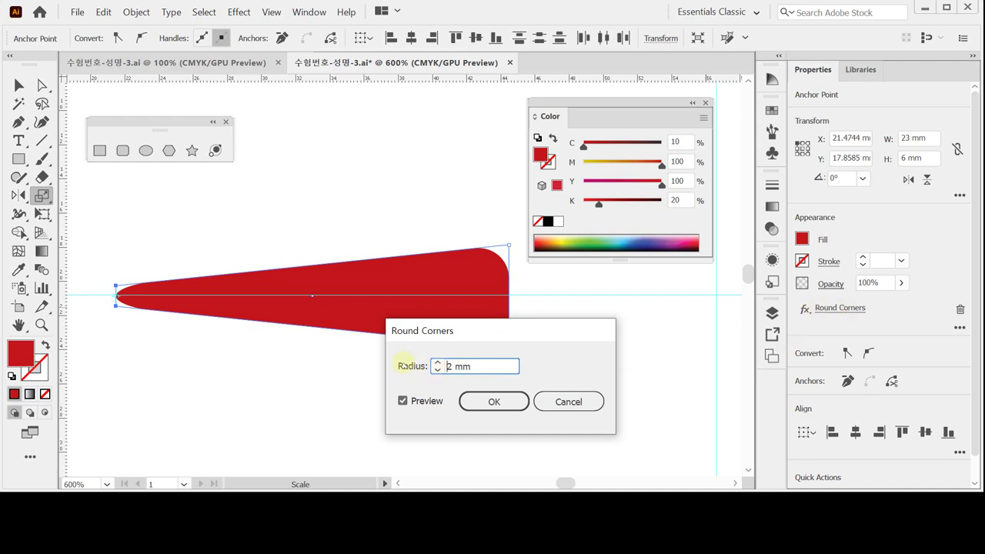
pyautogui.press('Tab')
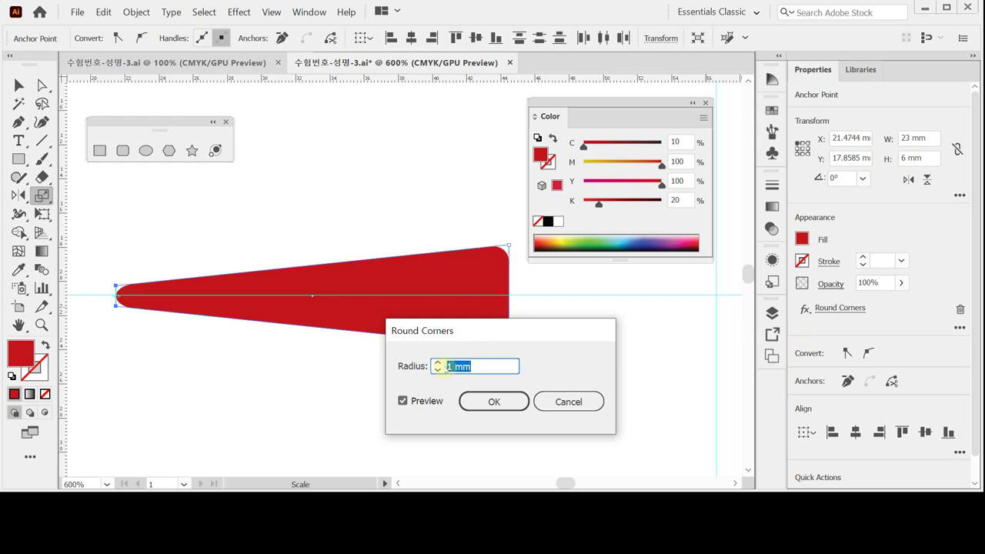
pyautogui.press('Return')
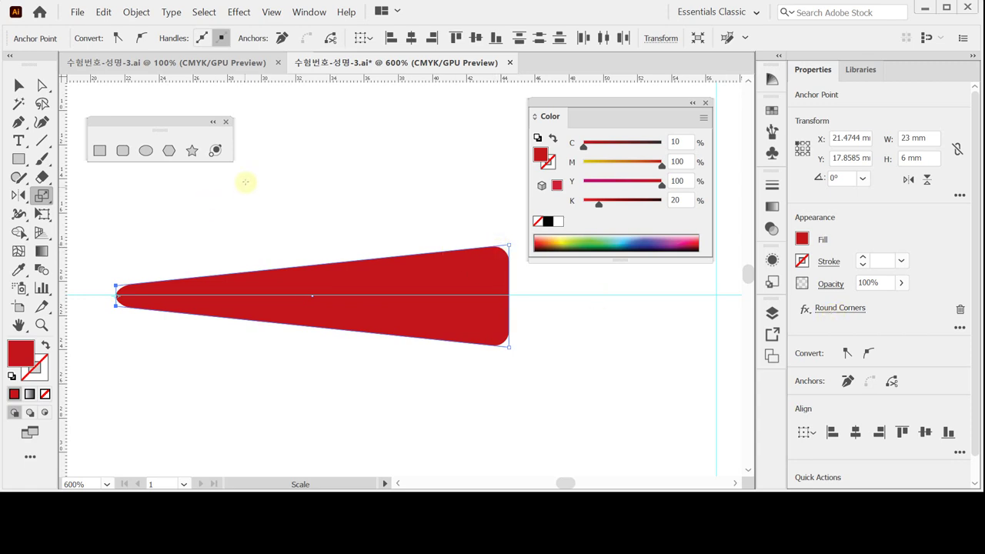
# Expand the appearance of the red shape into an editable path and check it in outline view.
pyautogui.press('a')
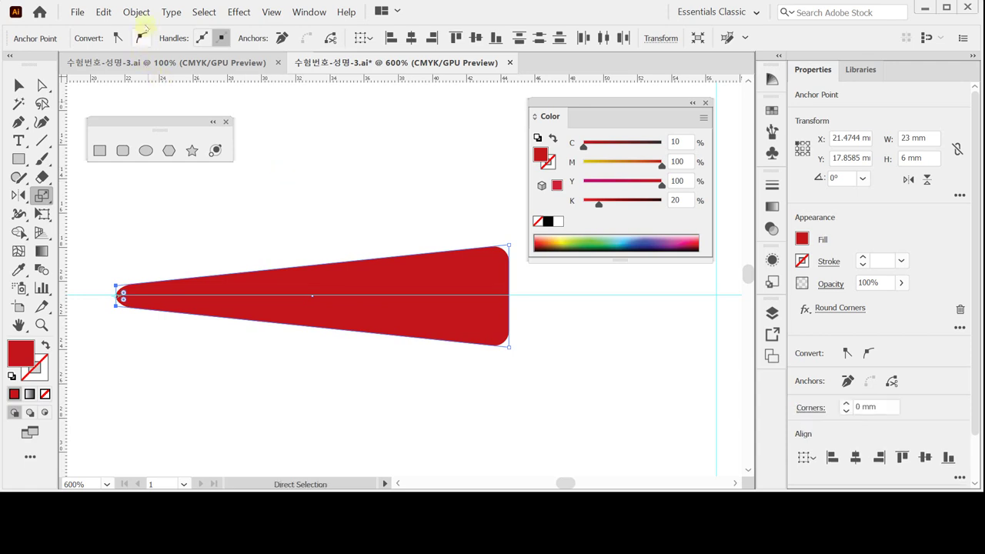
pyautogui.click(135, 12)
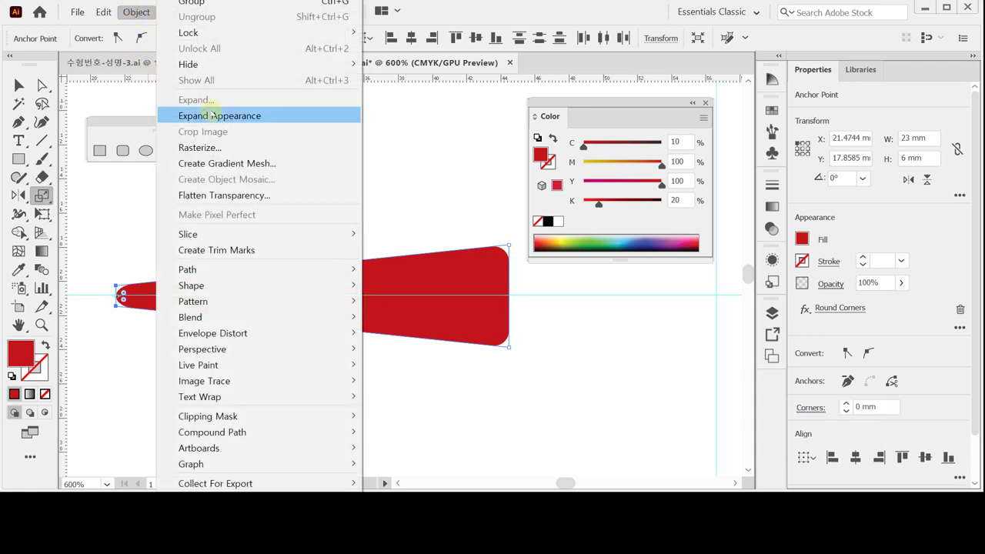
pyautogui.click(213, 115)
pyautogui.press('s')
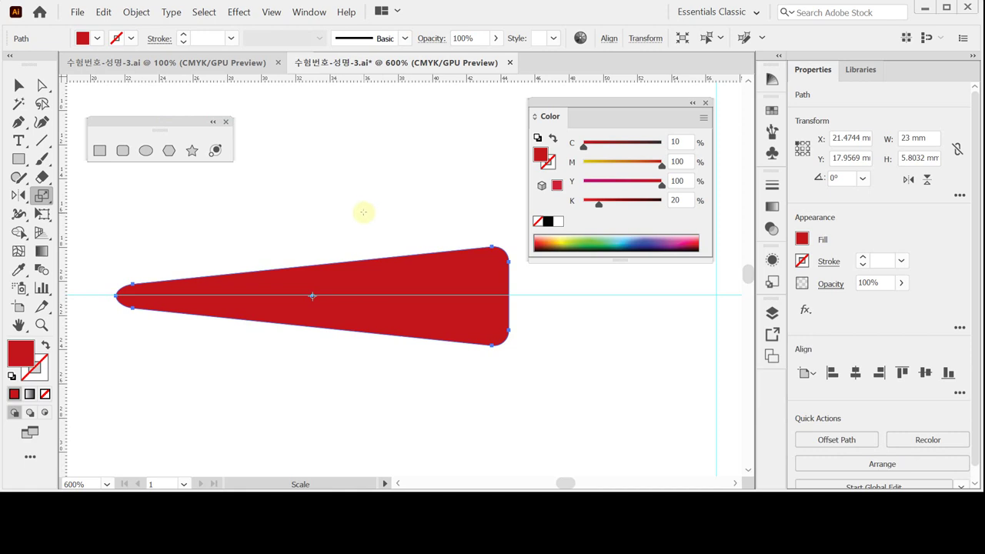
pyautogui.hotkey('ctrl', 'y')
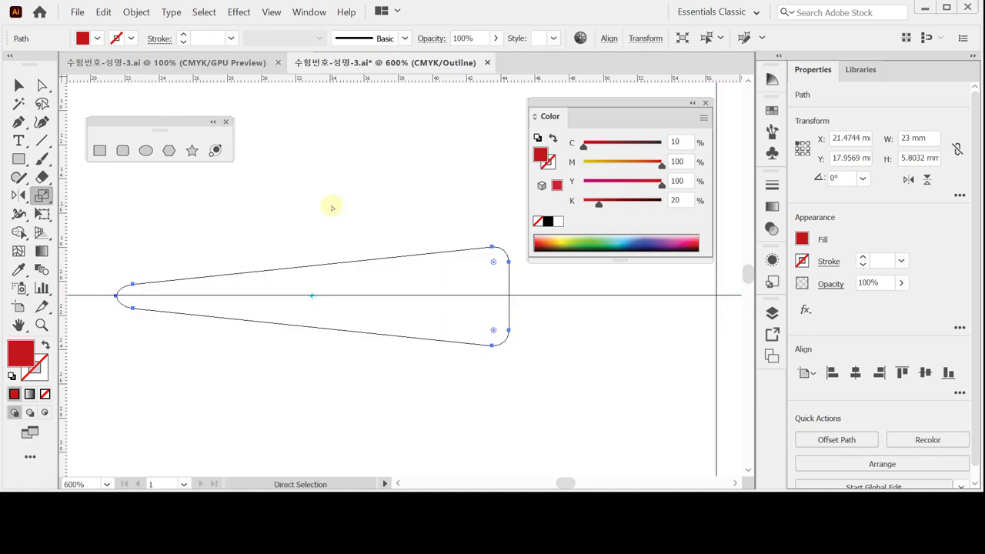
pyautogui.hotkey('ctrl', 'y')
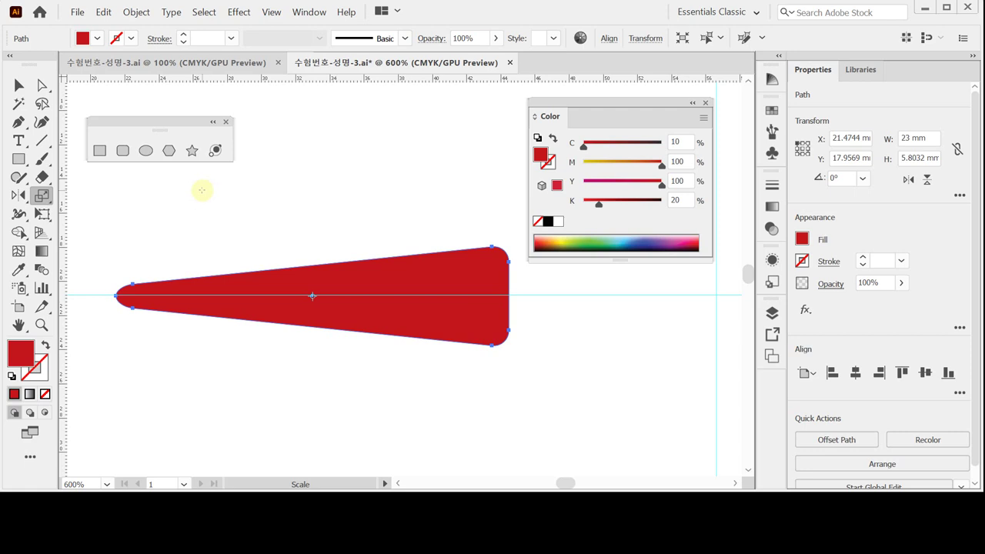
# Draw a vertical stripe about 0.87 mm wide and 8 mm high across the narrow end, filled C 0, M 0, Y 100, K 20.
pyautogui.click(99, 150)
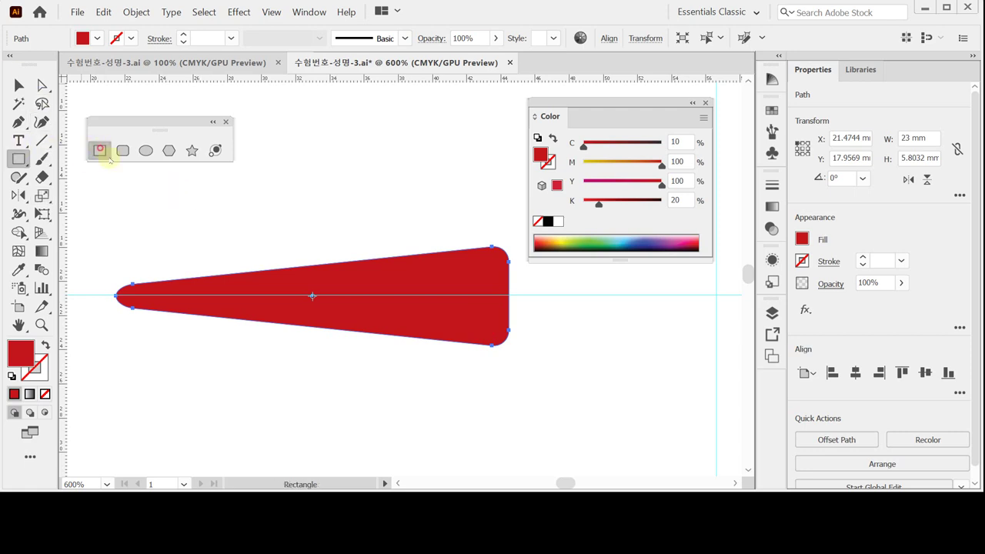
pyautogui.moveTo(160, 238); pyautogui.dragTo(175, 374)
pyautogui.moveTo(620, 163); pyautogui.dragTo(582, 164)
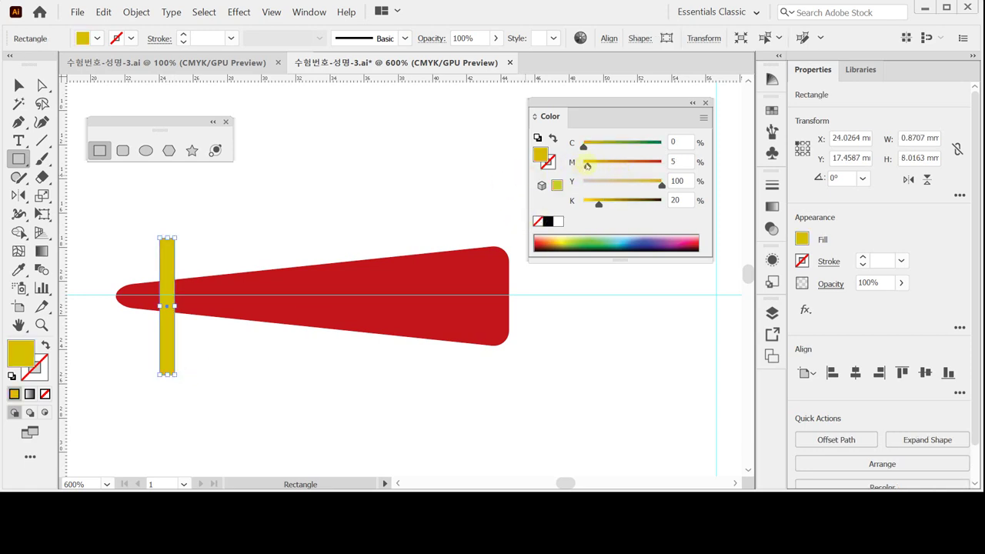
# Move the yellow stripe up about 0.4 mm and slightly right, and narrow it to about 0.66 mm.
pyautogui.click(17, 85)
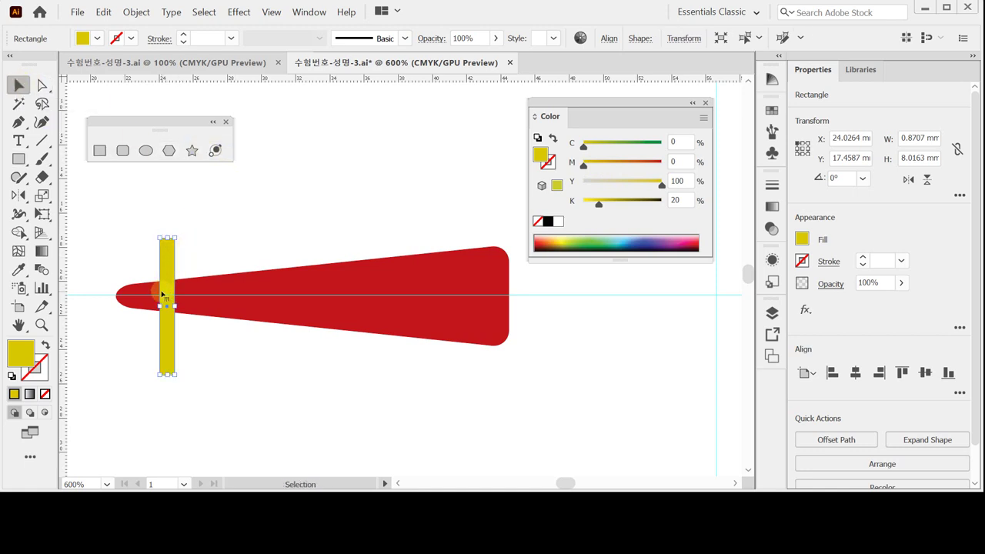
pyautogui.moveTo(178, 290); pyautogui.dragTo(175, 273)
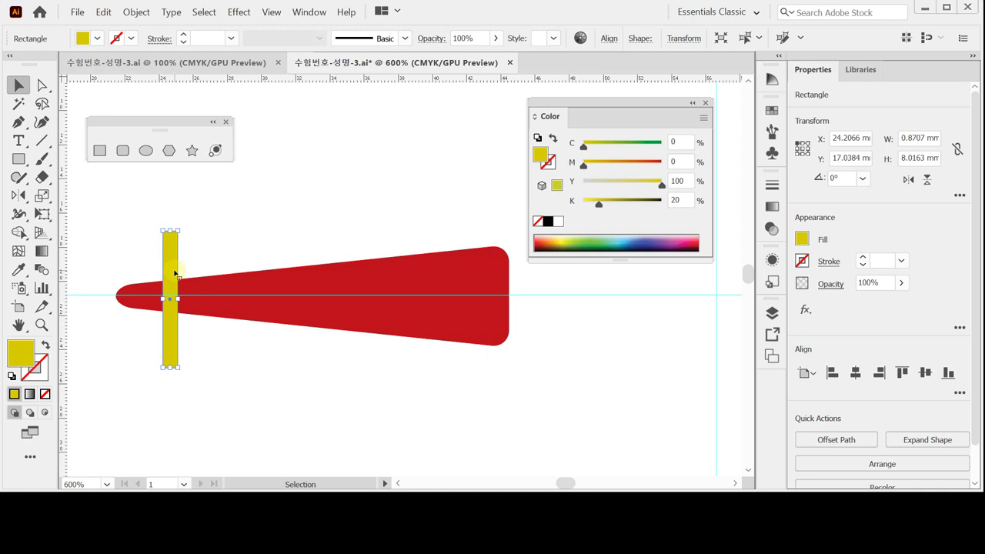
pyautogui.moveTo(177, 297); pyautogui.dragTo(174, 296)
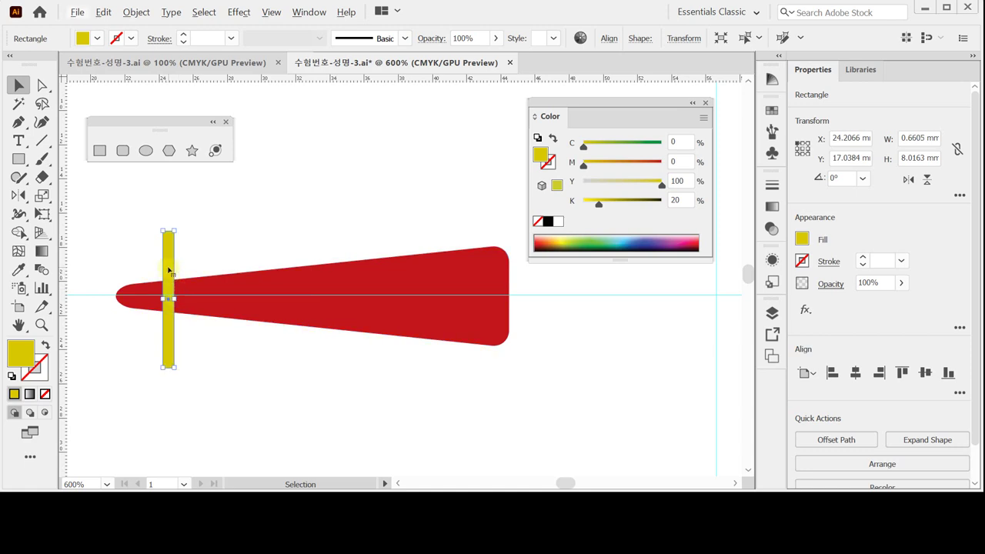
# Copy the yellow stripe horizontally about 2.1 mm to the right and repeat the copy three times for five stripes.
pyautogui.moveTo(168, 268); pyautogui.dragTo(205, 267)
pyautogui.press('shift')
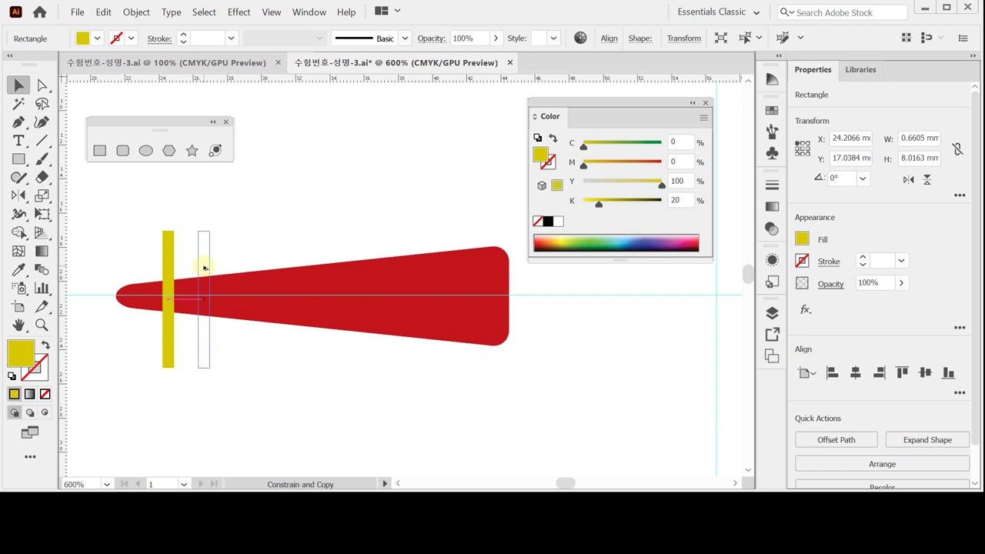
pyautogui.moveTo(204, 267); pyautogui.dragTo(204, 267)
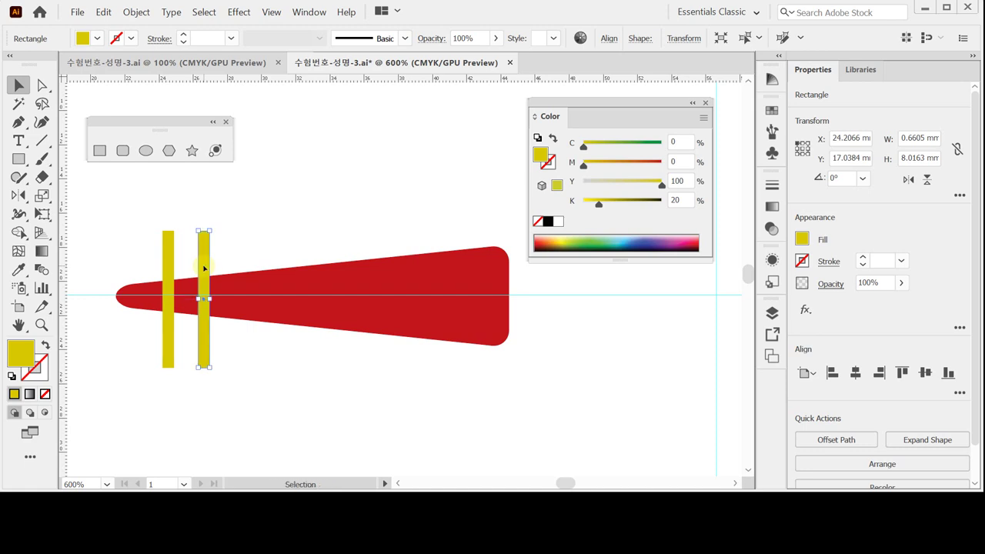
pyautogui.press('a')
pyautogui.hotkey('ctrl', 'd')
pyautogui.hotkey('ctrl', 'd')
pyautogui.hotkey('ctrl', 'd')
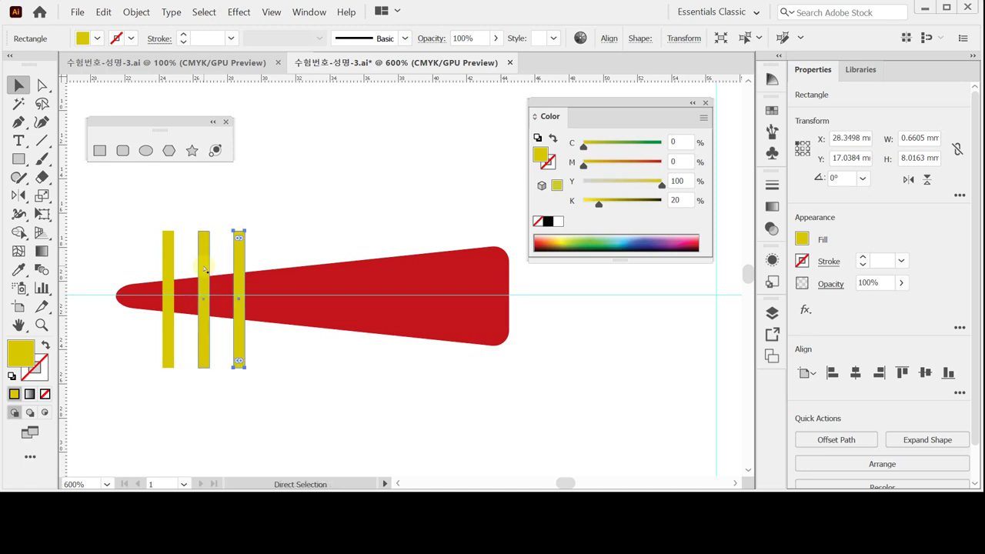
# Move the rightmost stripe to X about 38.3 mm and distribute all five stripes evenly by their horizontal centres.
pyautogui.press('v')
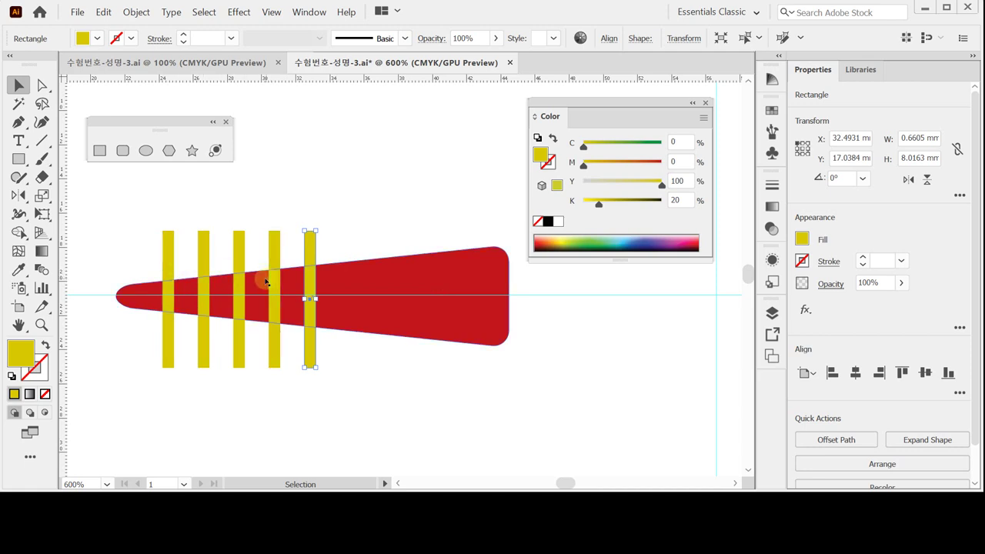
pyautogui.moveTo(295, 212); pyautogui.dragTo(409, 243)
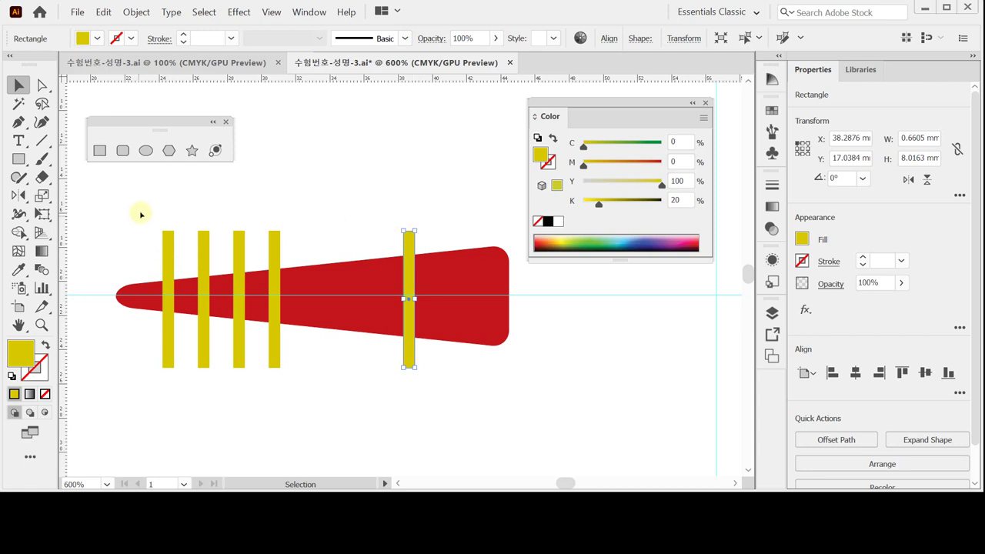
pyautogui.moveTo(378, 229); pyautogui.dragTo(427, 239)
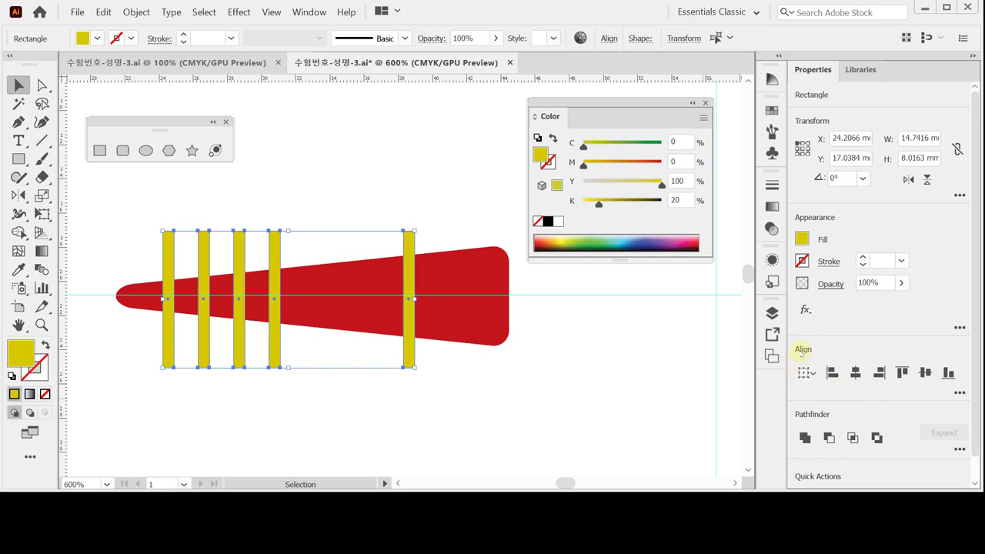
pyautogui.click(959, 393)
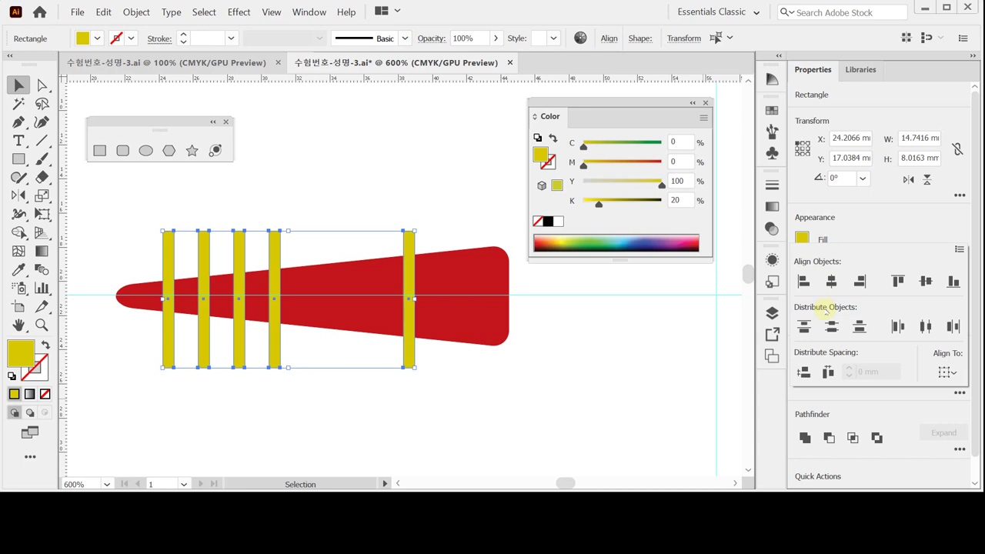
pyautogui.click(926, 327)
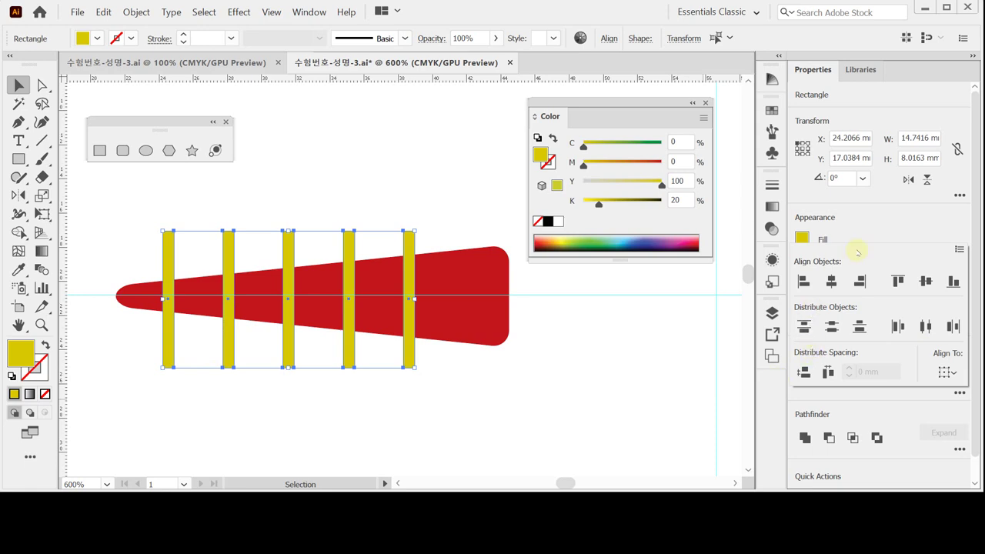
# Subtract the five yellow stripes from the red tapered body with Minus Front, and save the document.
pyautogui.click(864, 221)
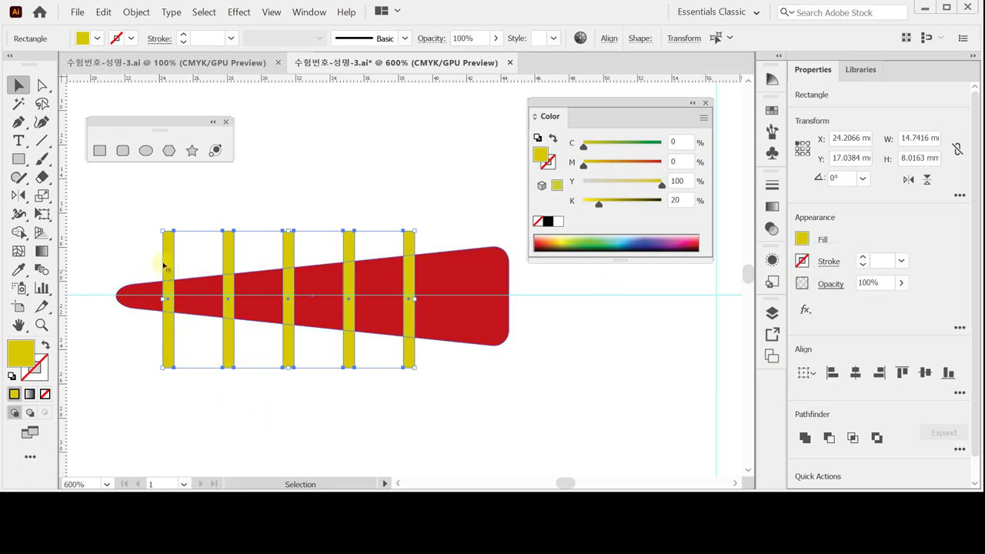
pyautogui.click(136, 243)
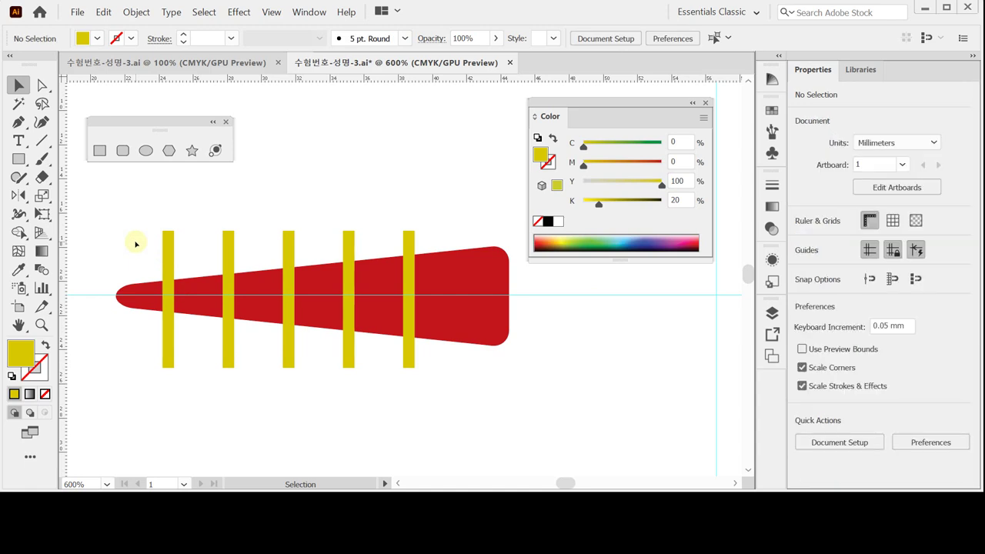
pyautogui.moveTo(136, 241); pyautogui.dragTo(600, 328)
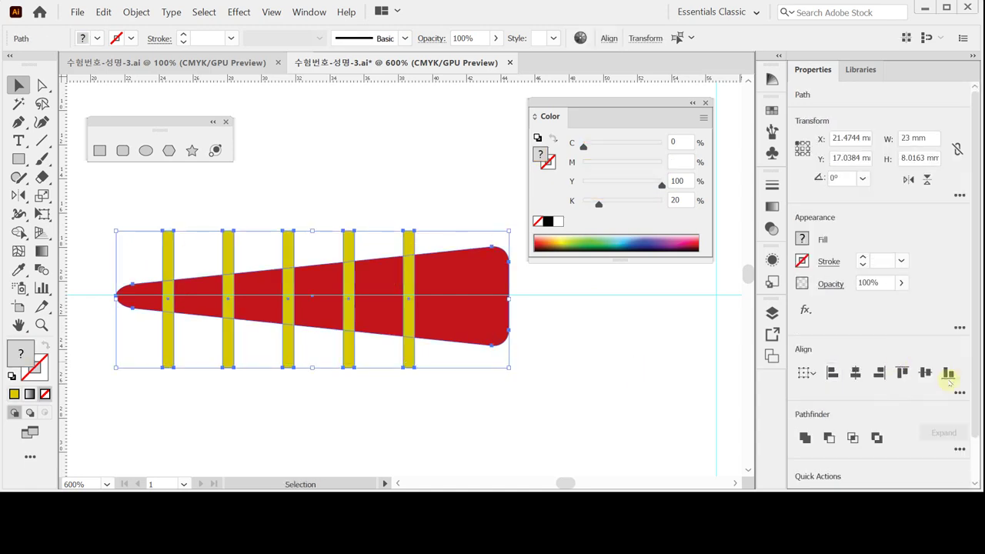
pyautogui.click(828, 437)
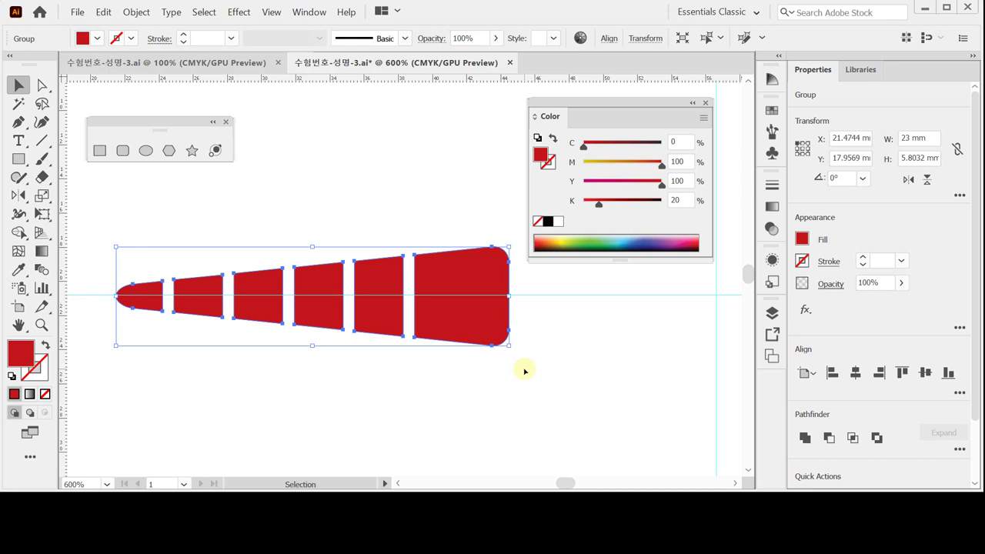
pyautogui.press('a')
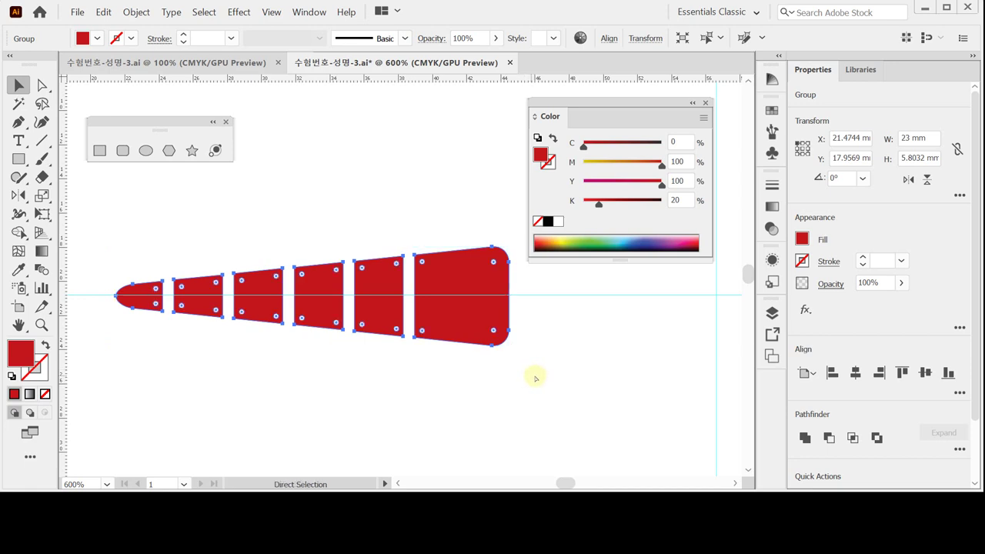
pyautogui.press('v')
pyautogui.hotkey('ctrl', 's')
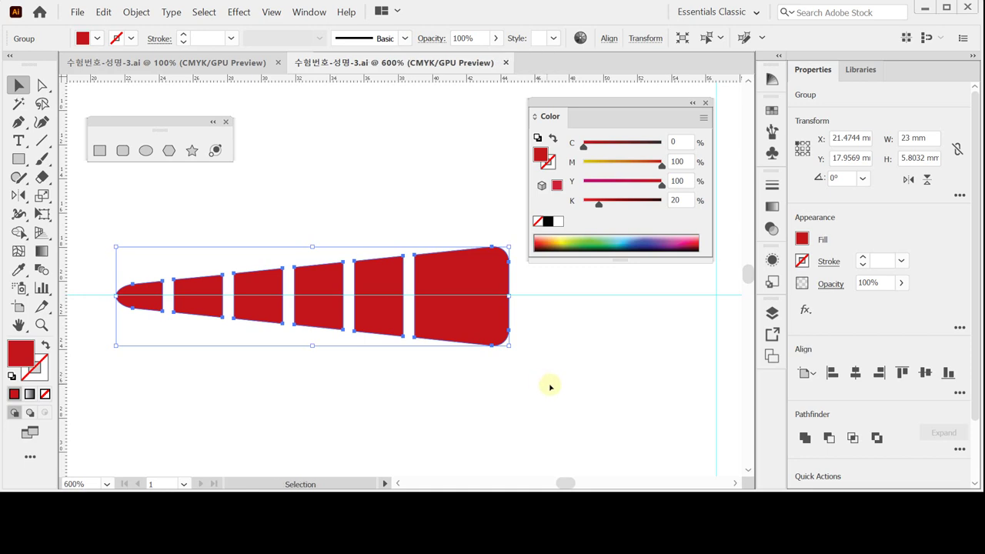
pyautogui.click(542, 375)
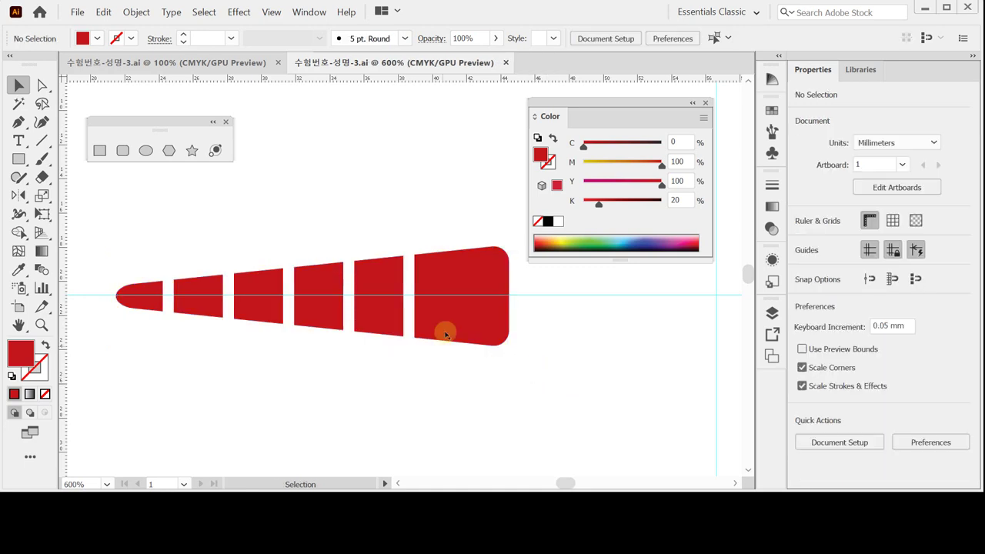
# Create a 4 × 4 mm circle above the wide end of the red body.
pyautogui.moveTo(444, 330); pyautogui.dragTo(433, 350)
pyautogui.scroll(-1, 433, 350)
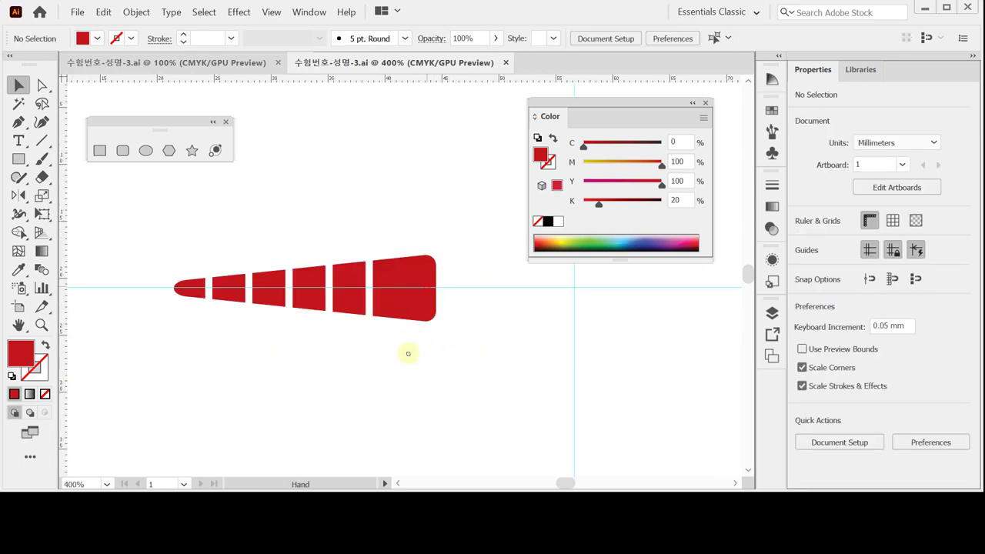
pyautogui.scroll(-1, 406, 352)
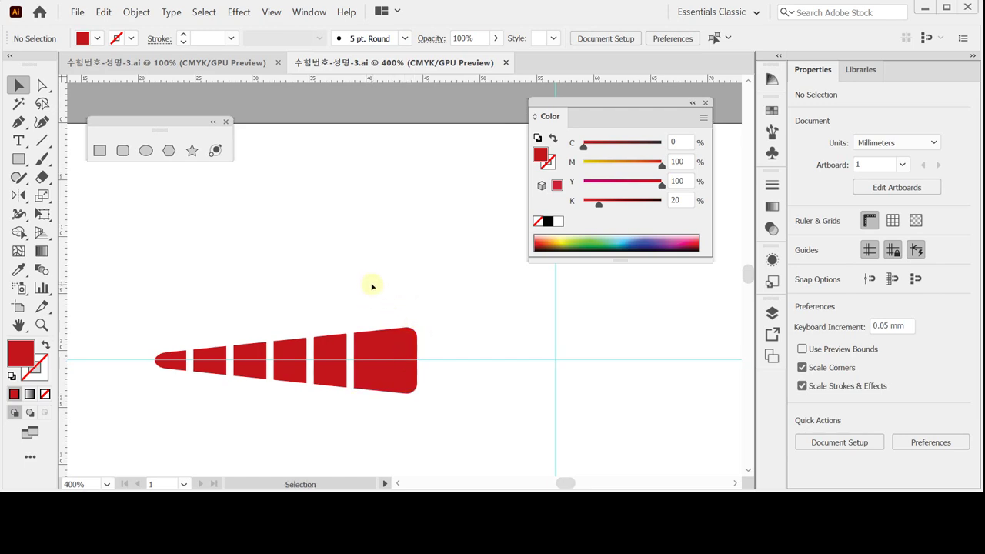
pyautogui.click(146, 150)
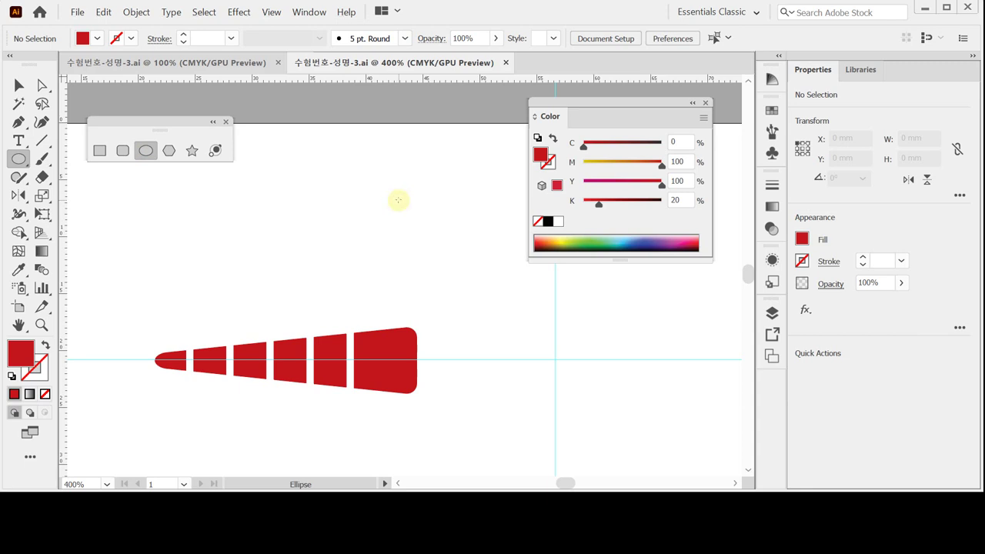
pyautogui.click(398, 200)
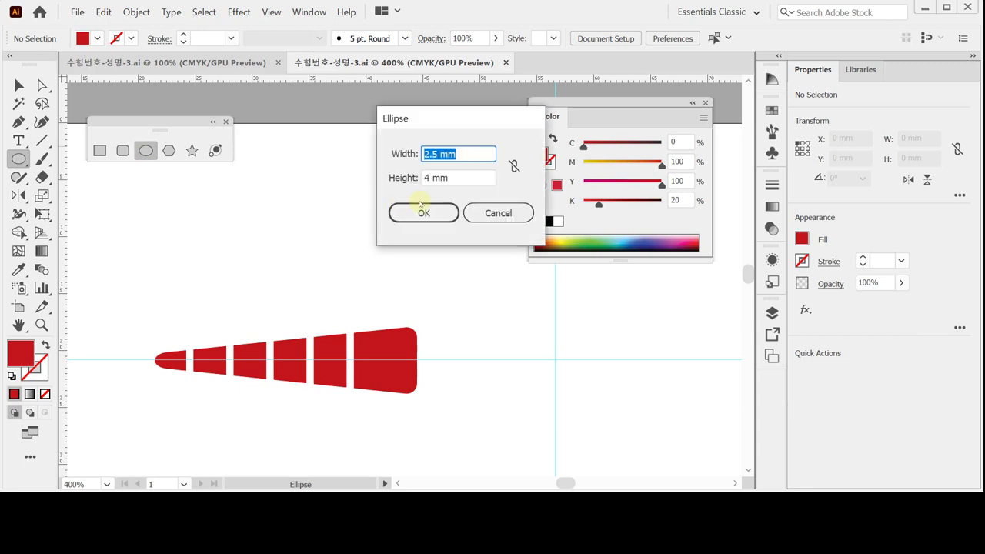
pyautogui.write('4')
pyautogui.press('Tab')
pyautogui.click(423, 214)
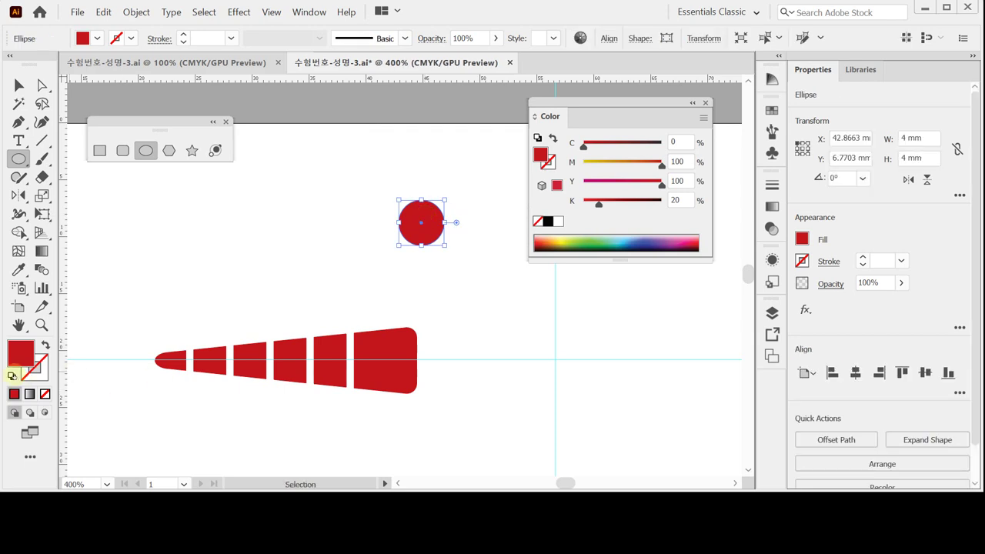
# Fill the circle with C 0, M 0, Y 10, K 0.
pyautogui.click(559, 223)
pyautogui.click(680, 180)
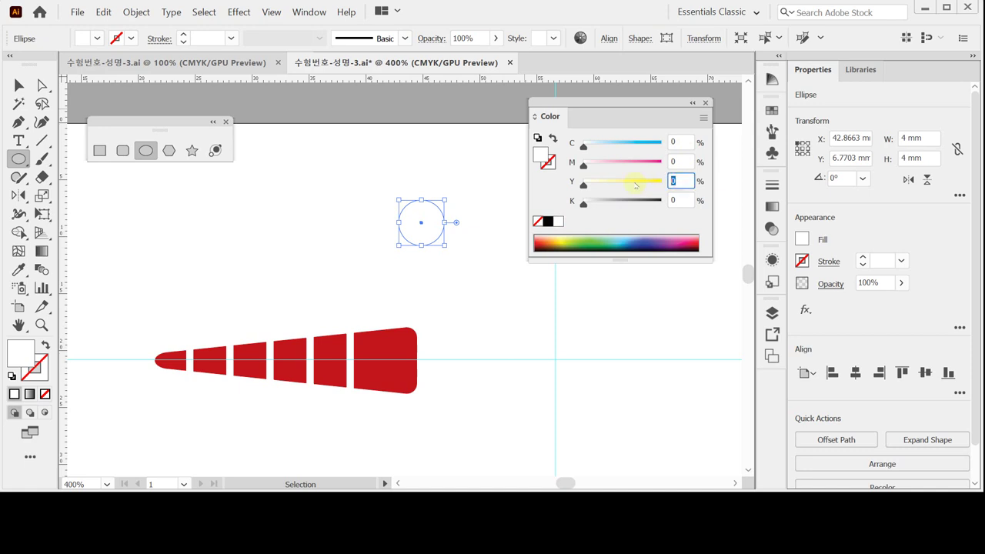
pyautogui.write('10')
pyautogui.press('Tab')
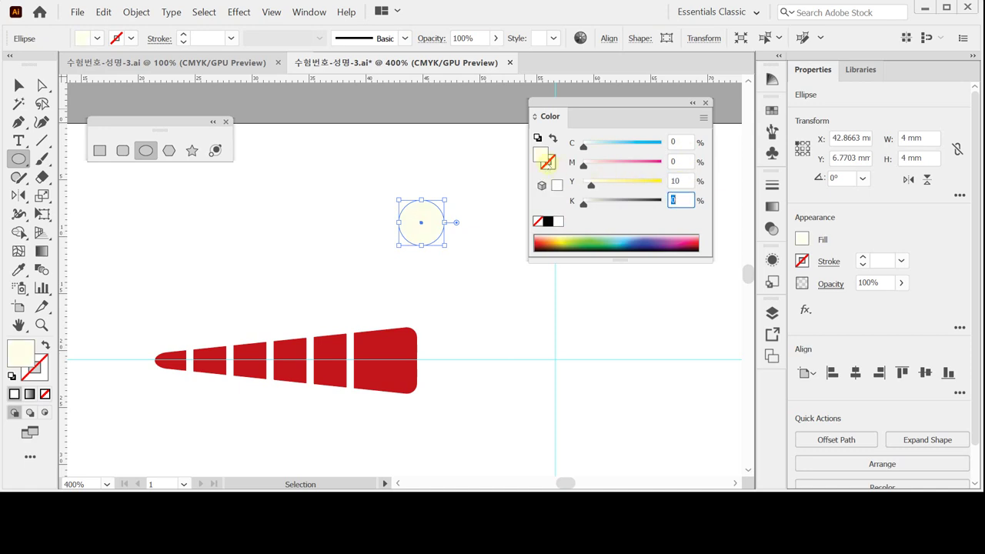
# Give the circle a black stroke with a weight of 0.5 pt.
pyautogui.click(546, 161)
pyautogui.click(547, 221)
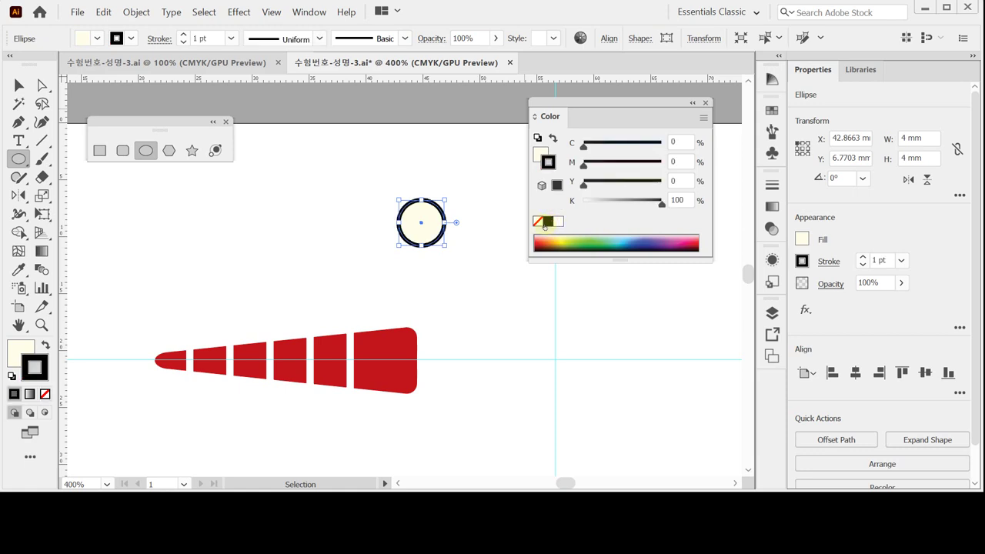
pyautogui.click(901, 261)
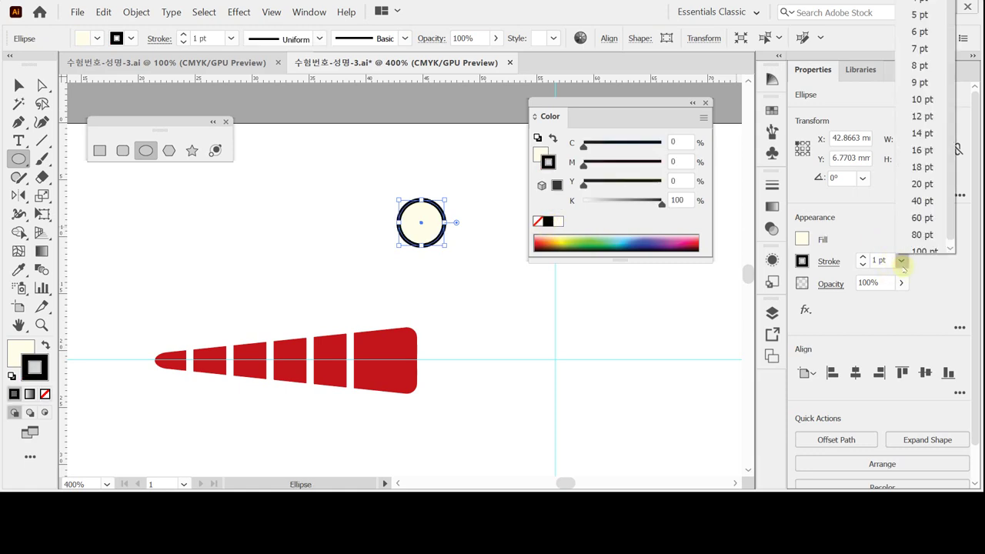
pyautogui.click(863, 264)
pyautogui.click(863, 265)
pyautogui.click(863, 264)
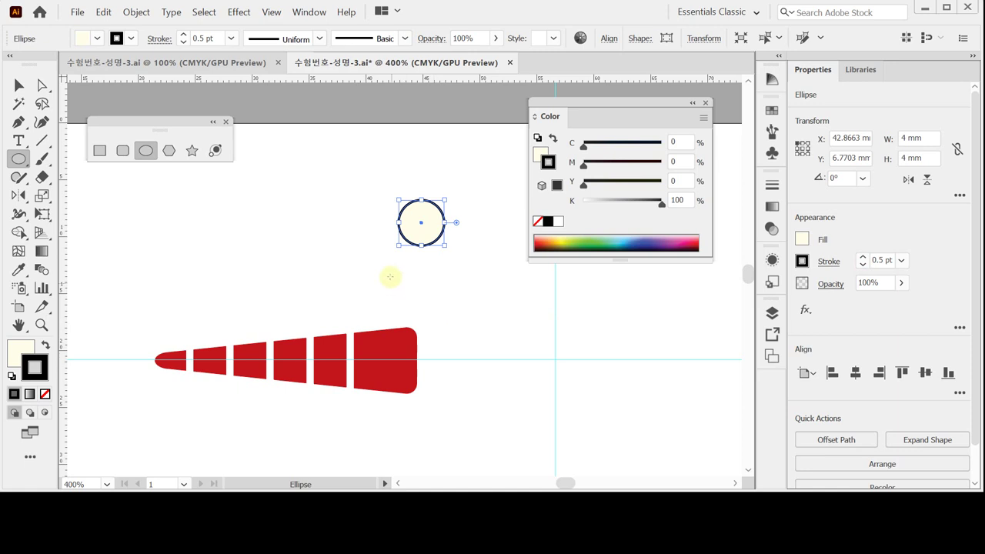
# Move the circle about 3.4 mm left and 0.9 mm up, and stretch its bottom anchor point down to the horizontal guide.
pyautogui.press('ctrl')
pyautogui.moveTo(427, 232); pyautogui.dragTo(388, 221)
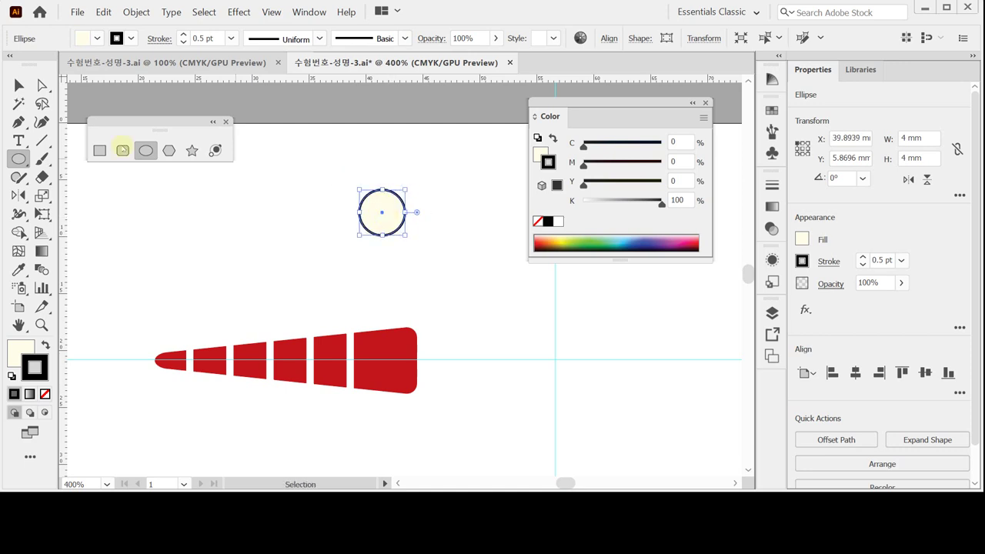
pyautogui.click(42, 85)
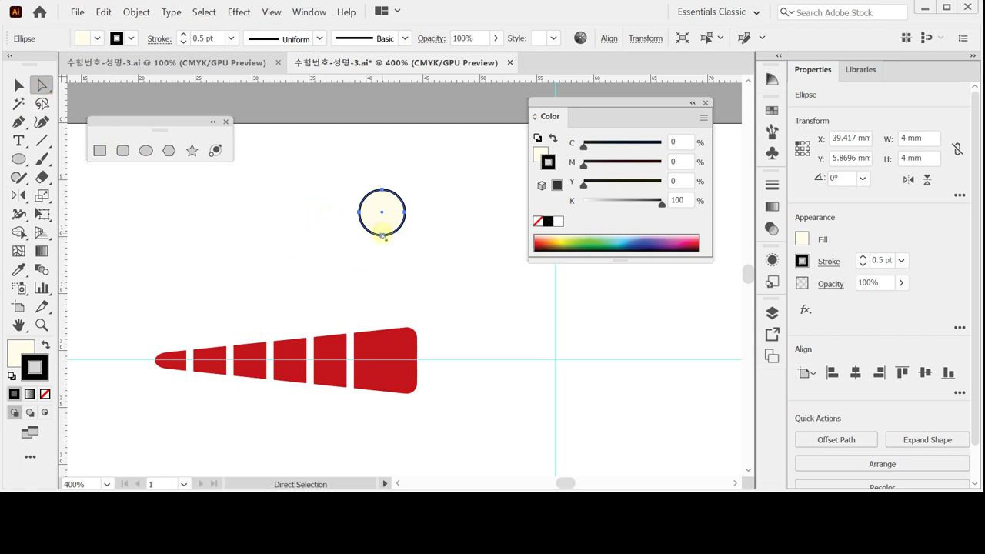
pyautogui.moveTo(382, 236); pyautogui.dragTo(373, 332)
pyautogui.hotkey('ctrl', 'z')
pyautogui.click(382, 236)
pyautogui.moveTo(383, 239); pyautogui.dragTo(377, 359)
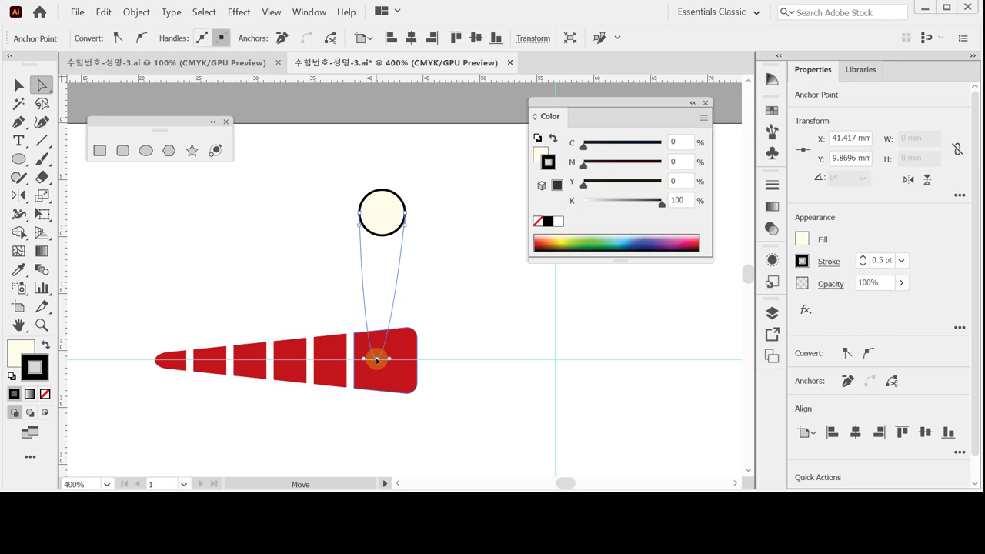
pyautogui.moveTo(377, 360); pyautogui.dragTo(378, 360)
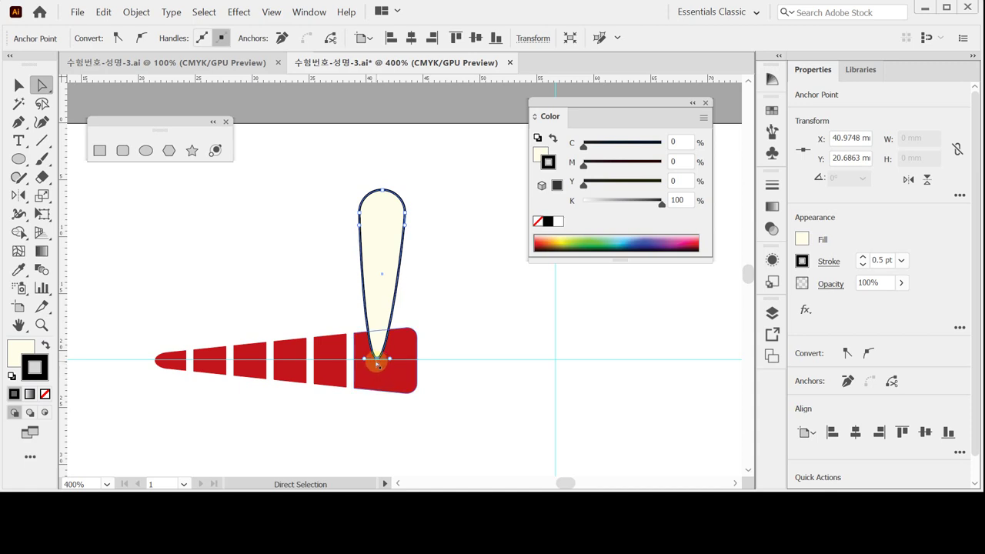
# Convert the wing's bottom anchor to a sharp corner, and move its right anchor about 0.5 mm right and 1 mm down.
pyautogui.click(18, 140)
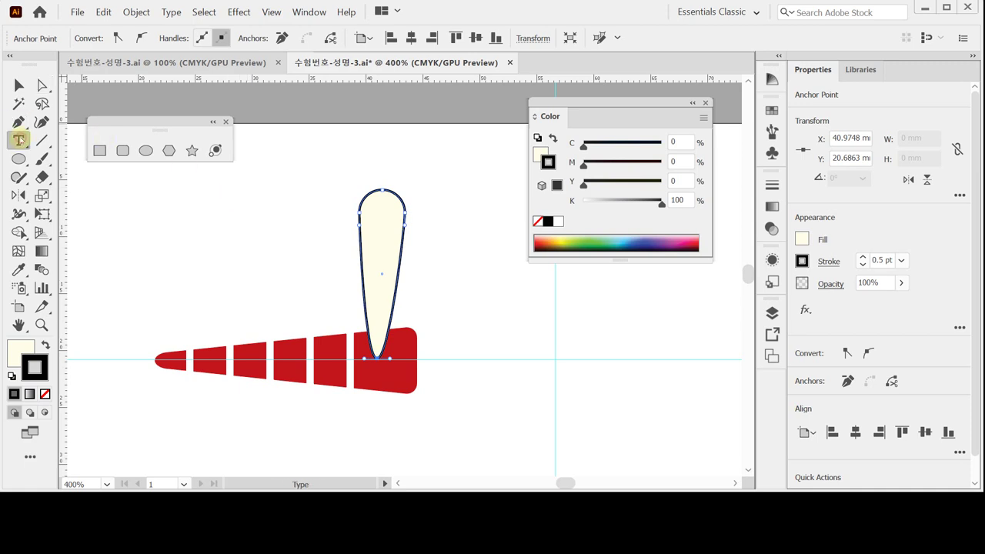
pyautogui.click(19, 123)
pyautogui.moveTo(20, 125); pyautogui.dragTo(114, 179)
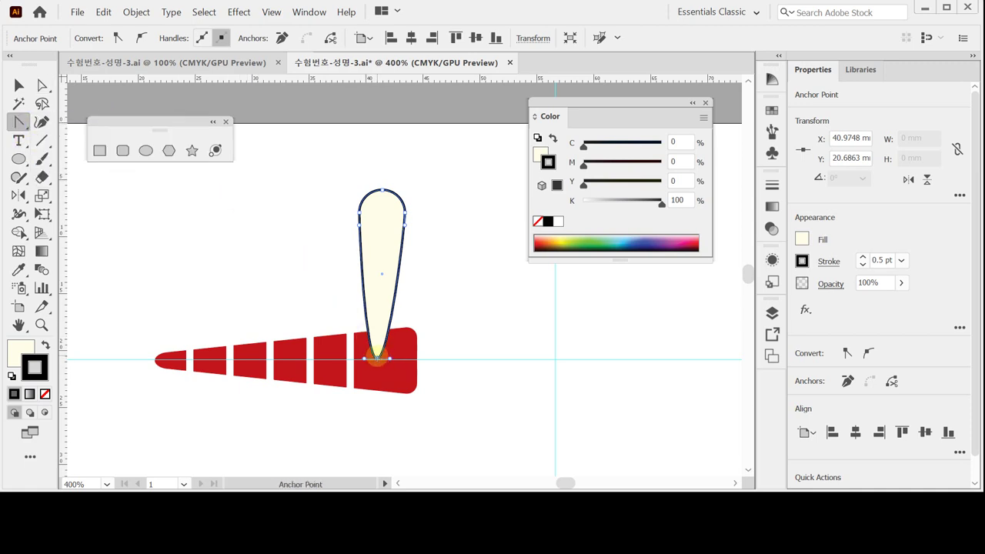
pyautogui.click(376, 358)
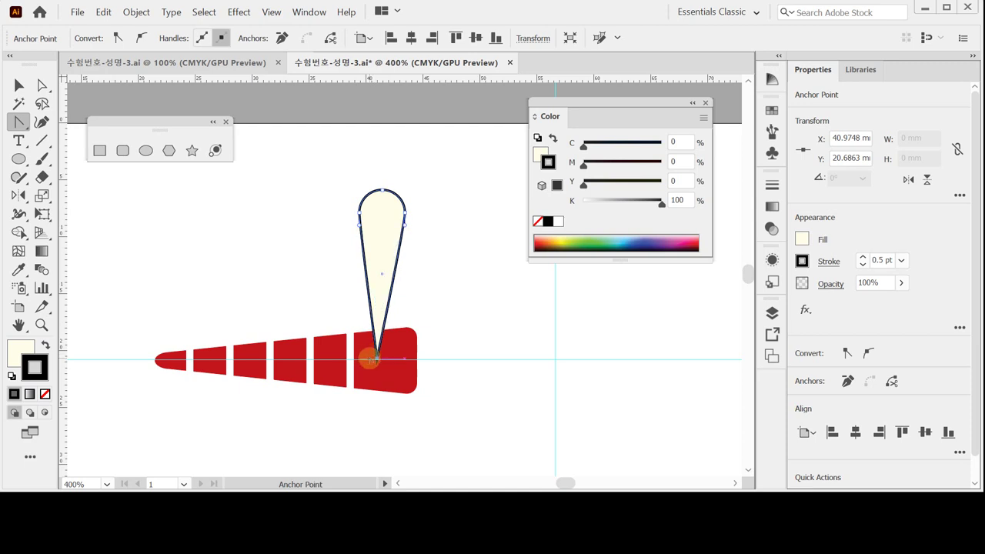
pyautogui.moveTo(368, 383)
pyautogui.mouseDown()
pyautogui.moveTo(359, 388)
pyautogui.moveTo(373, 387)
pyautogui.mouseUp()
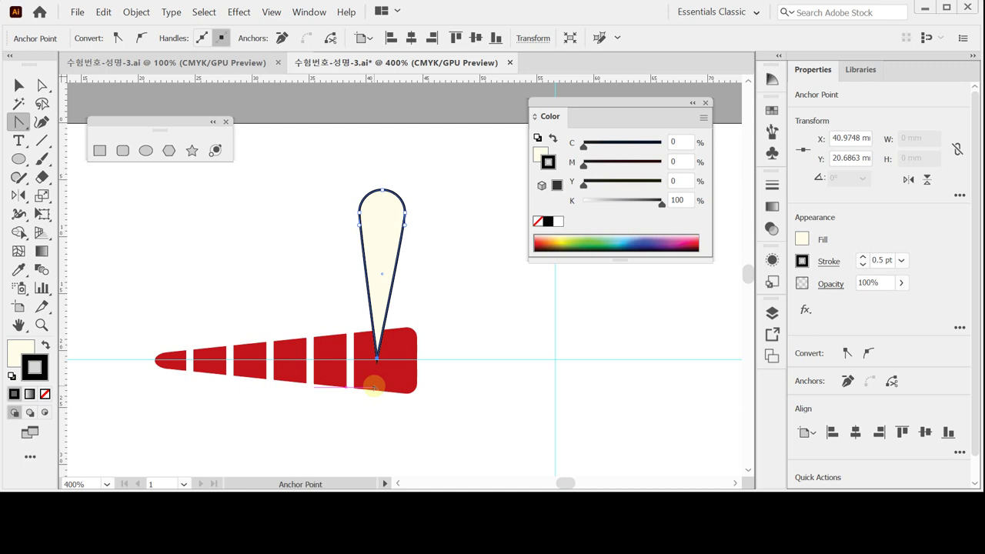
pyautogui.moveTo(373, 387); pyautogui.dragTo(373, 387)
pyautogui.click(43, 85)
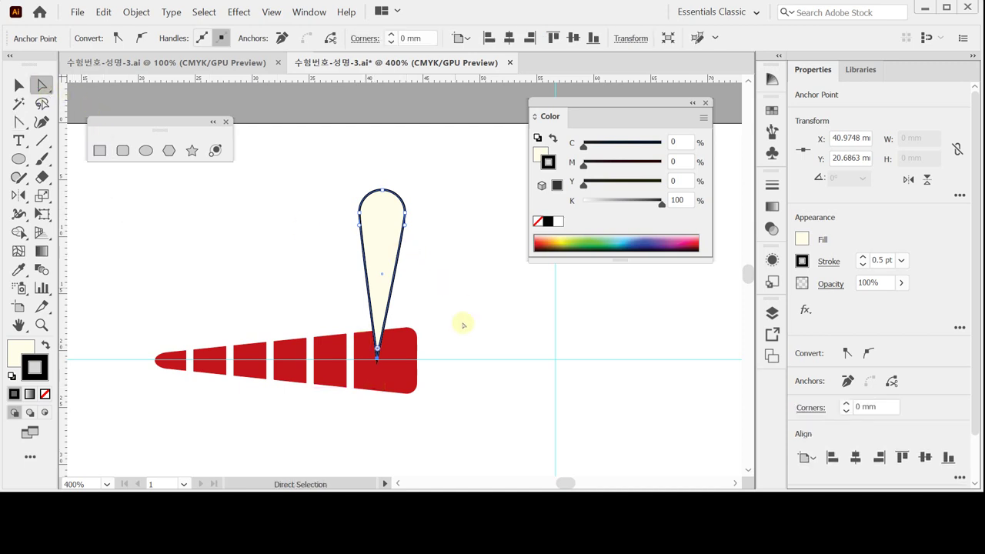
pyautogui.moveTo(419, 204); pyautogui.dragTo(411, 223)
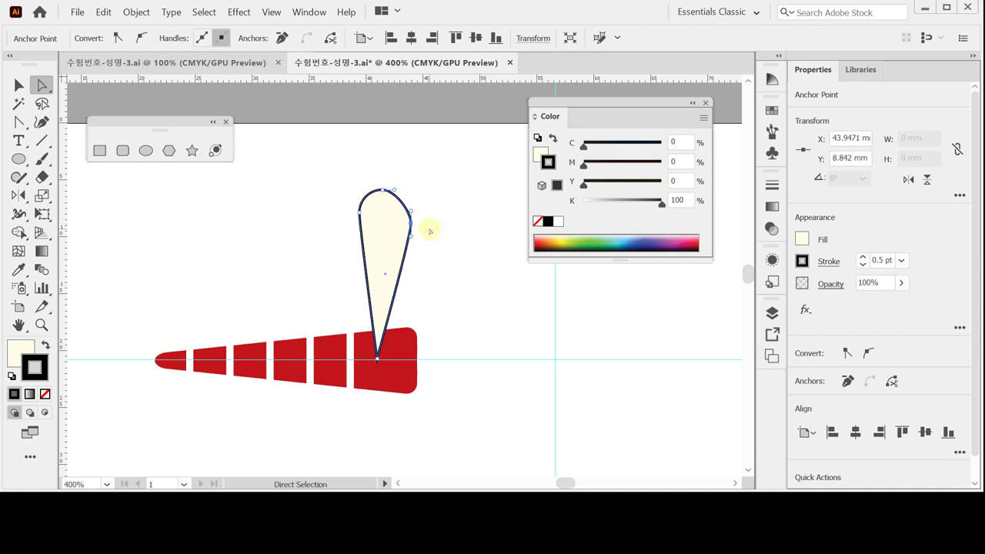
# Make a copy of the wing rotated 25° about its pointed bottom tip.
pyautogui.click(377, 239)
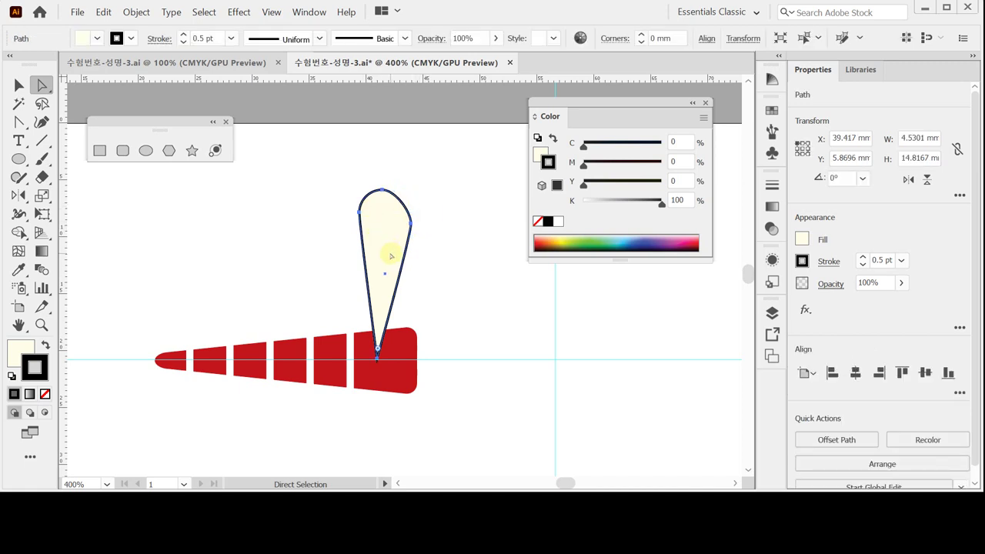
pyautogui.click(34, 196)
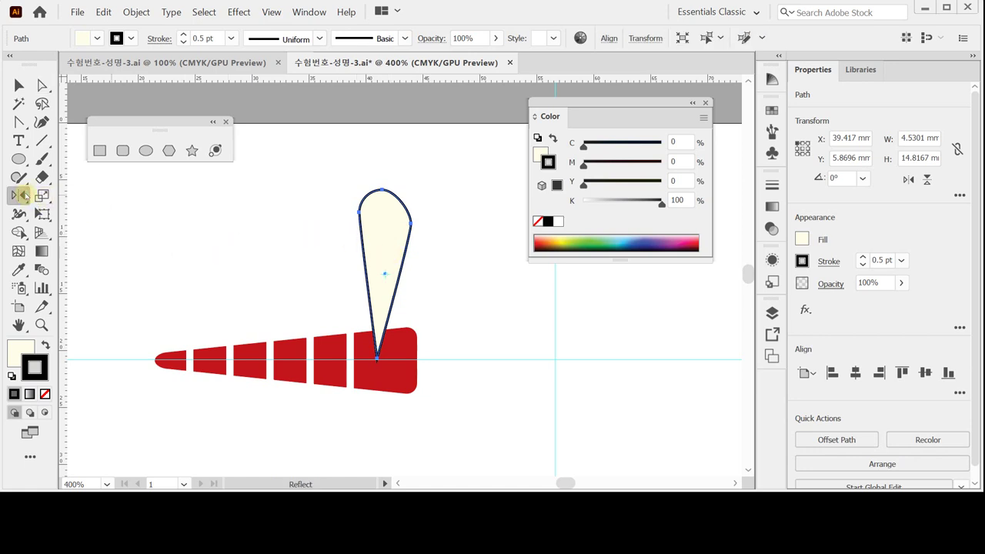
pyautogui.click(65, 195)
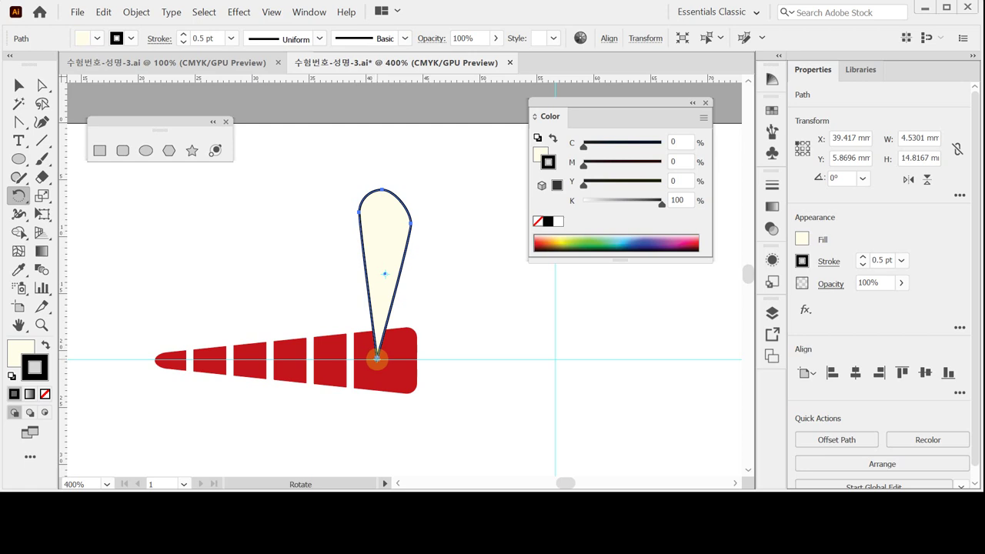
pyautogui.keyDown('alt'); pyautogui.click(377, 359); pyautogui.keyUp('alt')
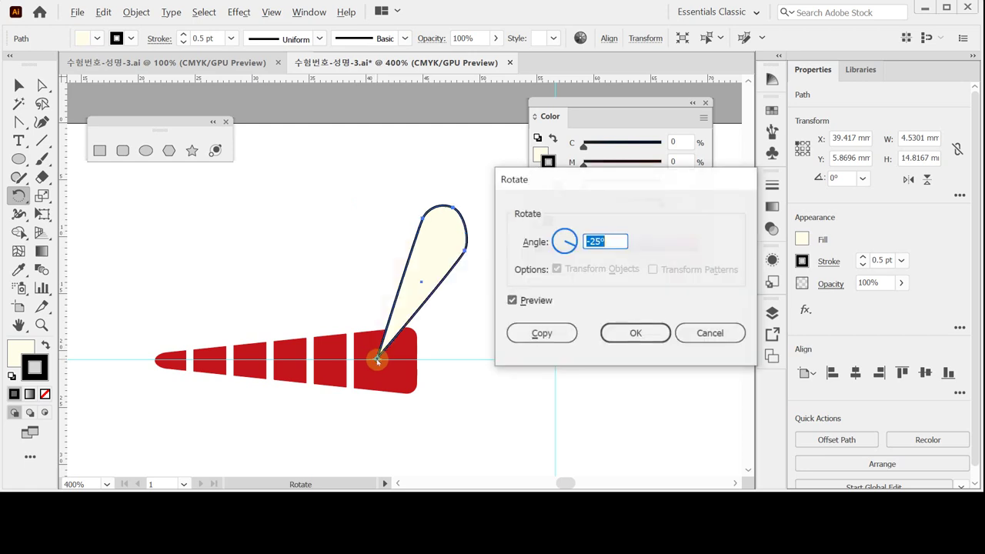
pyautogui.write('25')
pyautogui.click(524, 254)
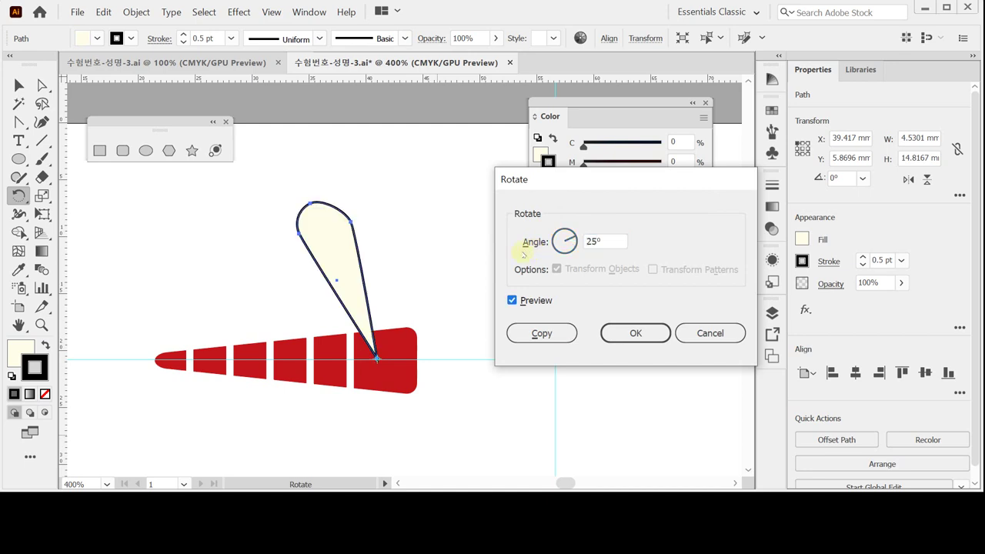
pyautogui.click(541, 333)
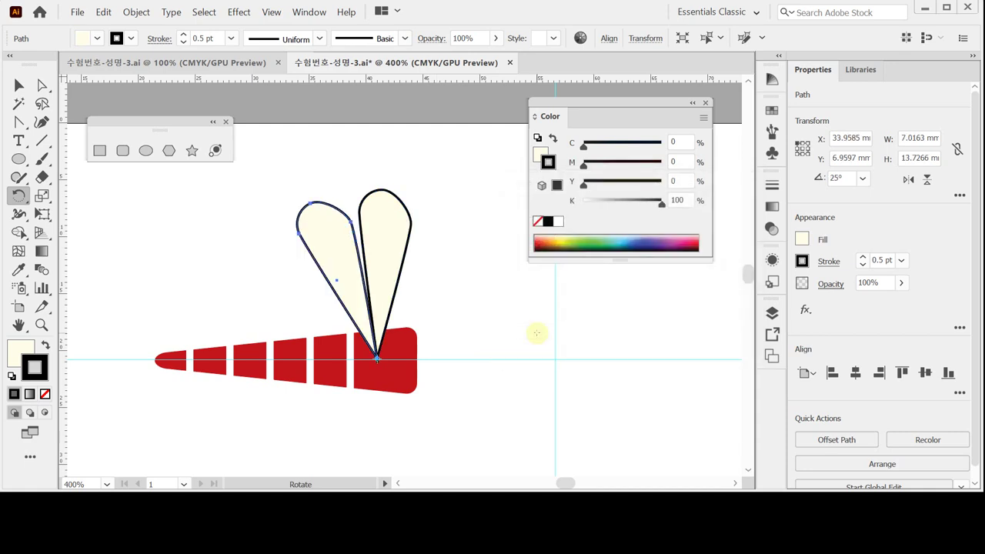
# Scale the rotated wing copy uniformly to 90% about its pointed bottom tip, without scaling strokes and effects.
pyautogui.moveTo(330, 352); pyautogui.dragTo(335, 353)
pyautogui.click(40, 197)
pyautogui.moveTo(39, 197); pyautogui.dragTo(80, 196)
pyautogui.click(376, 358)
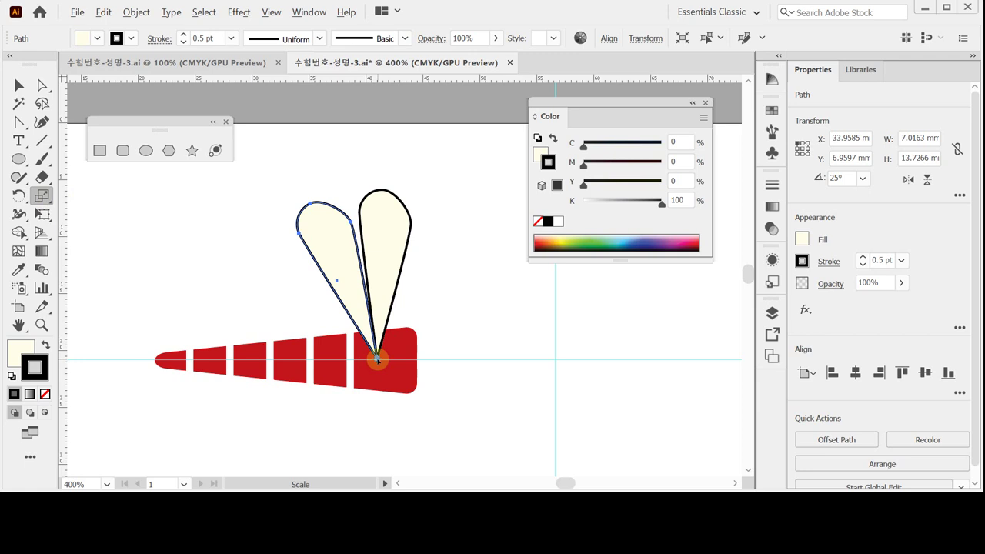
pyautogui.keyDown('alt'); pyautogui.click(376, 359); pyautogui.keyUp('alt')
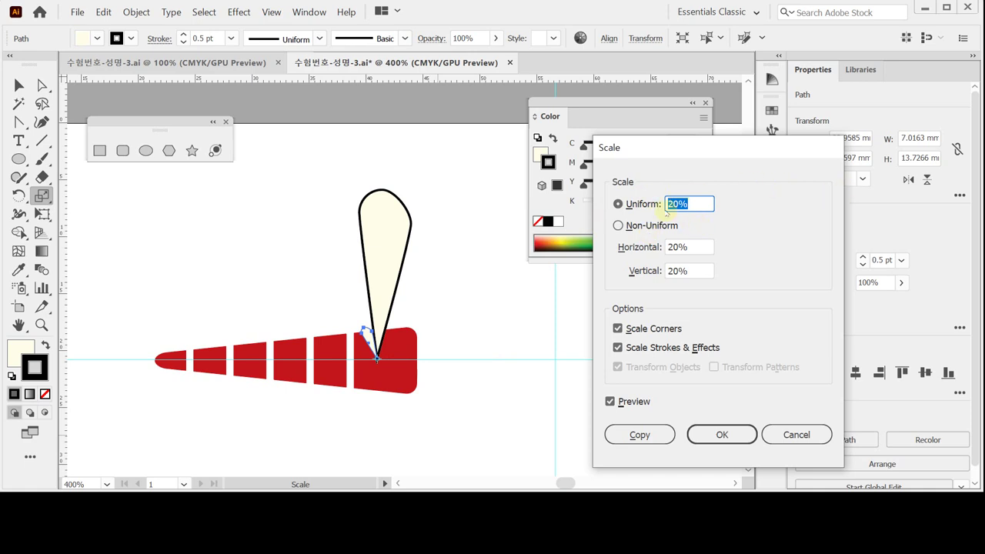
pyautogui.write('90')
pyautogui.press('Tab')
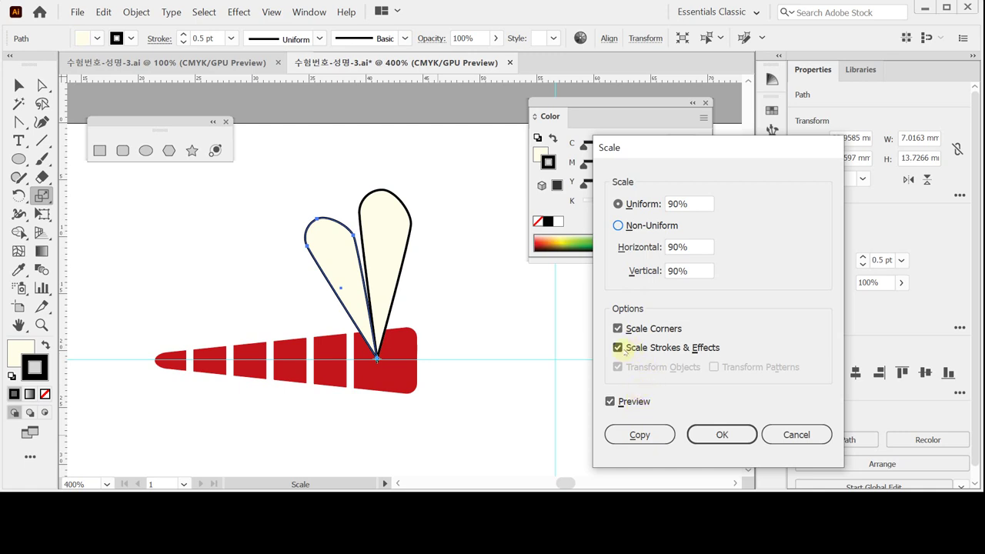
pyautogui.click(620, 347)
pyautogui.click(721, 435)
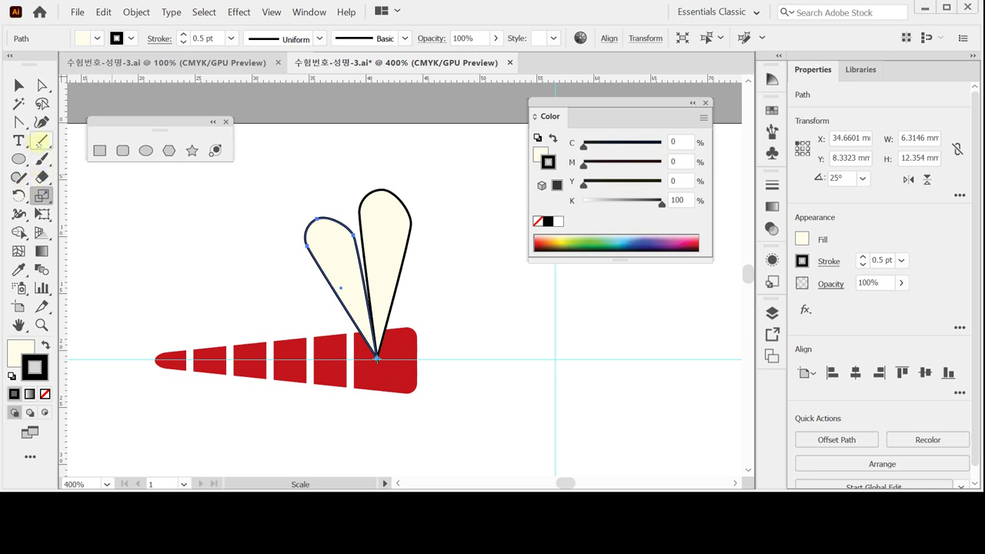
# Draw an arc about 14.1 mm wide and 6.4 mm high across the upper part of both wings.
pyautogui.click(39, 142)
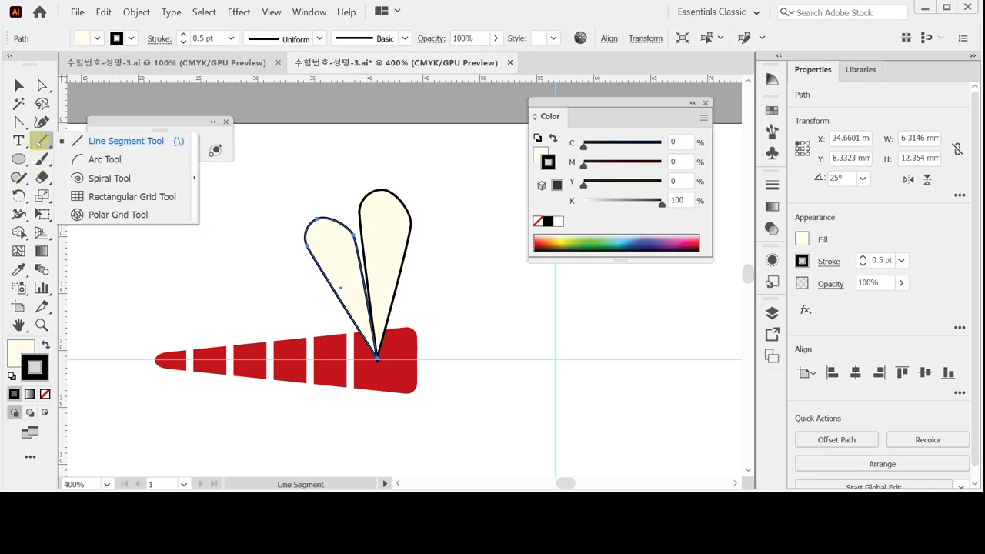
pyautogui.click(78, 160)
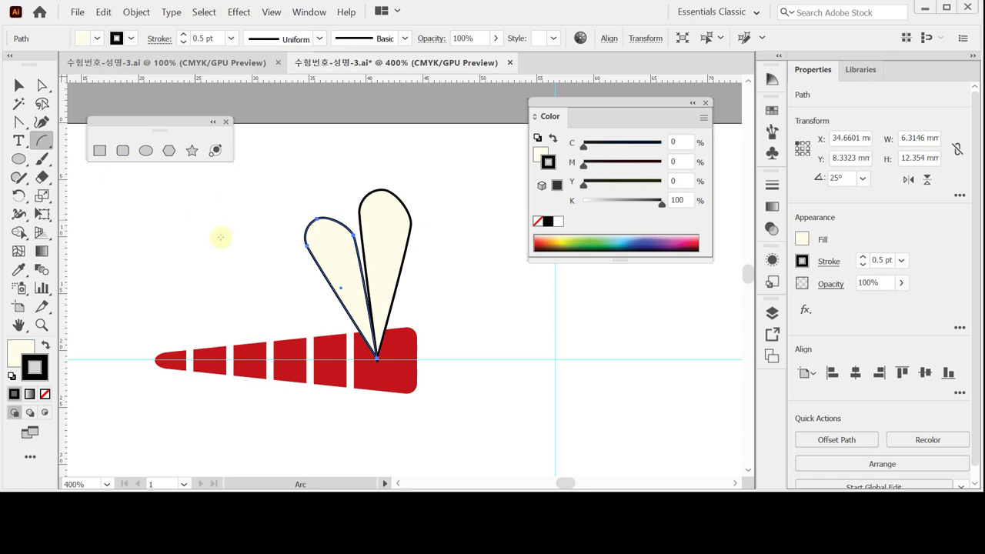
pyautogui.moveTo(343, 255); pyautogui.dragTo(455, 227)
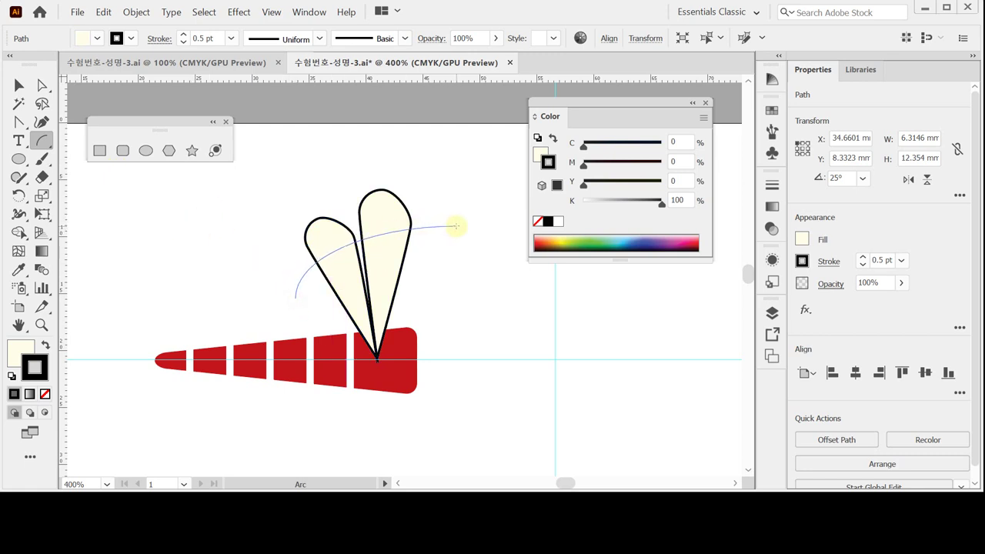
pyautogui.moveTo(456, 226); pyautogui.dragTo(455, 226)
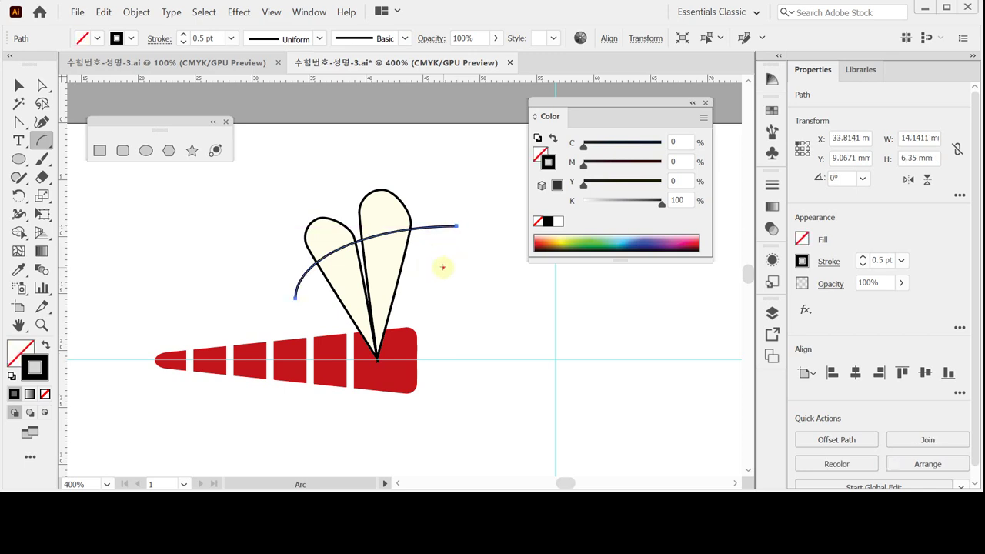
pyautogui.moveTo(444, 266); pyautogui.dragTo(286, 313)
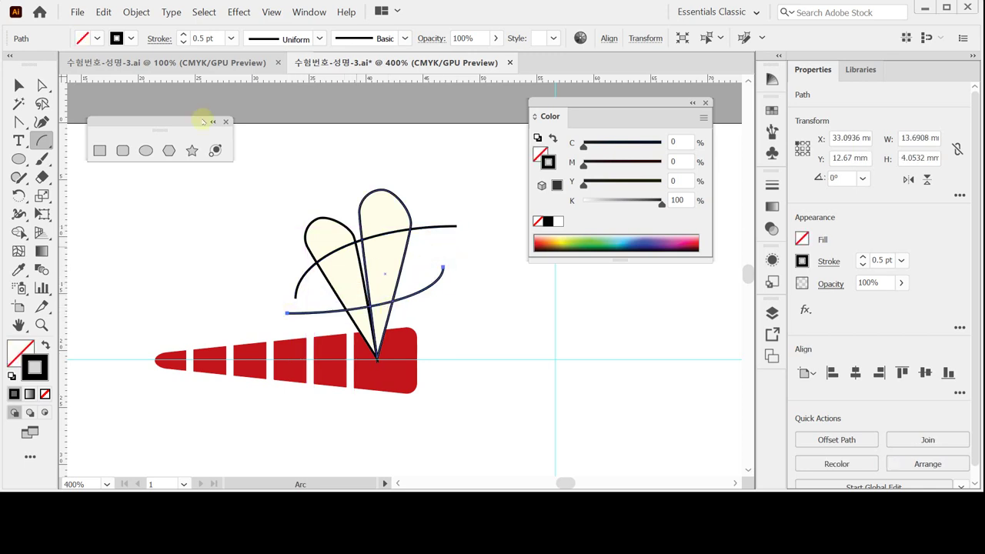
pyautogui.click(104, 11)
pyautogui.click(116, 30)
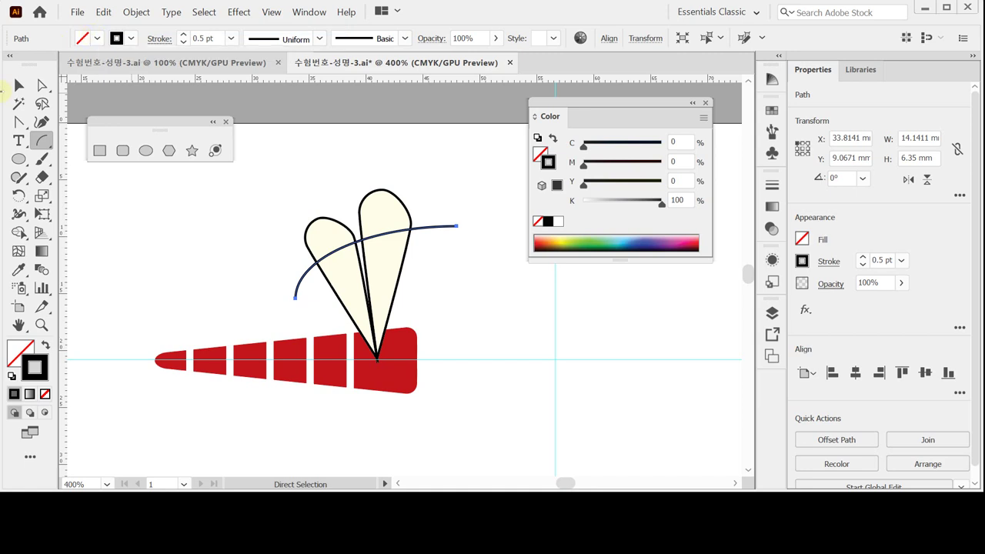
# Split both wings along the arc with the Divide pathfinder operation.
pyautogui.keyDown('ctrl'); pyautogui.click(308, 251); pyautogui.keyUp('ctrl')
pyautogui.keyDown('ctrl'); pyautogui.keyDown('shift'); pyautogui.click(311, 247); pyautogui.keyUp('shift'); pyautogui.keyUp('ctrl')
pyautogui.click(19, 85)
pyautogui.moveTo(295, 190); pyautogui.dragTo(402, 266)
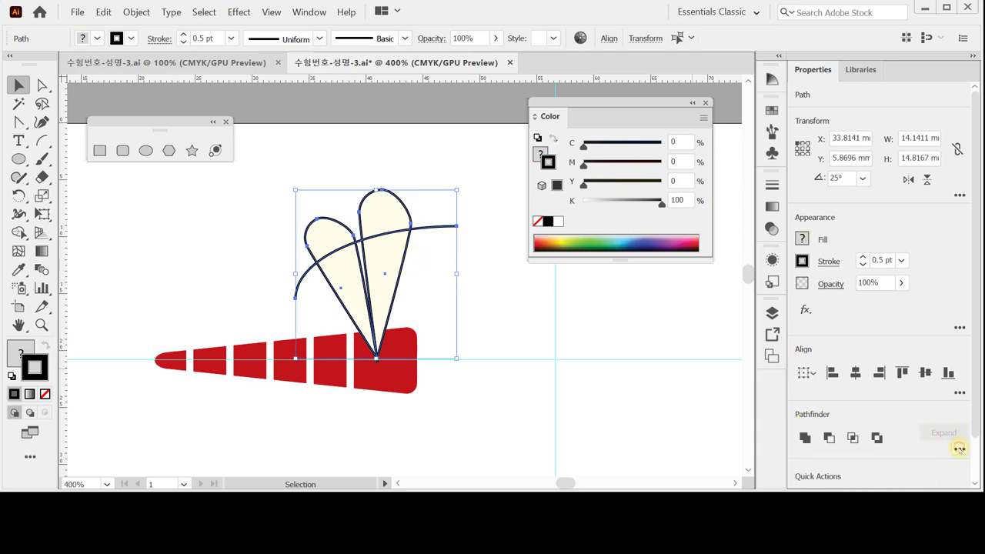
pyautogui.click(959, 447)
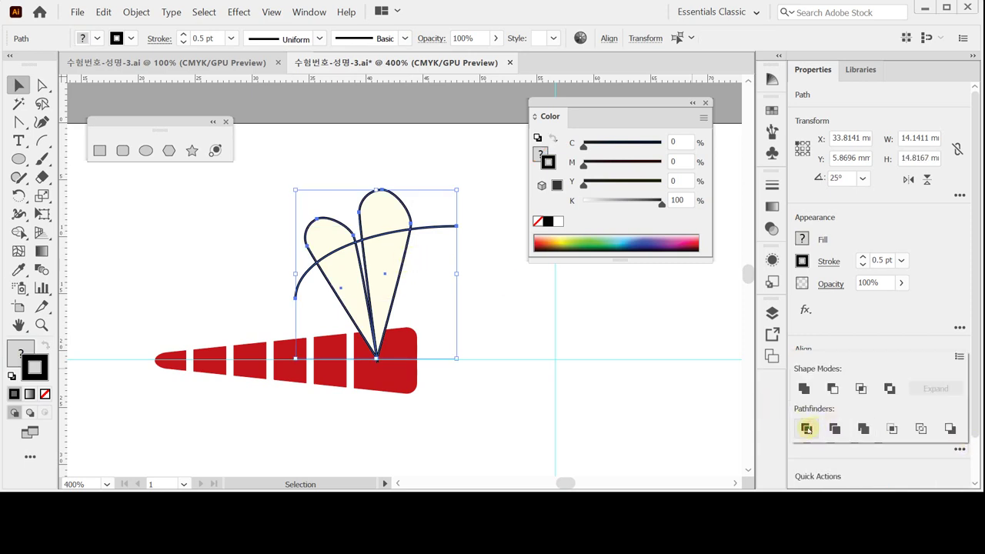
pyautogui.click(806, 429)
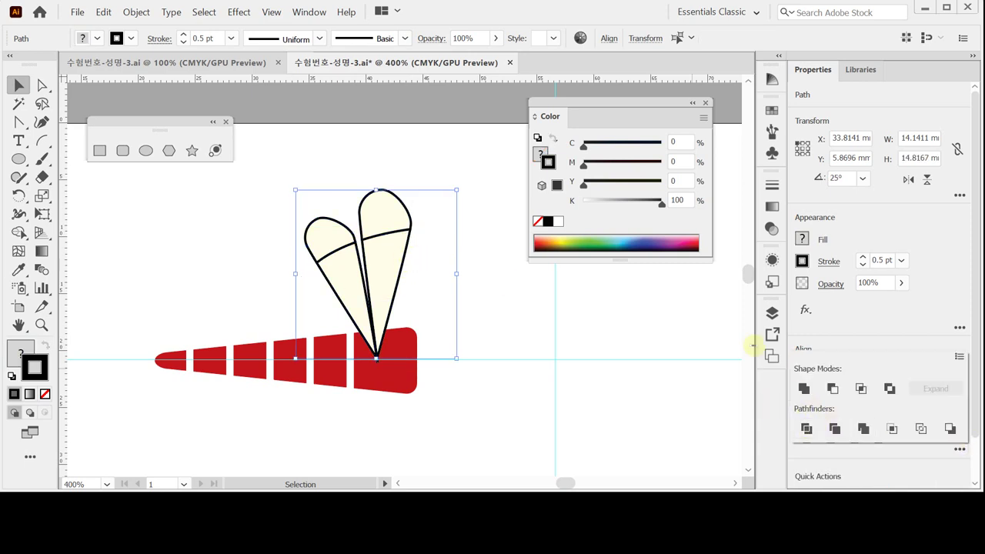
# Fill the two upper wing tips inside the divided group with M 80%, Y 70%, and leave isolation mode.
pyautogui.doubleClick(379, 221)
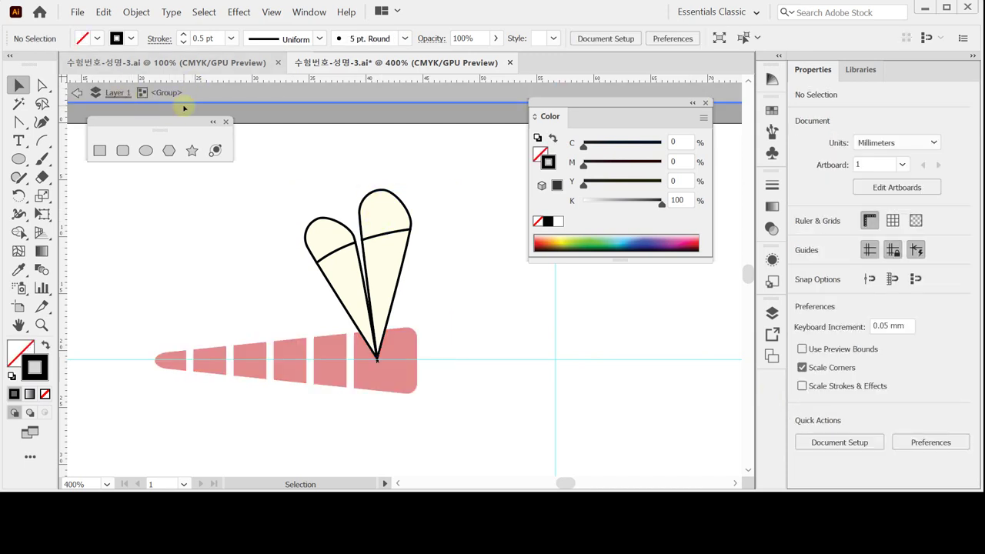
pyautogui.moveTo(294, 171); pyautogui.dragTo(401, 229)
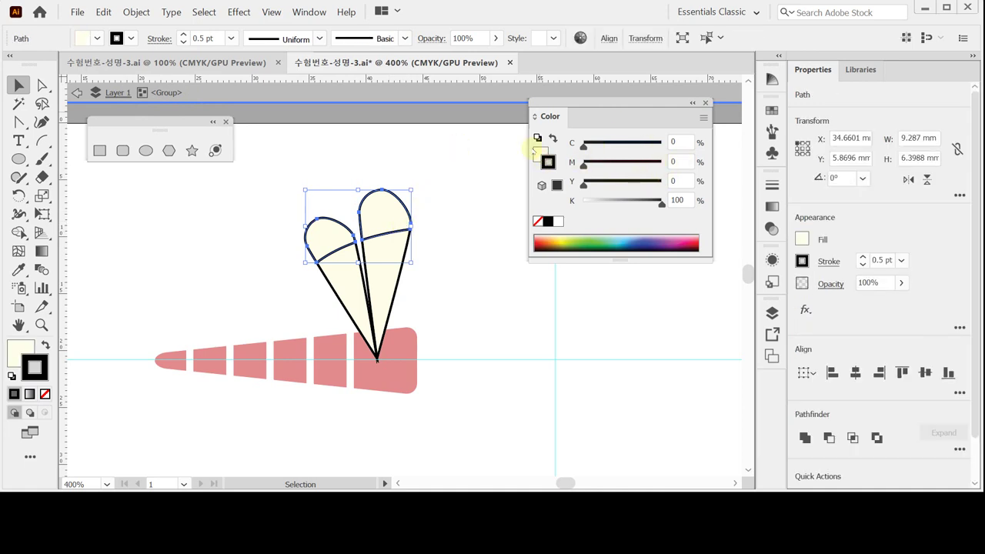
pyautogui.click(540, 154)
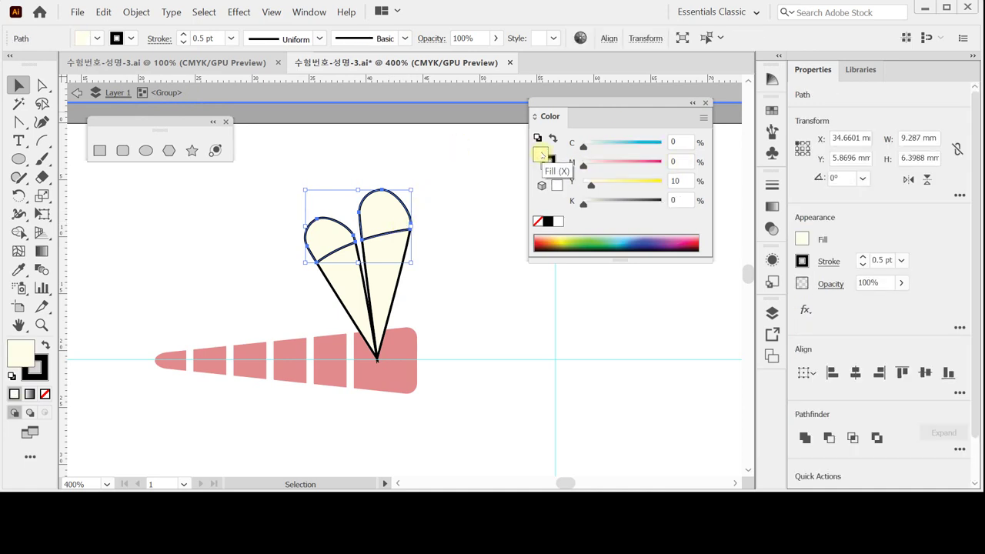
pyautogui.click(682, 160)
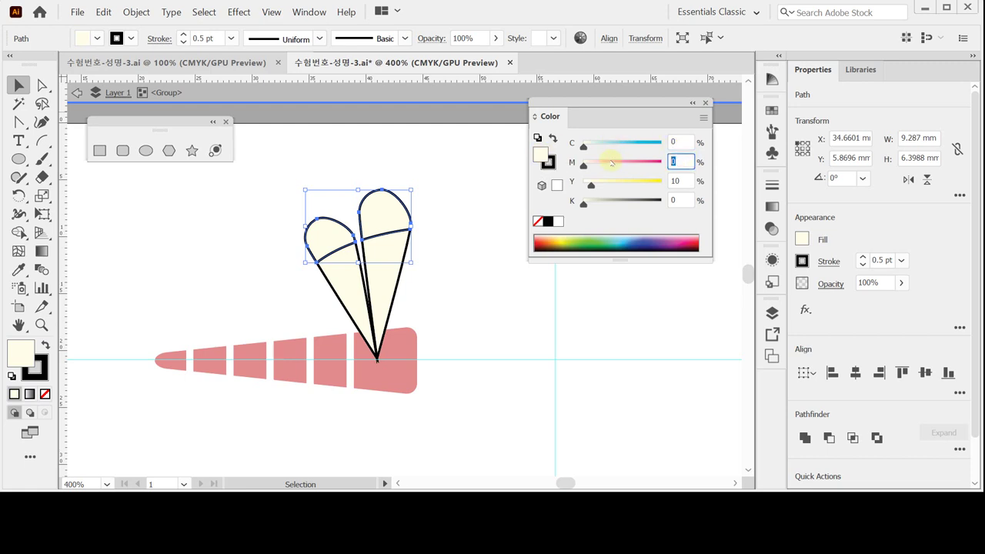
pyautogui.write('80')
pyautogui.press('Tab')
pyautogui.write('70')
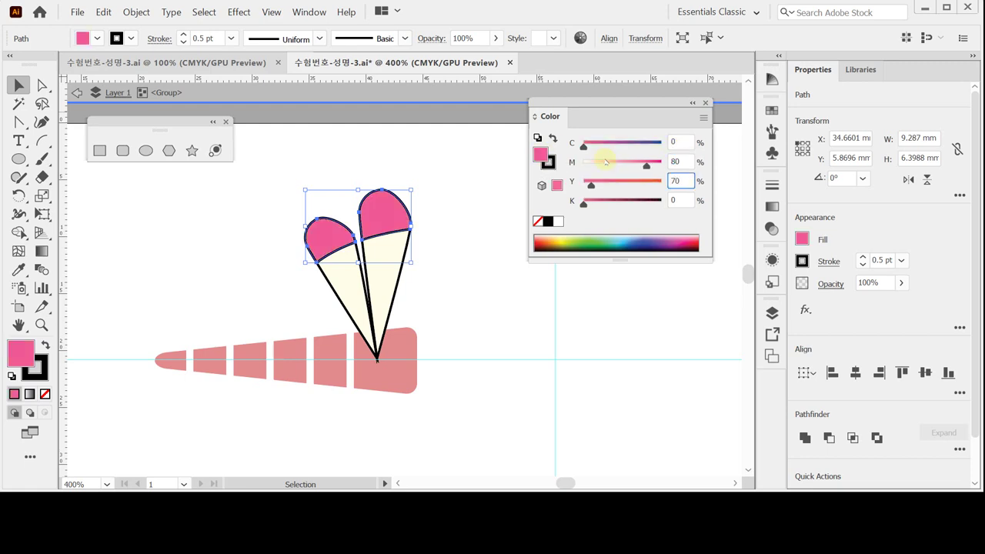
pyautogui.press('Return')
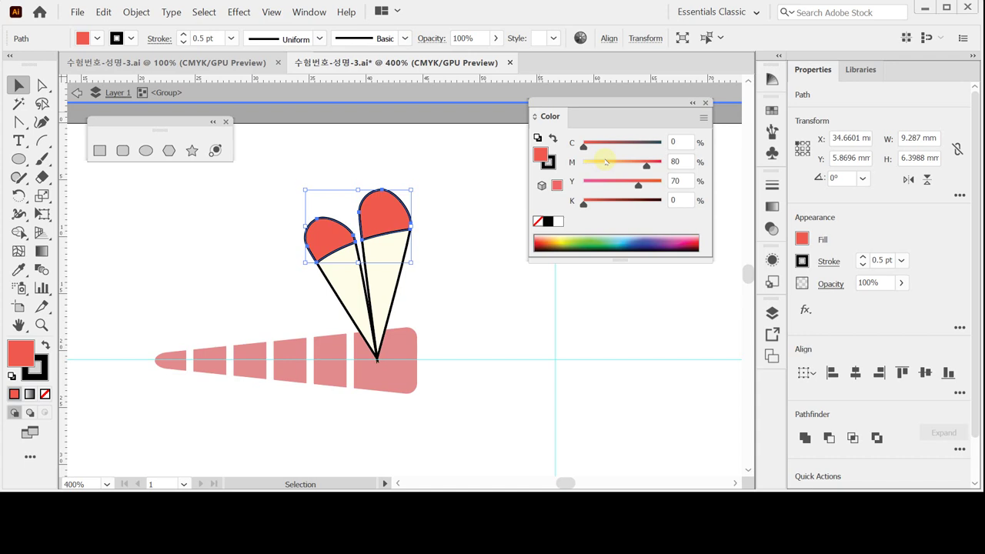
pyautogui.press('Escape')
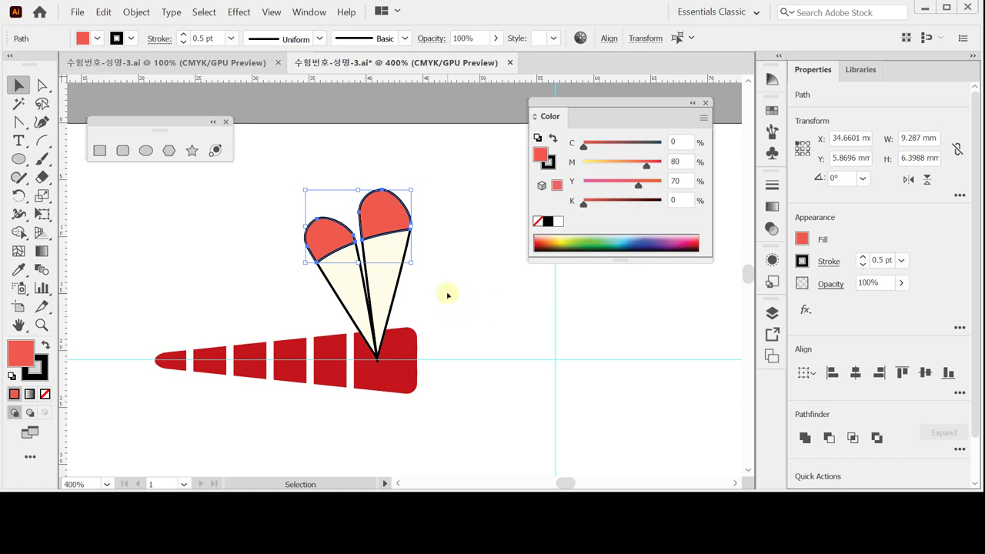
# Draw a circle about 3.85 mm in diameter just right of the body's front end, slightly above the horizontal guide's centre line.
pyautogui.click(145, 150)
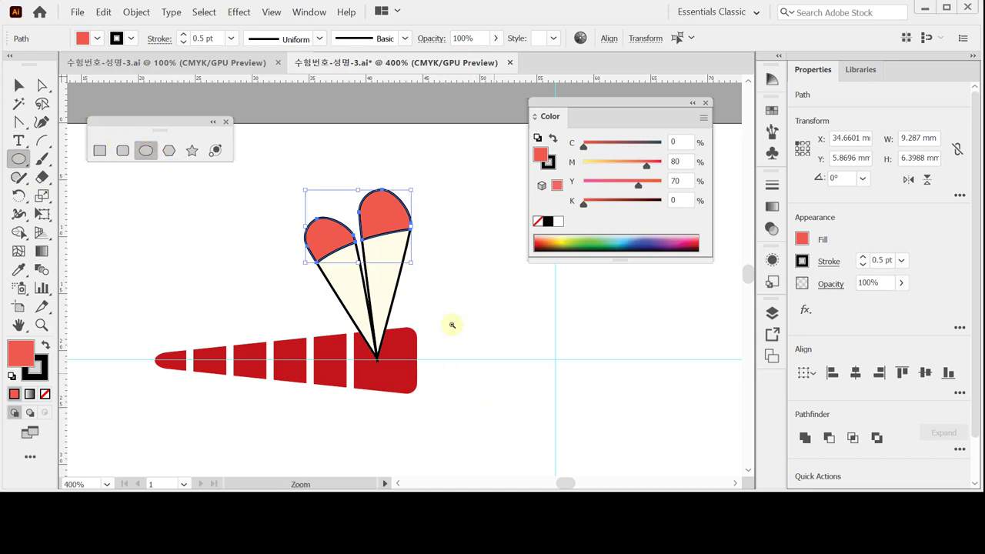
pyautogui.click(452, 326)
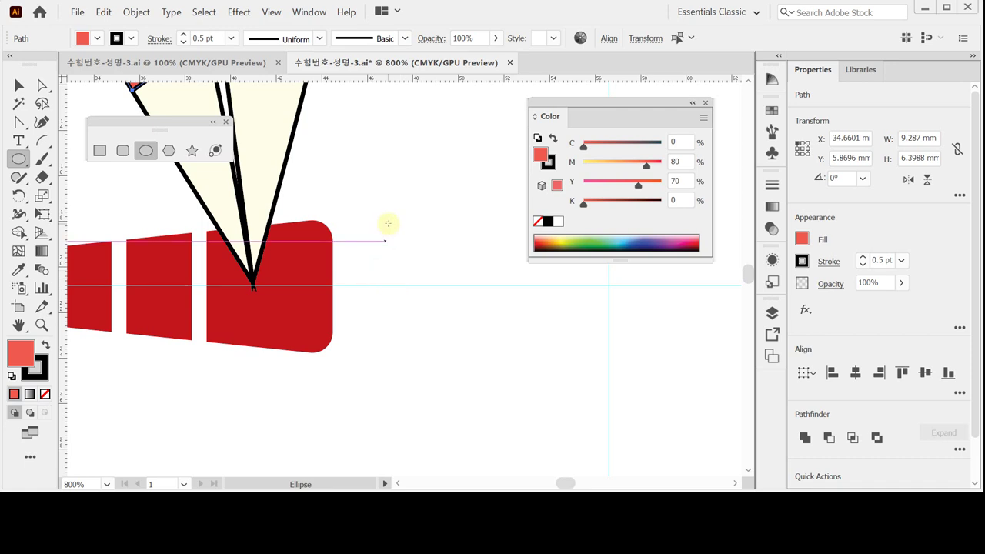
pyautogui.moveTo(361, 206)
pyautogui.mouseDown()
pyautogui.moveTo(376, 241)
pyautogui.moveTo(448, 294)
pyautogui.mouseUp()
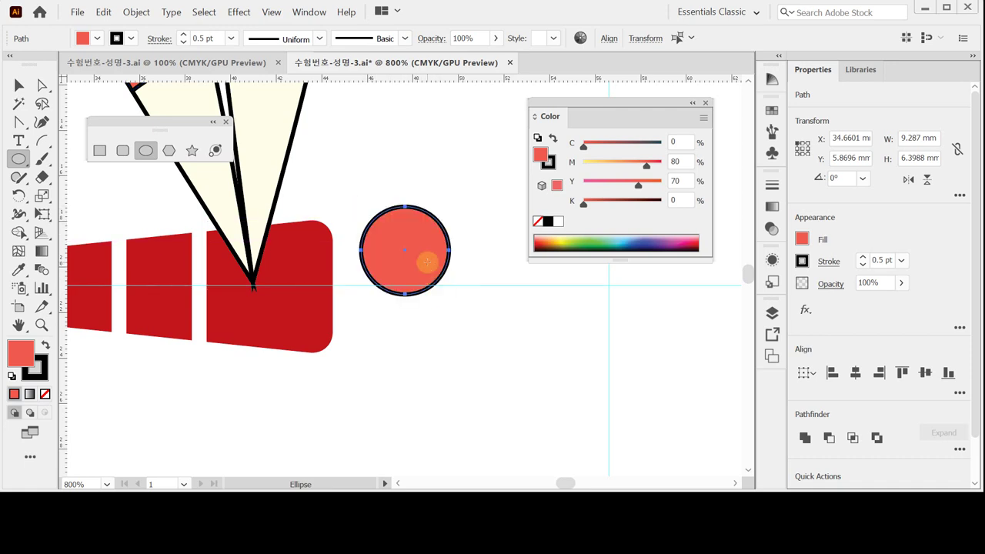
pyautogui.moveTo(424, 262); pyautogui.dragTo(413, 248)
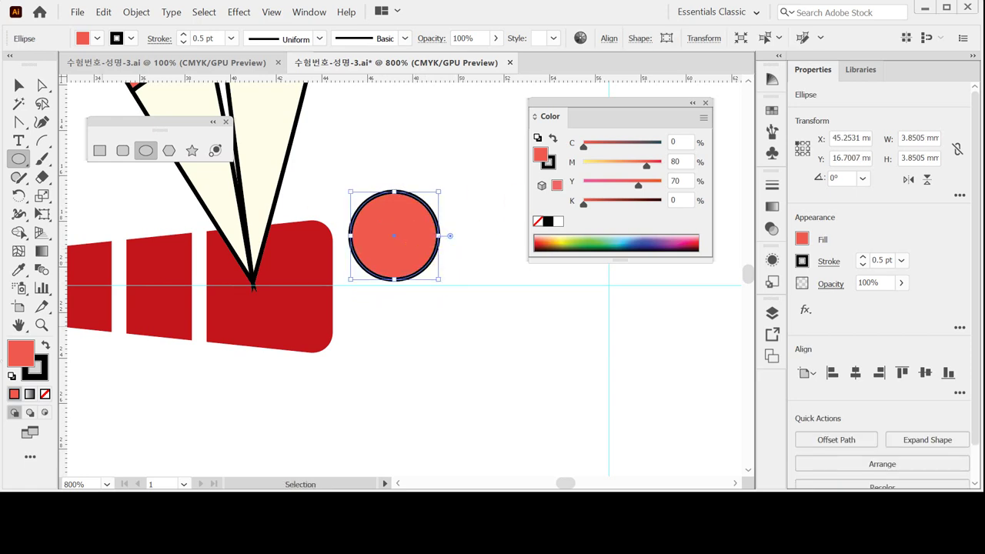
# Reset the circle to the default white fill and black stroke, and set its stroke weight to 0.5 pt.
pyautogui.click(11, 376)
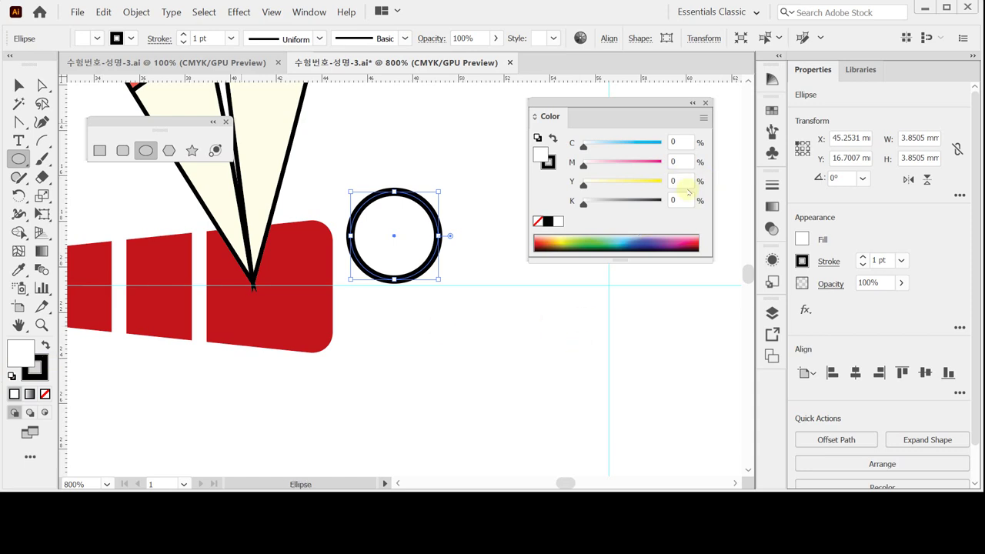
pyautogui.click(862, 264)
pyautogui.click(862, 264)
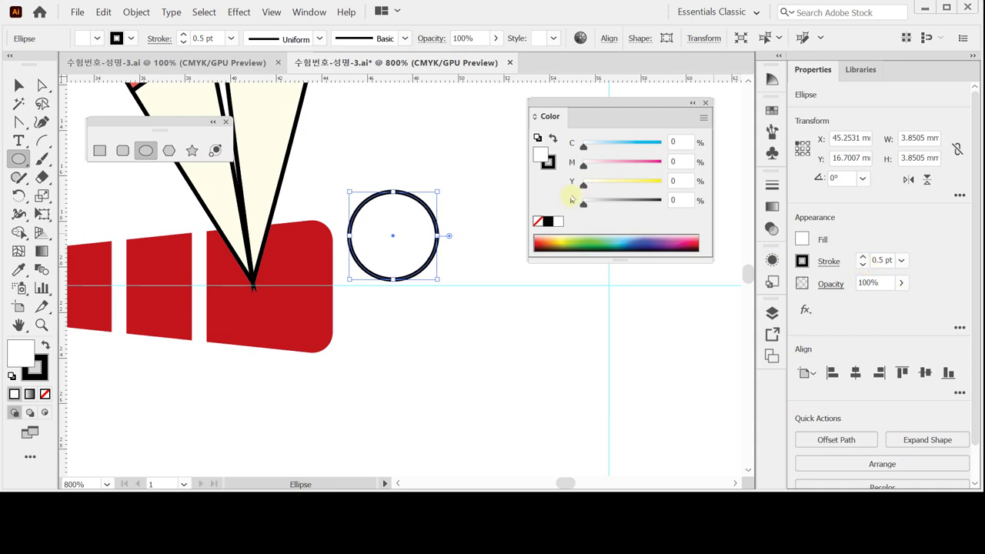
# Move the circle about 0.2 mm left, shrink it to about 3.74 mm in diameter, and deselect it.
pyautogui.press('Left')
pyautogui.press('Left')
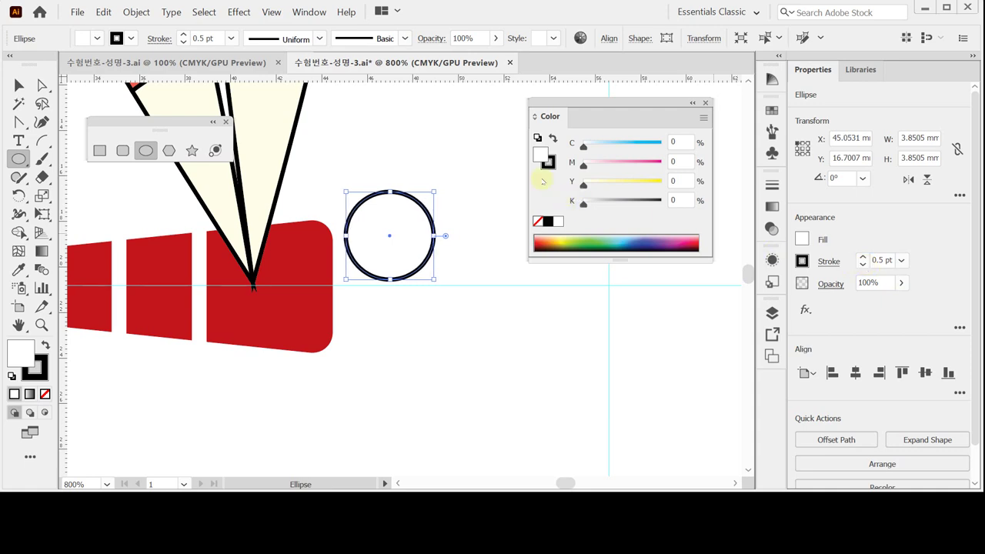
pyautogui.moveTo(346, 193); pyautogui.dragTo(349, 195)
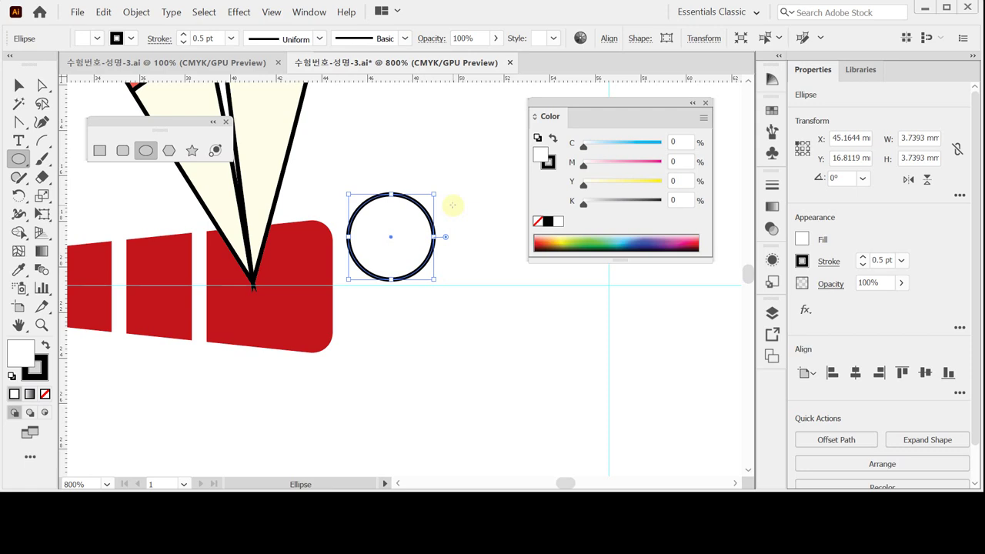
pyautogui.press('ctrl')
pyautogui.keyDown('ctrl'); pyautogui.click(456, 206); pyautogui.keyUp('ctrl')
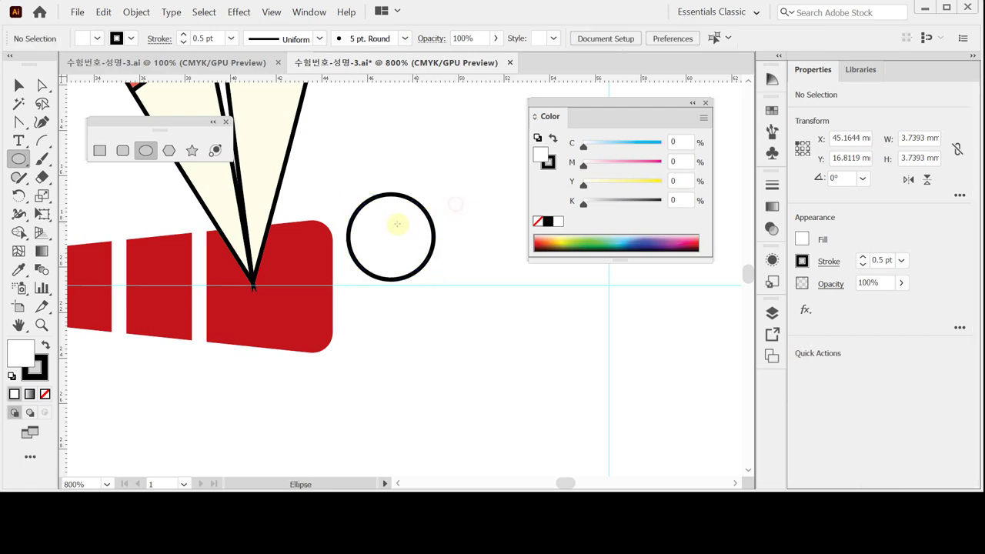
# Draw a circle about 2.37 mm in diameter inside the right part of the eye circle, and nudge it 0.15 mm left and 0.05 mm up.
pyautogui.moveTo(390, 216); pyautogui.dragTo(401, 244)
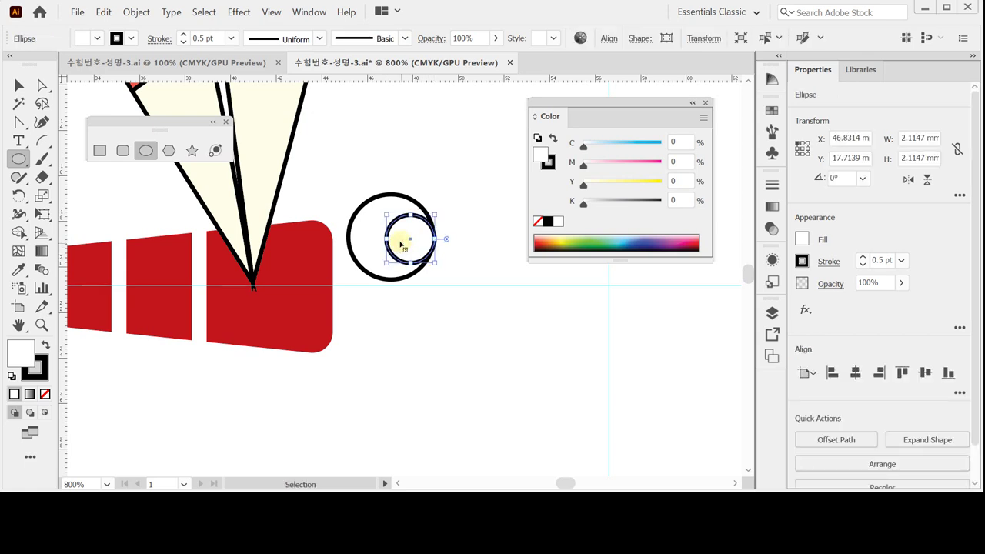
pyautogui.hotkey('ctrl', 'h')
pyautogui.moveTo(400, 239); pyautogui.dragTo(374, 260)
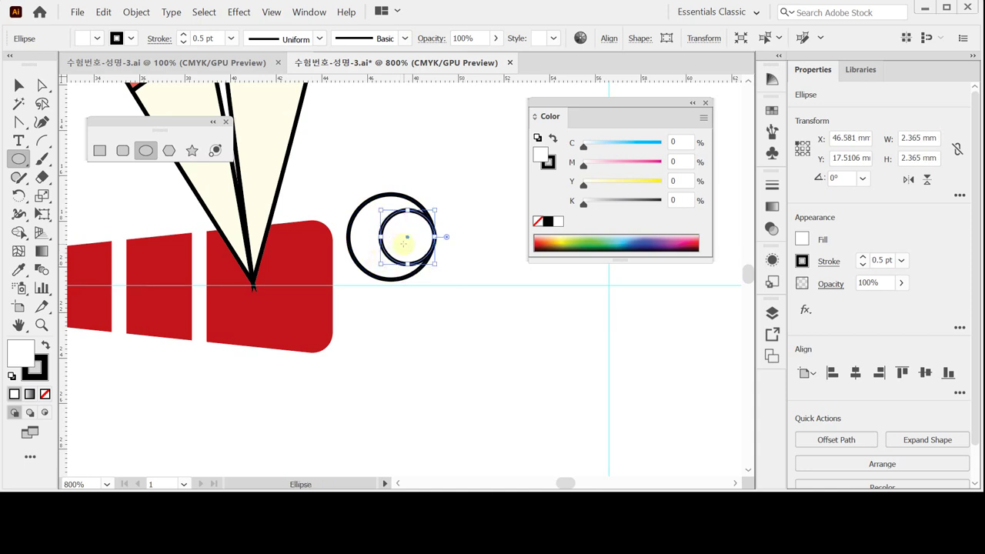
pyautogui.press('v')
pyautogui.press('Up')
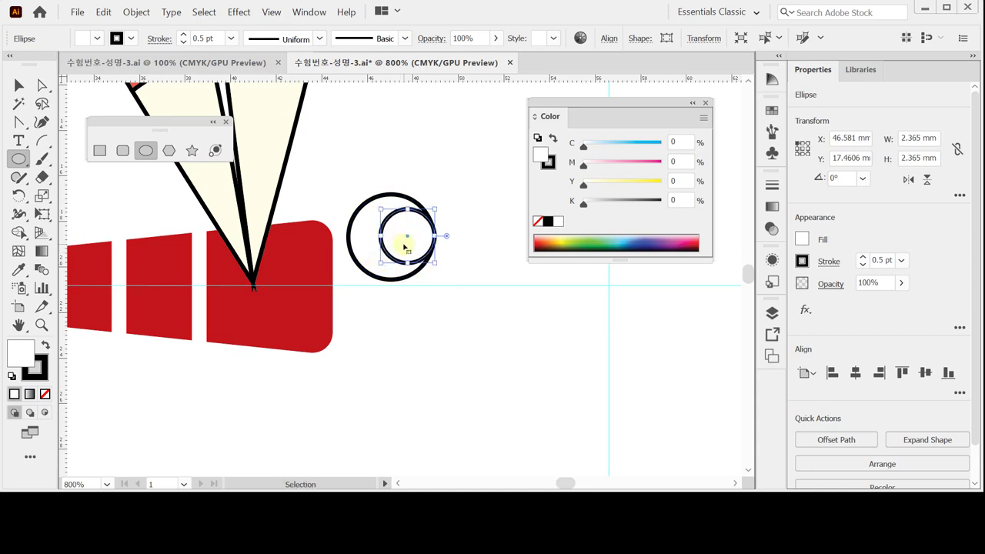
pyautogui.press('Left')
pyautogui.press('Left')
pyautogui.press('Left')
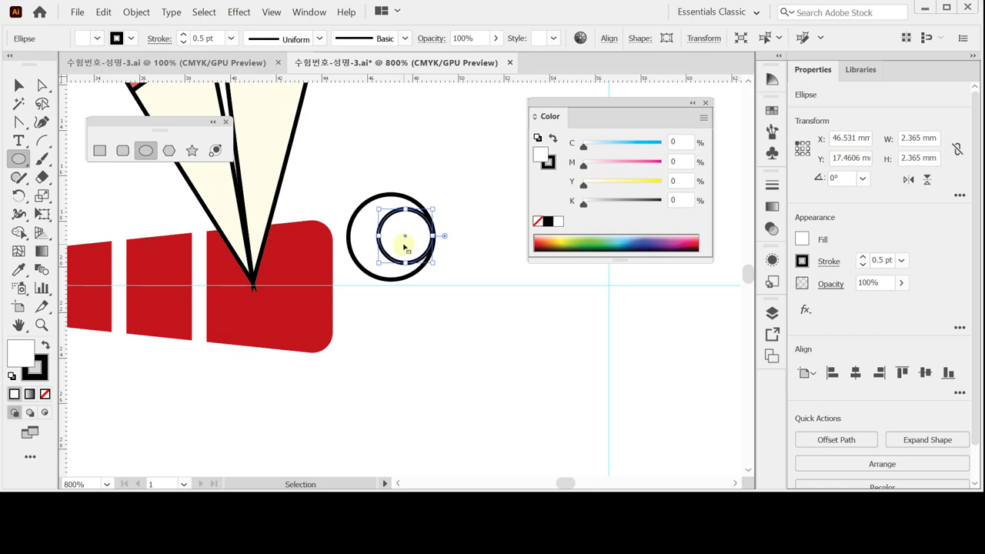
pyautogui.press('l')
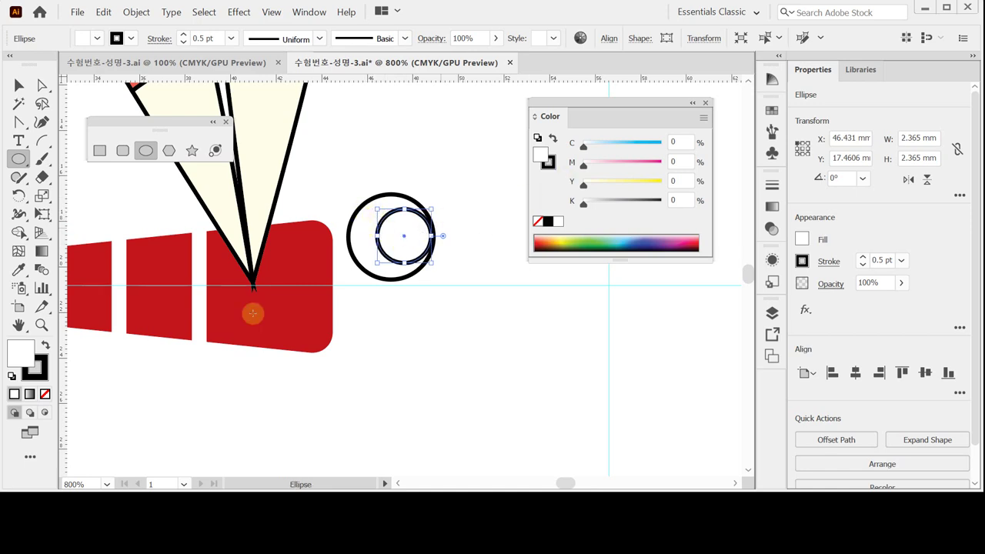
# Swap the inner eye circle's fill and stroke so the fill is black, and remove its stroke.
pyautogui.click(45, 345)
pyautogui.click(37, 376)
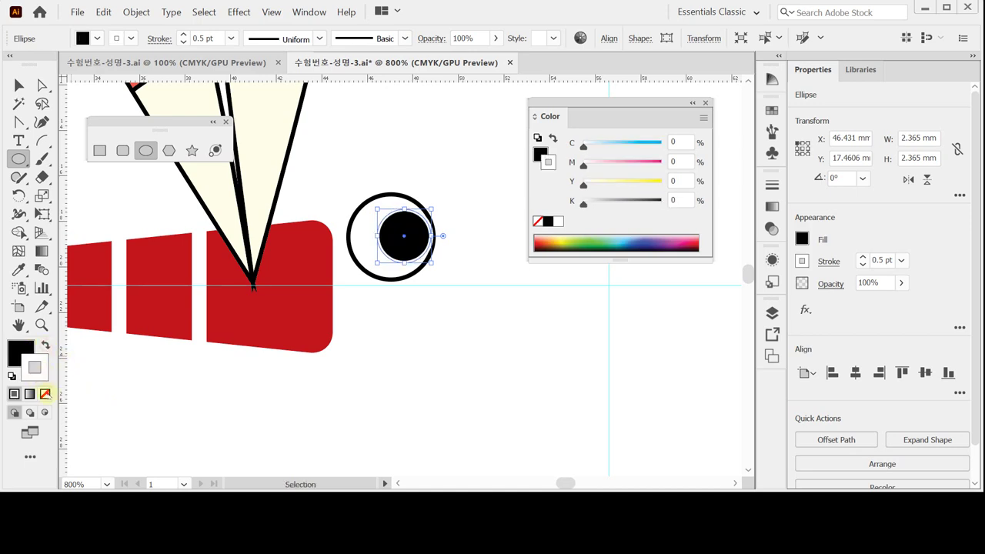
pyautogui.click(44, 394)
pyautogui.click(16, 353)
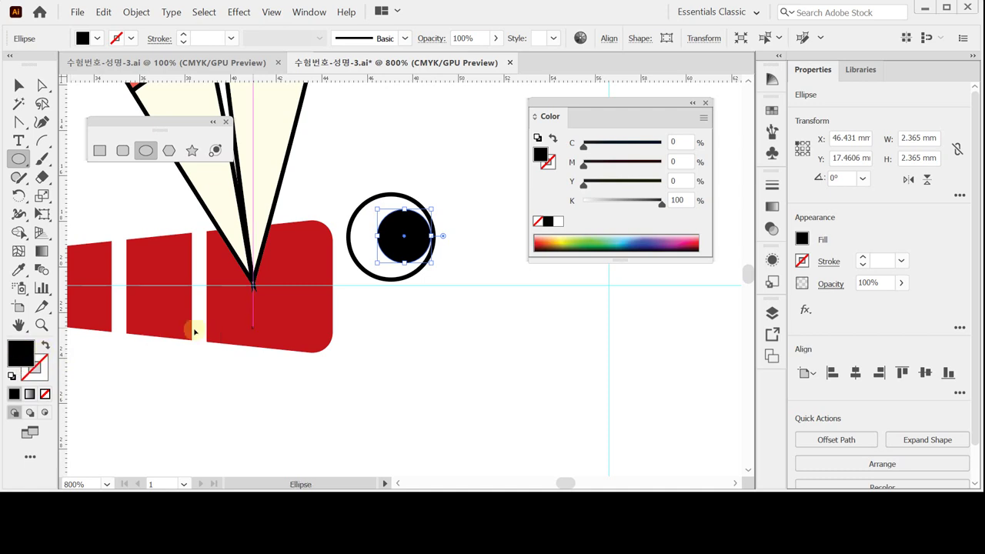
# Move the black circle's leftmost anchor point 1.4 mm to the right to shape the pupil into a crescent.
pyautogui.keyDown('ctrl'); pyautogui.click(308, 280); pyautogui.keyUp('ctrl')
pyautogui.hscroll(3, 469, 208)
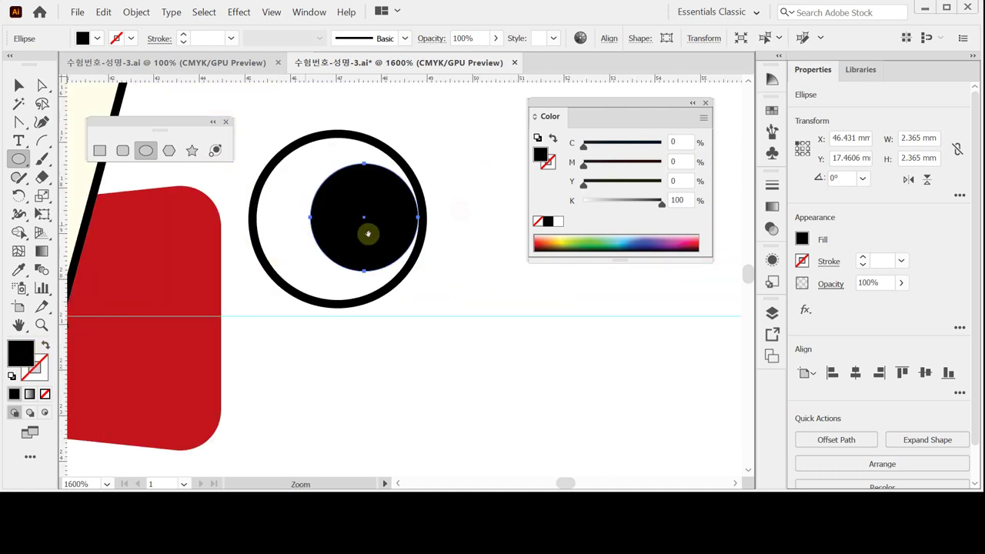
pyautogui.keyDown('ctrl'); pyautogui.click(352, 228); pyautogui.keyUp('ctrl')
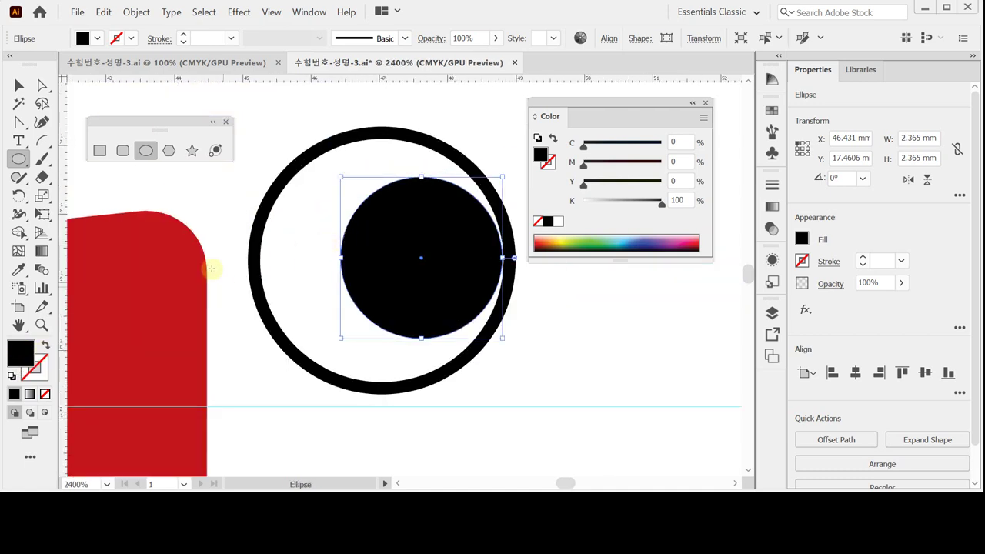
pyautogui.click(43, 85)
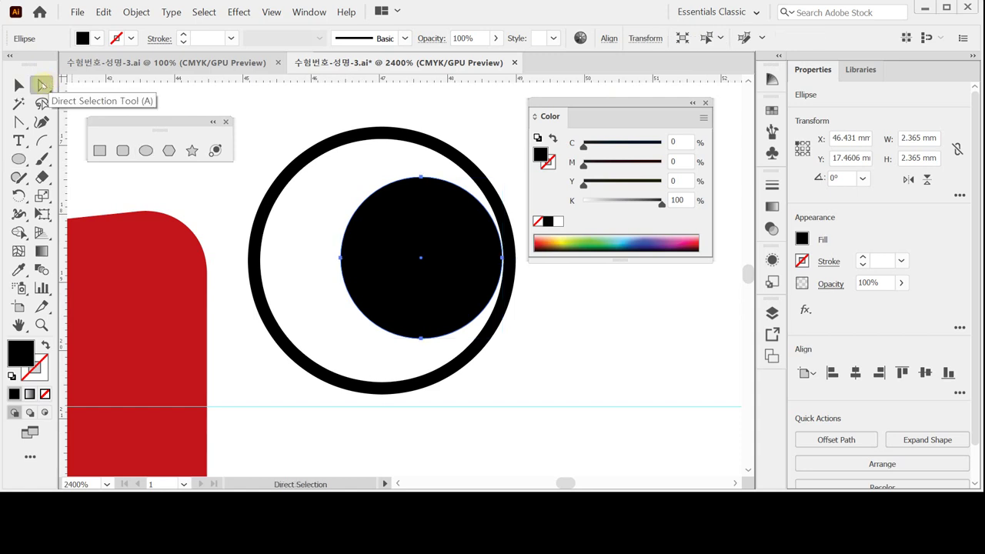
pyautogui.click(341, 261)
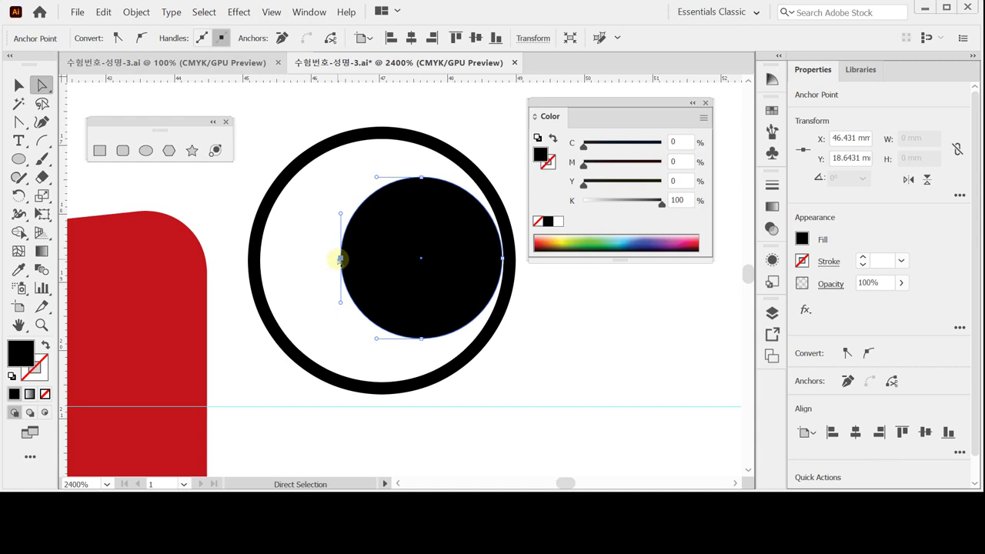
pyautogui.press('Right')
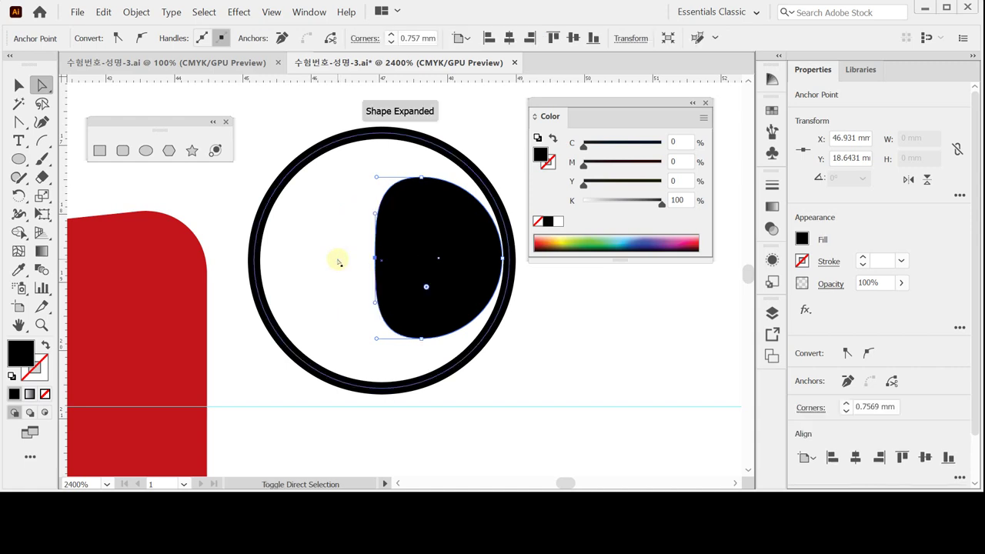
pyautogui.press('Right')
pyautogui.press('Right')
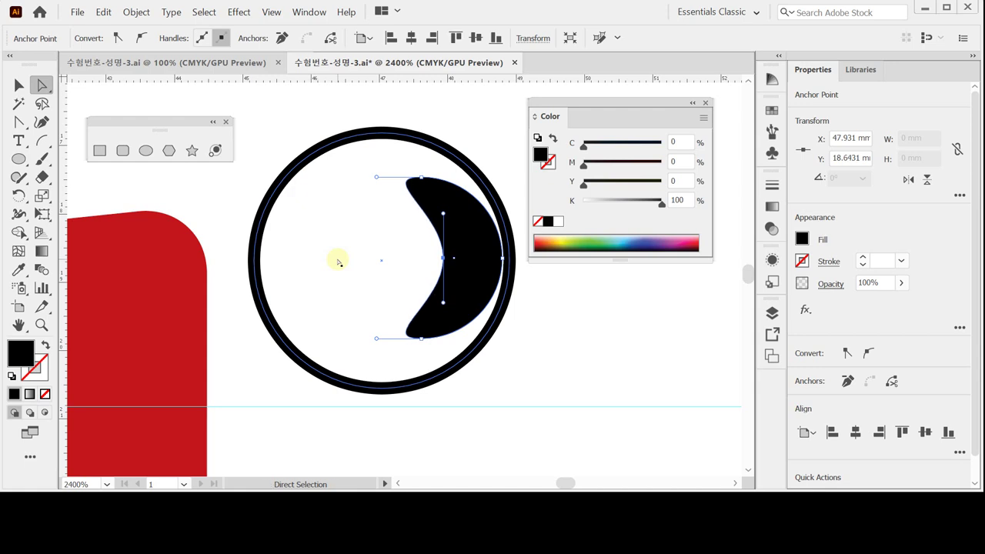
pyautogui.press('Left')
pyautogui.press('Left')
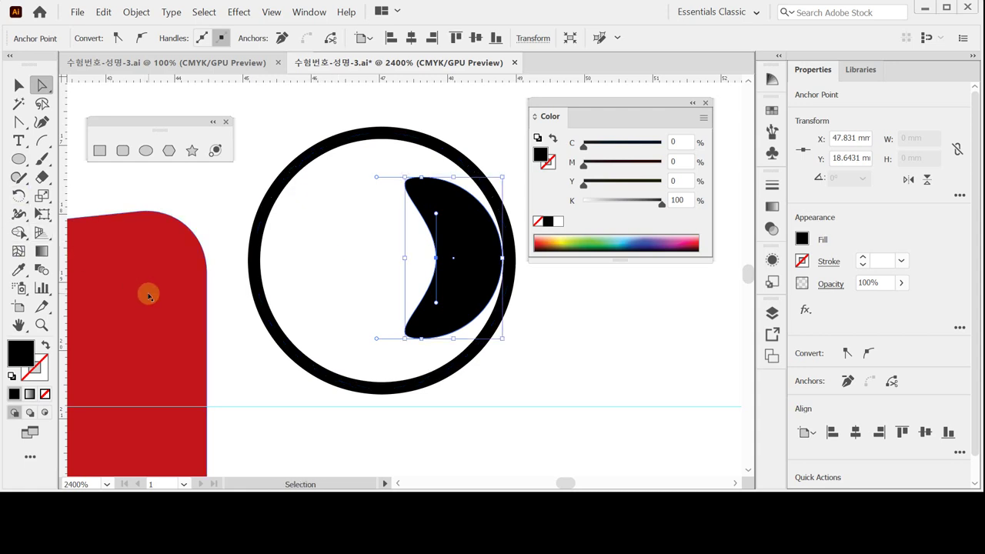
# Select both upper wings and the eye, and reflect a copy of them across the horizontal guide through the body's centre.
pyautogui.hotkey('ctrl', '-')
pyautogui.hotkey('ctrl', '-')
pyautogui.hotkey('ctrl', '-')
pyautogui.hotkey('ctrl', '-')
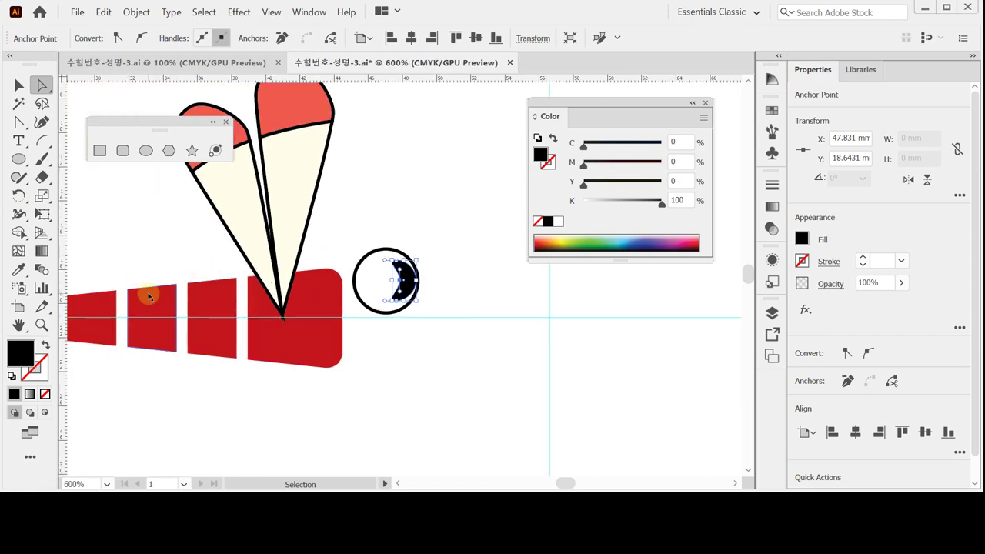
pyautogui.press('v')
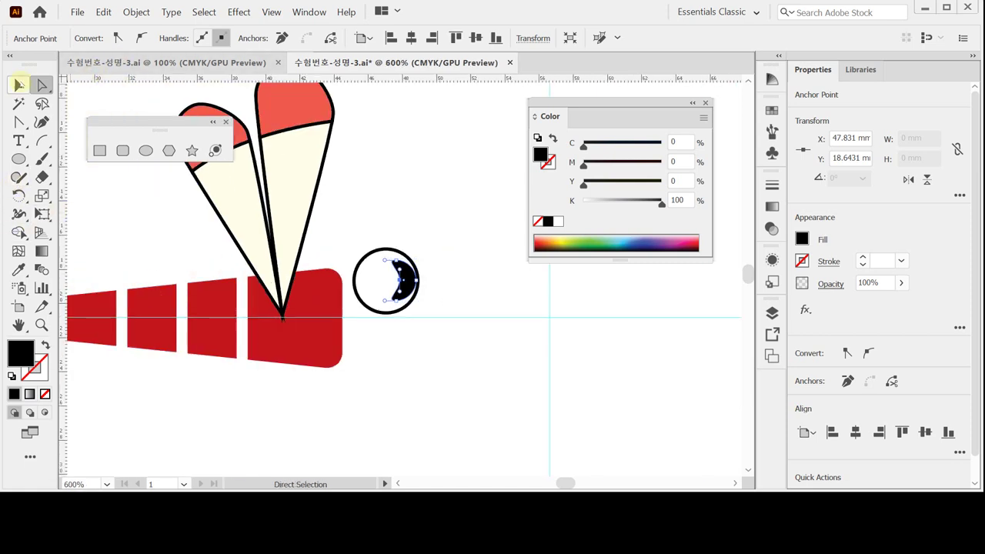
pyautogui.moveTo(140, 194); pyautogui.dragTo(453, 330)
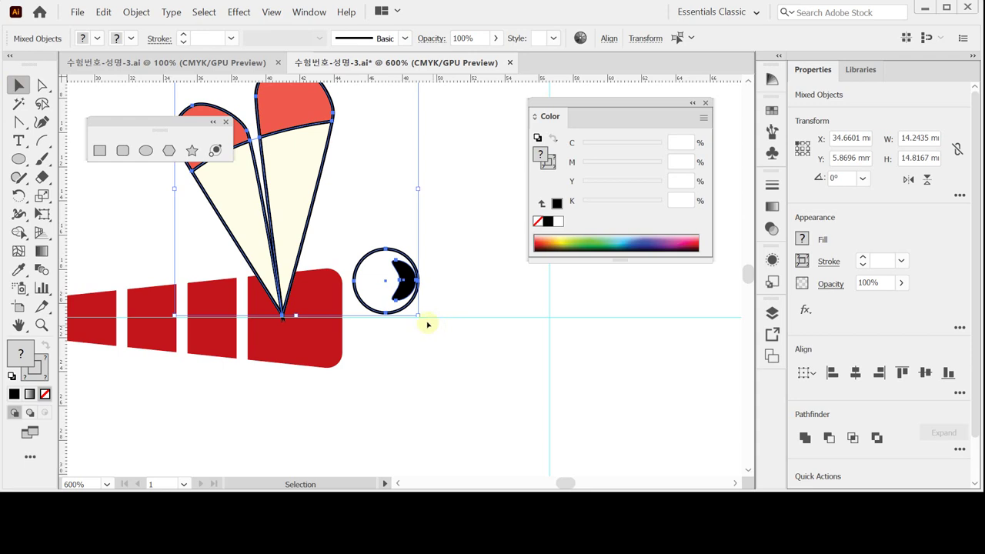
pyautogui.click(19, 197)
pyautogui.moveTo(20, 197); pyautogui.dragTo(55, 216)
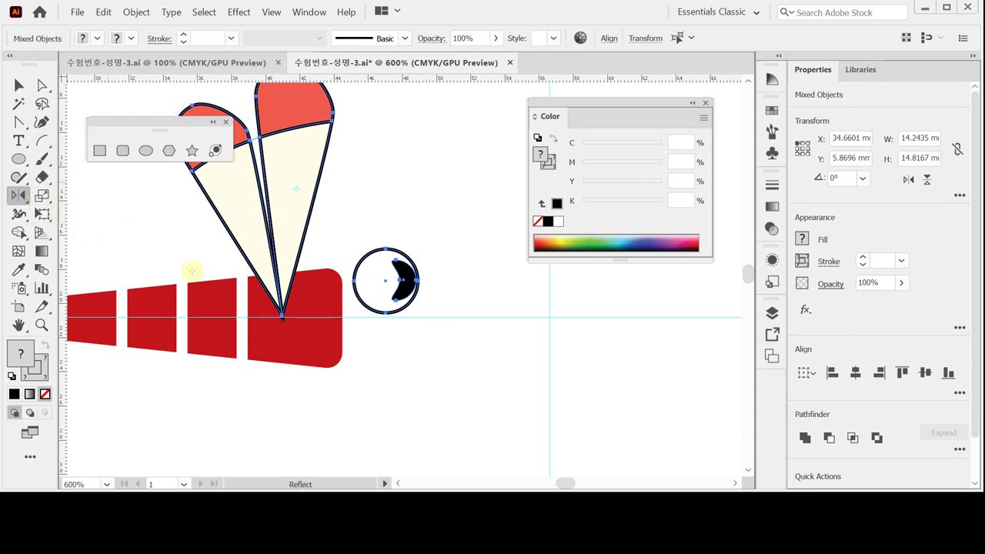
pyautogui.keyDown('alt'); pyautogui.click(437, 317); pyautogui.keyUp('alt')
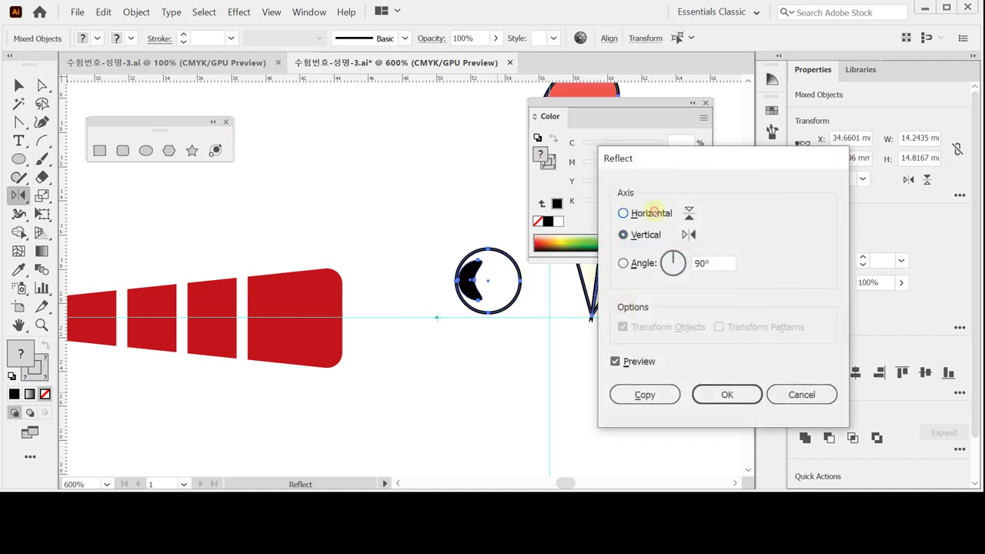
pyautogui.click(652, 213)
pyautogui.moveTo(643, 159); pyautogui.dragTo(540, 126)
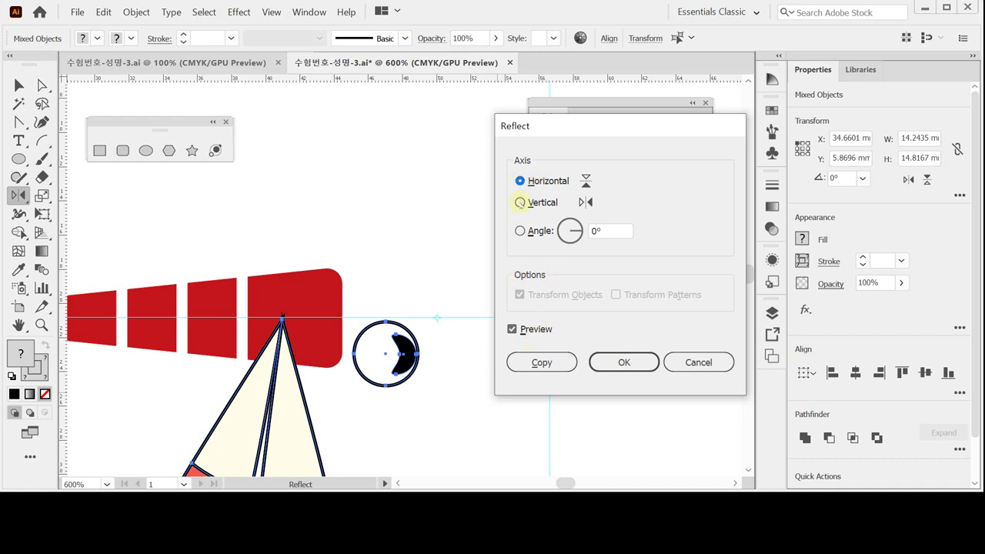
pyautogui.click(541, 363)
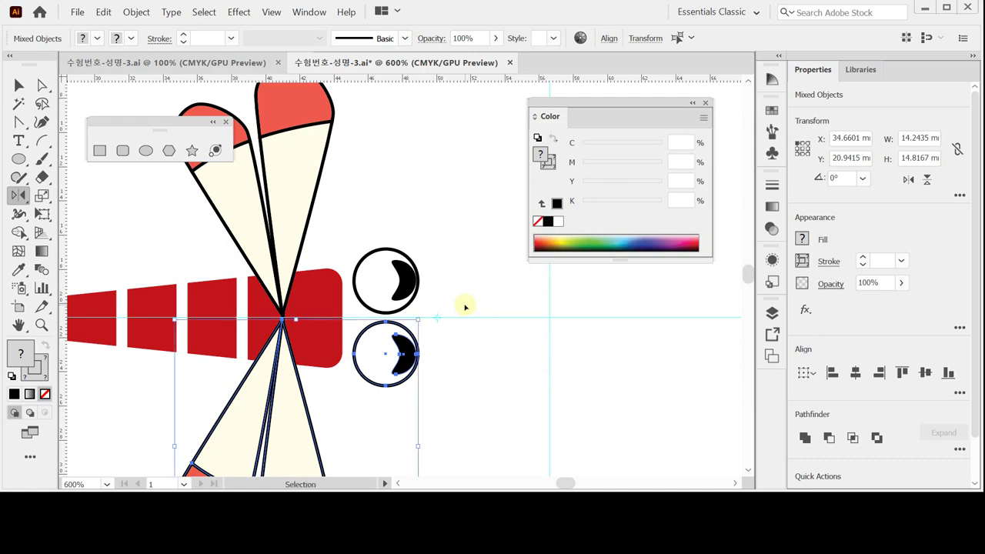
# Select all parts of the dragonfly and group them.
pyautogui.hotkey('ctrl', 'a')
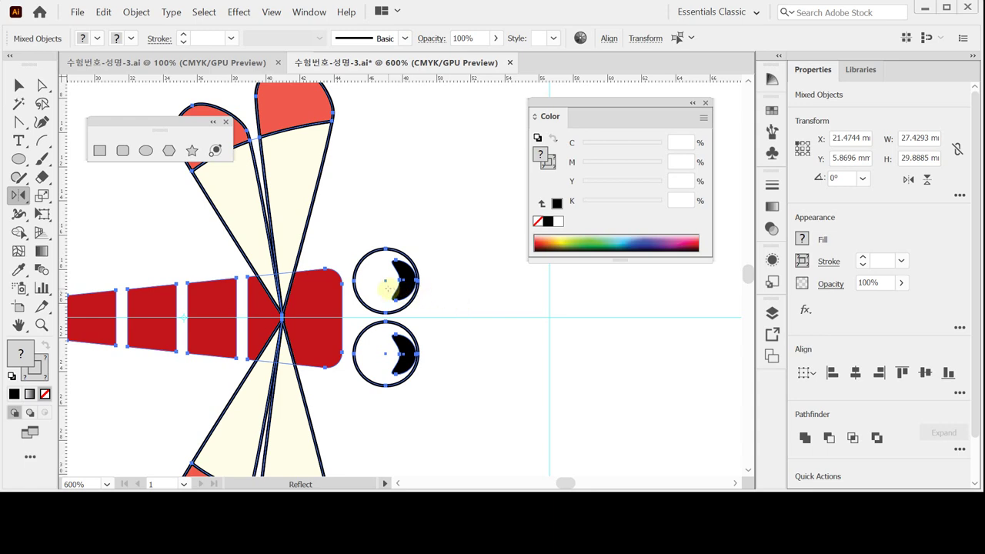
pyautogui.rightClick(387, 290)
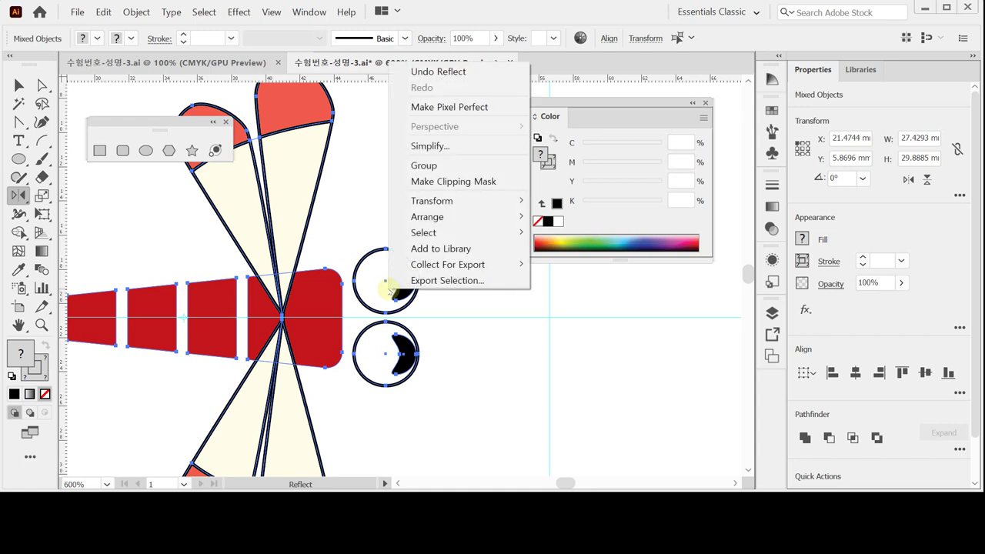
pyautogui.click(448, 166)
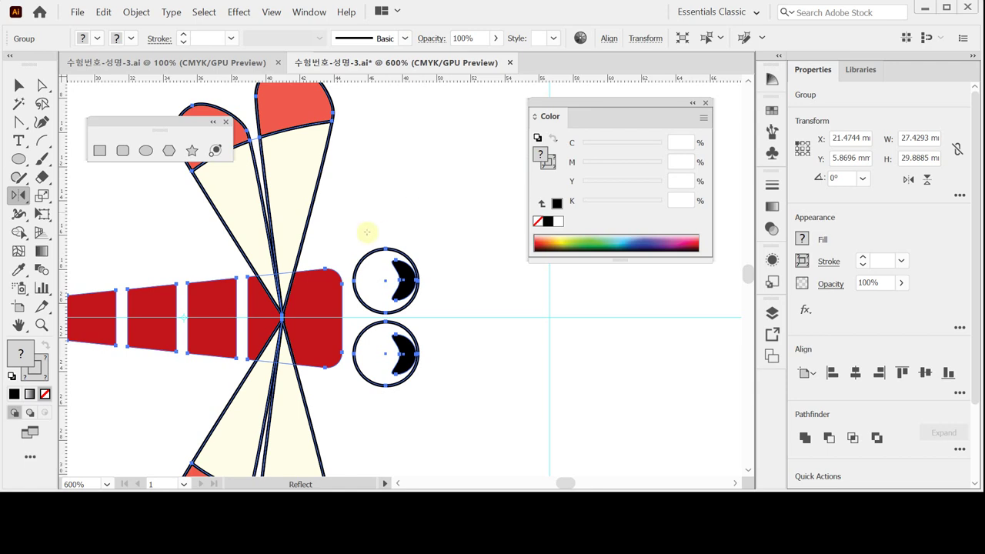
# Rotate the dragonfly group by 30° and save the document.
pyautogui.moveTo(19, 195); pyautogui.dragTo(49, 193)
pyautogui.doubleClick(19, 196)
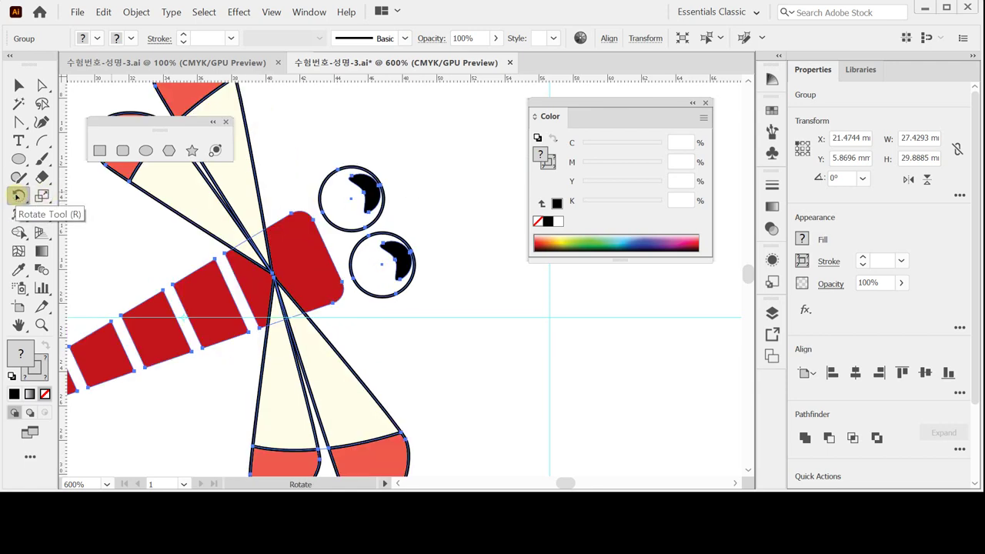
pyautogui.write('30')
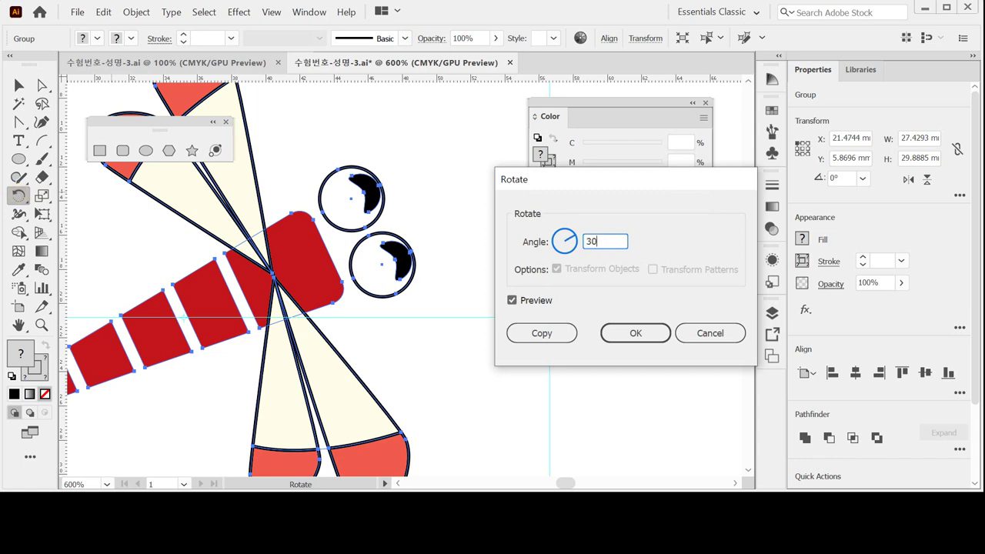
pyautogui.press('Return')
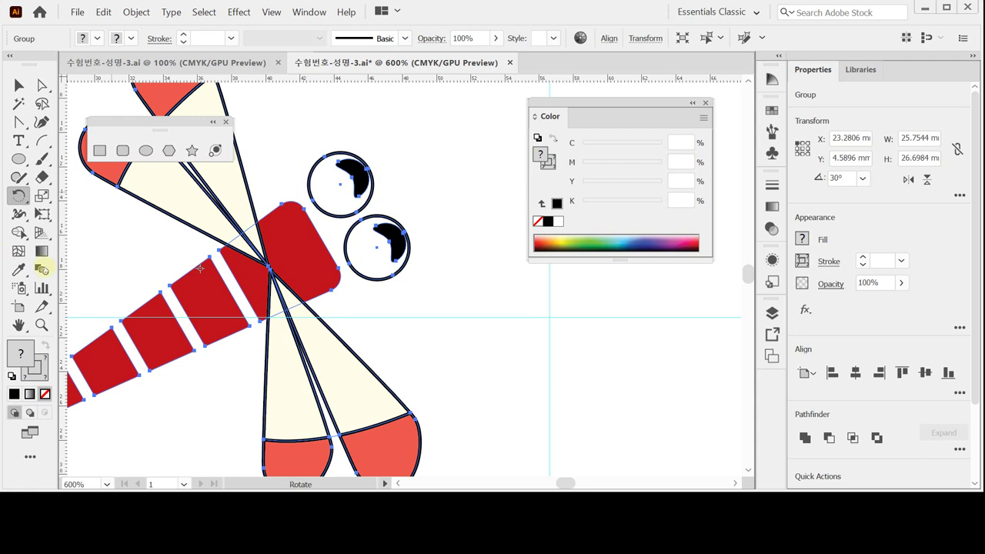
pyautogui.hotkey('ctrl', 's')
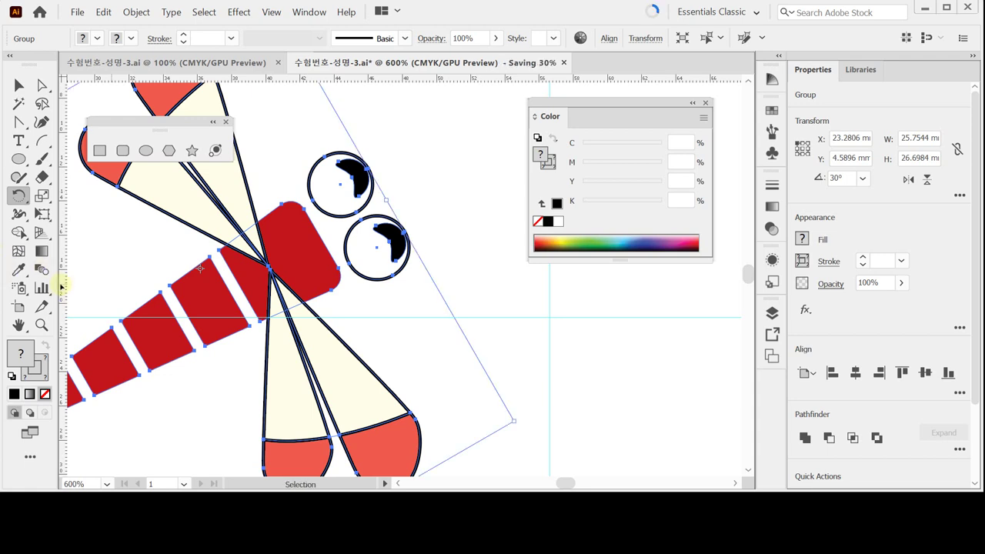
# Hide the bounding box around the selected dragonfly group.
pyautogui.hotkey('ctrl', '-')
pyautogui.hotkey('ctrl', '-')
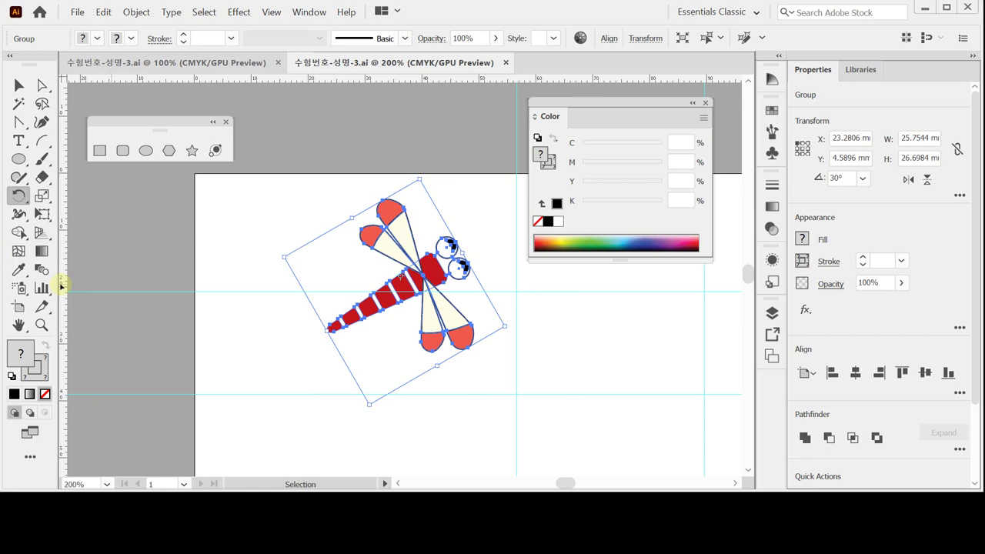
pyautogui.hotkey('ctrl', 'shift', 'b')
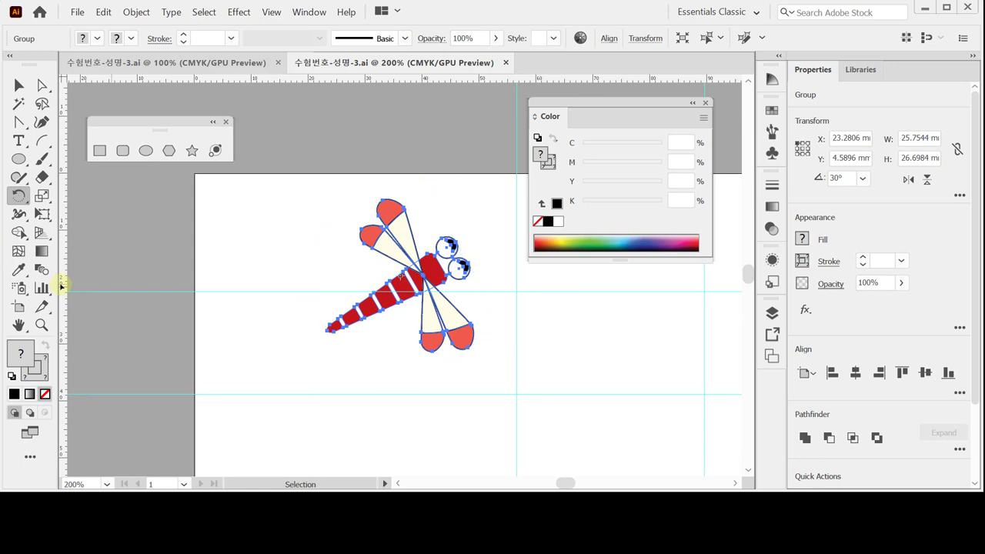
# Switch to the finished reference document and copy the large blue cloud group below the dragonfly.
pyautogui.click(131, 62)
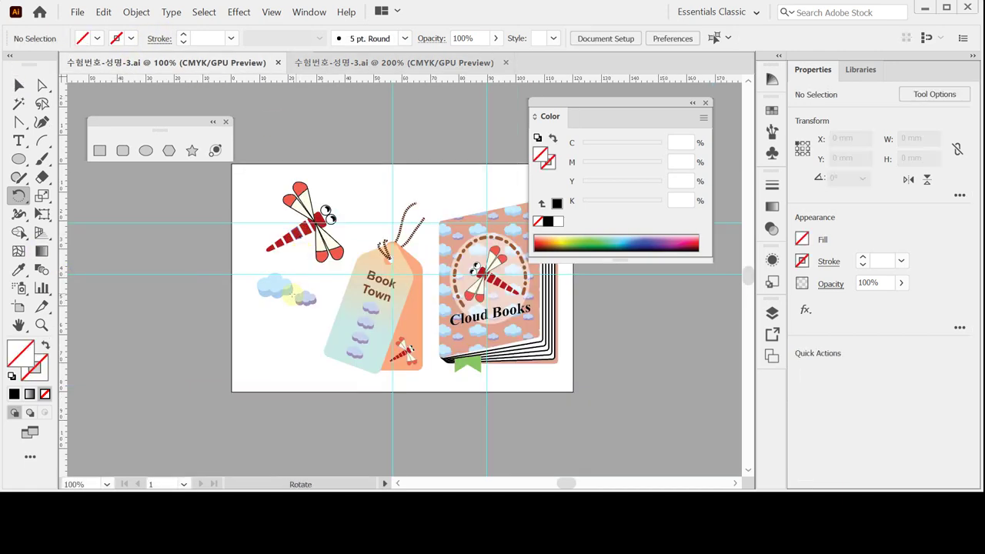
pyautogui.press('z')
pyautogui.click(331, 296)
pyautogui.click(380, 288)
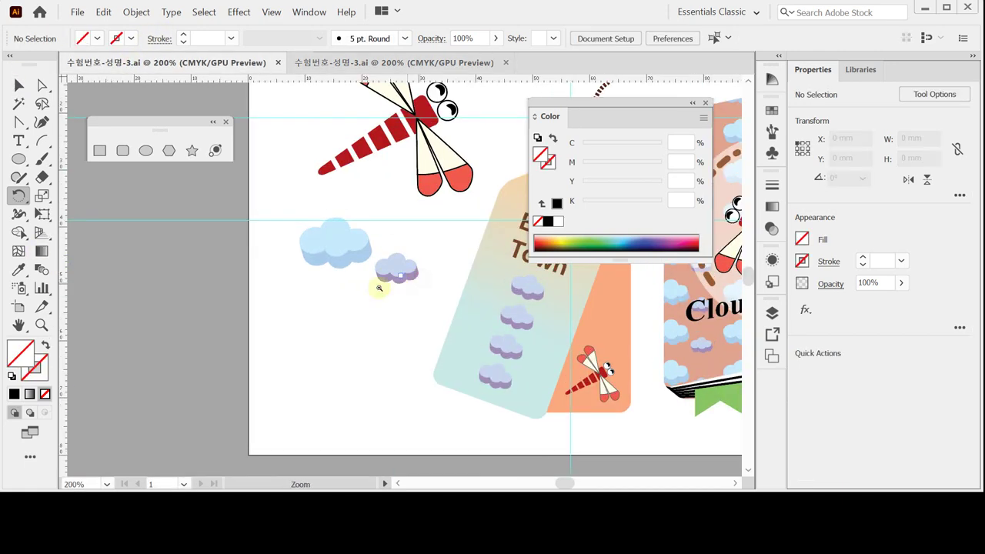
pyautogui.click(363, 268)
pyautogui.click(359, 262)
pyautogui.click(356, 262)
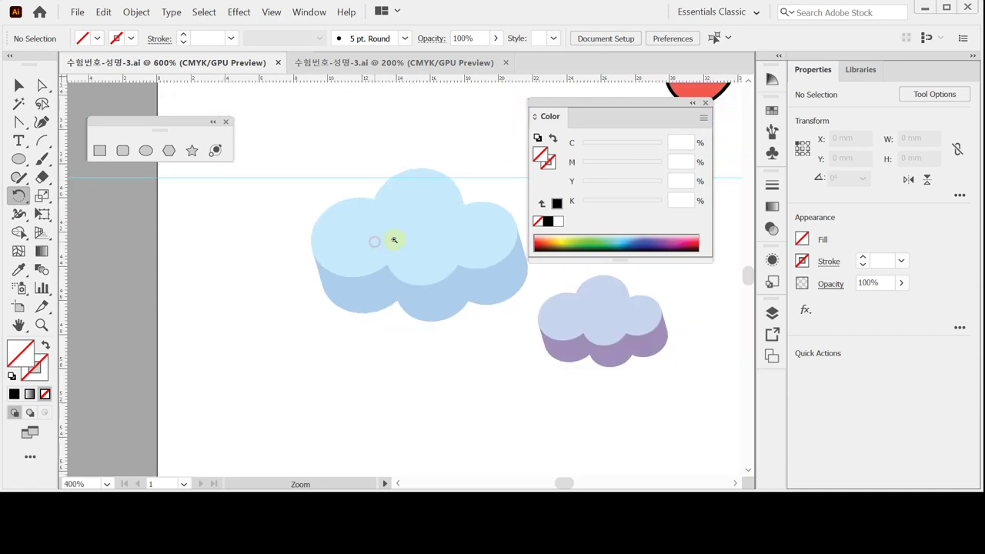
pyautogui.hscroll(3, 292, 231)
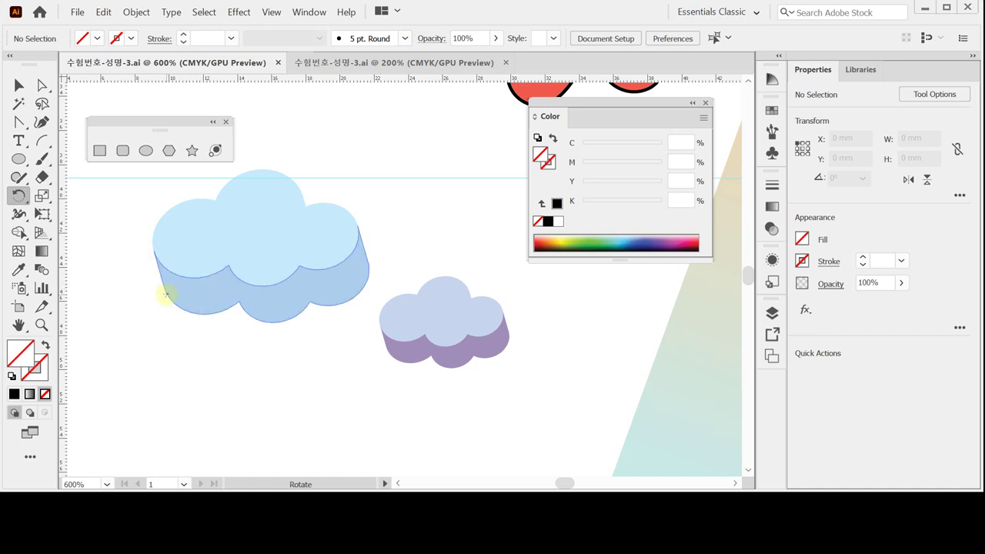
pyautogui.keyDown('ctrl'); pyautogui.click(184, 252); pyautogui.keyUp('ctrl')
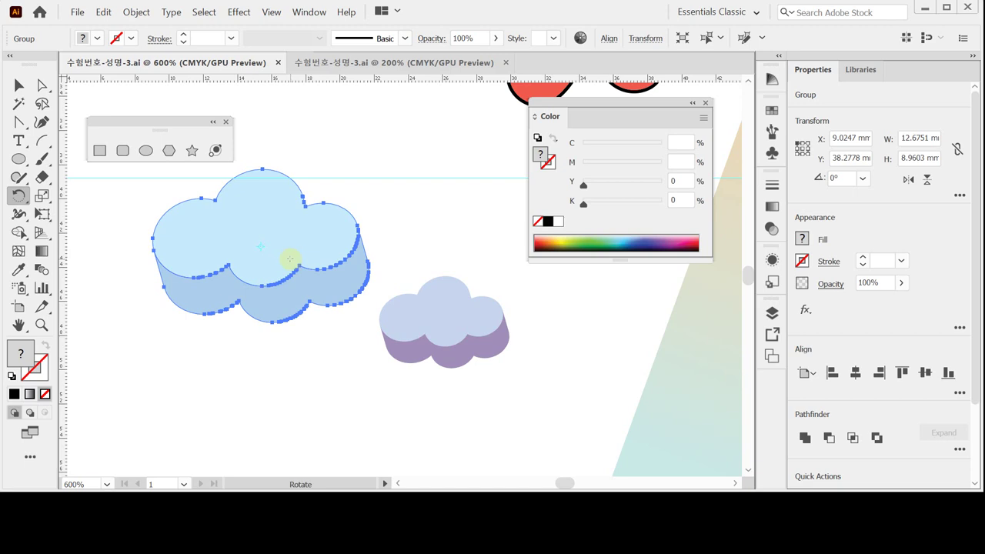
# Return to the working document and paste the blue cloud at its original position.
pyautogui.click(335, 66)
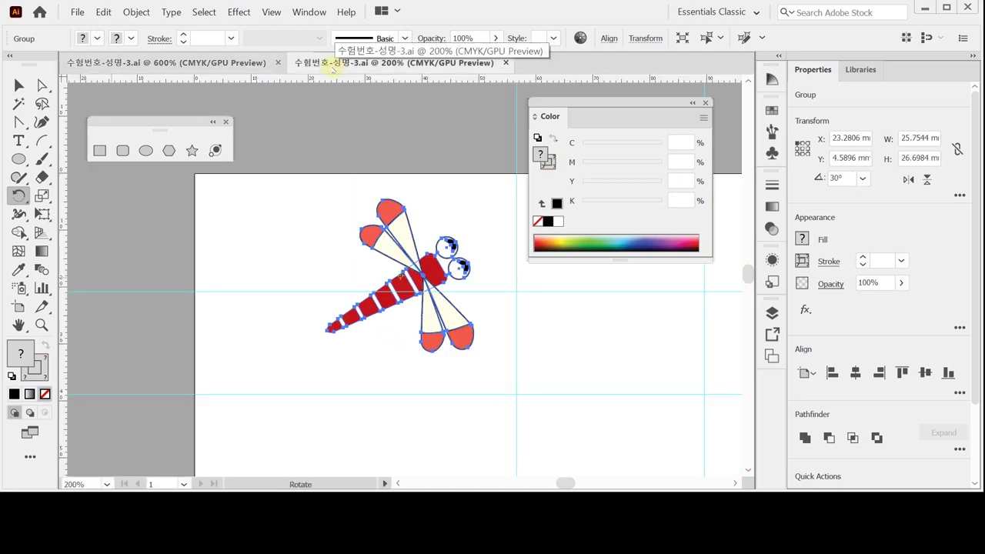
pyautogui.hotkey('ctrl', 'v')
pyautogui.click(344, 351)
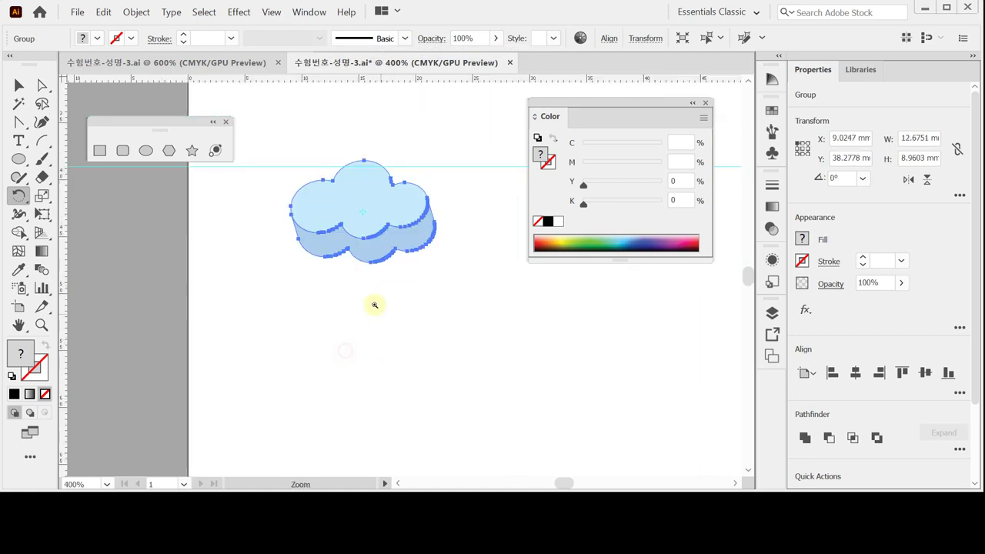
pyautogui.click(374, 304)
pyautogui.scroll(3, 303, 340)
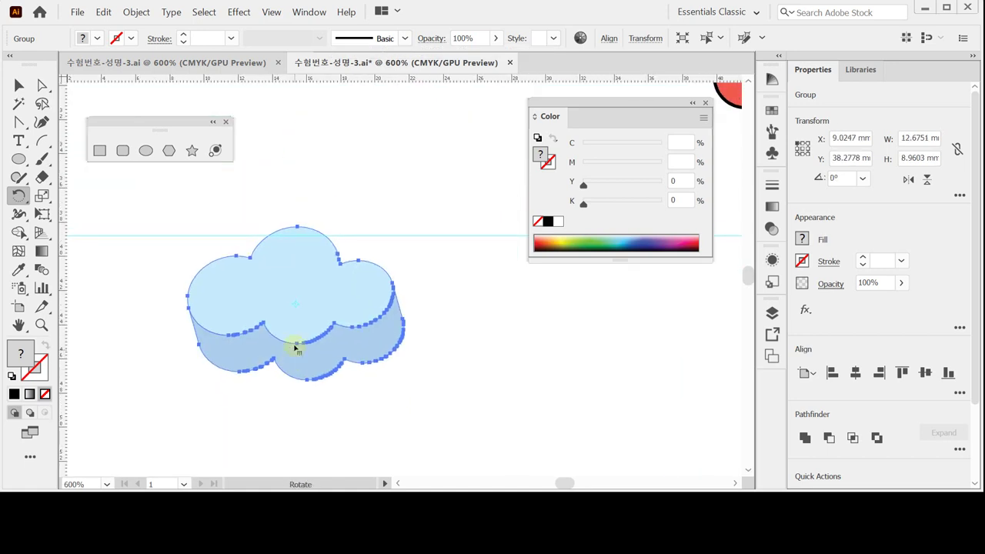
# Convert the pasted cloud's outlines into guides and save the document.
pyautogui.hotkey('ctrl', '5')
pyautogui.press('ctrl')
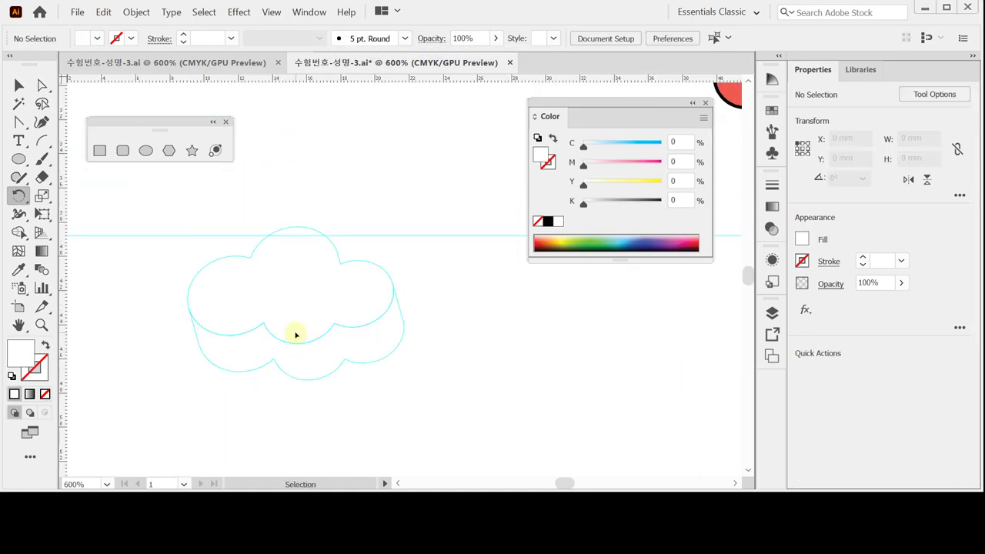
pyautogui.hotkey('ctrl', 's')
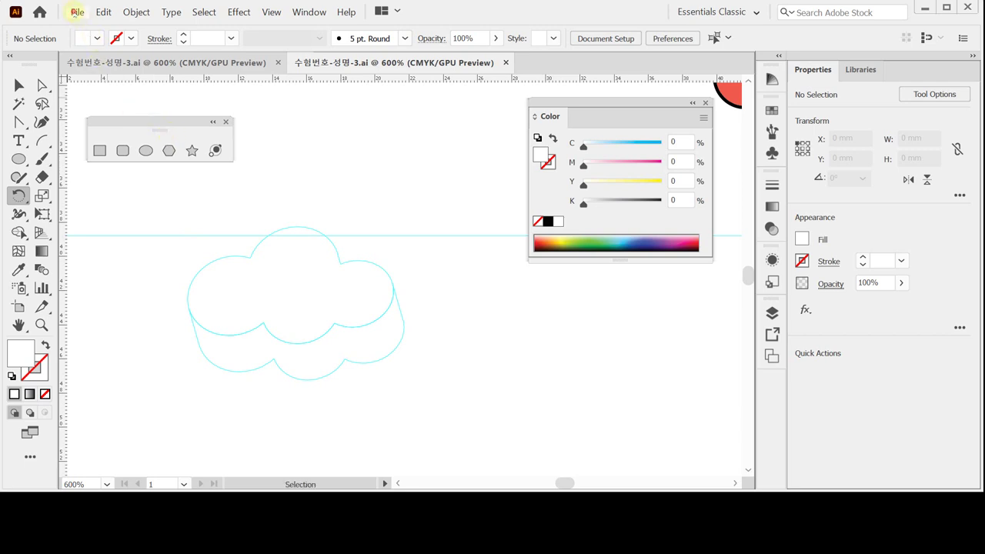
pyautogui.click(77, 12)
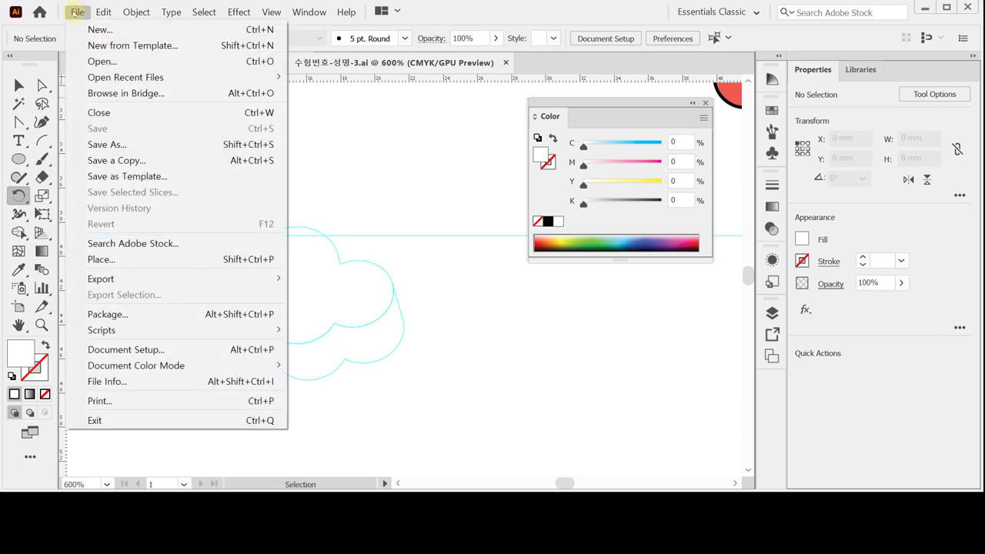
pyautogui.click(20, 72)
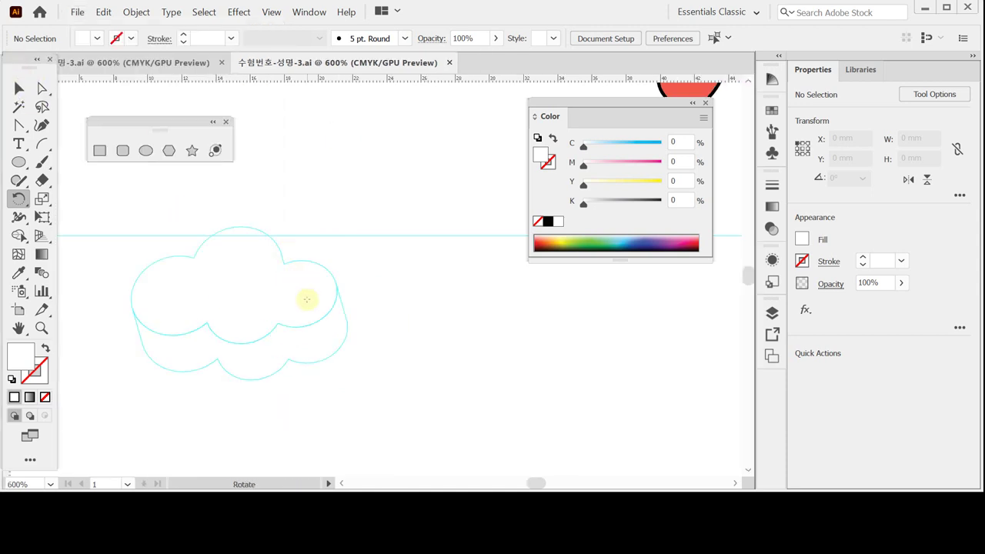
# Draw an ellipse about 4.9 × 4.6 mm over the cloud guide's left lobe with the default white fill and 1 pt black stroke.
pyautogui.click(146, 150)
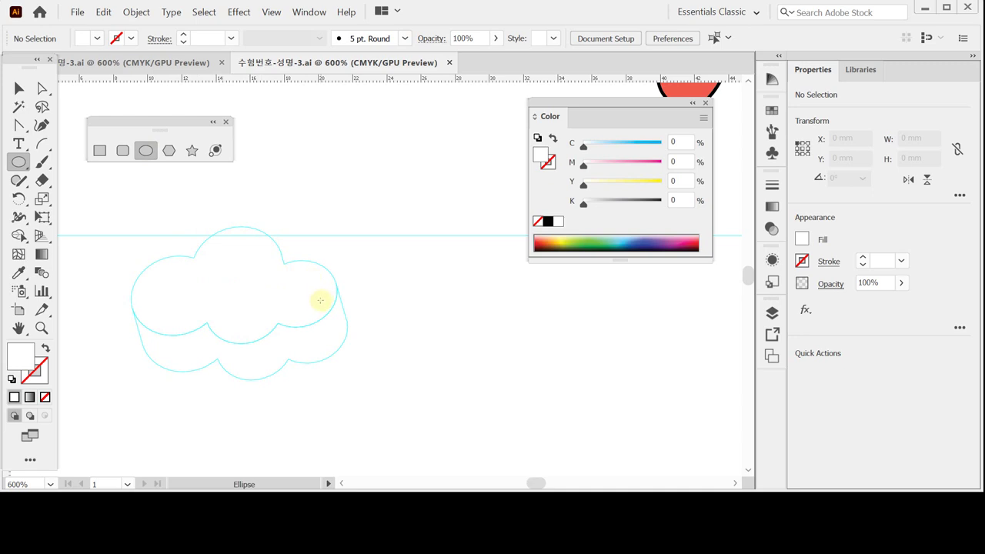
pyautogui.hotkey('ctrl', '+')
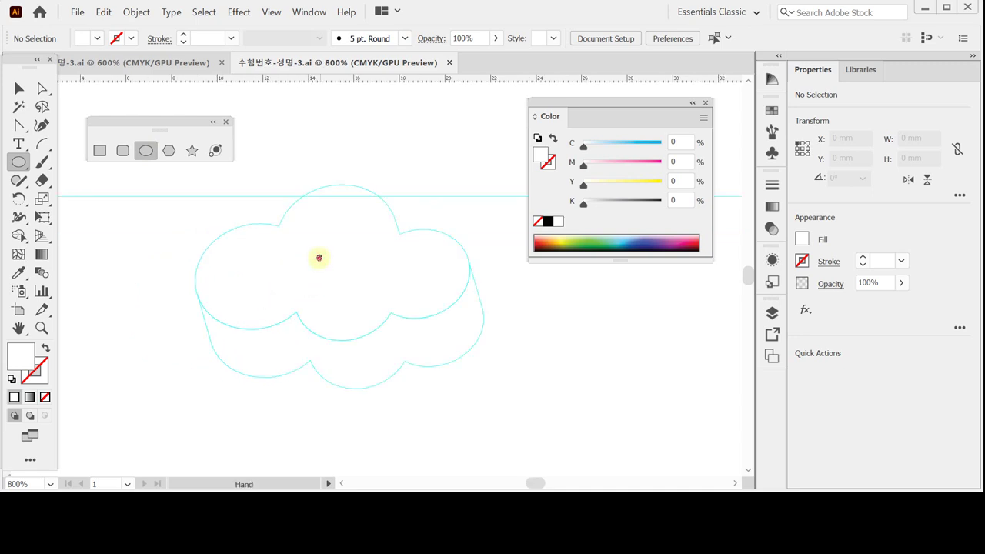
pyautogui.moveTo(319, 257); pyautogui.dragTo(291, 258)
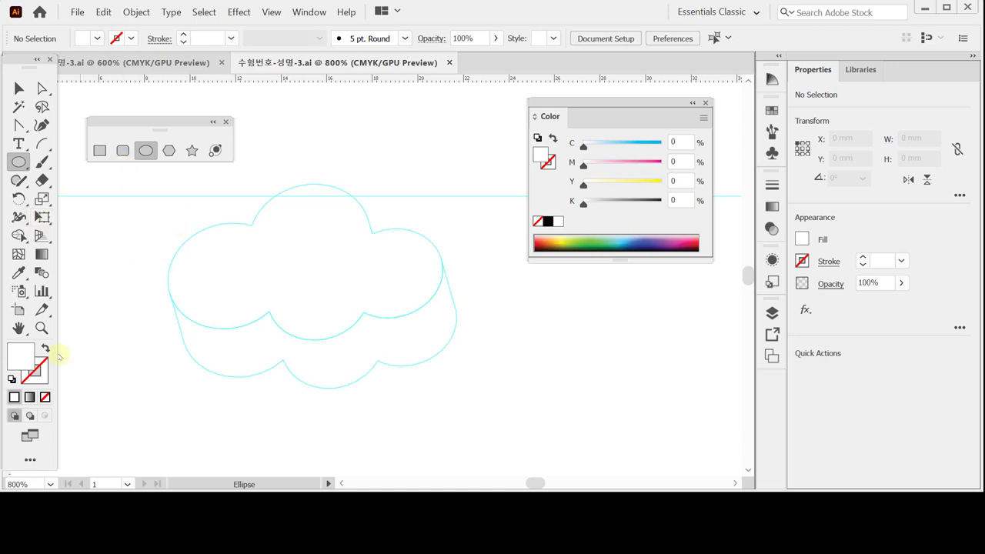
pyautogui.click(12, 378)
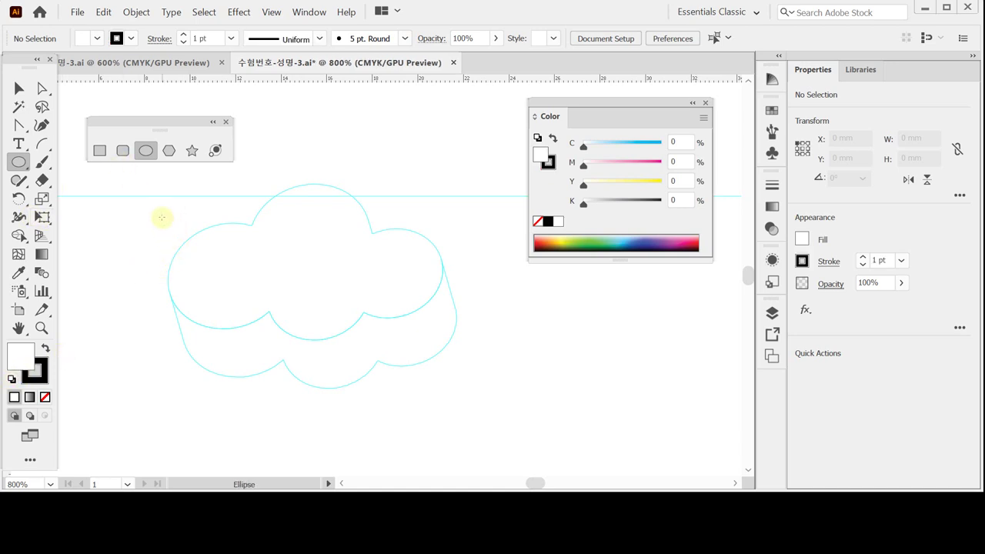
pyautogui.moveTo(162, 217); pyautogui.dragTo(280, 323)
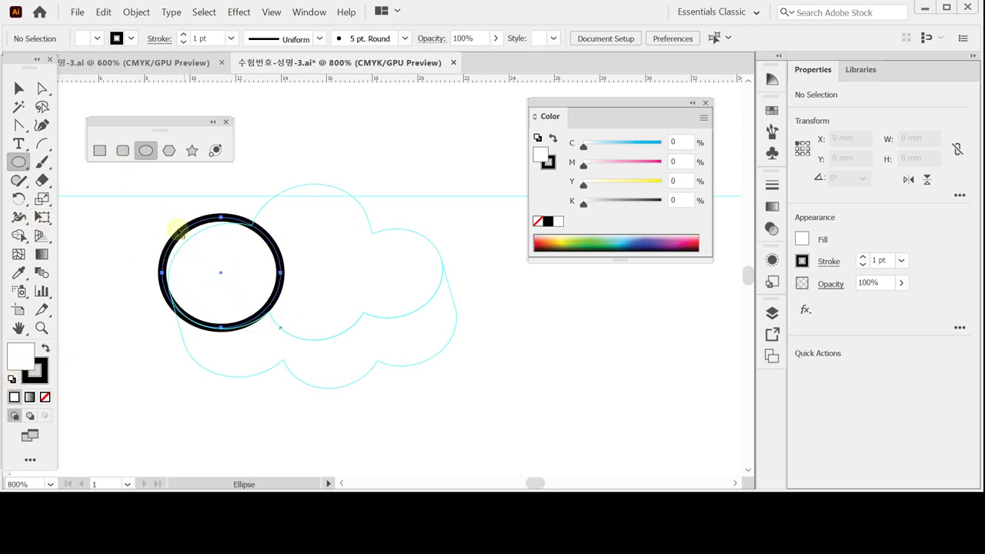
pyautogui.moveTo(162, 216); pyautogui.dragTo(169, 223)
# Draw ellipses over the guide's top, right and lower middle lobes, about 5.3 × 4.3 mm, 4.4 × 3.8 mm and 4.4 × 3.8 mm.
pyautogui.moveTo(242, 165); pyautogui.dragTo(370, 282)
pyautogui.moveTo(239, 165); pyautogui.dragTo(246, 183)
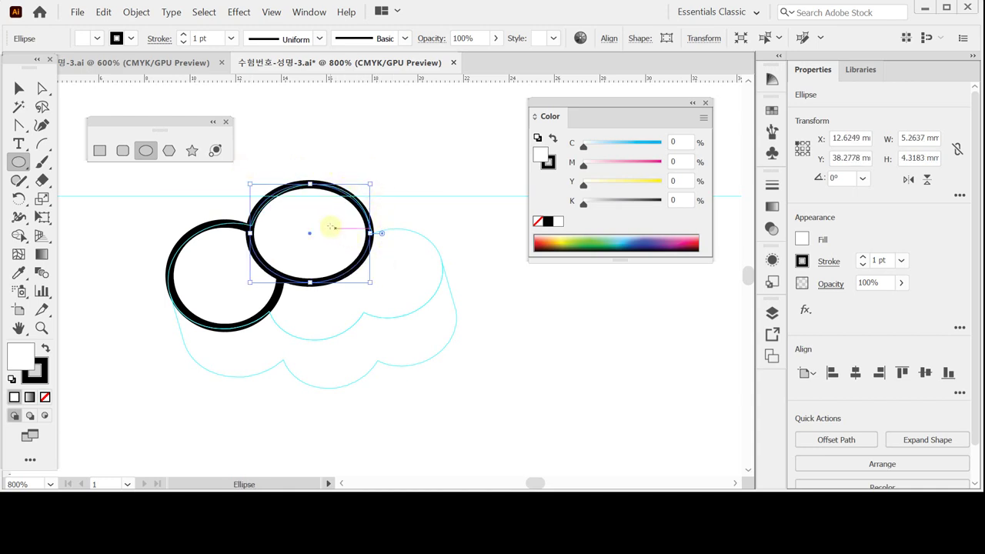
pyautogui.moveTo(326, 230); pyautogui.dragTo(416, 292)
pyautogui.press('ctrl')
pyautogui.moveTo(334, 321); pyautogui.dragTo(343, 314)
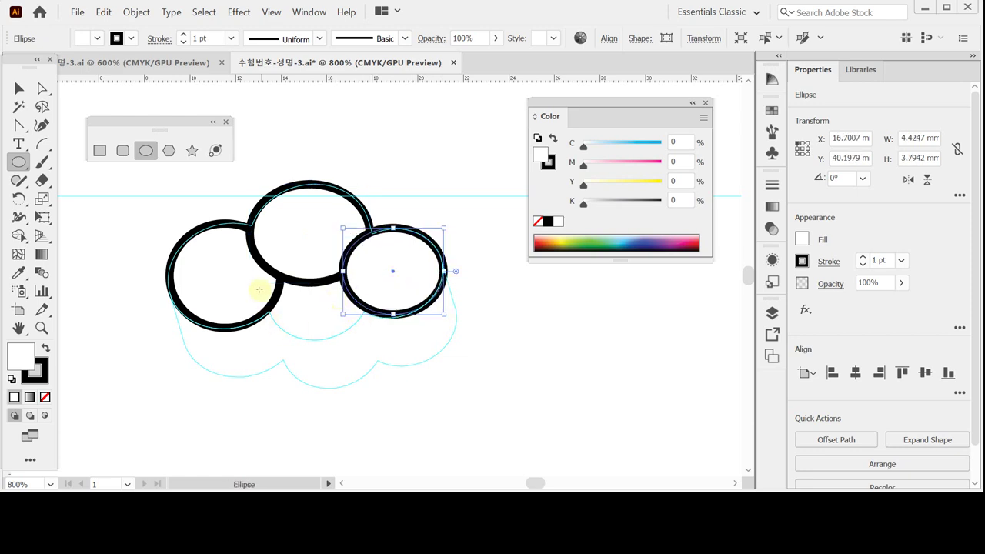
pyautogui.moveTo(257, 257); pyautogui.dragTo(367, 344)
pyautogui.press('ctrl')
pyautogui.moveTo(257, 300); pyautogui.dragTo(313, 297)
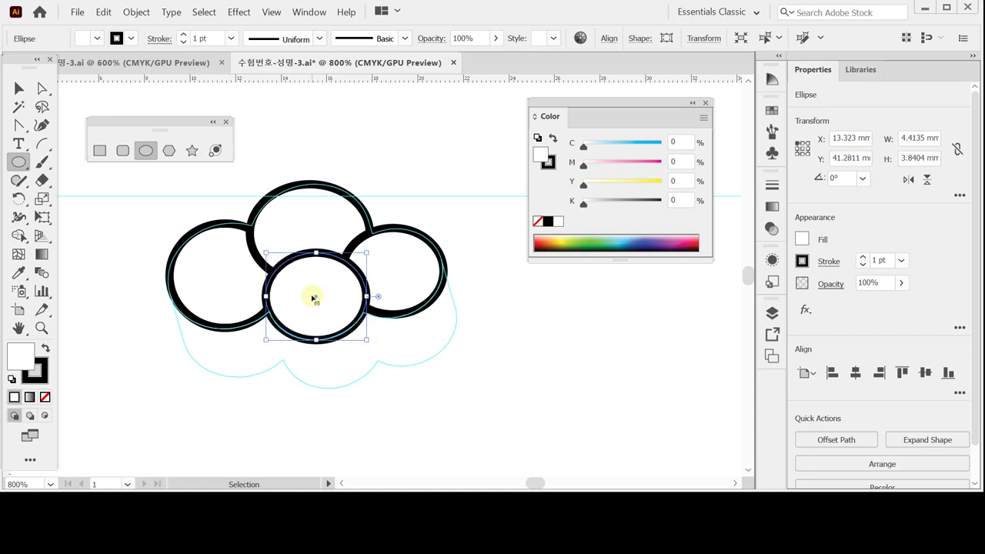
# Switch to outline view and enlarge the right ellipse to about 4.7 × 4 mm to match the cloud guide.
pyautogui.click(428, 300)
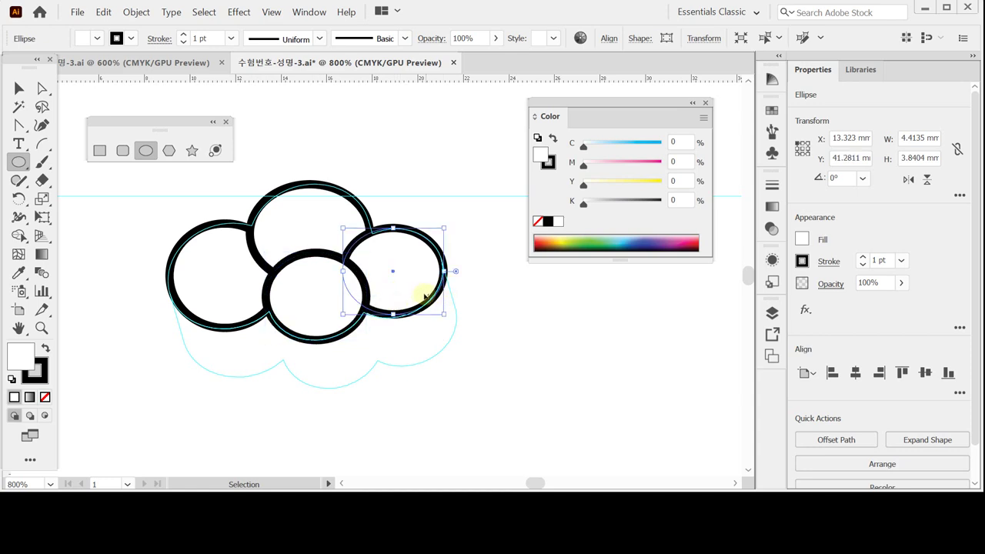
pyautogui.hotkey('ctrl', 'y')
pyautogui.click(392, 193)
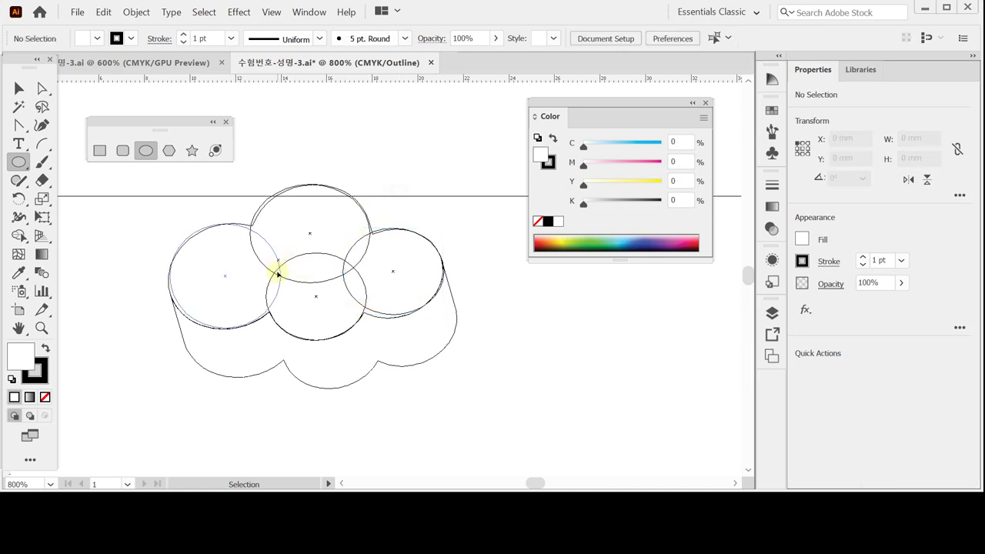
pyautogui.click(365, 299)
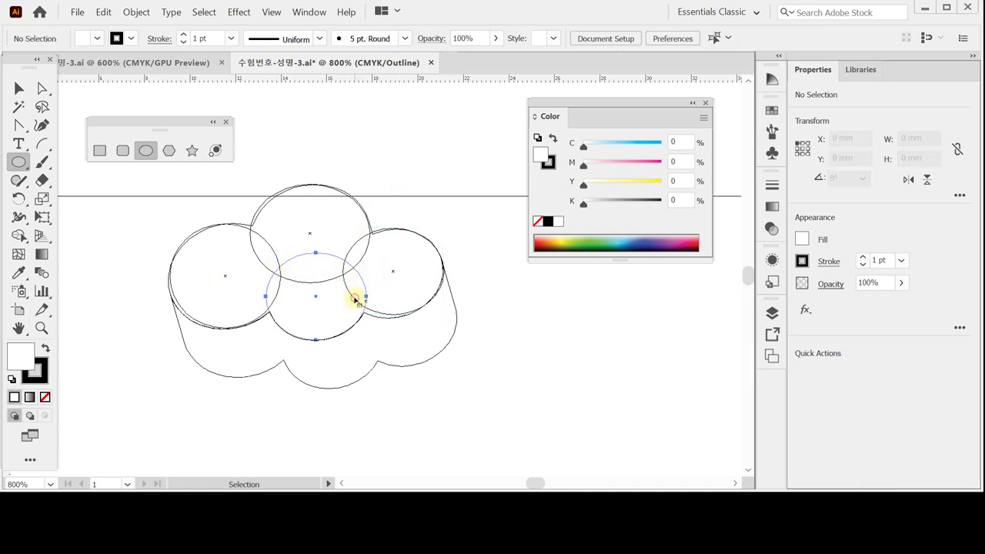
pyautogui.click(355, 299)
pyautogui.moveTo(344, 313); pyautogui.dragTo(337, 318)
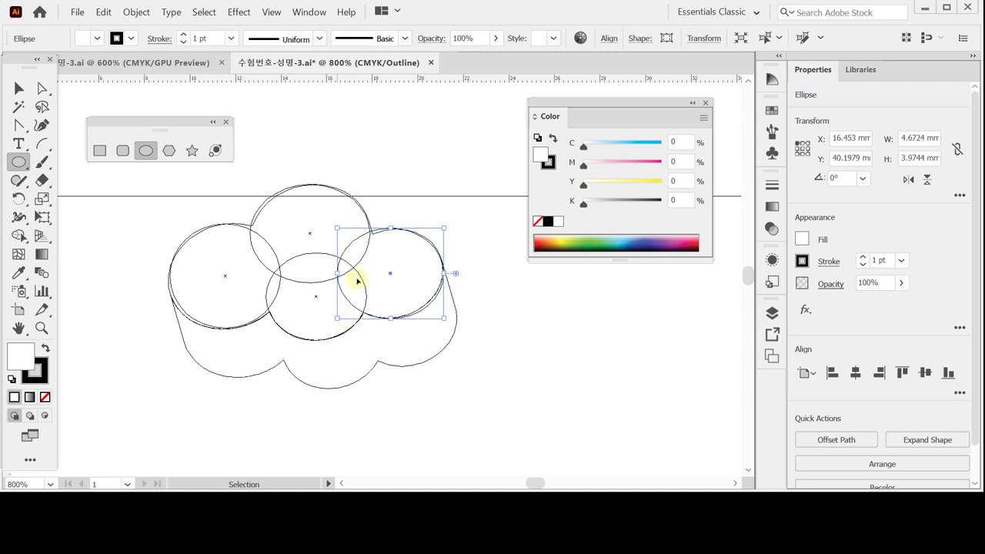
# Widen the left ellipse slightly on both sides to match the cloud guide and return to preview.
pyautogui.click(268, 243)
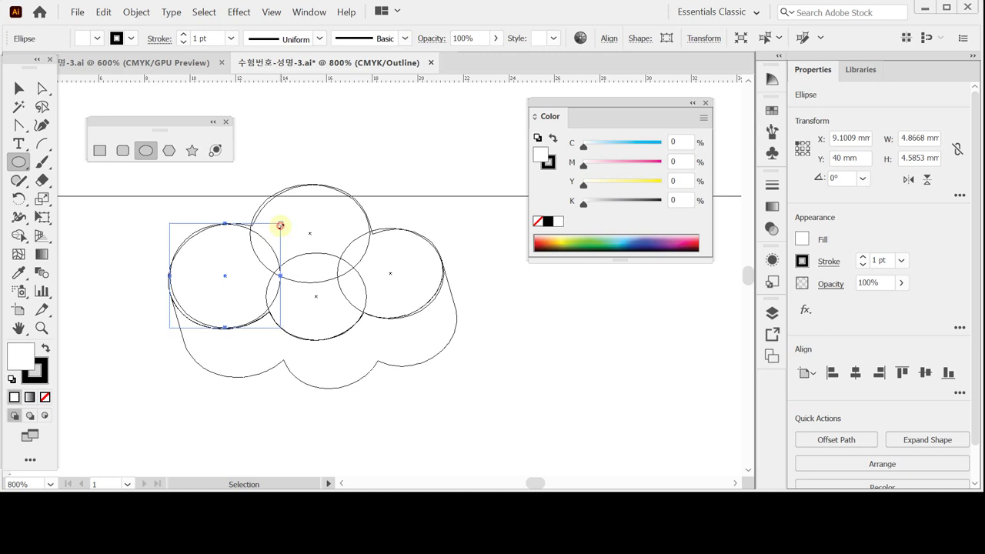
pyautogui.moveTo(280, 224); pyautogui.dragTo(286, 225)
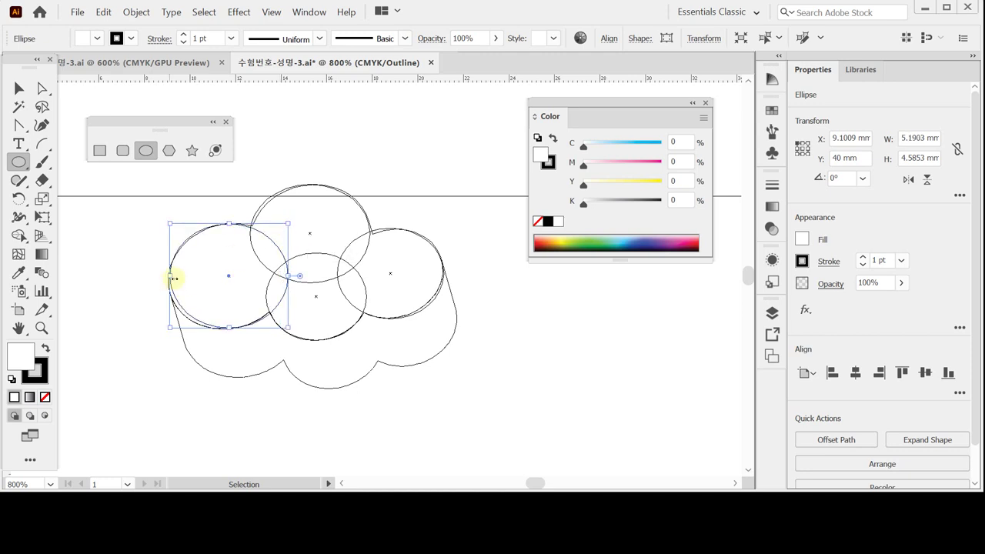
pyautogui.moveTo(170, 277); pyautogui.dragTo(167, 275)
pyautogui.click(273, 170)
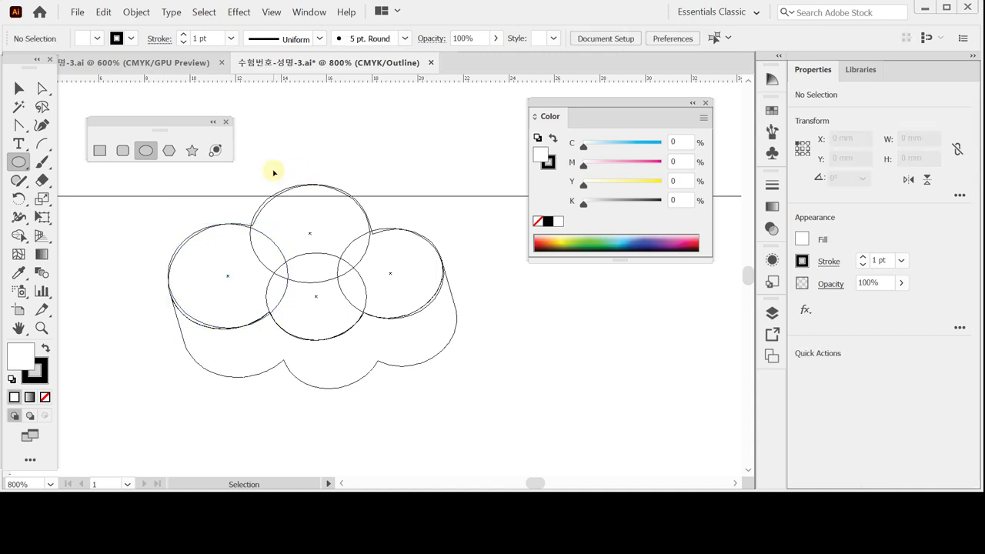
pyautogui.hotkey('ctrl', 'y')
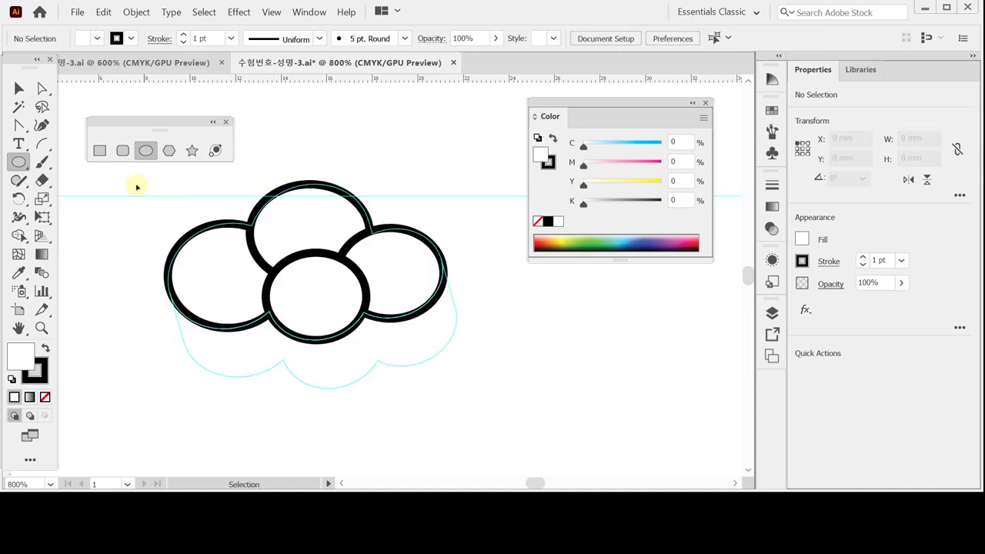
# Select all four ellipses and unite them into a single cloud shape.
pyautogui.moveTo(149, 177); pyautogui.dragTo(450, 347)
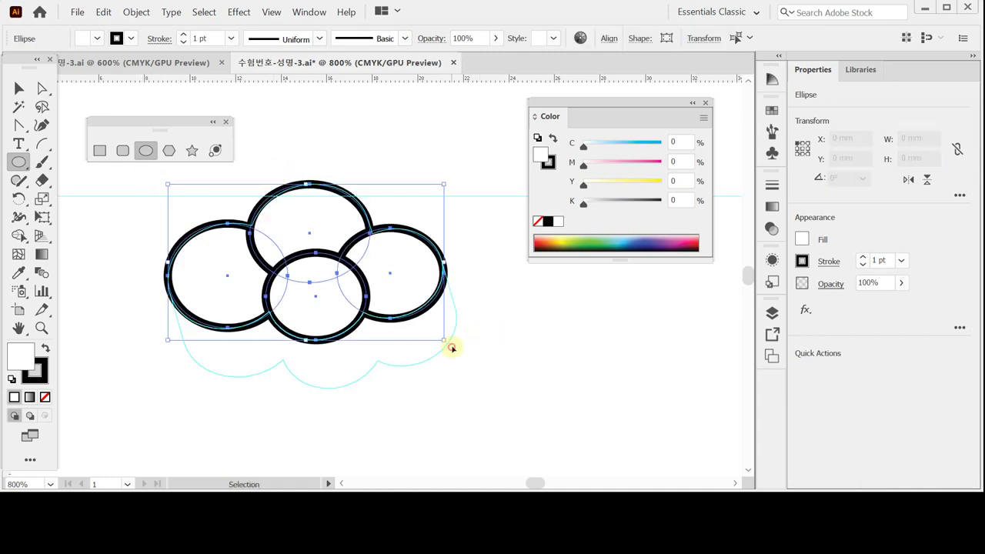
pyautogui.click(451, 347)
pyautogui.moveTo(364, 301); pyautogui.dragTo(453, 356)
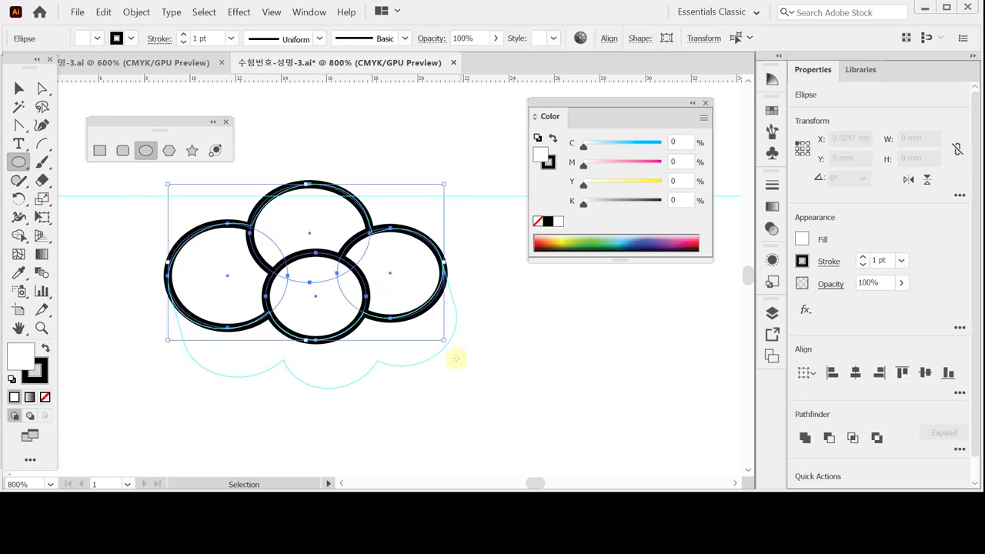
pyautogui.click(805, 436)
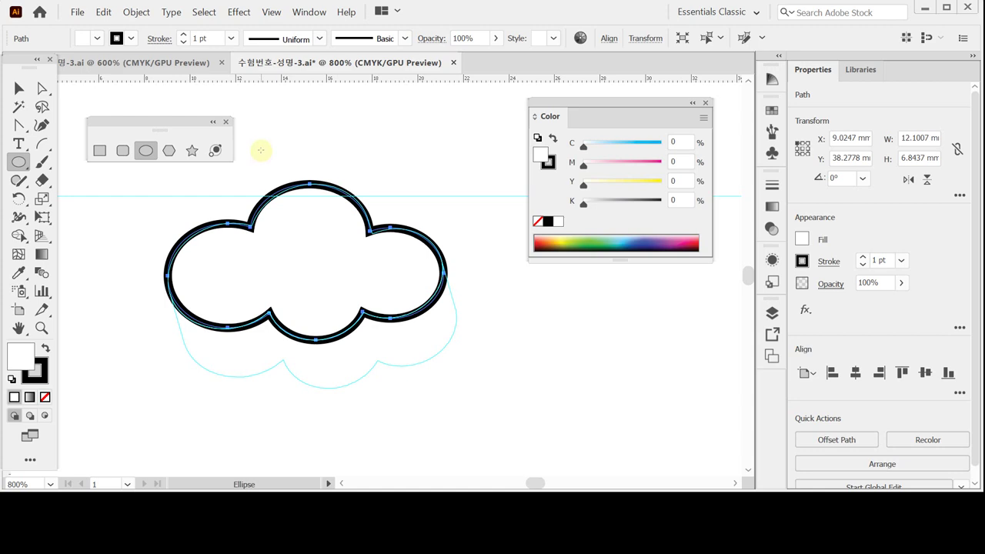
# Give the cloud a pale yellow fill of C0 M0 Y23 K0 with no stroke and save the document.
pyautogui.moveTo(584, 186); pyautogui.dragTo(622, 186)
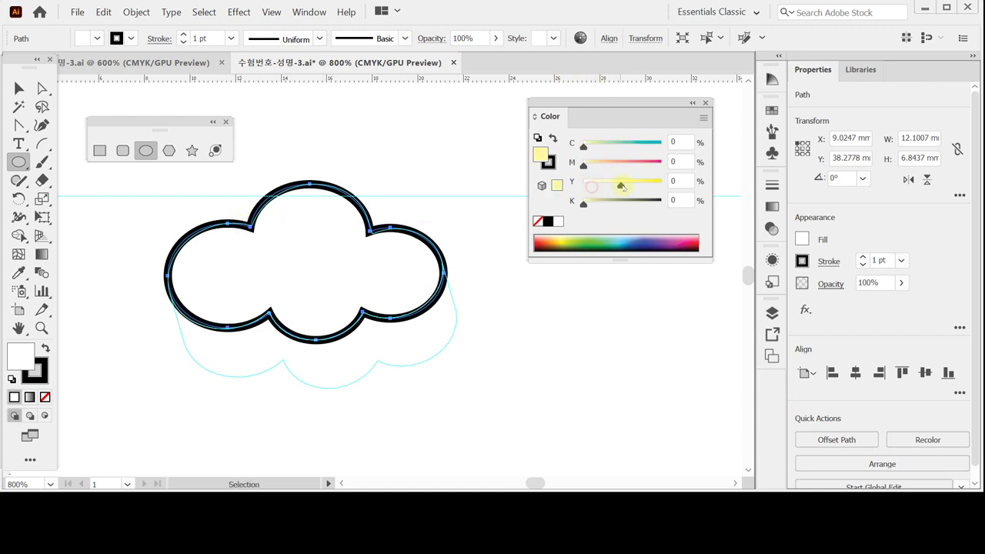
pyautogui.click(547, 162)
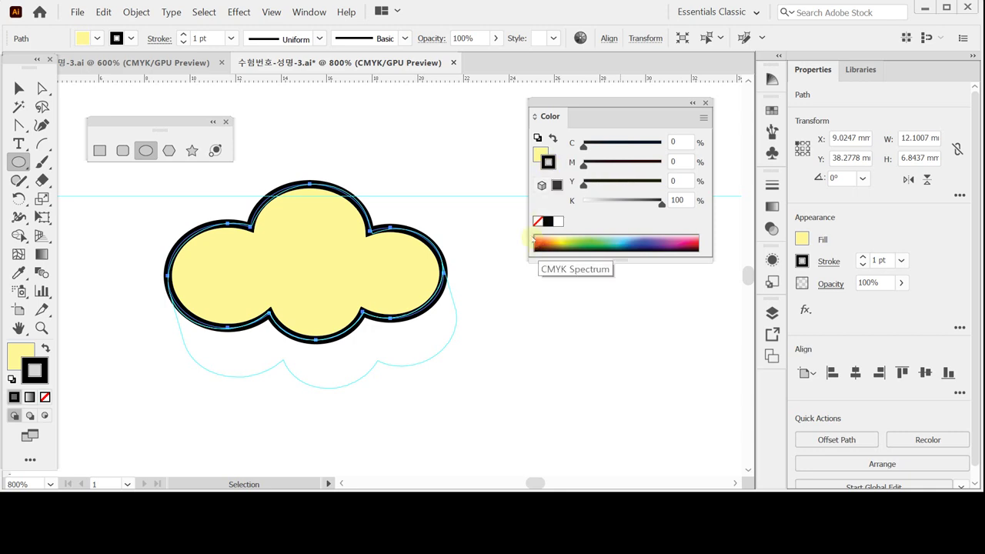
pyautogui.click(537, 221)
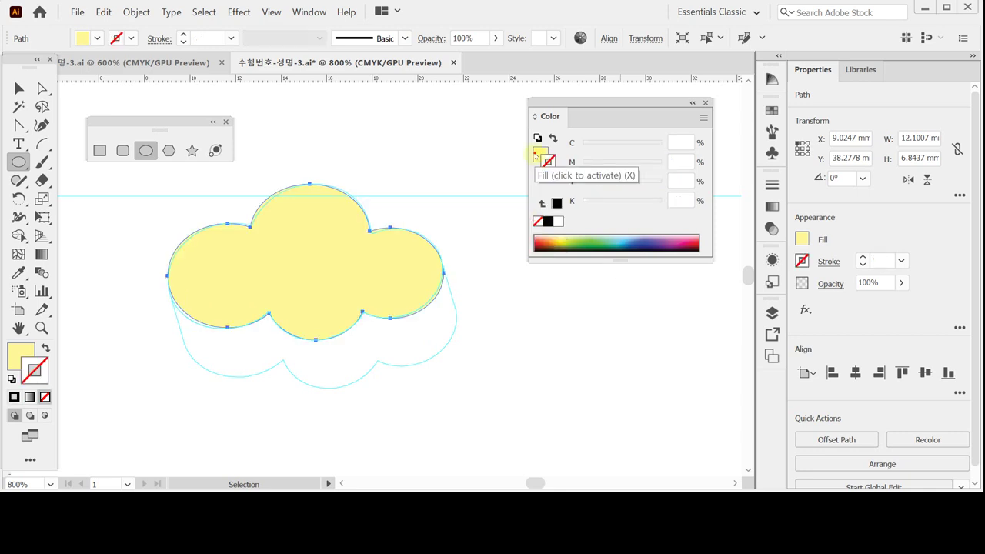
pyautogui.click(542, 155)
pyautogui.click(606, 184)
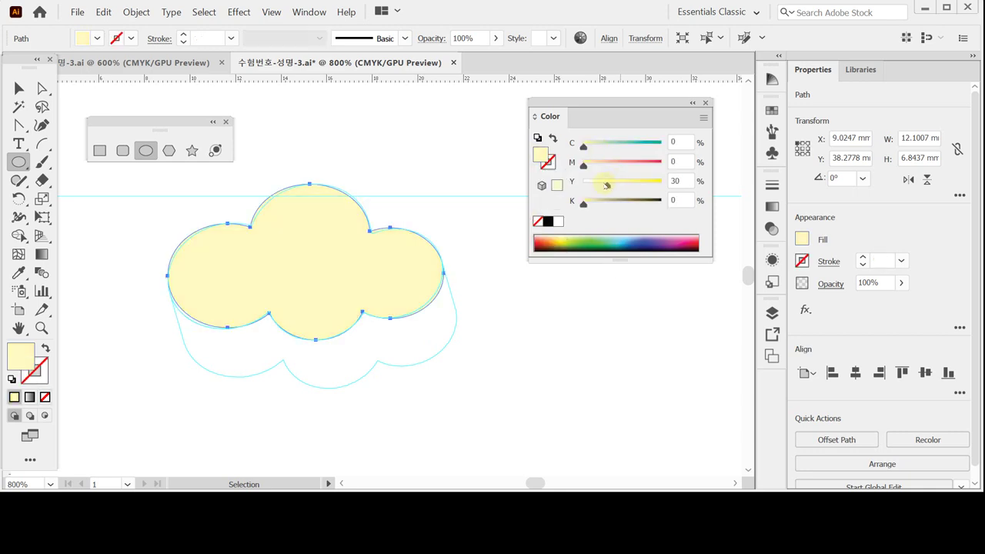
pyautogui.moveTo(607, 185); pyautogui.dragTo(600, 185)
pyautogui.click(77, 11)
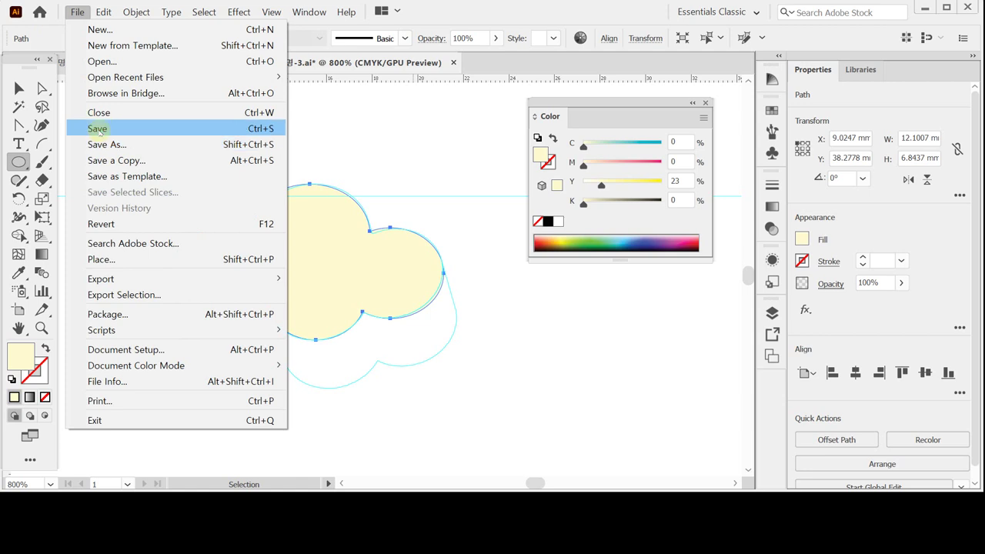
pyautogui.click(98, 129)
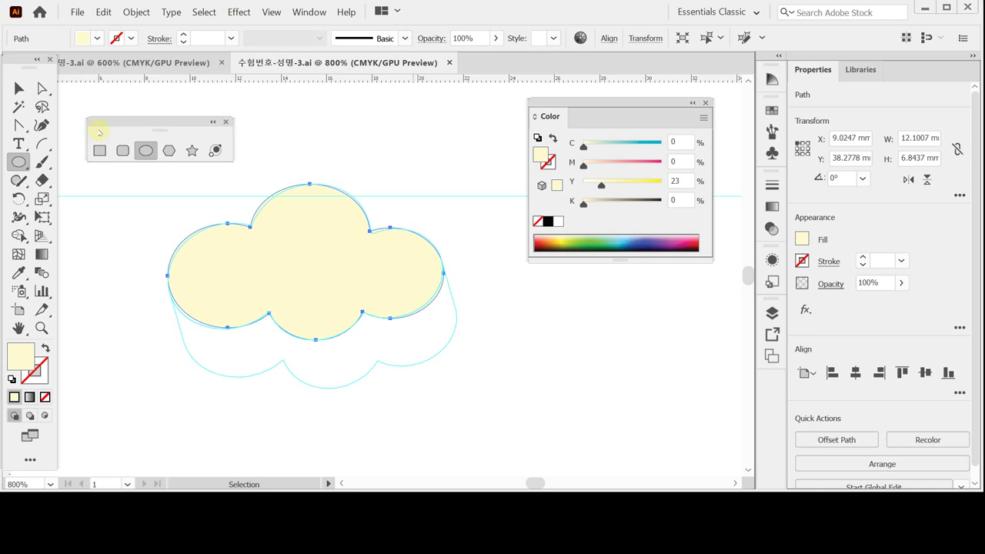
# Open the 3D Extrude & Bevel options for the pale yellow cloud, keeping the cloud visible beside the dialog.
pyautogui.hotkey('ctrl', '-')
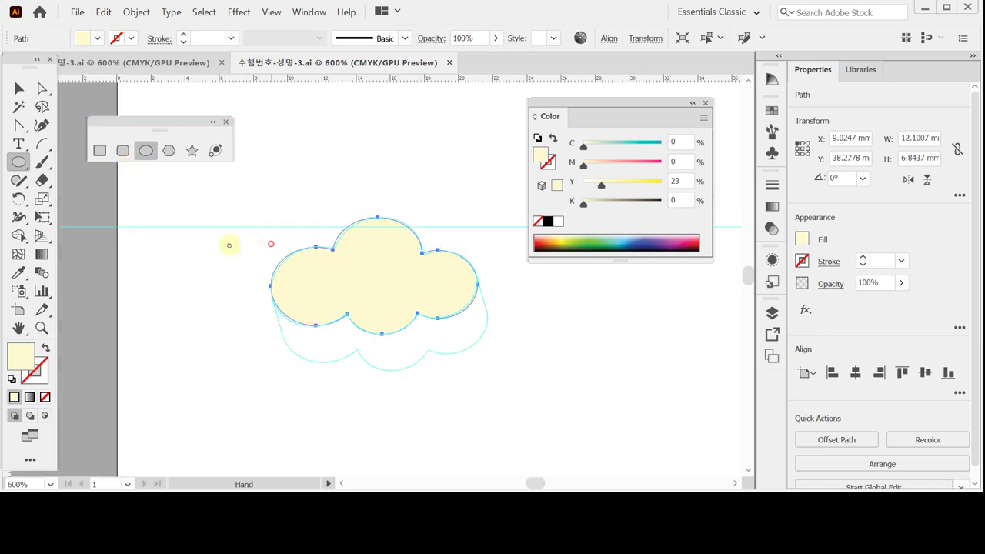
pyautogui.moveTo(229, 245); pyautogui.dragTo(198, 228)
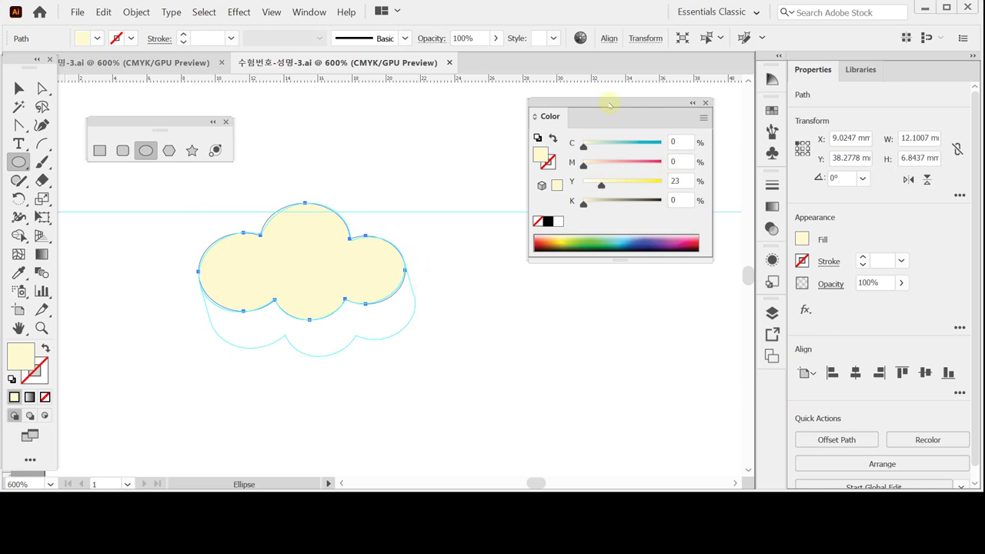
pyautogui.moveTo(611, 101); pyautogui.dragTo(631, 103)
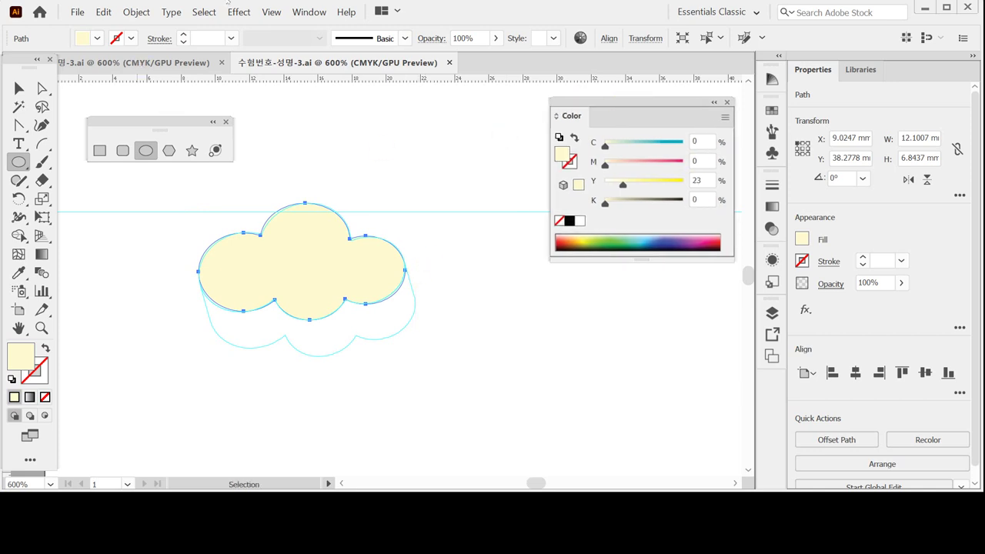
pyautogui.click(239, 11)
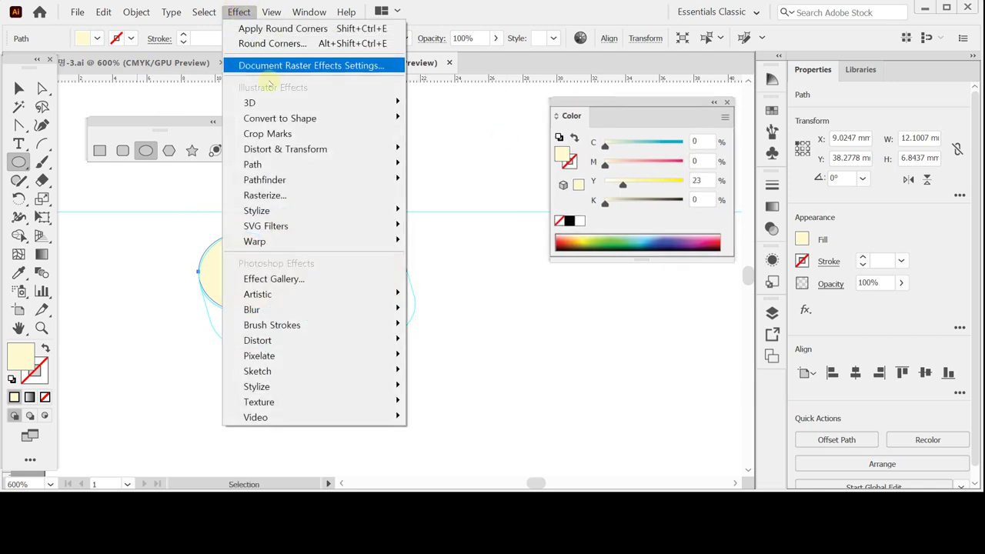
pyautogui.moveTo(262, 107)
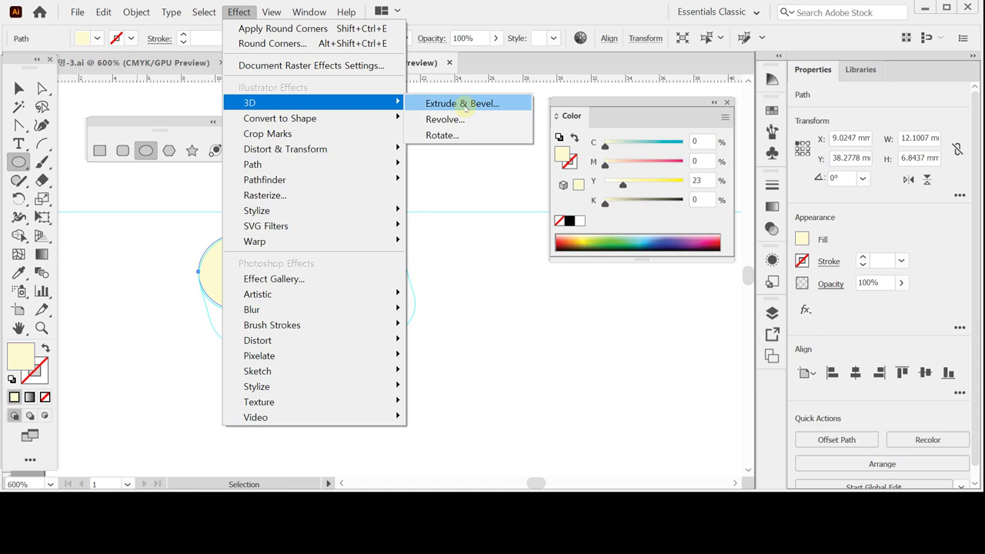
pyautogui.click(465, 104)
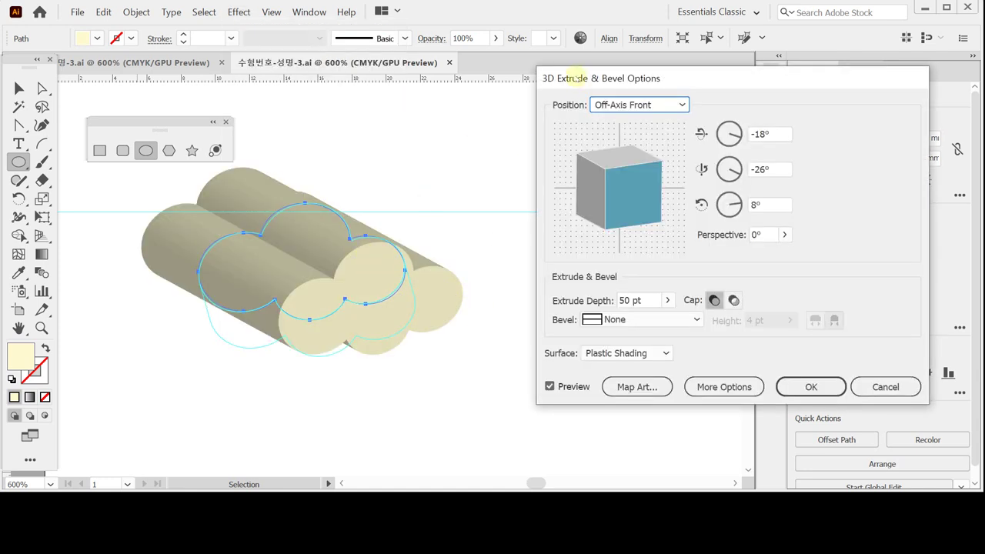
pyautogui.moveTo(576, 77); pyautogui.dragTo(505, 114)
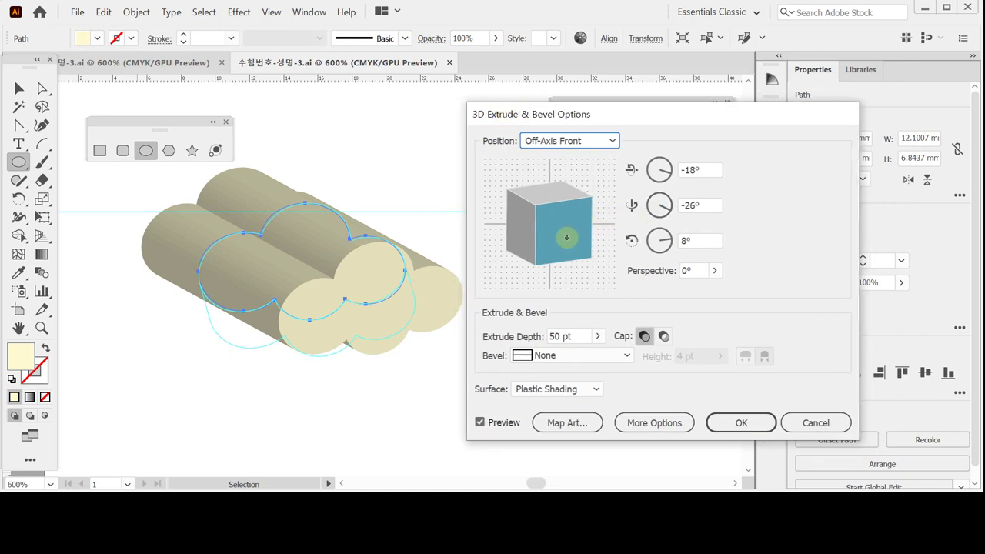
# Try freehand custom rotations of the cloud extrusion, ending at 9°, 3° and -1°.
pyautogui.moveTo(566, 238); pyautogui.dragTo(529, 204)
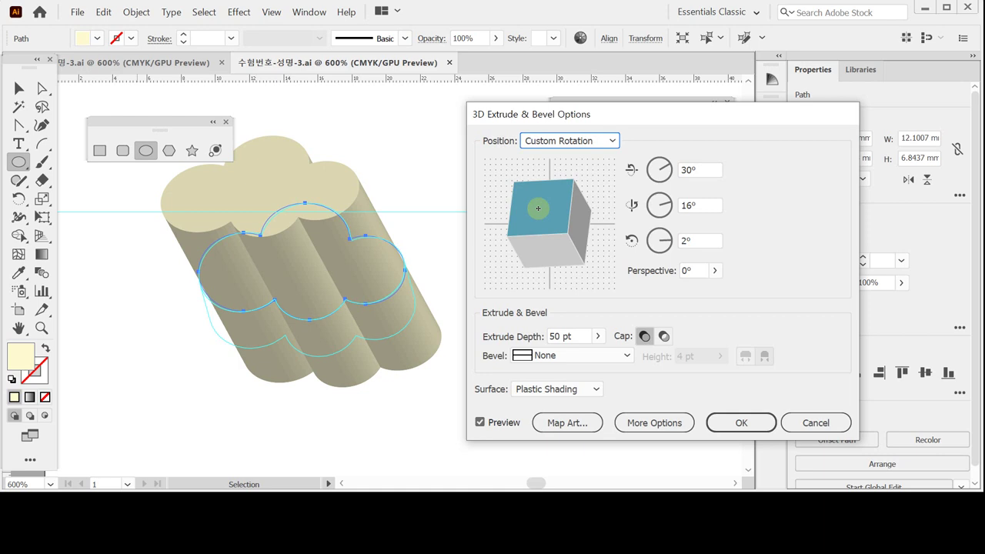
pyautogui.moveTo(545, 208); pyautogui.dragTo(556, 226)
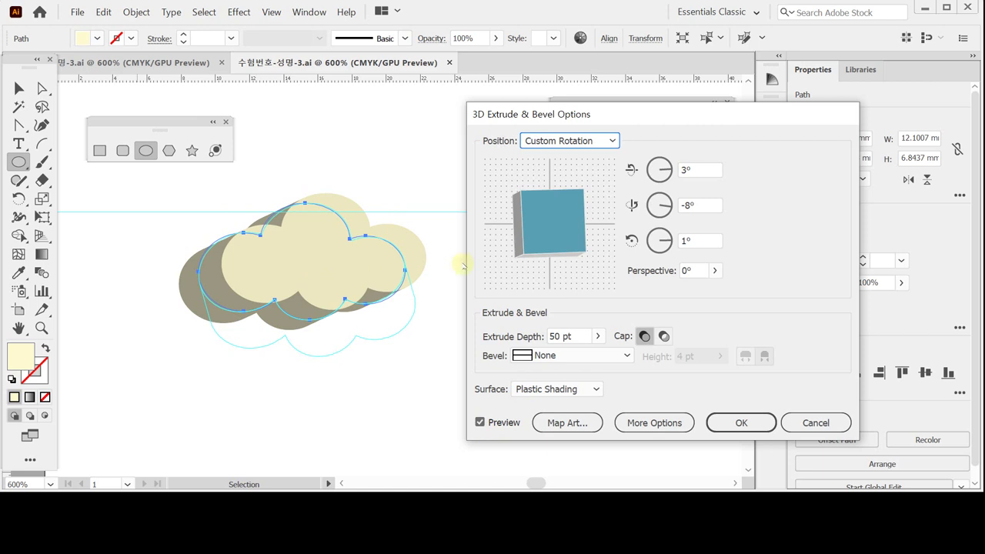
pyautogui.moveTo(530, 228)
pyautogui.mouseDown()
pyautogui.moveTo(528, 218)
pyautogui.moveTo(540, 224)
pyautogui.moveTo(527, 218)
pyautogui.moveTo(566, 203)
pyautogui.mouseUp()
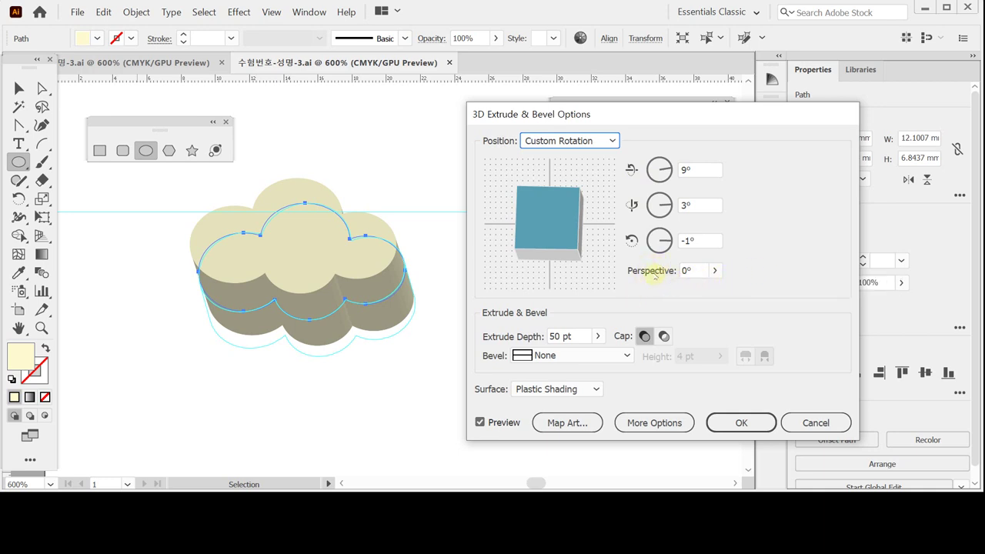
# Try a perspective of 89° and return it to 0°, and reduce the extrude depth to 31 pt.
pyautogui.click(713, 270)
pyautogui.moveTo(655, 290); pyautogui.dragTo(687, 291)
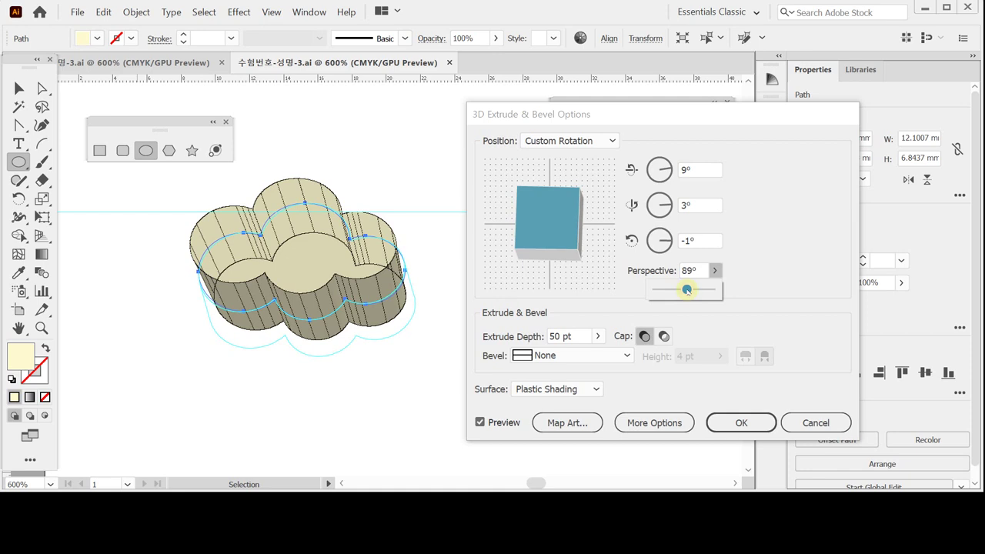
pyautogui.moveTo(686, 290); pyautogui.dragTo(656, 289)
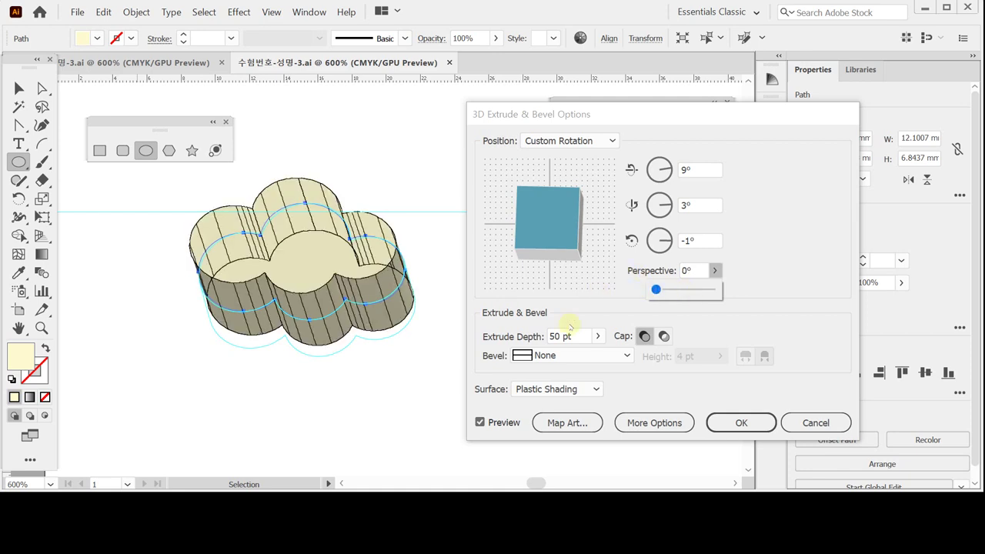
pyautogui.click(598, 338)
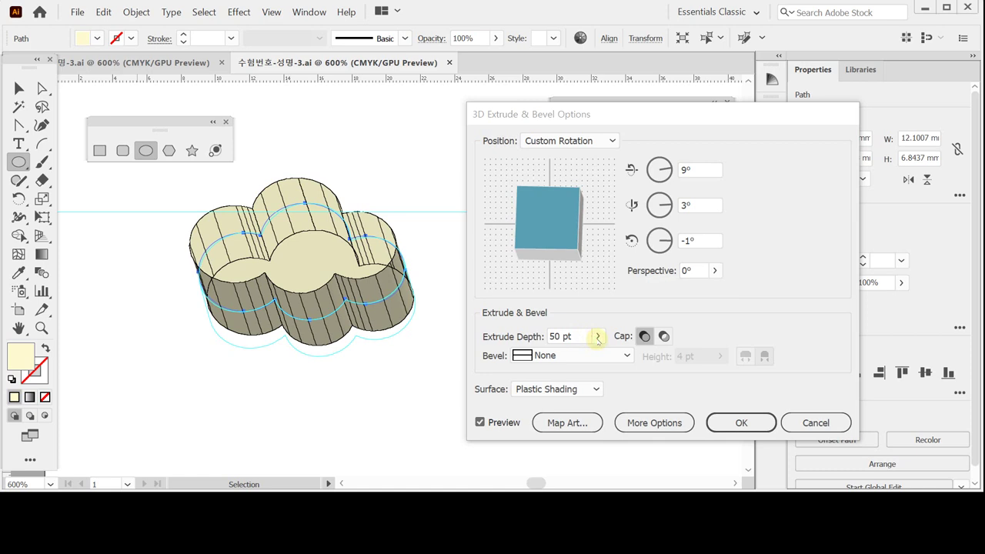
pyautogui.click(598, 339)
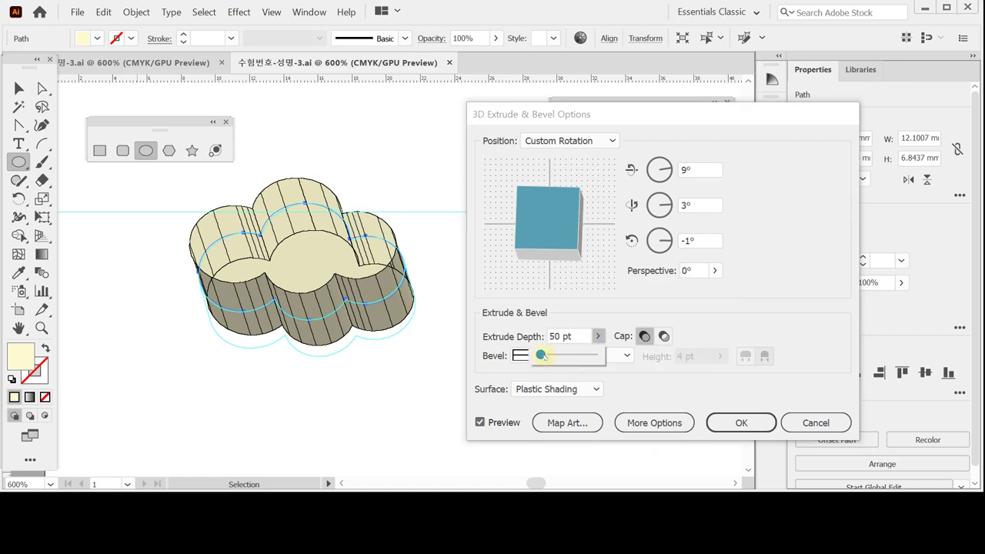
pyautogui.moveTo(541, 356)
pyautogui.mouseDown()
pyautogui.moveTo(554, 356)
pyautogui.moveTo(541, 355)
pyautogui.mouseUp()
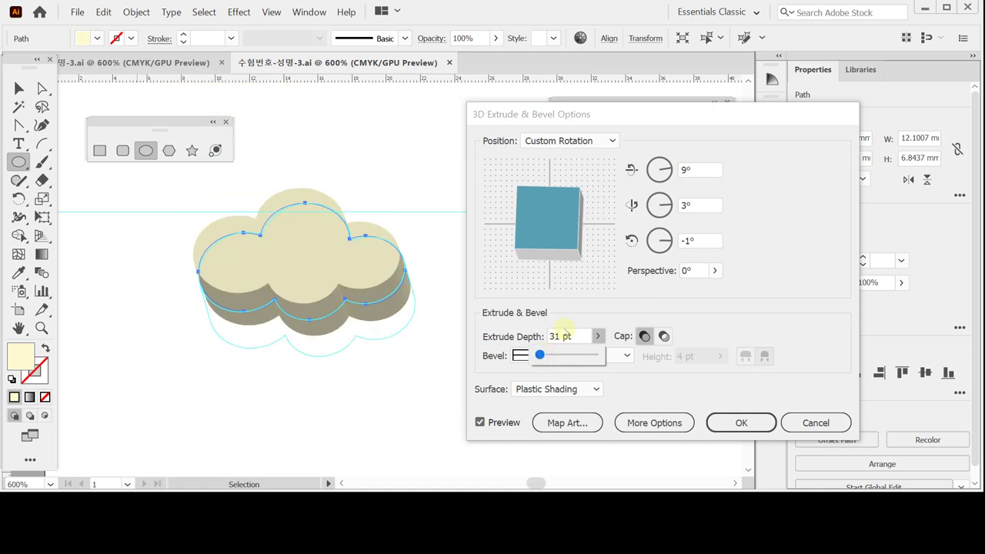
# Set the extrusion's rotation to 30° around the X axis, 10° around the Y axis and 0° around the Z axis.
pyautogui.click(693, 168)
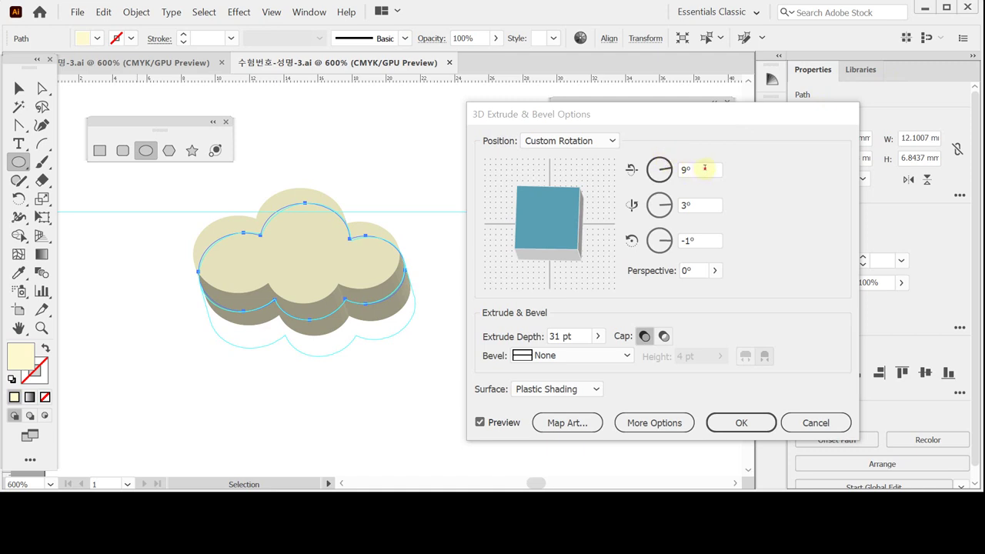
pyautogui.click(699, 169)
pyautogui.write('0')
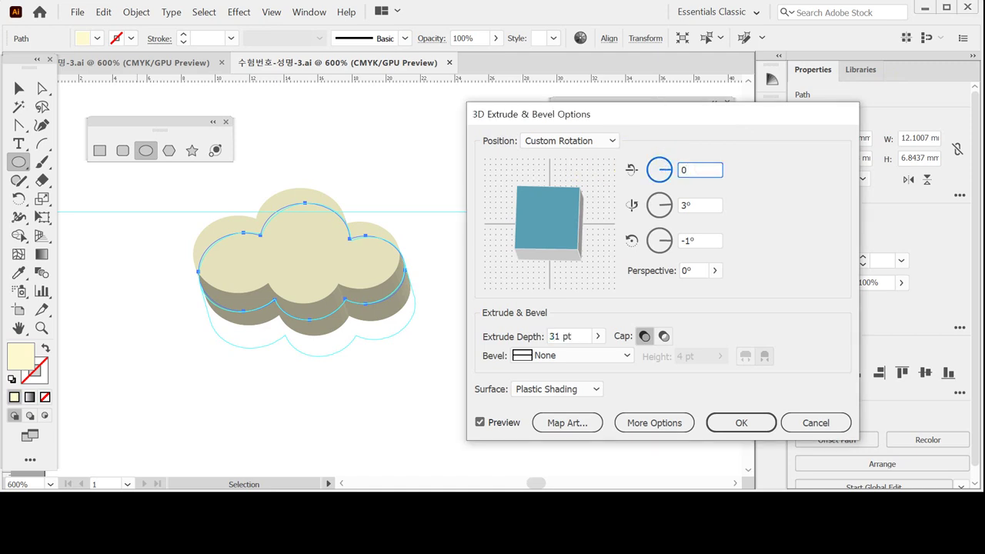
pyautogui.write('30')
pyautogui.press('Tab')
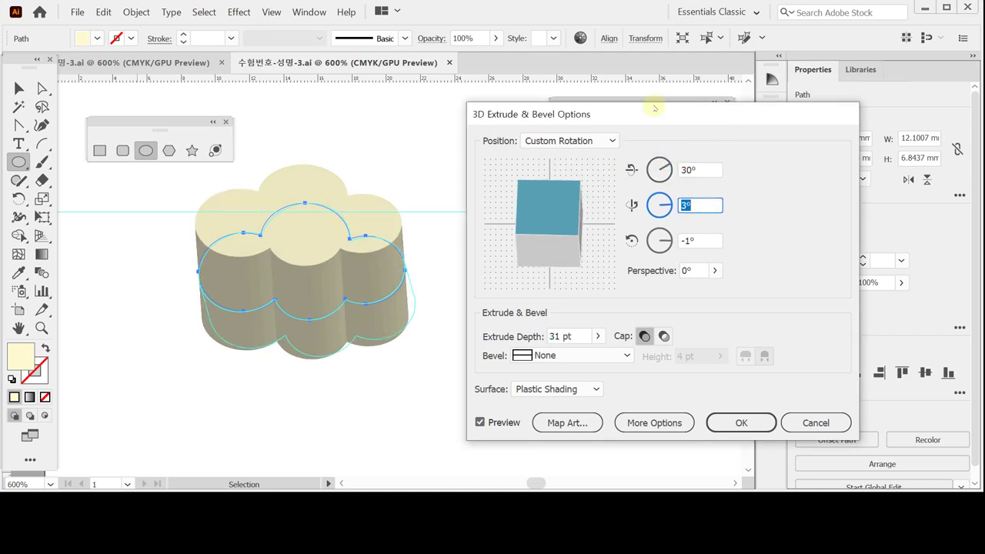
pyautogui.write('10')
pyautogui.press('Tab')
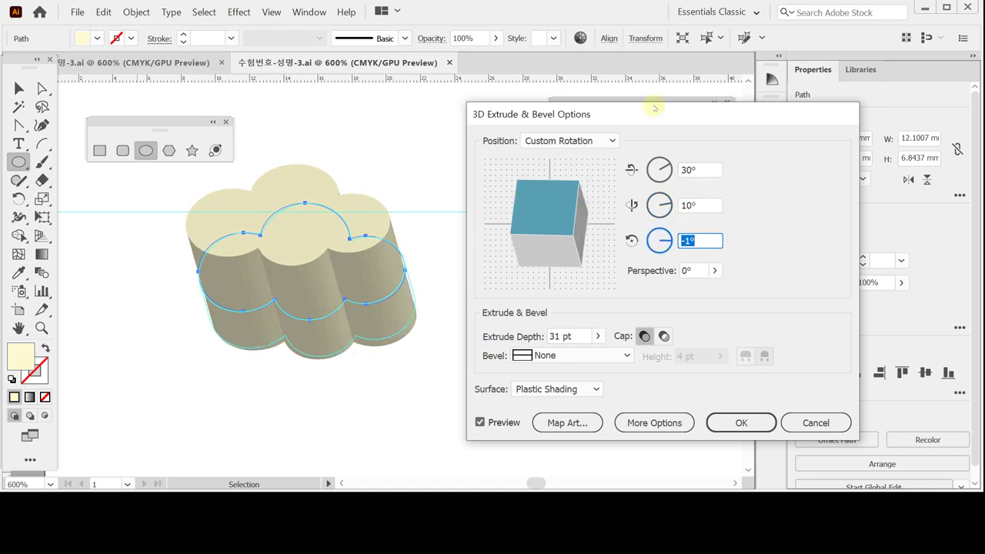
pyautogui.write('0')
pyautogui.press('Tab')
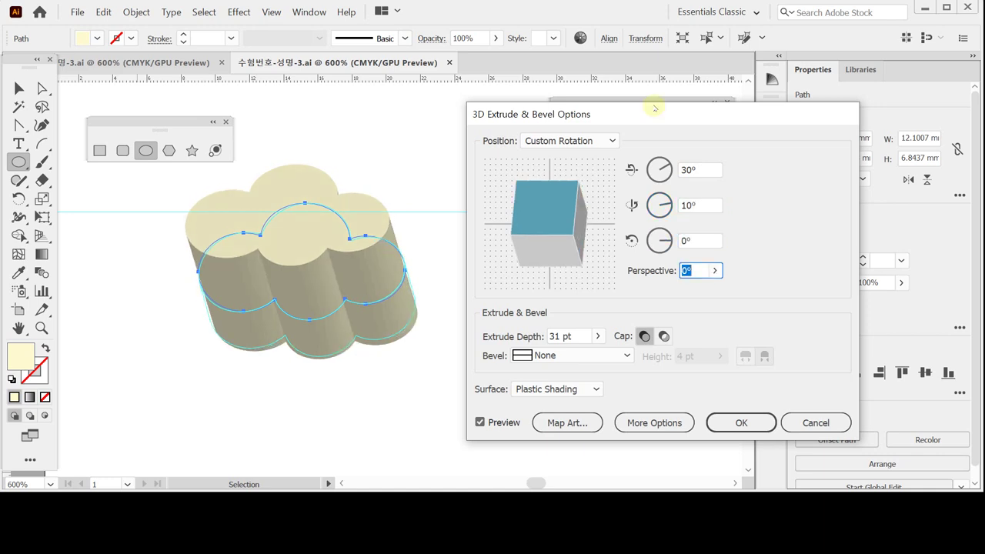
# Set the cloud's extrude depth to 12 pt and apply the 3D effect.
pyautogui.press('Tab')
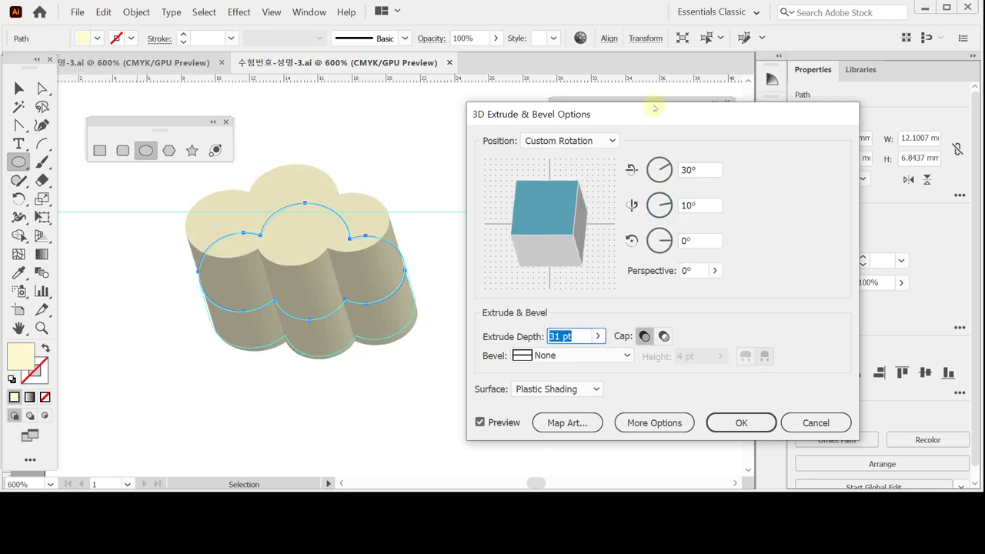
pyautogui.write('12')
pyautogui.press('Tab')
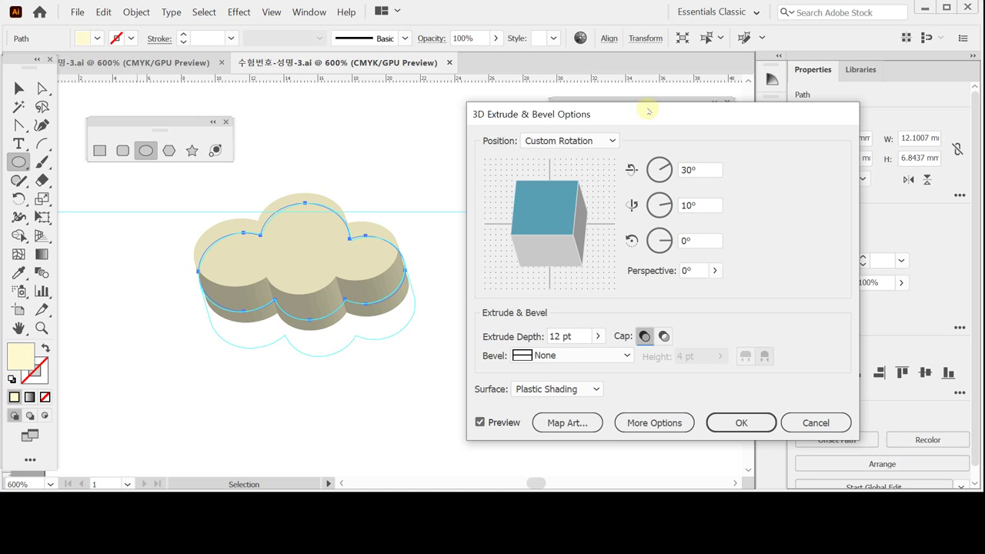
pyautogui.click(729, 421)
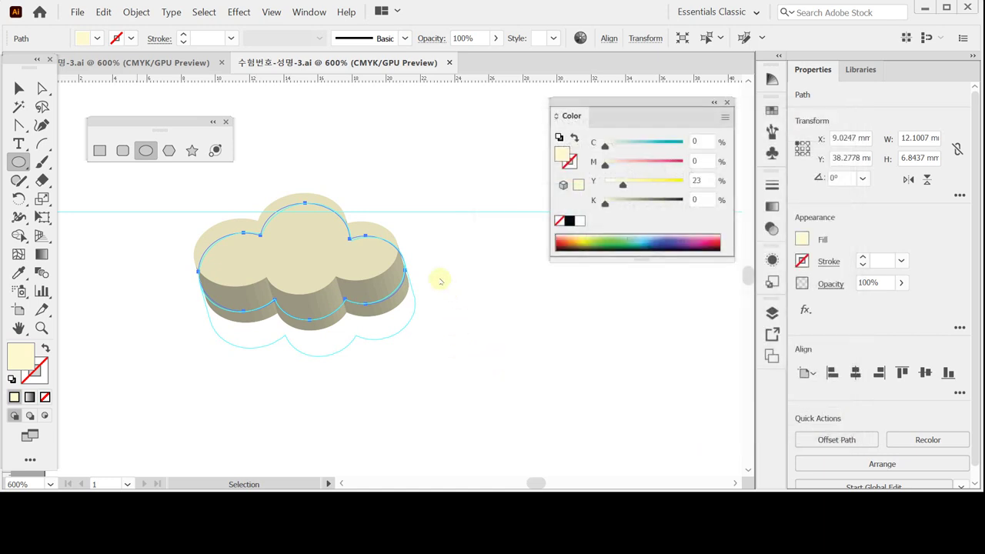
# Nudge the extruded cloud down about 1 mm to fit its guide, hide the guides and check the outline view.
pyautogui.press('Down')
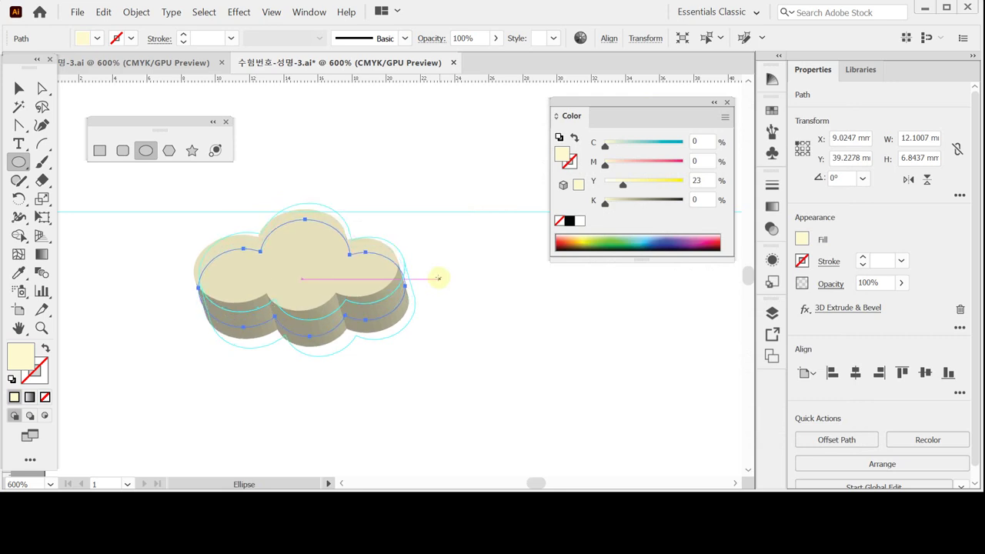
pyautogui.click(467, 324)
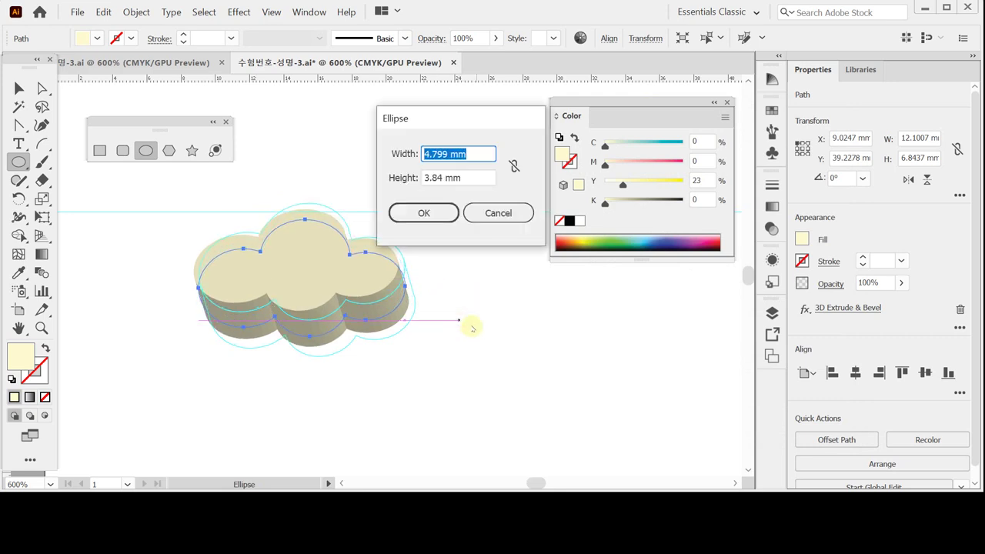
pyautogui.press('Escape')
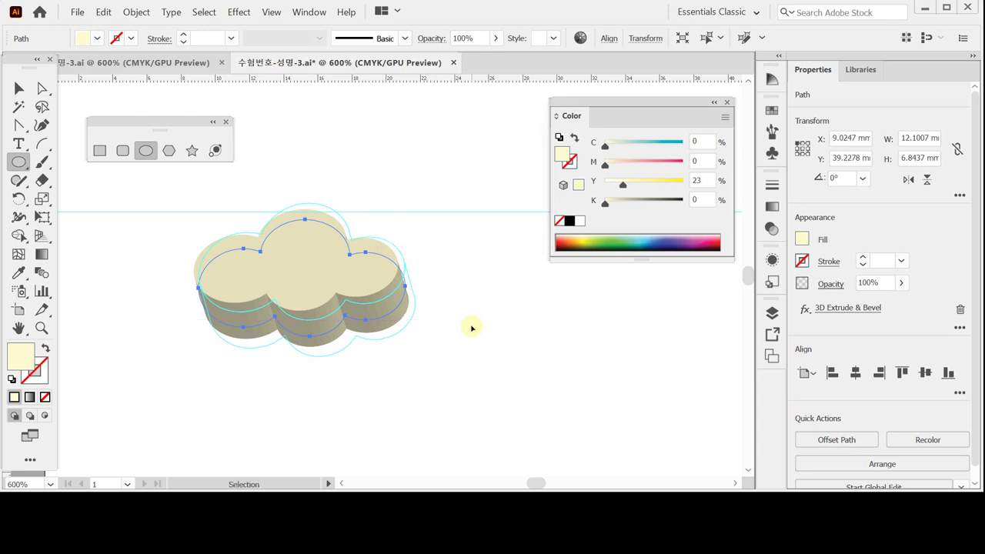
pyautogui.hotkey('ctrl', 'y')
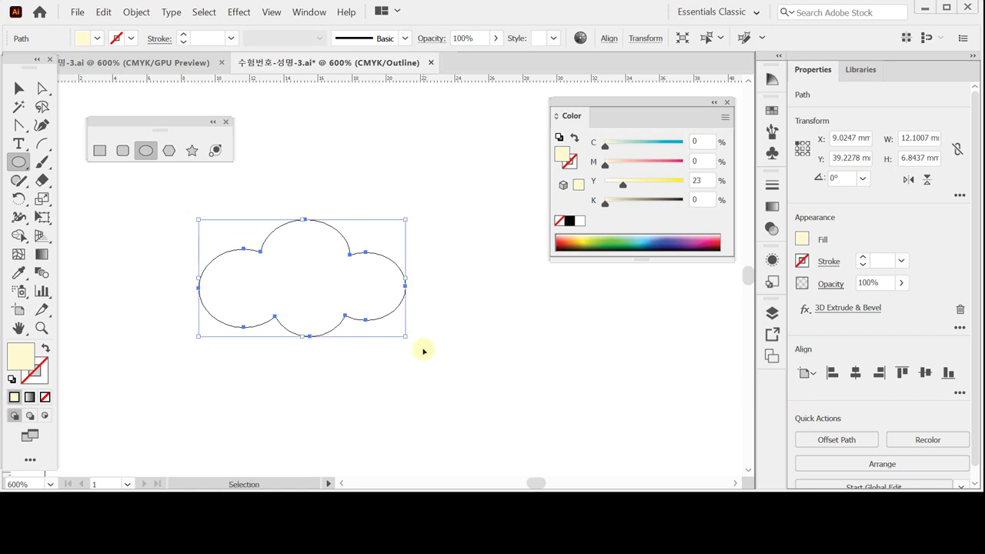
pyautogui.hotkey('ctrl', 'y')
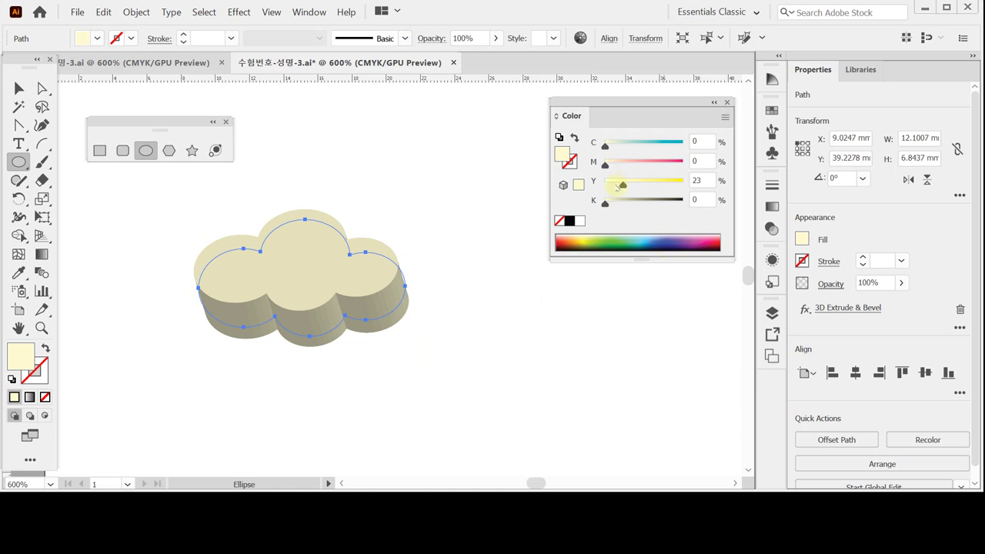
# Set the extruded cloud's fill to C0 M0 Y63 K0, and try a black stroke before restoring no stroke.
pyautogui.moveTo(618, 186); pyautogui.dragTo(654, 185)
pyautogui.click(570, 163)
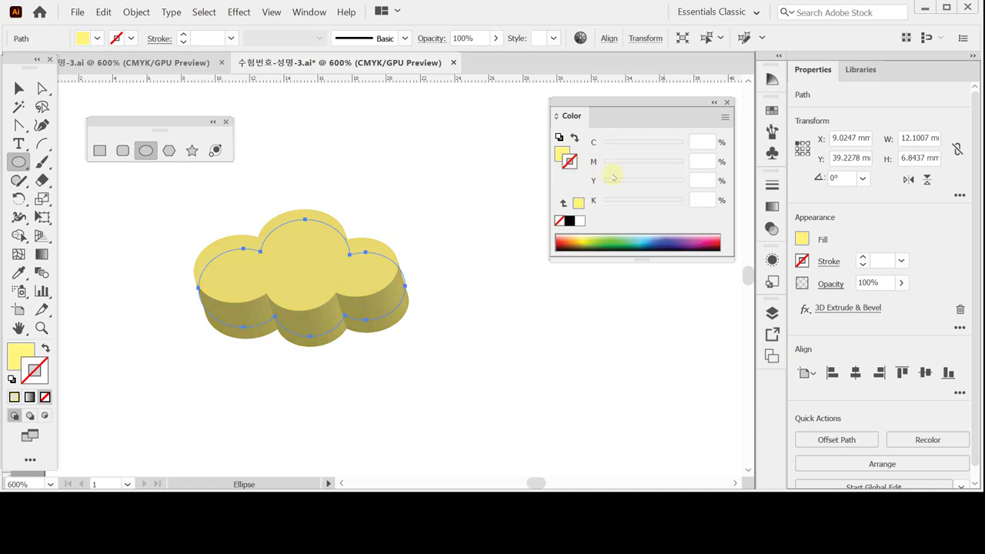
pyautogui.click(570, 221)
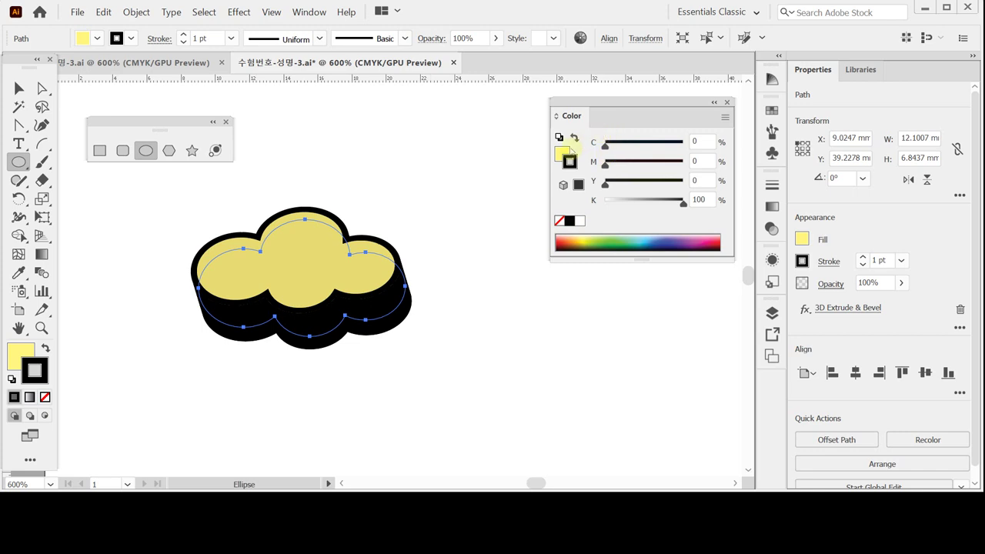
pyautogui.click(569, 160)
pyautogui.click(559, 221)
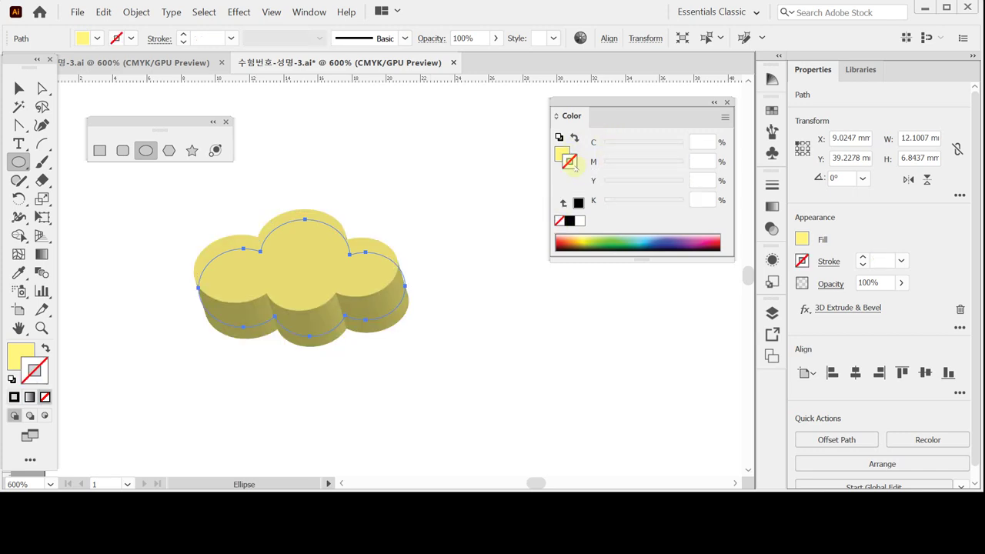
pyautogui.click(561, 153)
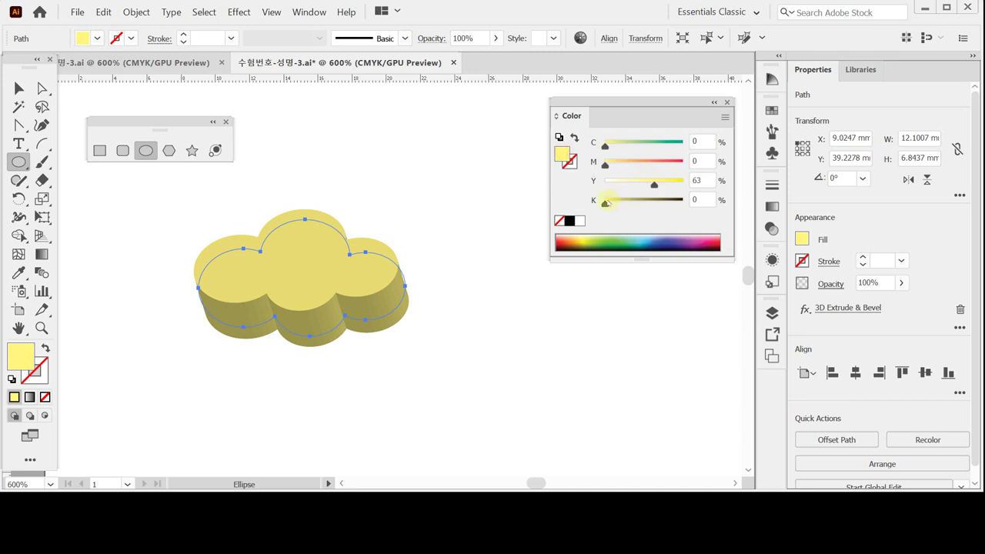
# Expand the appearance of the extruded cloud into editable vector shapes.
pyautogui.click(135, 12)
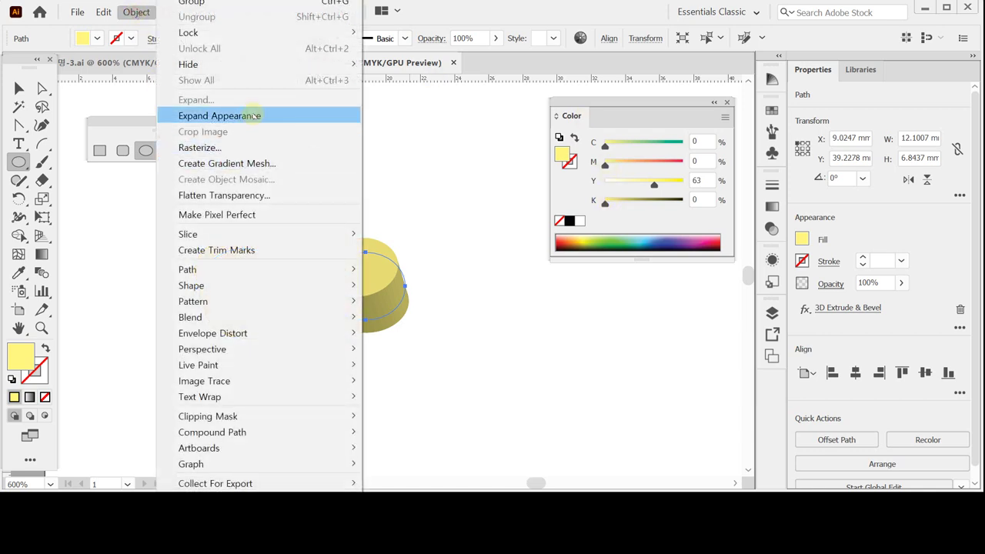
pyautogui.click(254, 115)
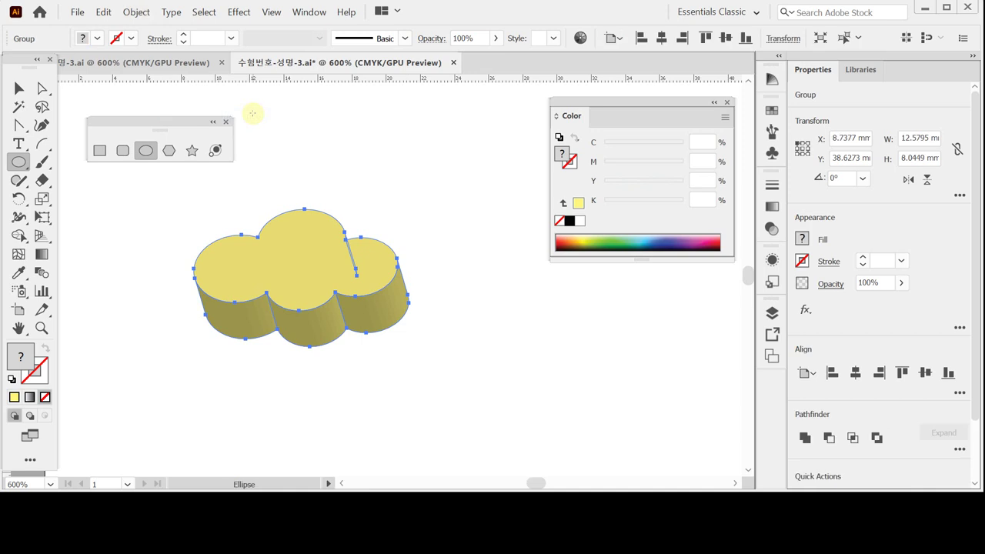
pyautogui.press('ctrl')
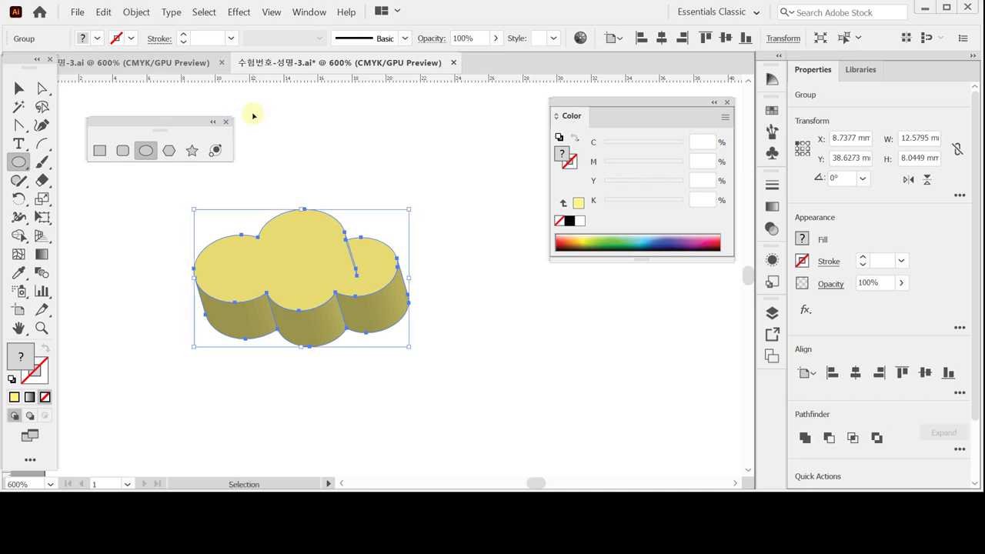
# Check the expanded cloud's paths in outline view, return to the preview and save the document.
pyautogui.hotkey('ctrl', 'y')
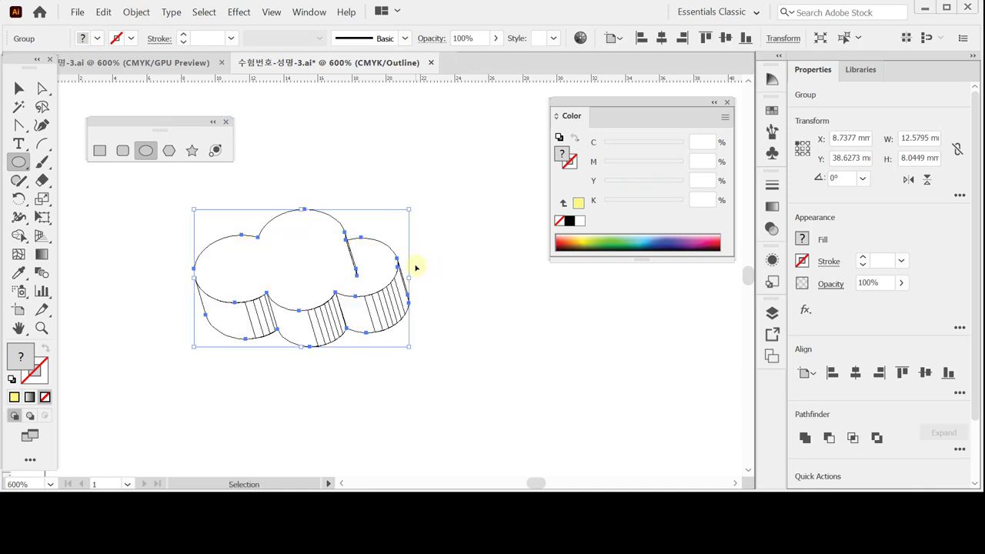
pyautogui.hotkey('ctrl', 'y')
pyautogui.hotkey('ctrl', 'y')
pyautogui.hotkey('ctrl', 'y')
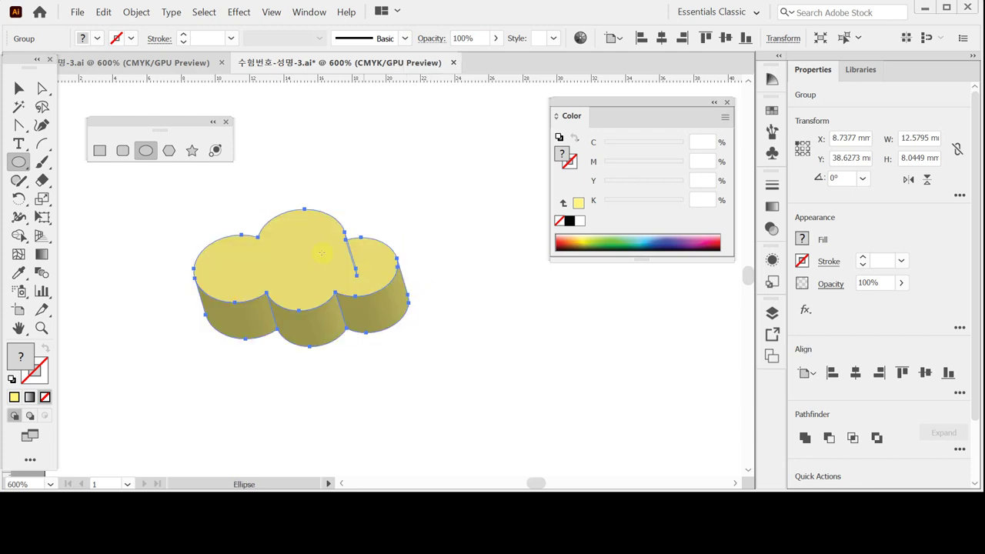
pyautogui.click(18, 89)
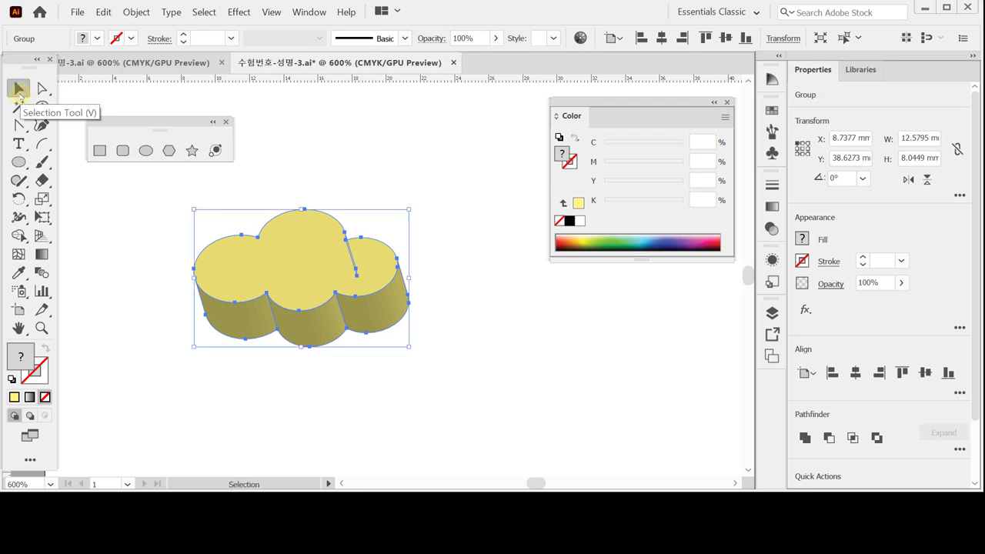
pyautogui.click(77, 11)
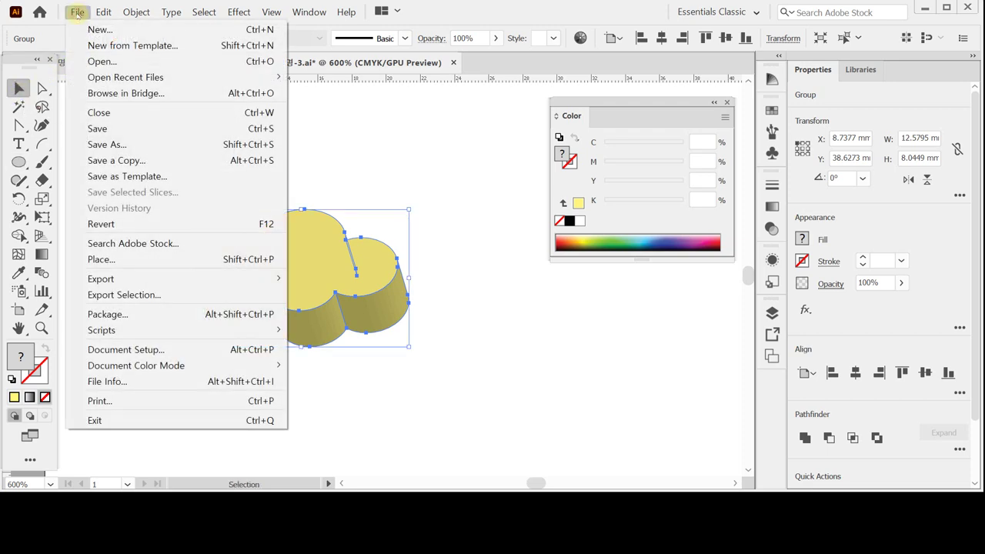
pyautogui.click(112, 129)
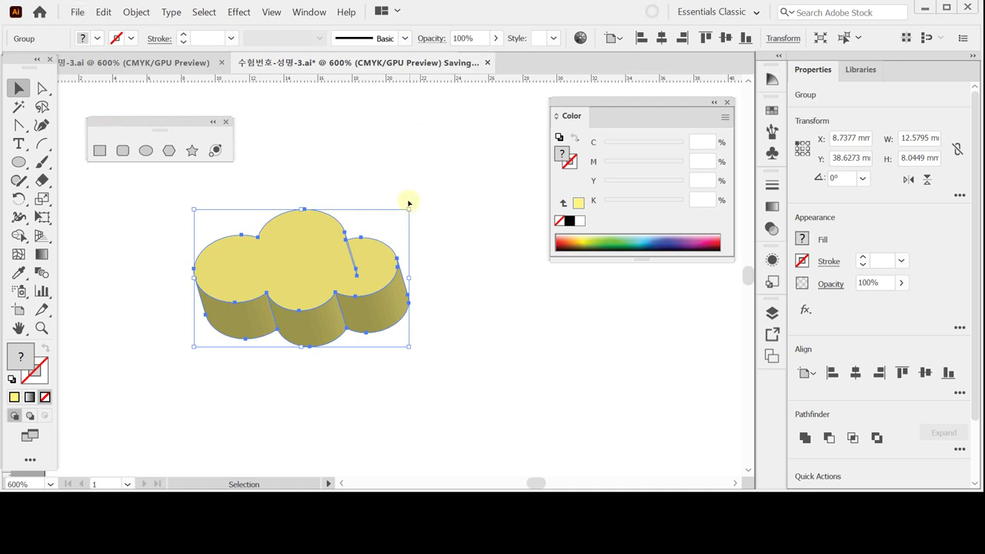
# Isolate the nested group inside the expanded cloud and reset the Essentials Classic workspace.
pyautogui.doubleClick(312, 269)
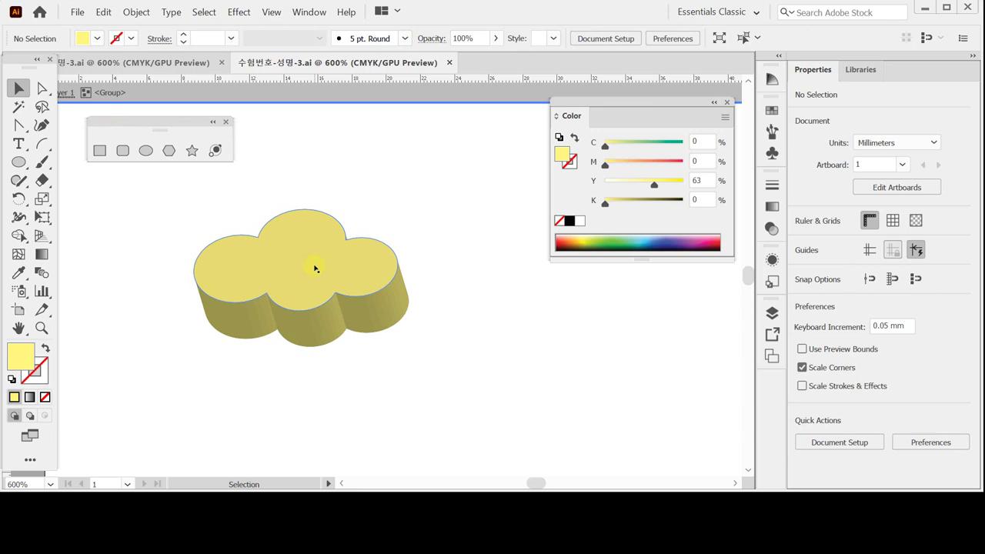
pyautogui.doubleClick(315, 267)
pyautogui.moveTo(21, 59); pyautogui.dragTo(17, 60)
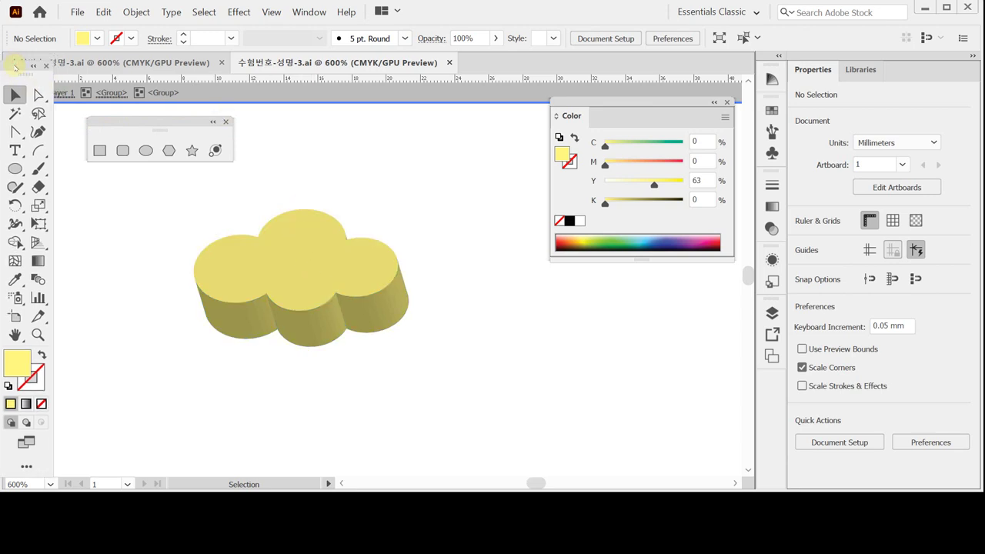
pyautogui.click(700, 11)
pyautogui.click(744, 179)
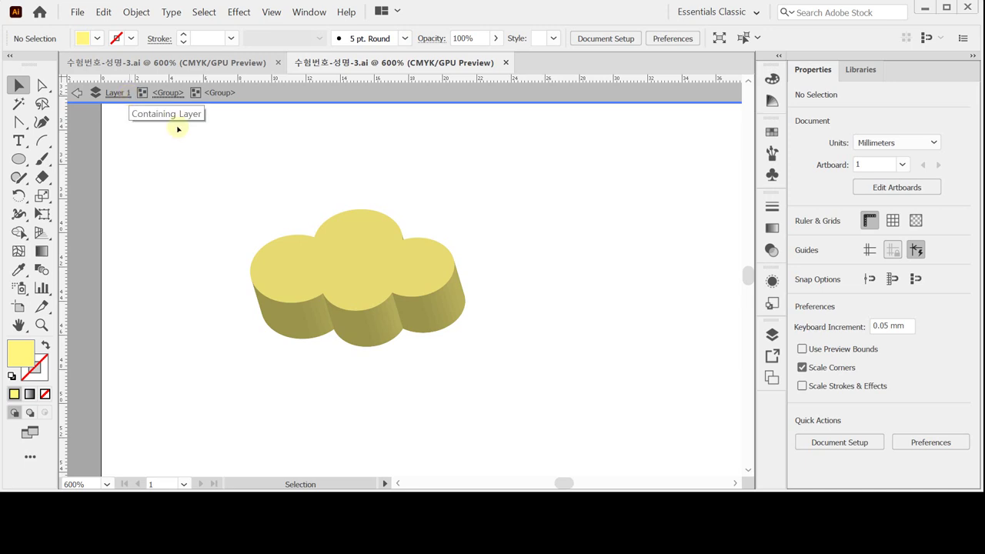
# Unite the cloud's top face with the thin sliver running into its right lobe.
pyautogui.click(352, 259)
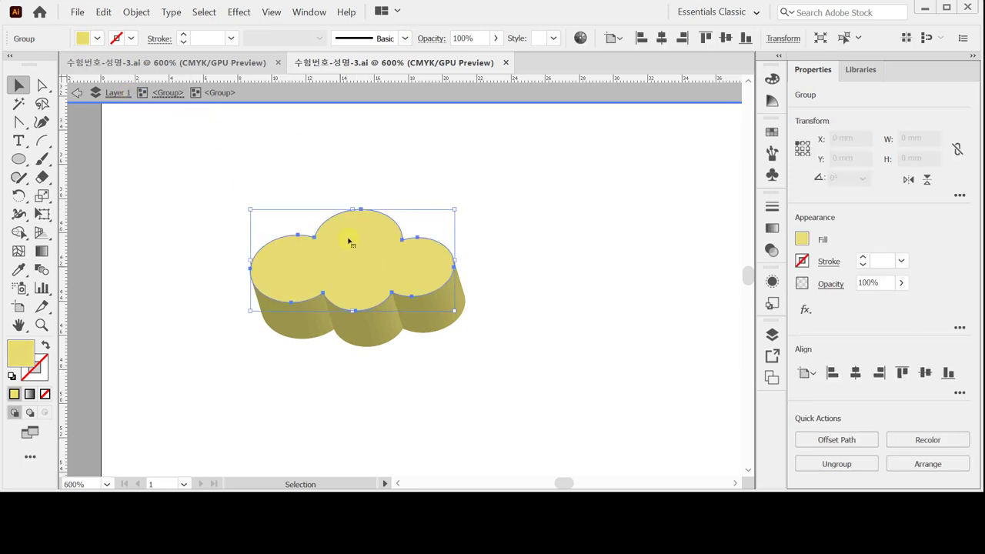
pyautogui.keyDown('shift'); pyautogui.click(408, 258); pyautogui.keyUp('shift')
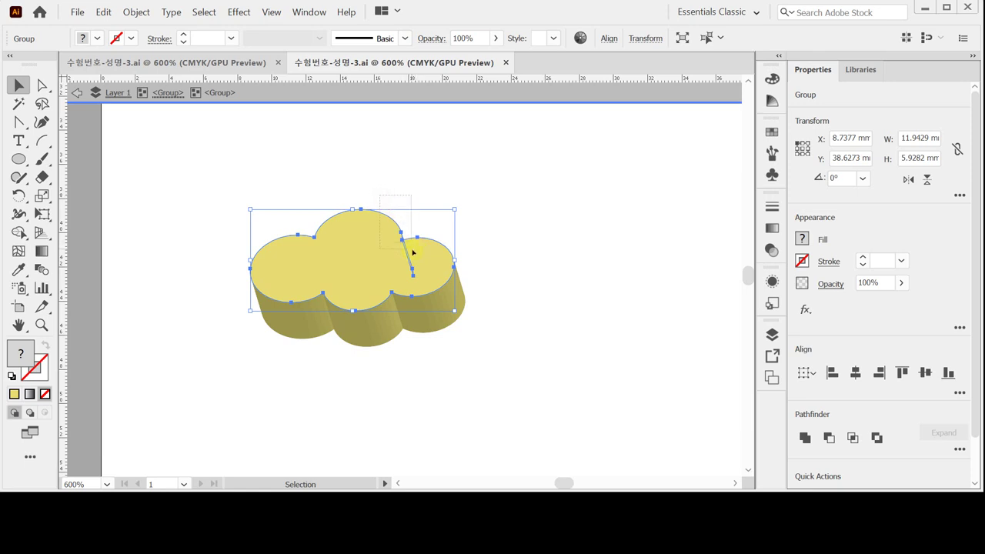
pyautogui.click(805, 439)
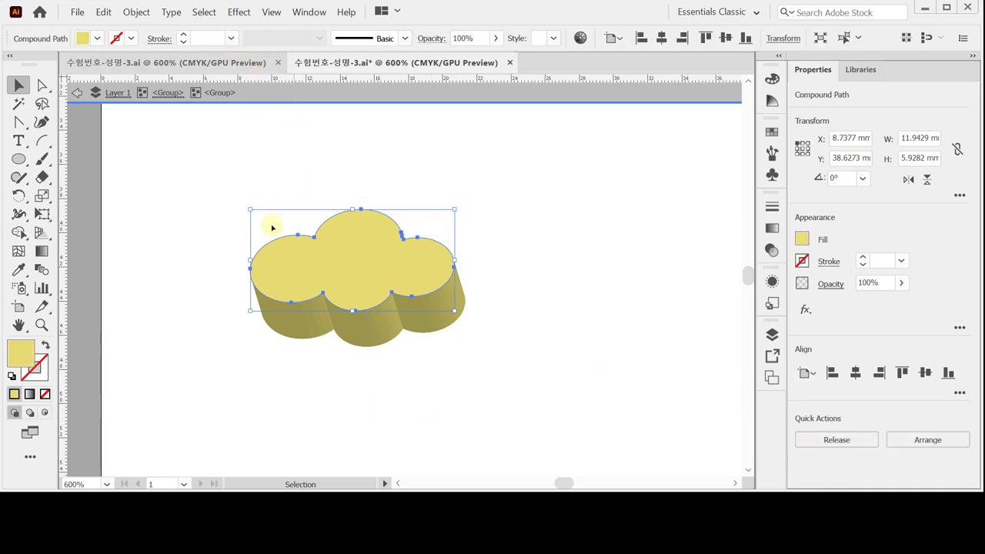
# Select everything in the cloud's group except the top face and unite those side pieces into one shape.
pyautogui.click(166, 98)
pyautogui.click(400, 194)
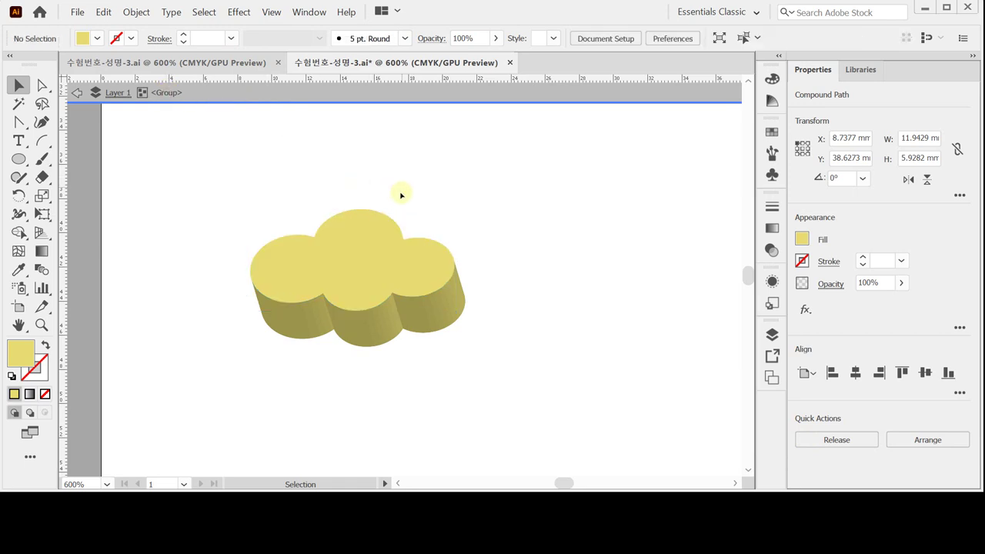
pyautogui.click(295, 259)
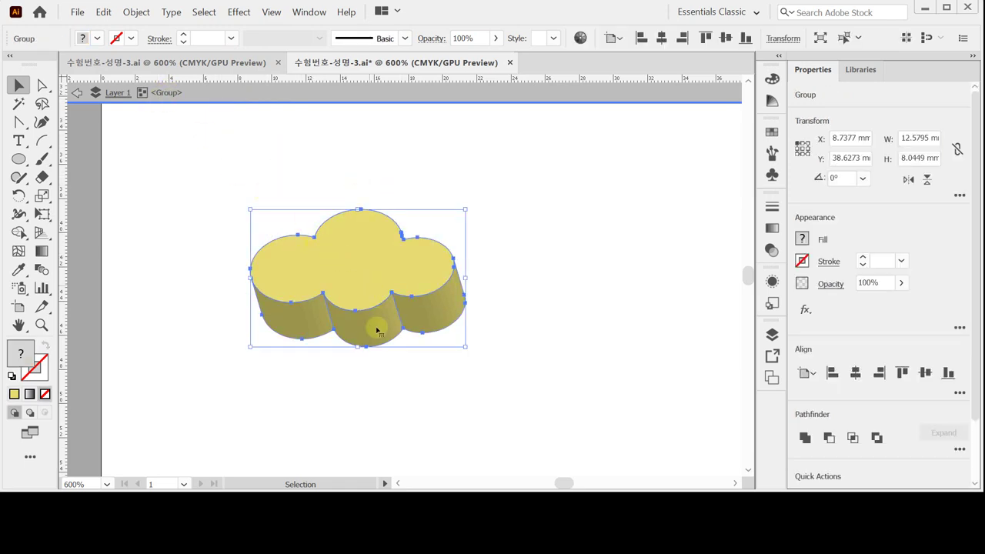
pyautogui.doubleClick(355, 241)
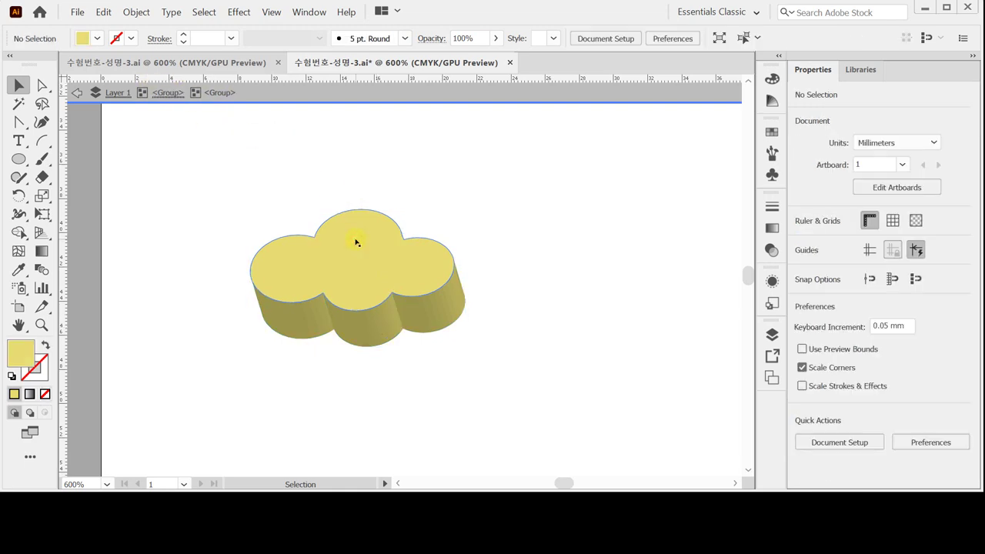
pyautogui.click(355, 240)
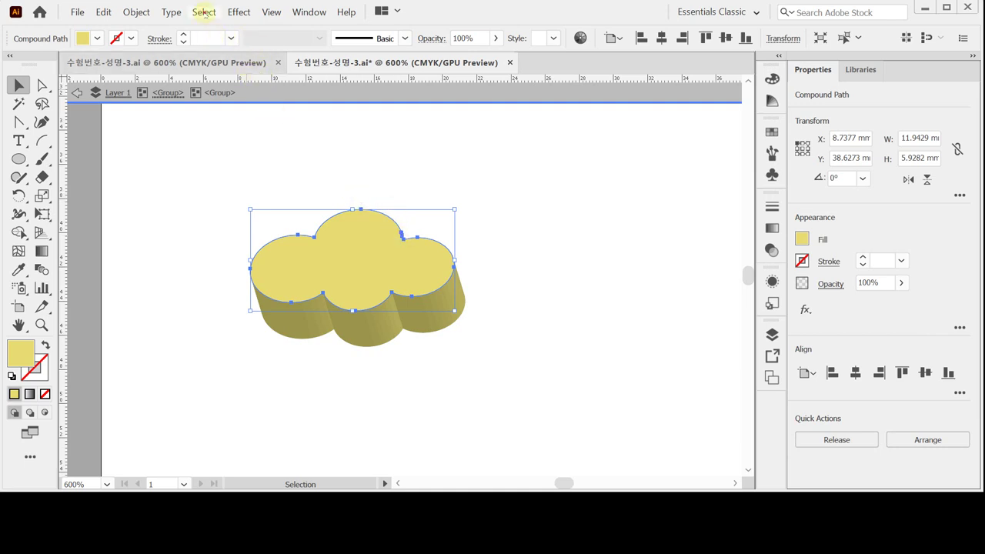
pyautogui.click(204, 11)
pyautogui.click(224, 93)
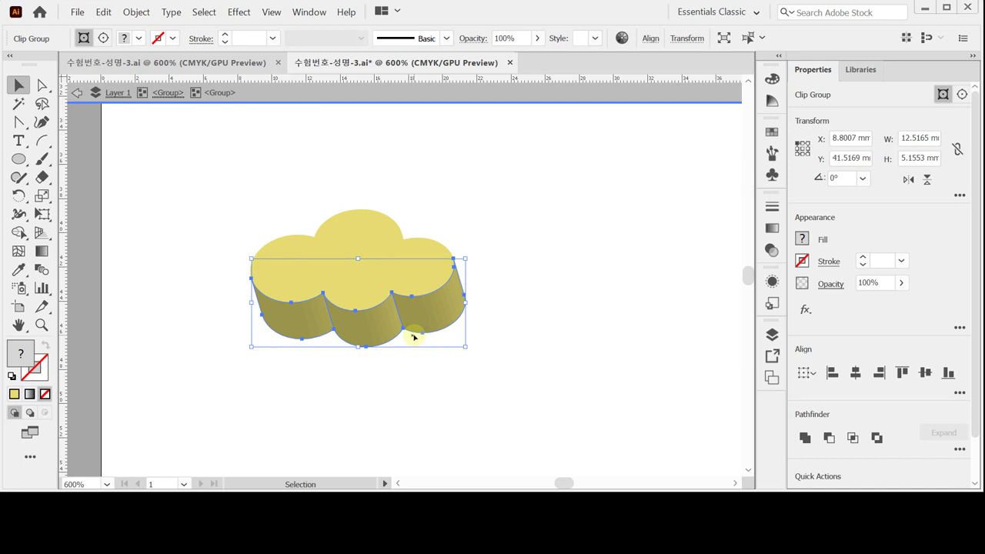
pyautogui.click(804, 437)
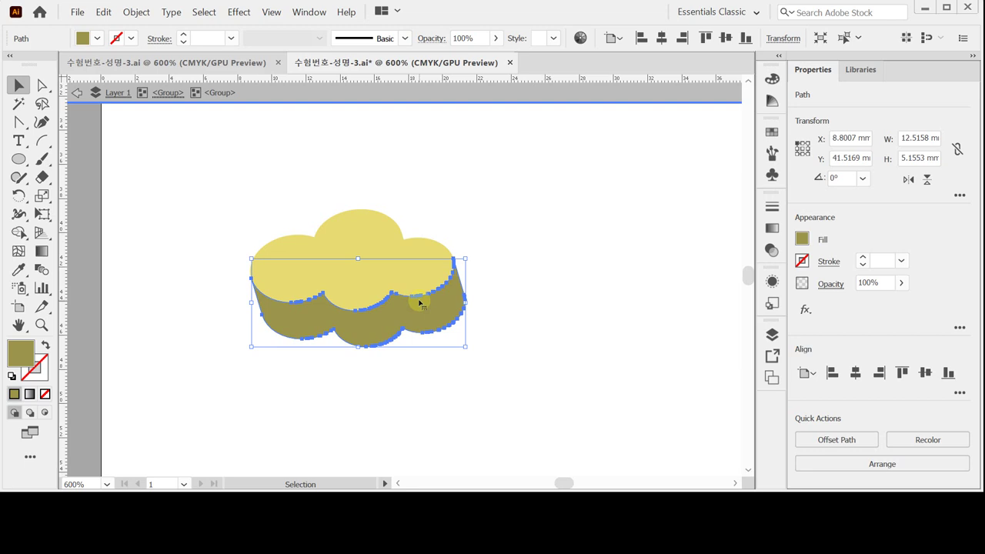
# Set the fill of the large cloud's top face to C20 M0 Y0 K0.
pyautogui.click(384, 238)
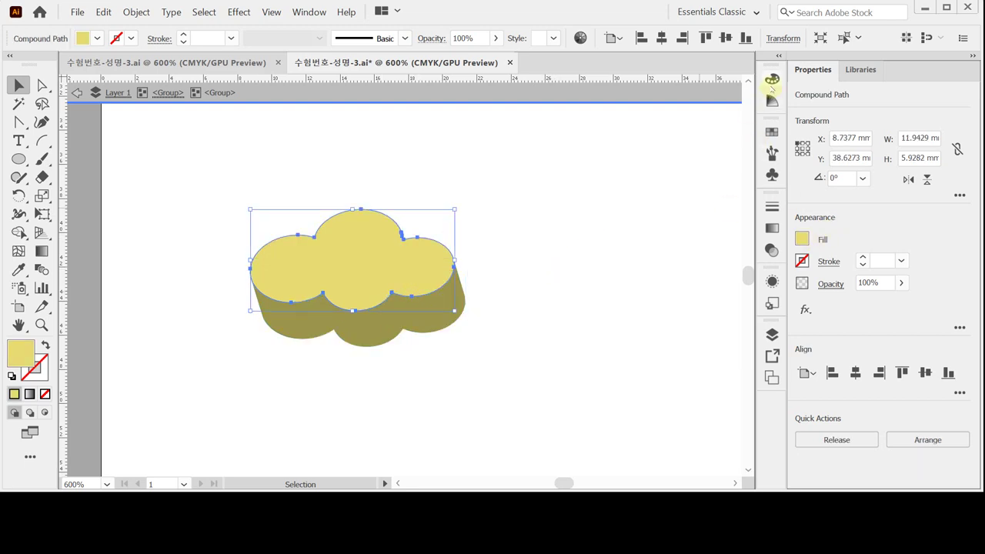
pyautogui.moveTo(772, 78); pyautogui.dragTo(598, 157)
pyautogui.doubleClick(602, 156)
pyautogui.click(602, 155)
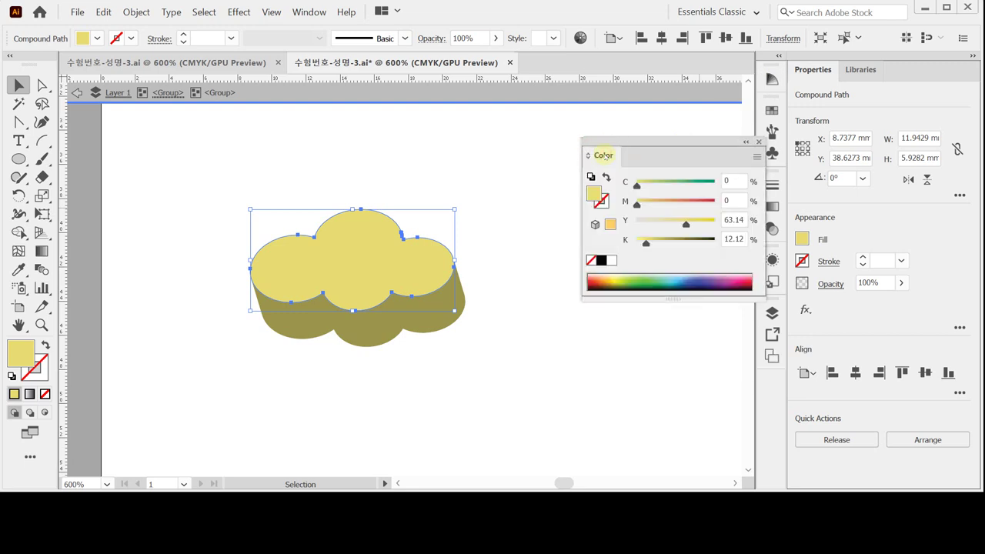
pyautogui.click(610, 260)
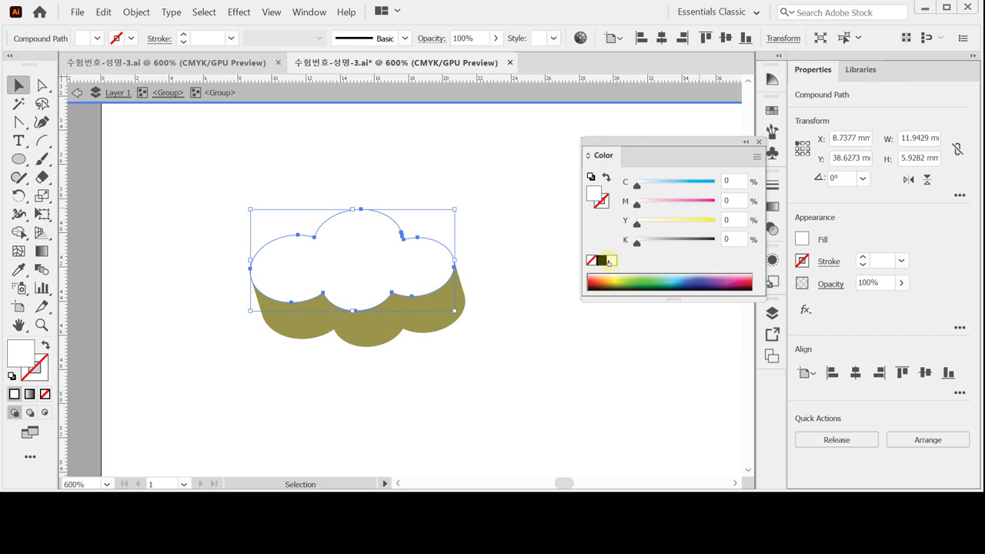
pyautogui.click(725, 181)
pyautogui.write('20')
pyautogui.press('Return')
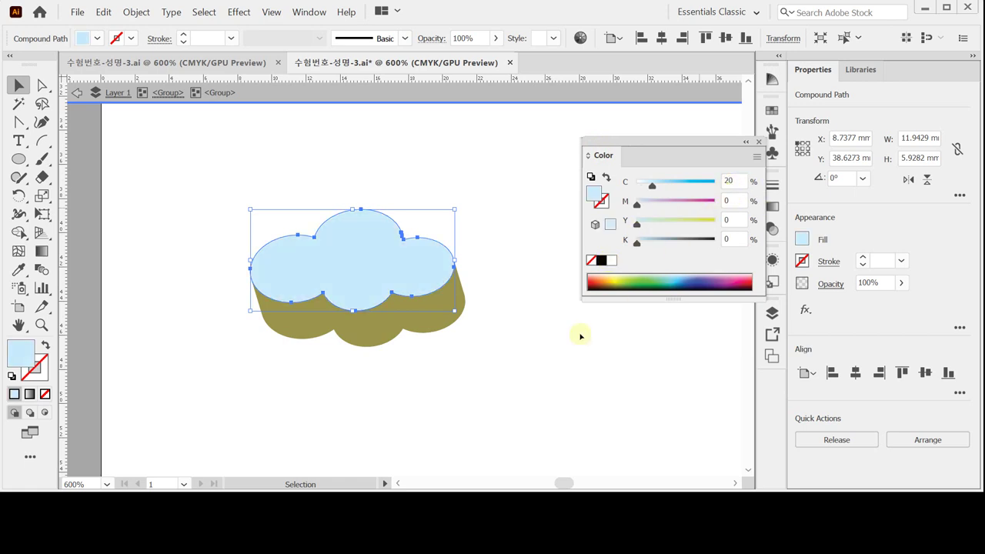
# Set the fill of the large cloud's united side shape to C30 M10 Y0 K0.
pyautogui.click(415, 330)
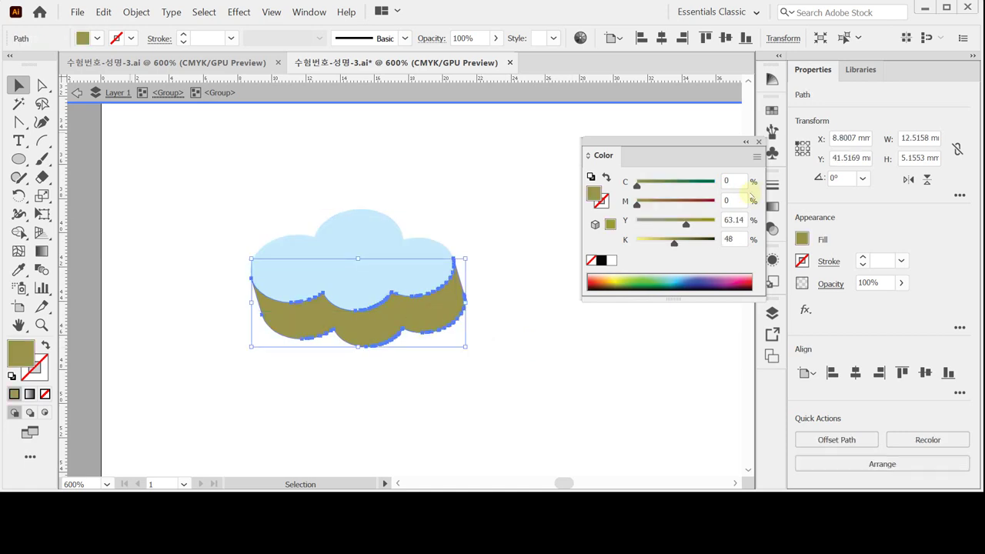
pyautogui.click(611, 260)
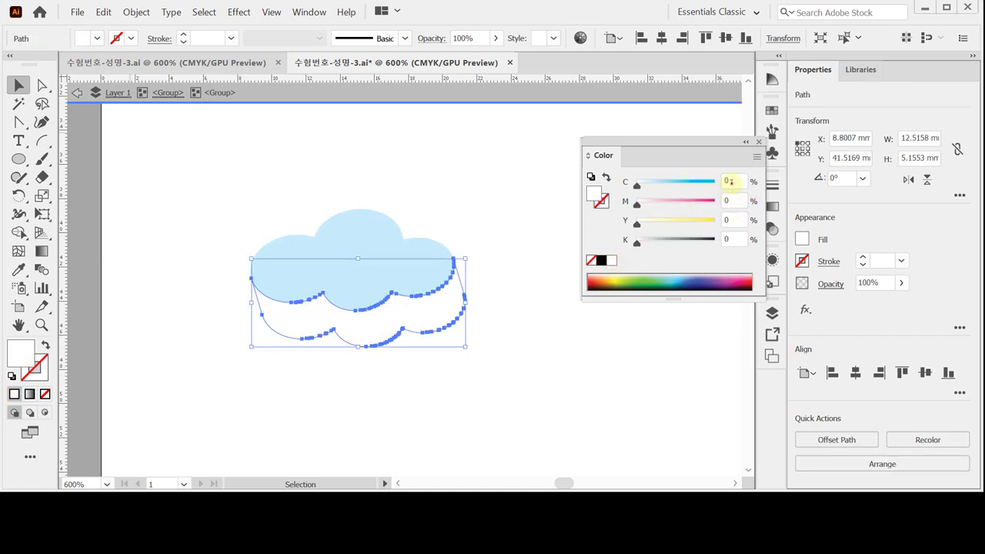
pyautogui.click(729, 181)
pyautogui.write('30')
pyautogui.press('Tab')
pyautogui.write('10')
pyautogui.press('Return')
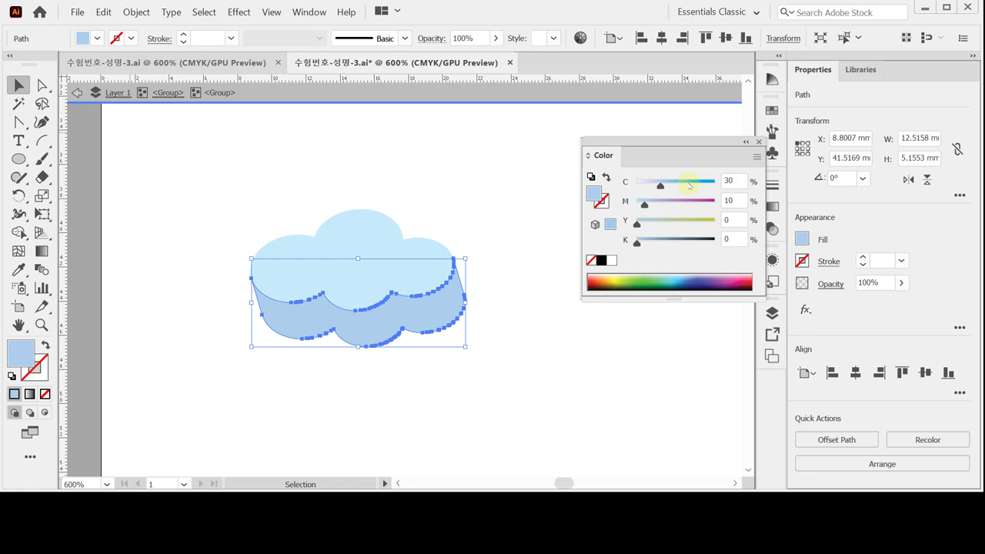
# Leave the cloud's isolation mode, deselect everything and save the document.
pyautogui.press('Escape')
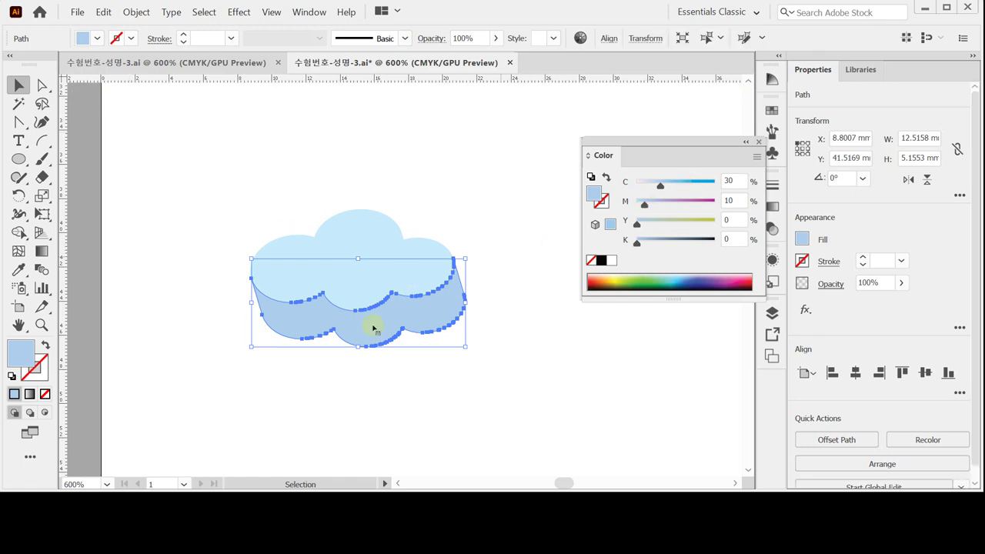
pyautogui.click(394, 363)
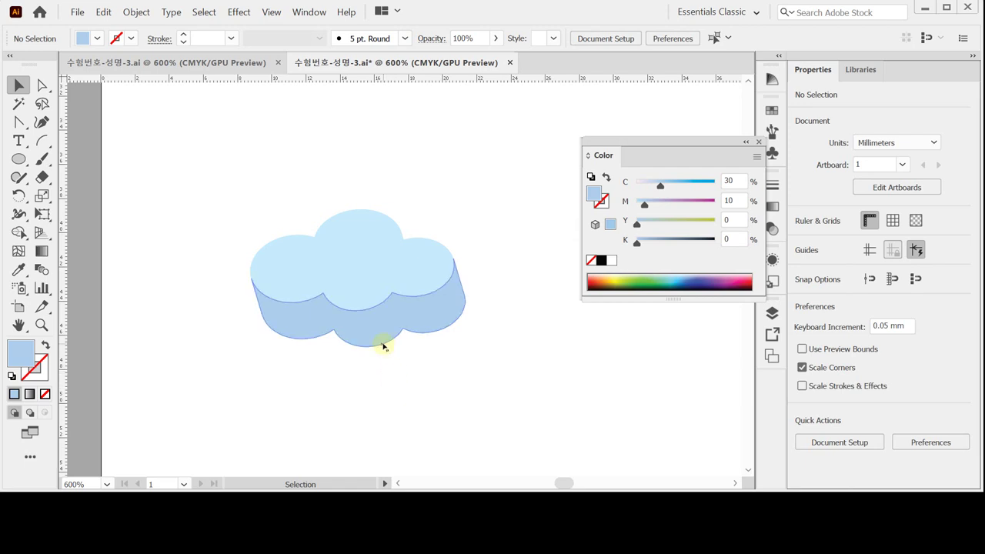
pyautogui.press('ctrl')
pyautogui.hotkey('ctrl', 's')
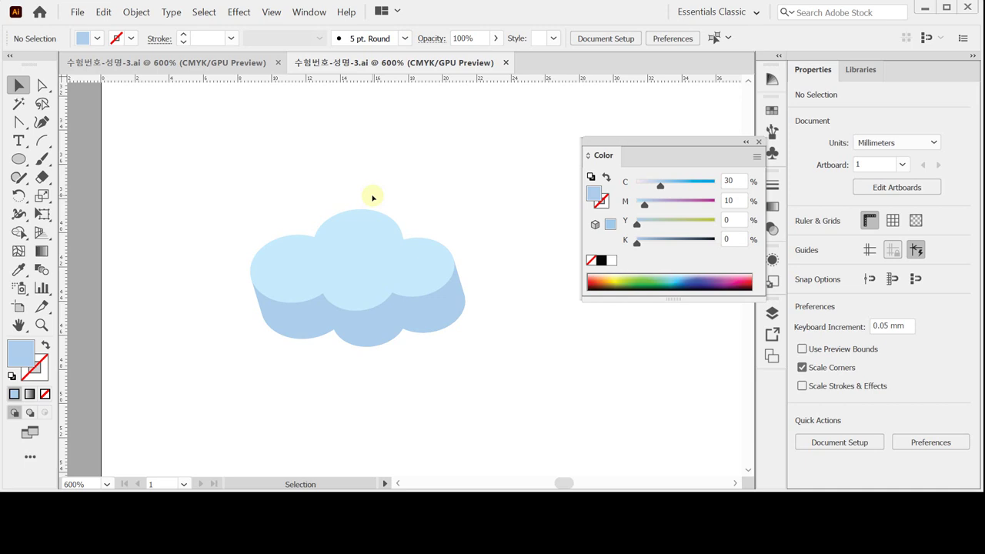
# Make a copy of the whole large cloud scaled uniformly to 60%.
pyautogui.click(377, 257)
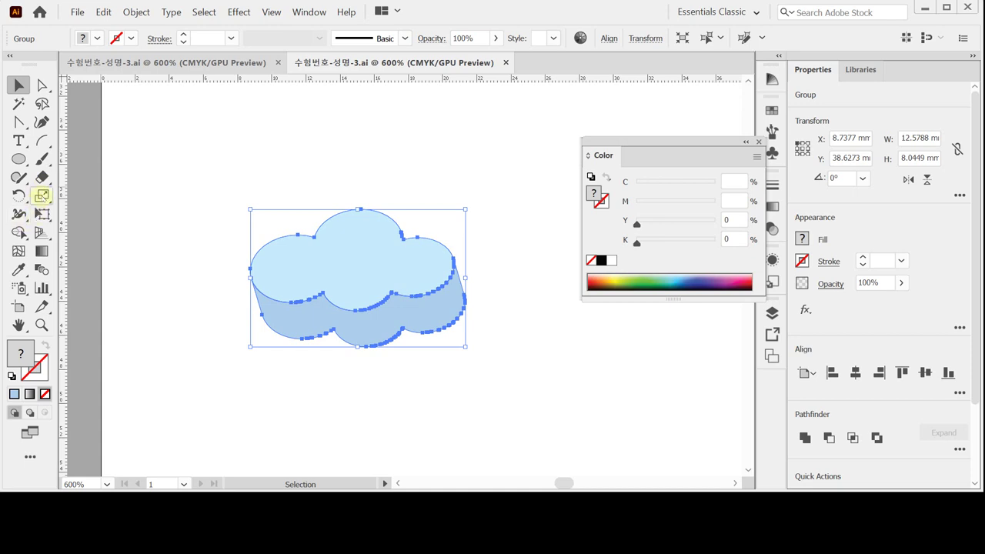
pyautogui.doubleClick(42, 195)
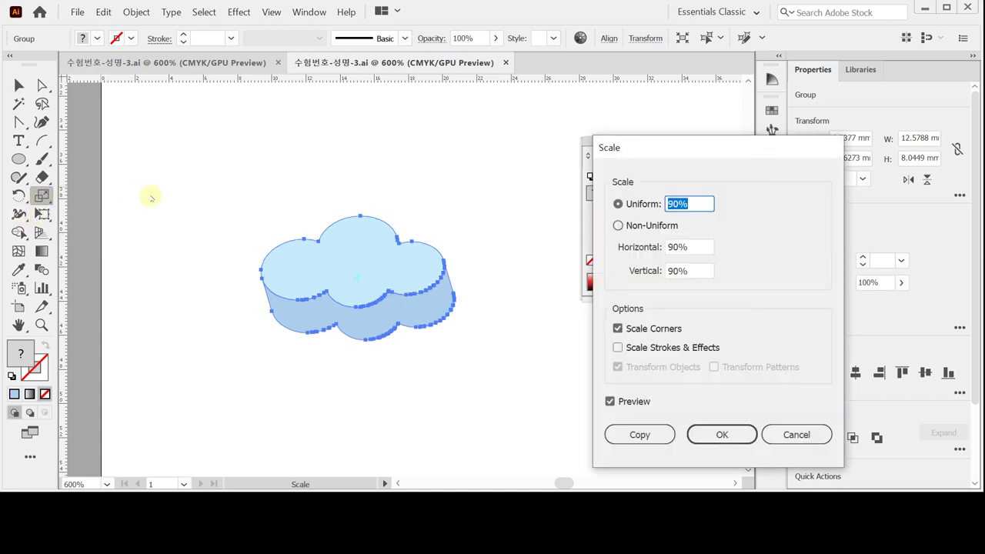
pyautogui.write('60')
pyautogui.click(642, 434)
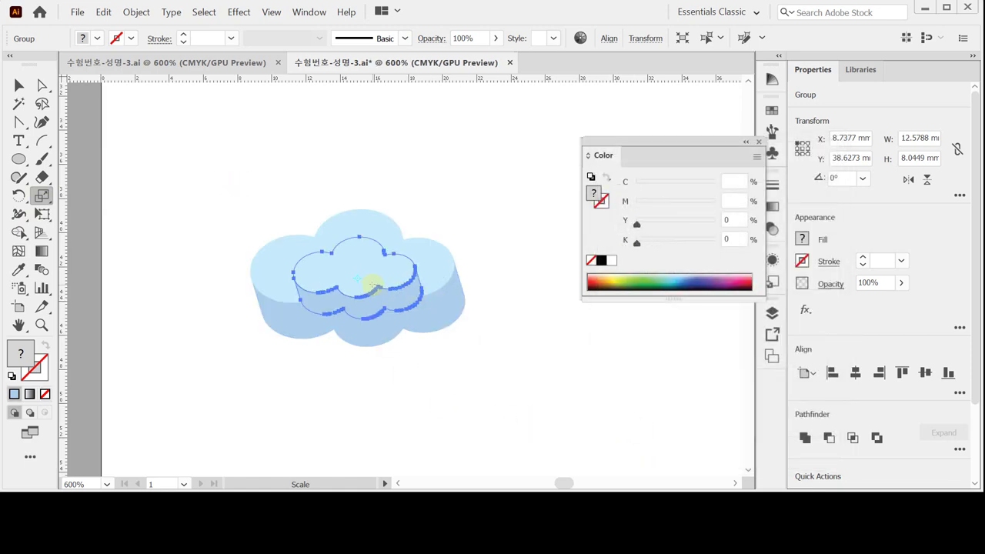
# Move the small cloud to the lower right of the large one, at about X 22.4 mm, Y 44.7 mm.
pyautogui.moveTo(380, 296); pyautogui.dragTo(542, 348)
pyautogui.moveTo(449, 314); pyautogui.dragTo(330, 268)
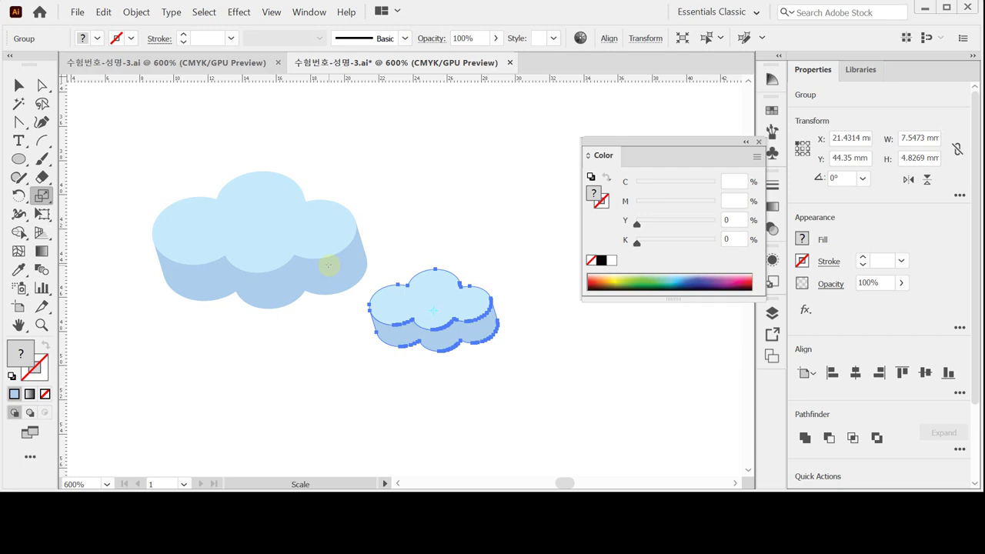
pyautogui.moveTo(328, 266); pyautogui.dragTo(413, 246)
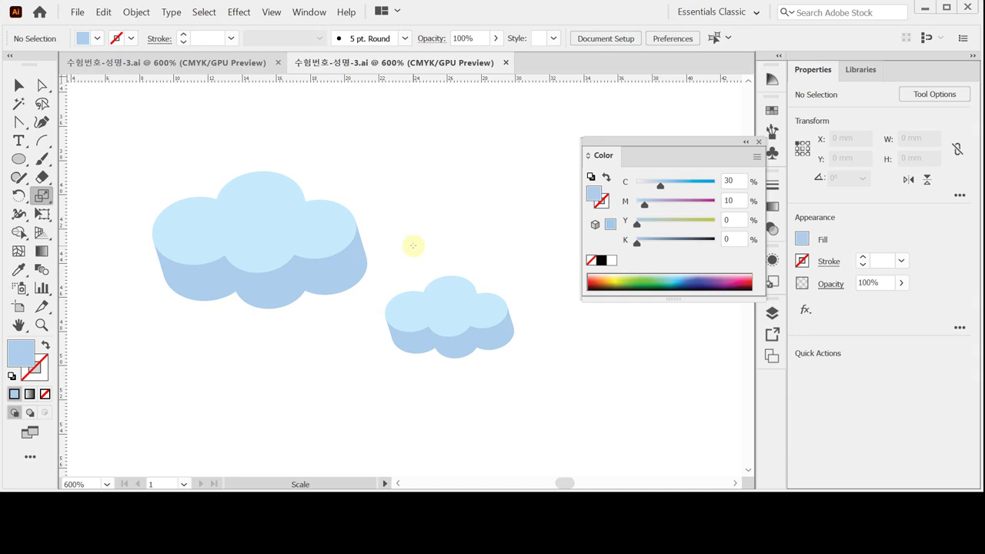
# Isolate the small cloud down to its individual shapes and set its top face's fill to C20 M10 Y0 K0.
pyautogui.click(21, 84)
pyautogui.click(467, 315)
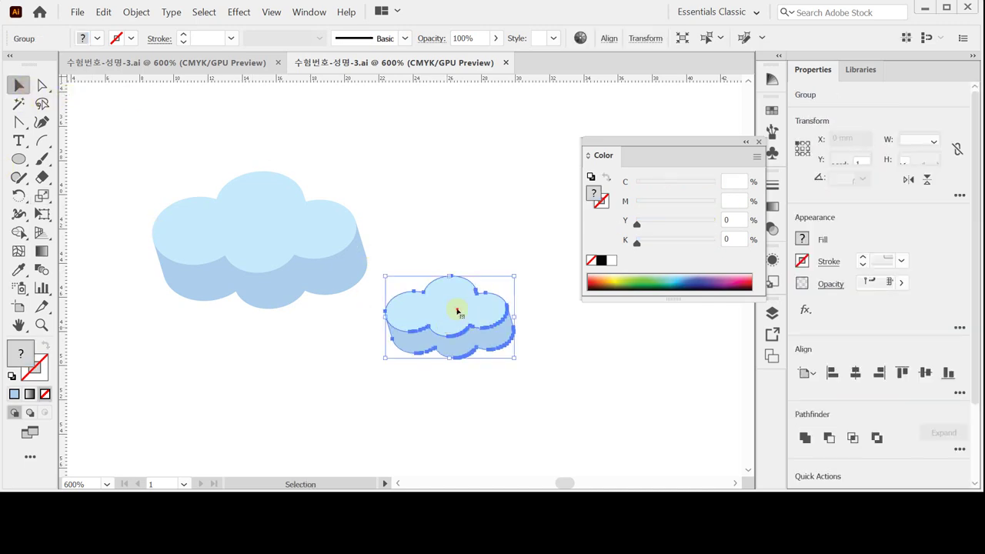
pyautogui.doubleClick(457, 311)
pyautogui.doubleClick(457, 311)
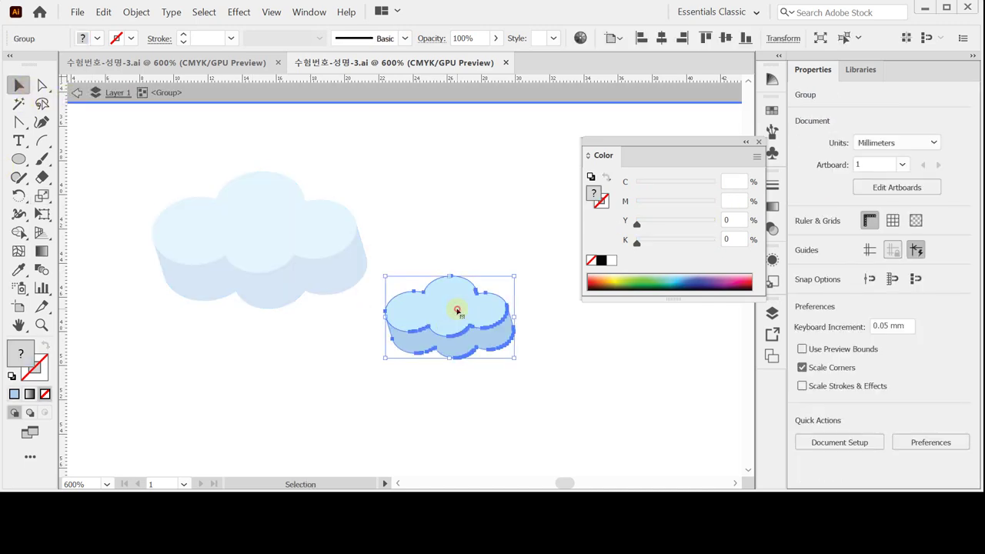
pyautogui.click(457, 311)
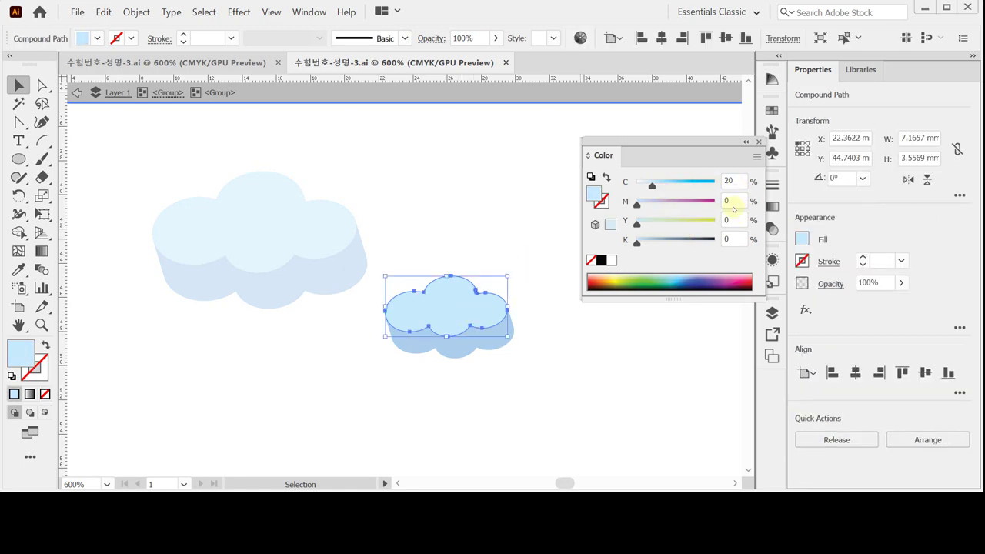
pyautogui.click(735, 201)
pyautogui.write('10')
pyautogui.press('Return')
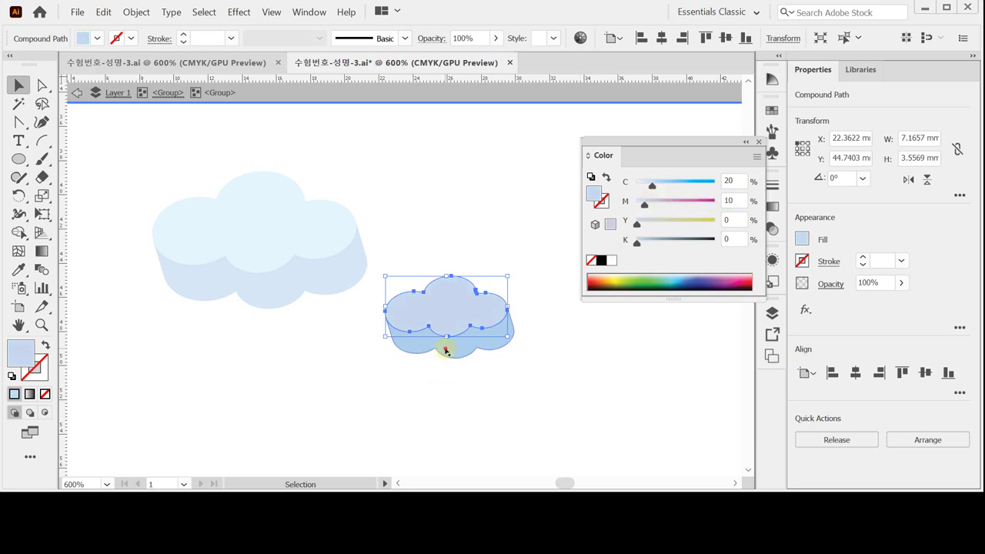
# Set the fill of the small cloud's side shape to C30 M40 Y0 K10.
pyautogui.click(444, 348)
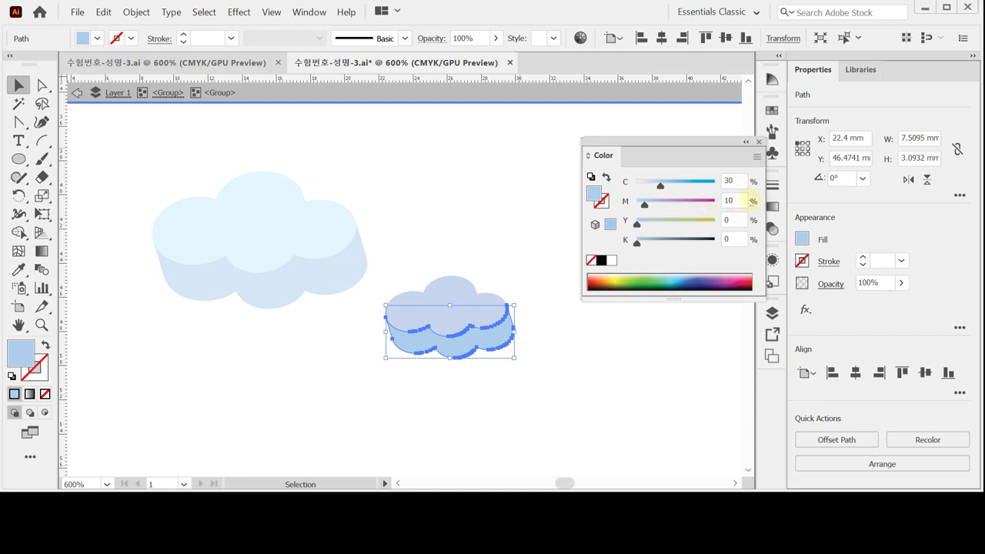
pyautogui.doubleClick(735, 200)
pyautogui.write('40')
pyautogui.press('Tab')
pyautogui.press('Tab')
pyautogui.write('10')
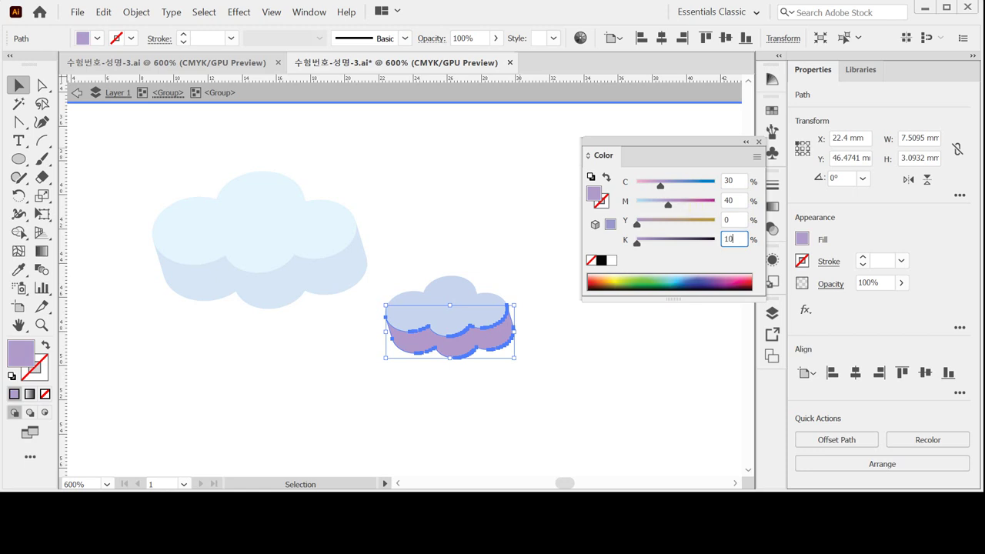
pyautogui.press('Return')
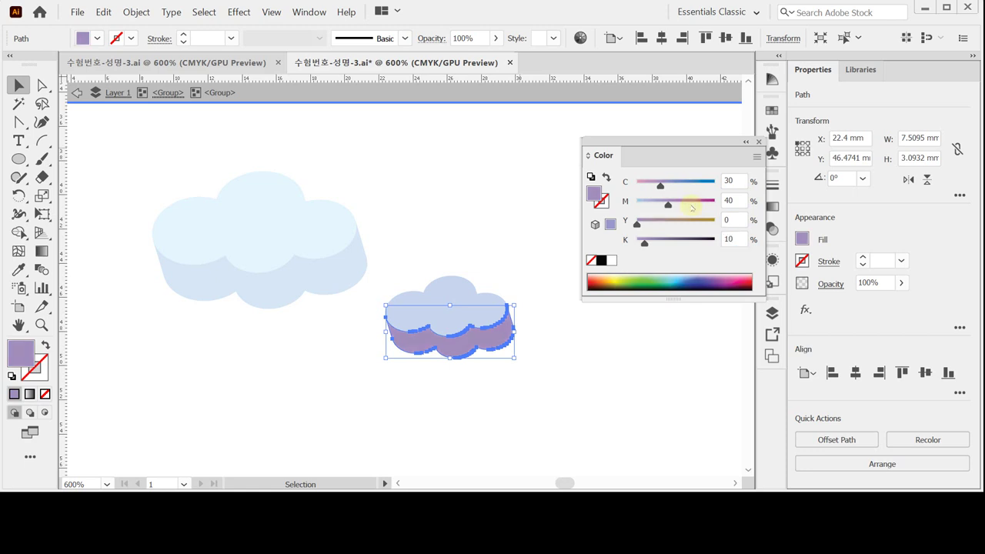
# Deselect the side shape and leave the small cloud's isolation mode.
pyautogui.click(474, 181)
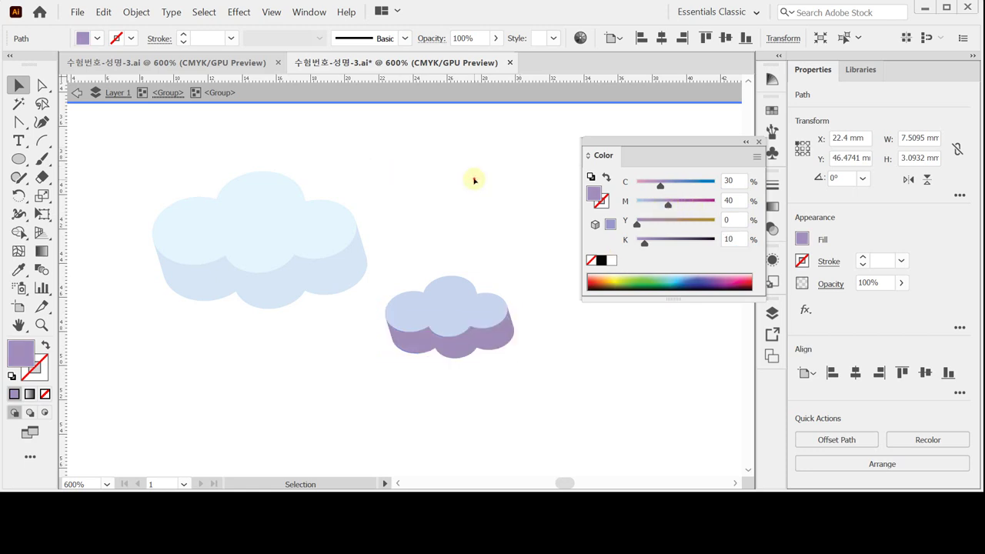
pyautogui.doubleClick(474, 181)
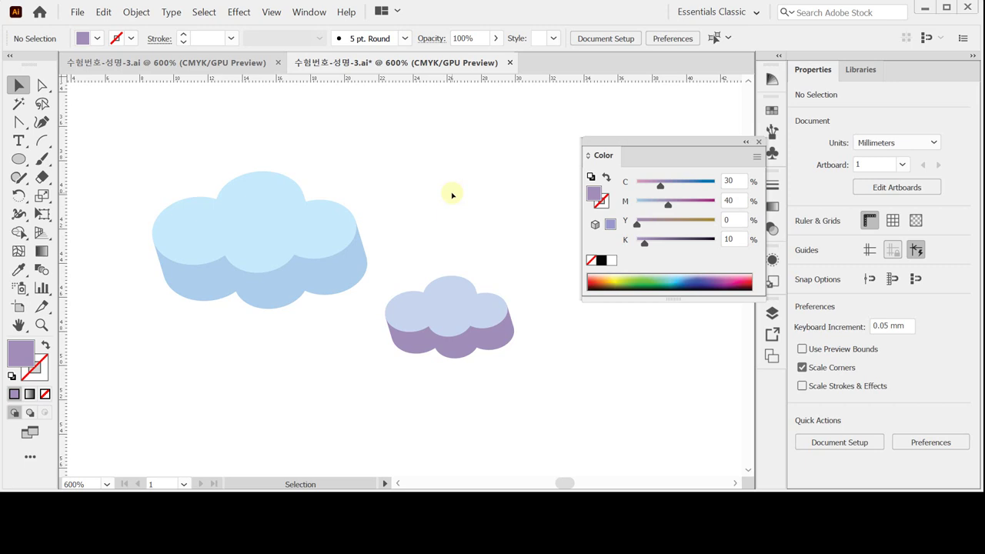
pyautogui.press('ctrl')
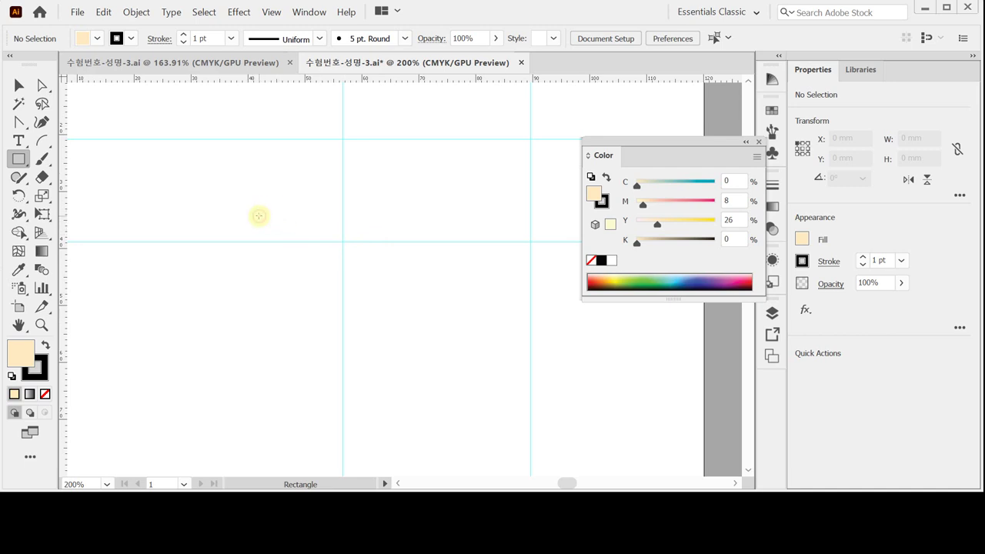
# Create a rectangle 21 mm wide and 37 mm high for the bookmark tag, left of the centre vertical guide.
pyautogui.click(259, 216)
pyautogui.write('21')
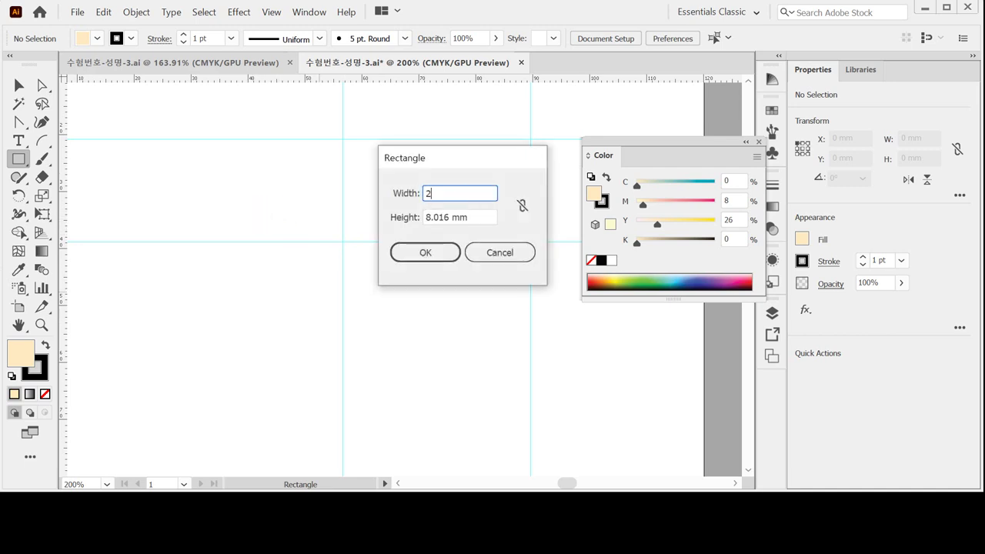
pyautogui.press('Tab')
pyautogui.write('37')
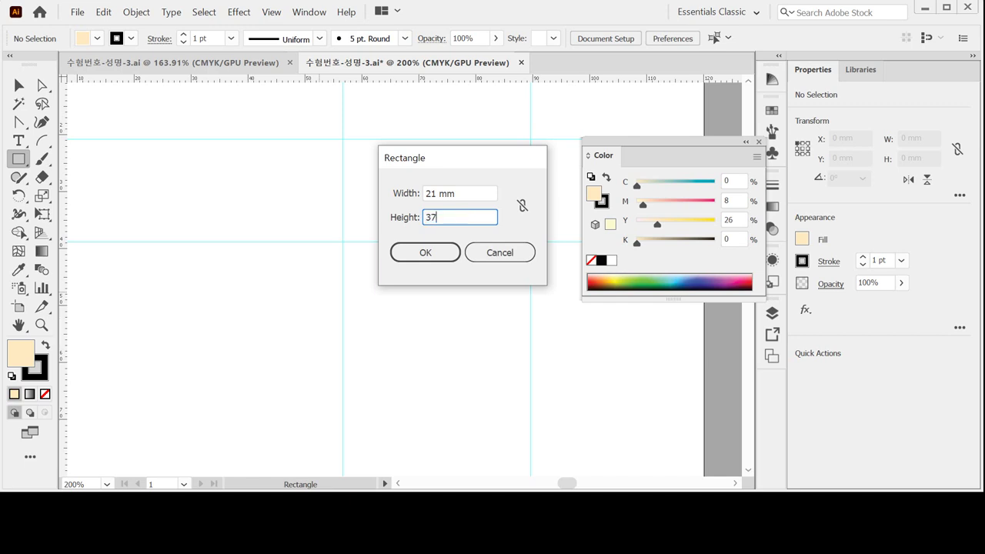
pyautogui.press('Return')
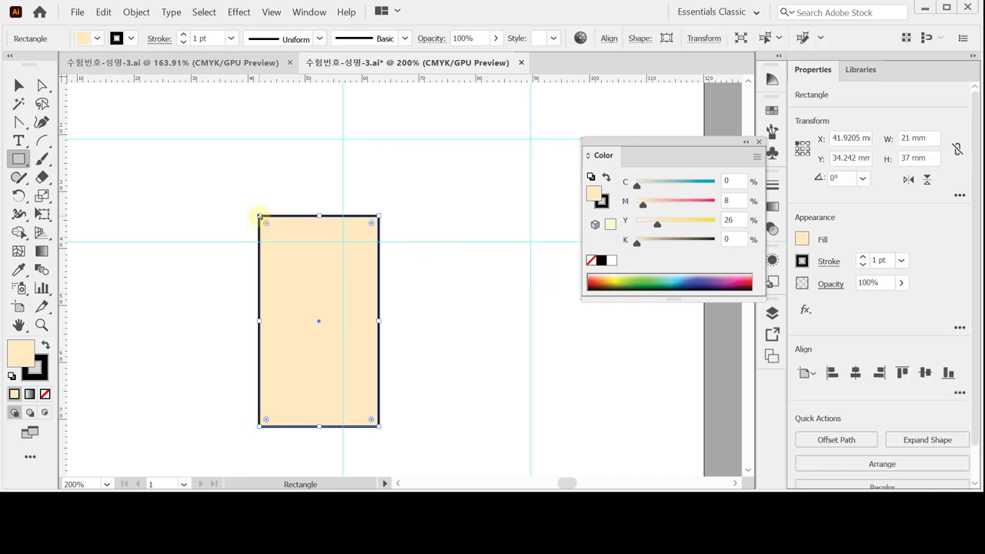
# Nudge the tag rectangle onto the vertical guide, to about X 45.9 mm, Y 35.2 mm.
pyautogui.press('Right')
pyautogui.press('Right')
pyautogui.press('Right')
pyautogui.press('Right')
pyautogui.press('Right')
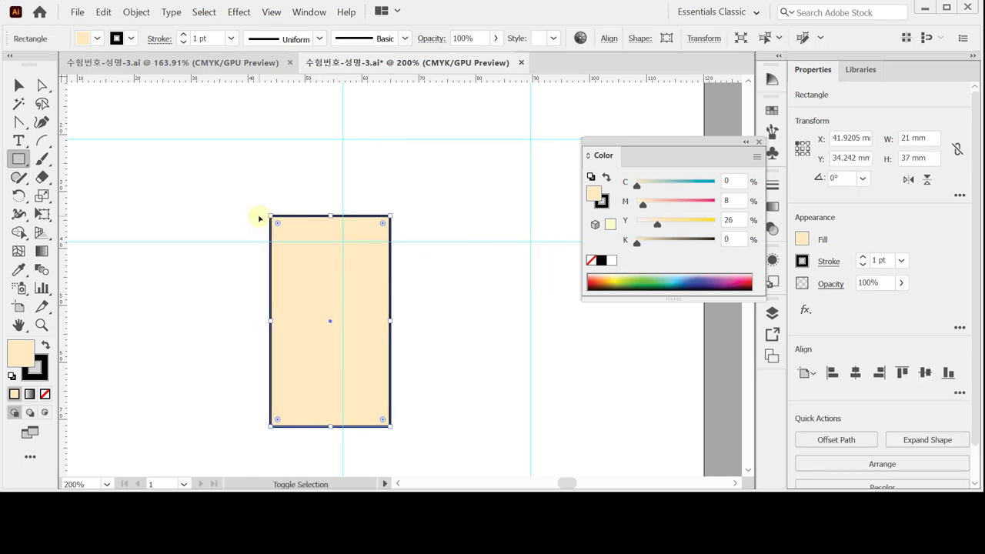
pyautogui.press('Right')
pyautogui.press('Right')
pyautogui.press('Right')
pyautogui.press('Right')
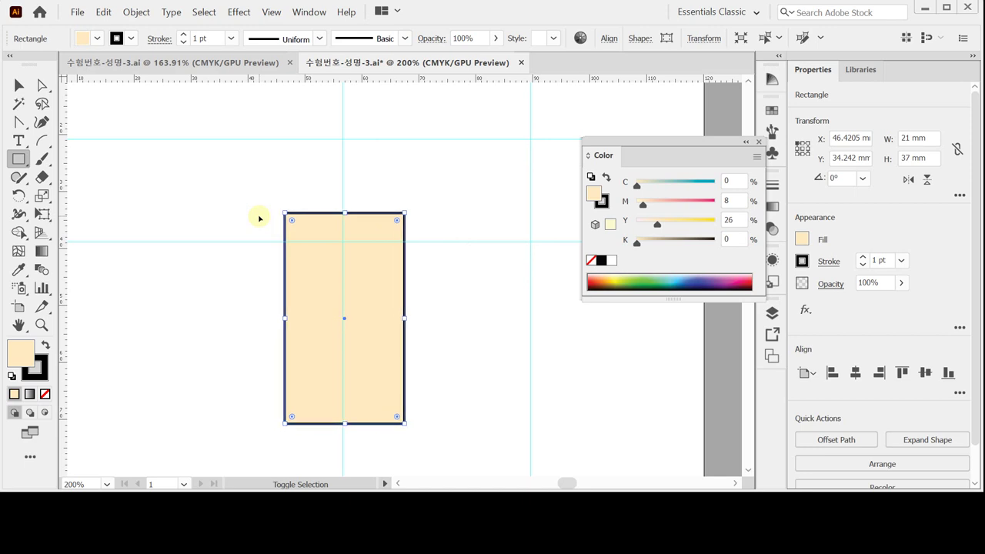
pyautogui.press('Left')
pyautogui.press('Up')
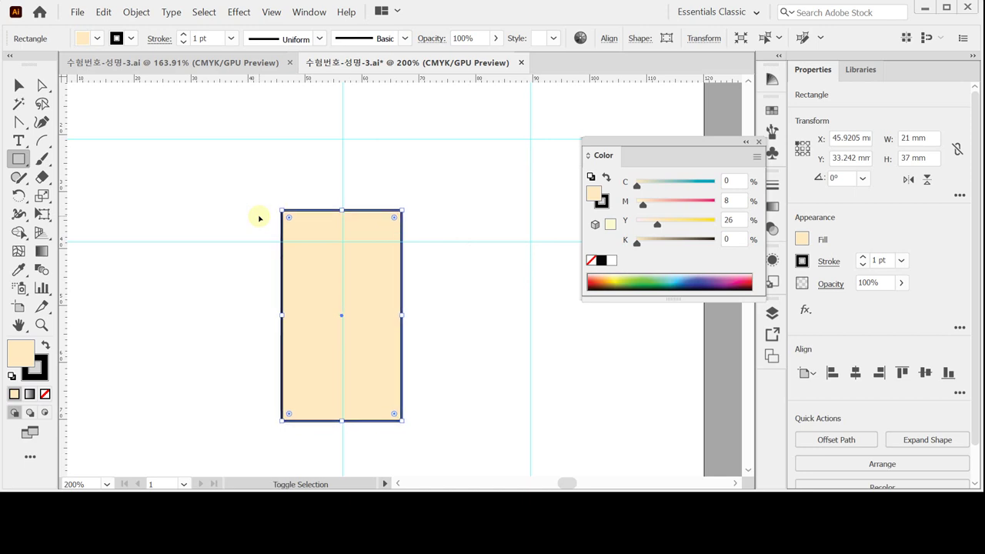
pyautogui.press('Down')
pyautogui.press('Down')
pyautogui.press('Down')
pyautogui.press('Down')
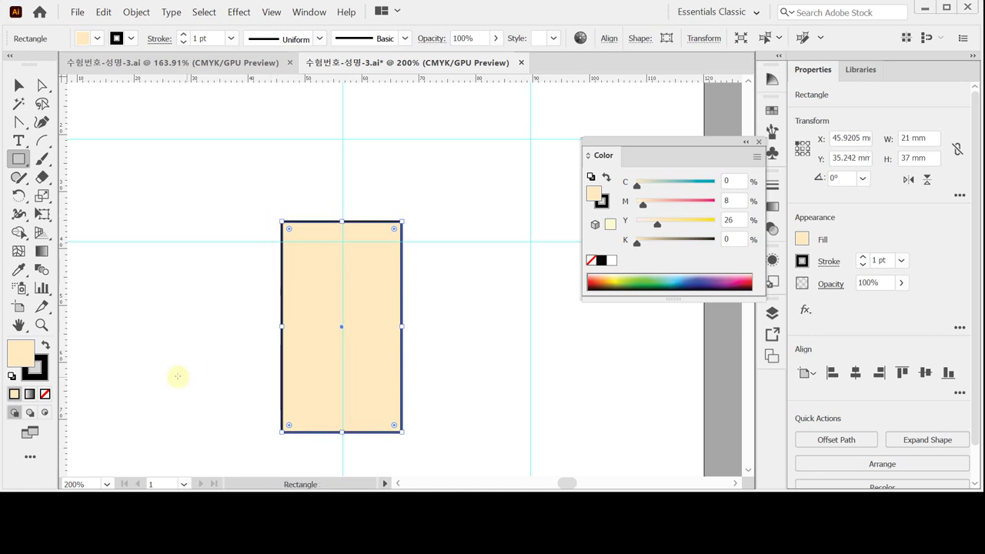
# Remove the tag rectangle's stroke and nudge it slightly right to about X 46.07 mm, centring it on the guide.
pyautogui.click(40, 375)
pyautogui.click(44, 394)
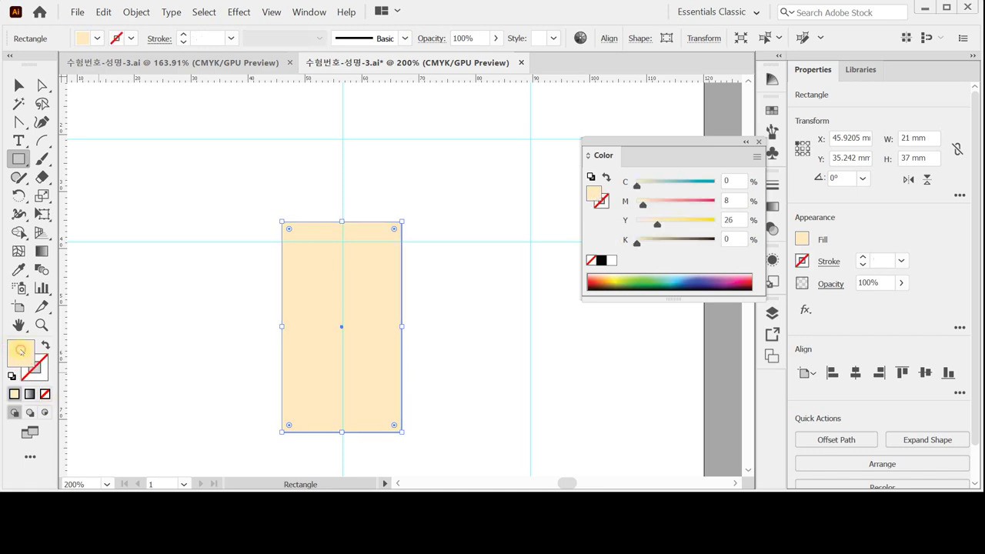
pyautogui.click(24, 351)
pyautogui.press('Right')
pyautogui.press('Right')
pyautogui.press('Right')
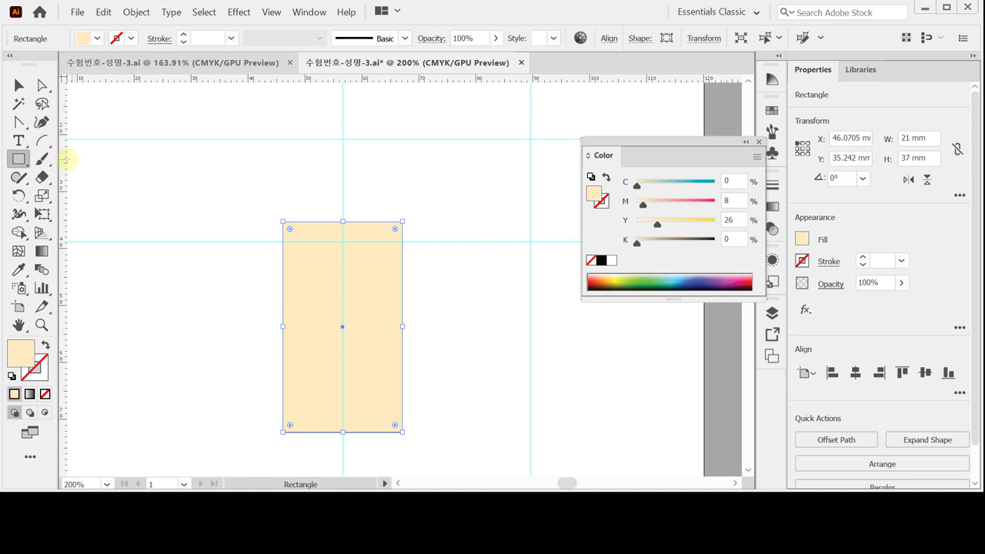
# Add an anchor point to the middle of the rectangle's top edge, on the vertical guide.
pyautogui.click(42, 85)
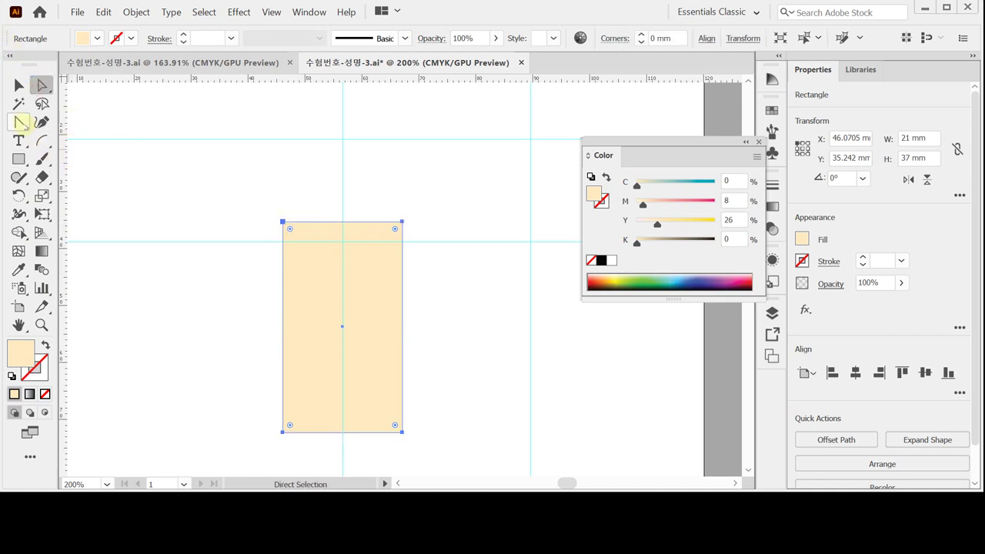
pyautogui.click(18, 122)
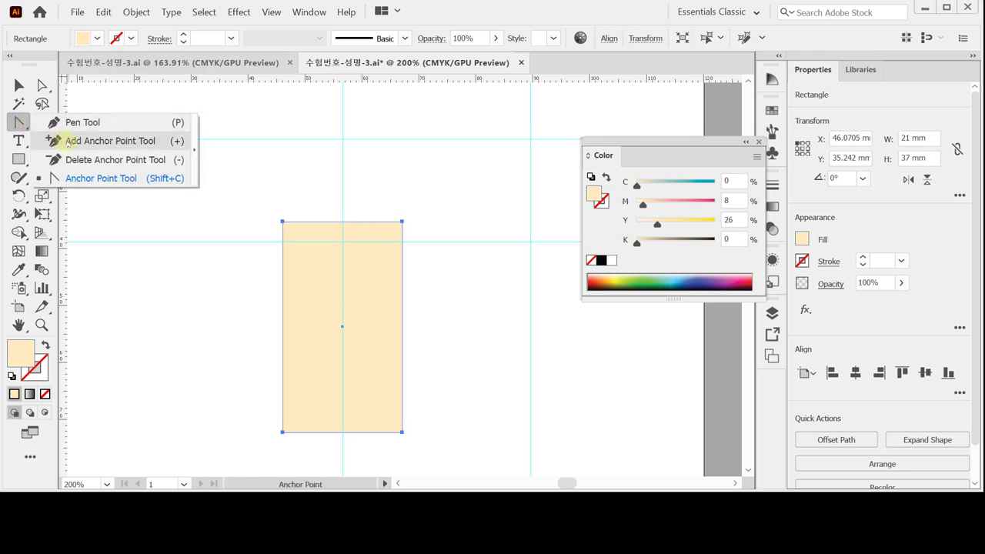
pyautogui.click(108, 141)
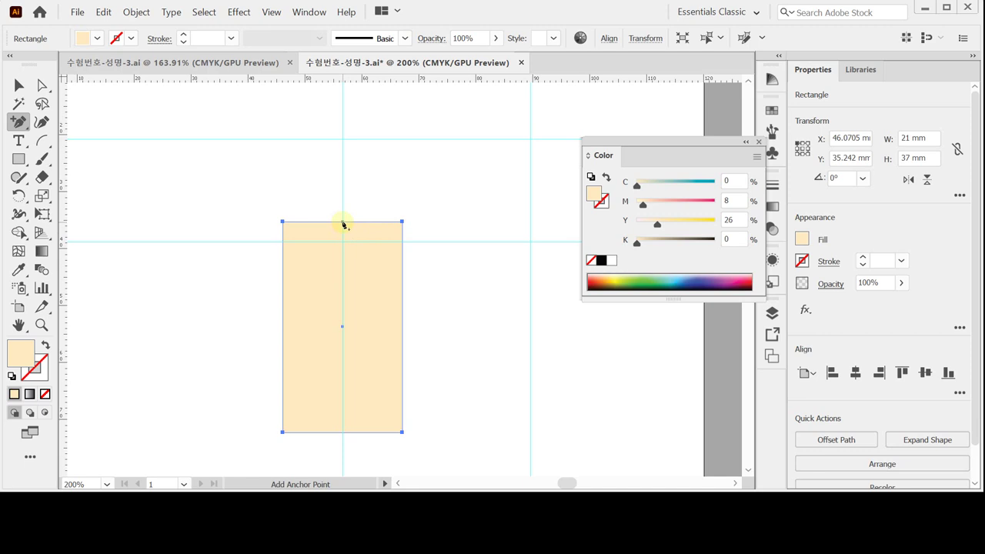
pyautogui.click(343, 222)
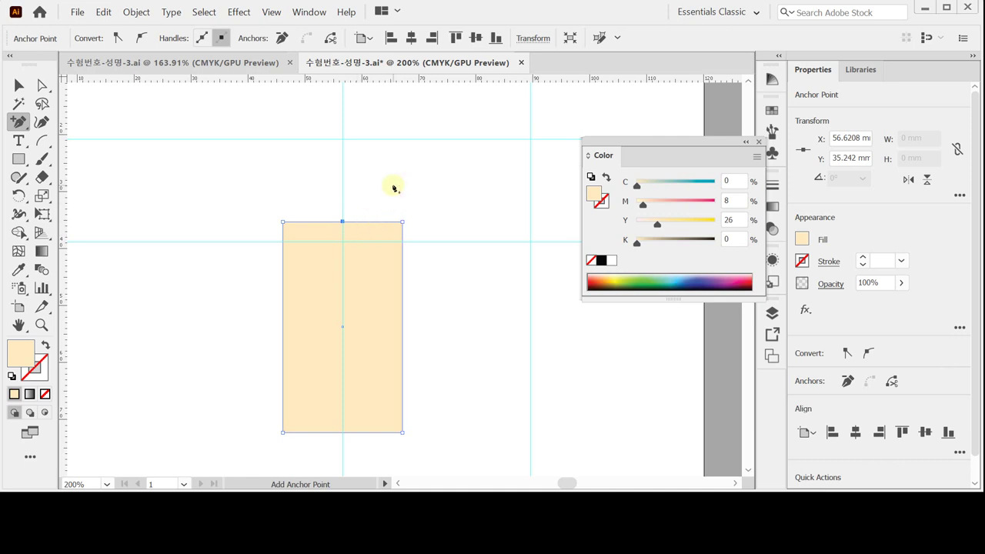
# Raise the new anchor point by 10 mm to about Y 25.2 mm, giving the tag a pointed top.
pyautogui.press('Up')
pyautogui.press('Up')
pyautogui.press('Up')
pyautogui.press('Up')
pyautogui.press('Up')
pyautogui.press('Up')
pyautogui.press('Up')
pyautogui.press('Up')
pyautogui.press('Up')
pyautogui.press('Up')
pyautogui.press('Up')
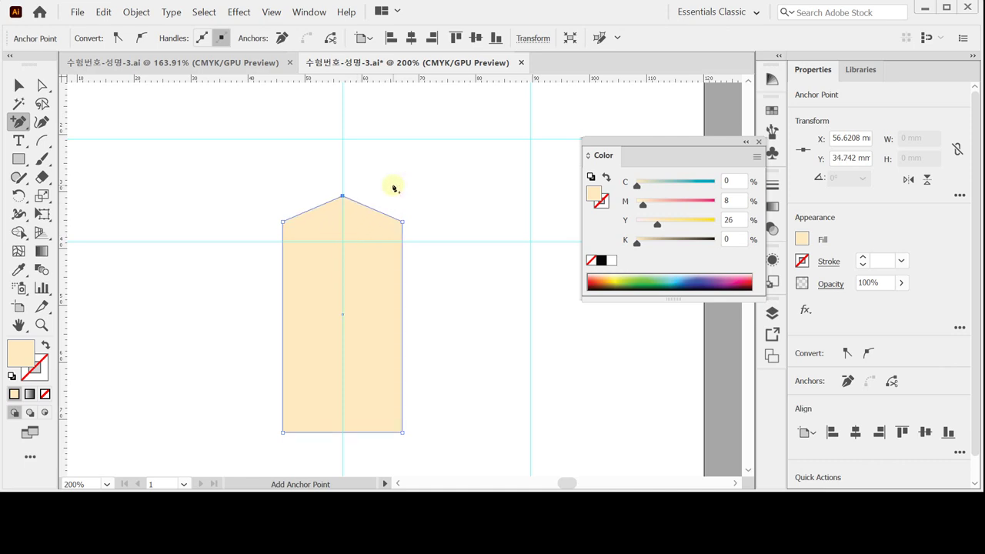
pyautogui.press('Up')
pyautogui.press('Up')
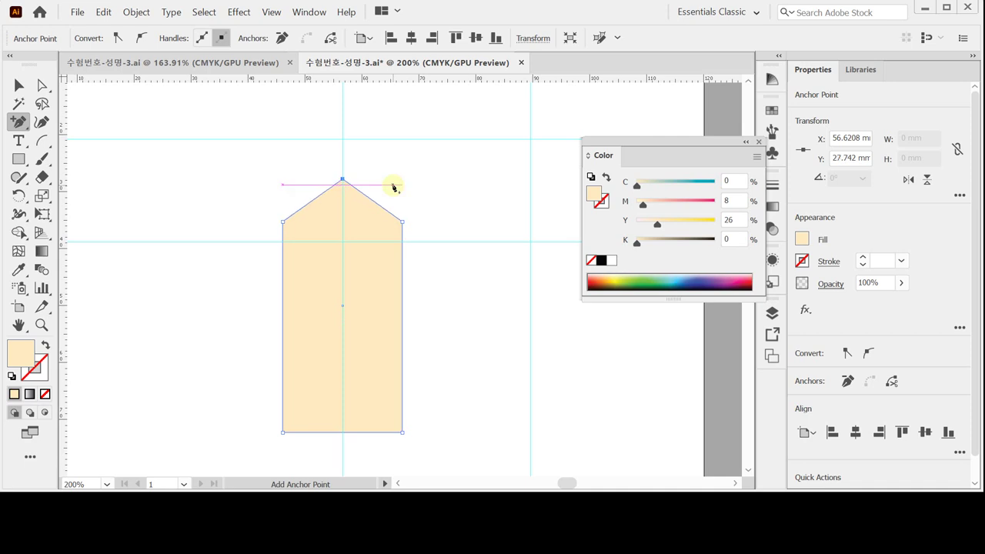
pyautogui.press('Up')
pyautogui.press('Up')
pyautogui.press('Up')
pyautogui.press('Up')
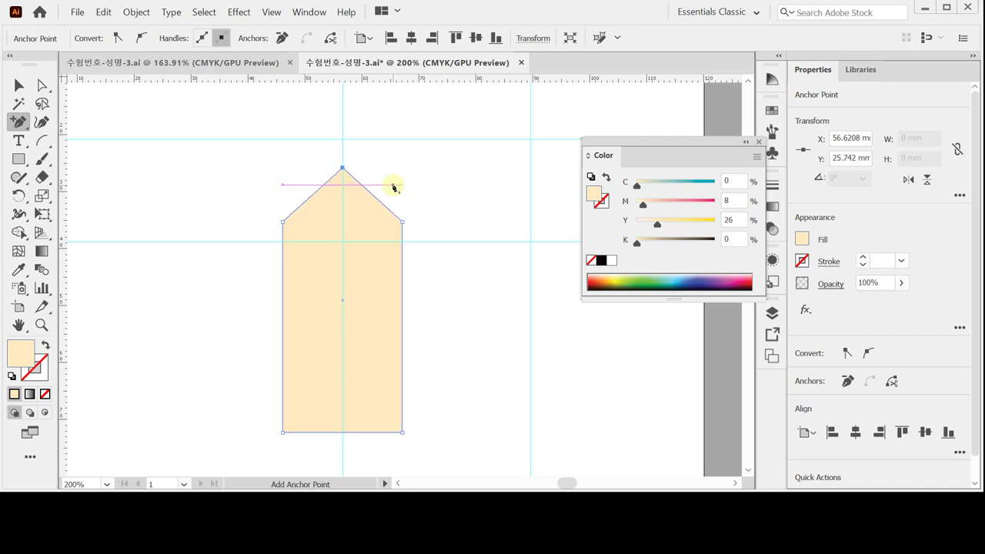
pyautogui.press('Up')
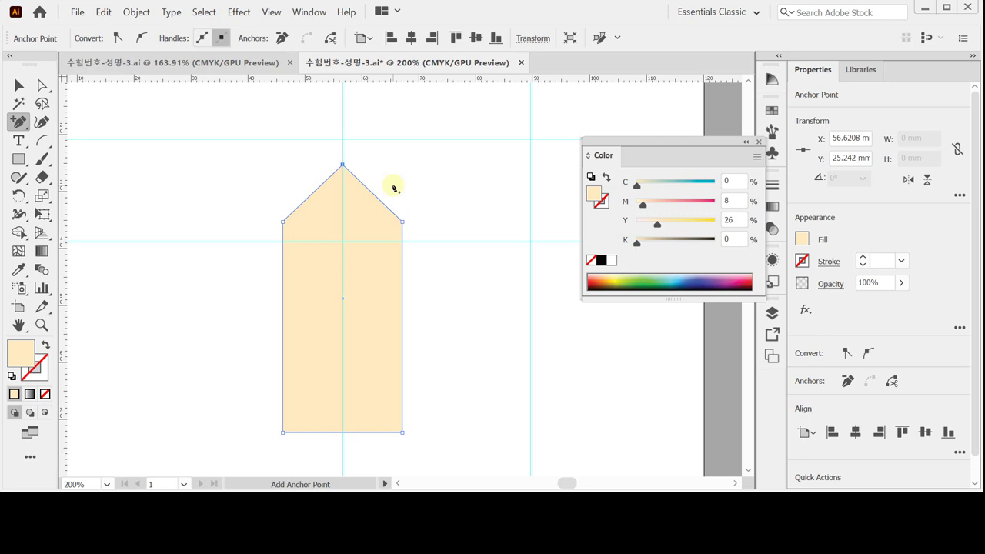
# Try rounding all corners of the pointed tag to about 2.4 mm with live corners, and undo the rounding.
pyautogui.press('v')
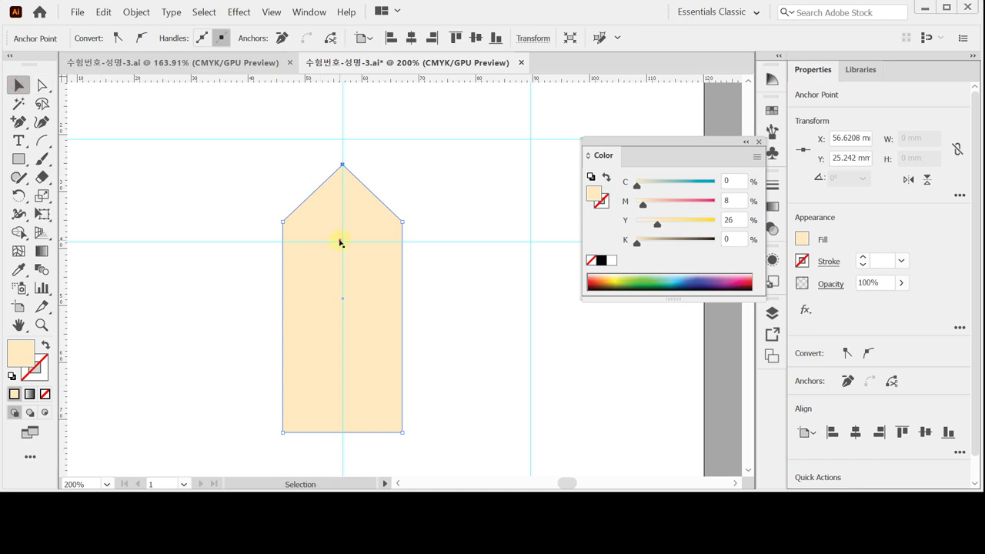
pyautogui.click(344, 207)
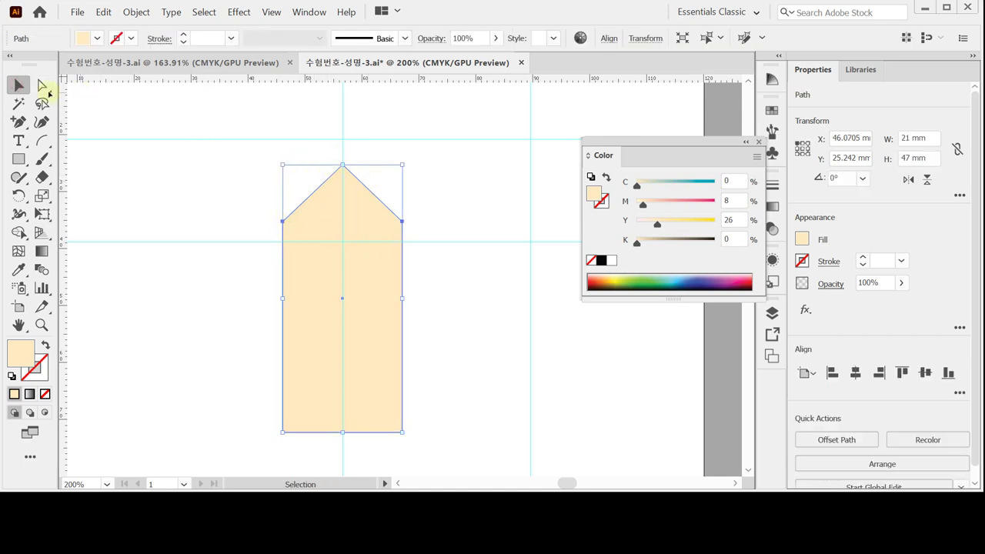
pyautogui.press('a')
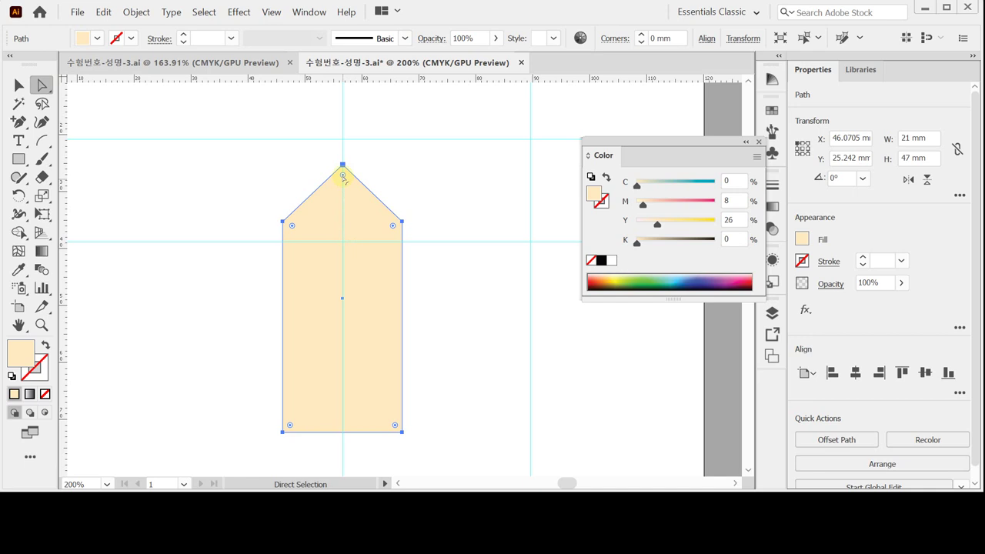
pyautogui.moveTo(343, 177); pyautogui.dragTo(344, 186)
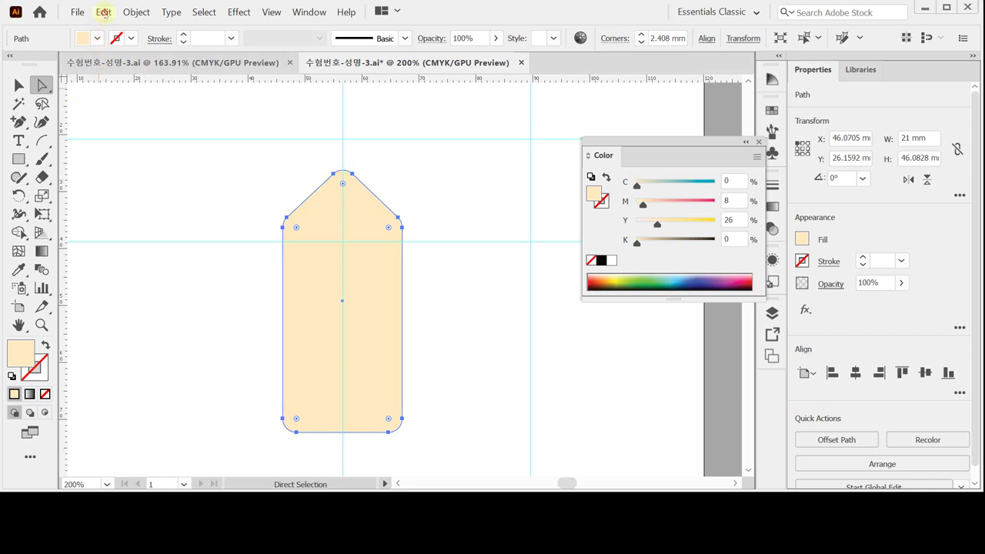
pyautogui.click(103, 12)
pyautogui.click(111, 29)
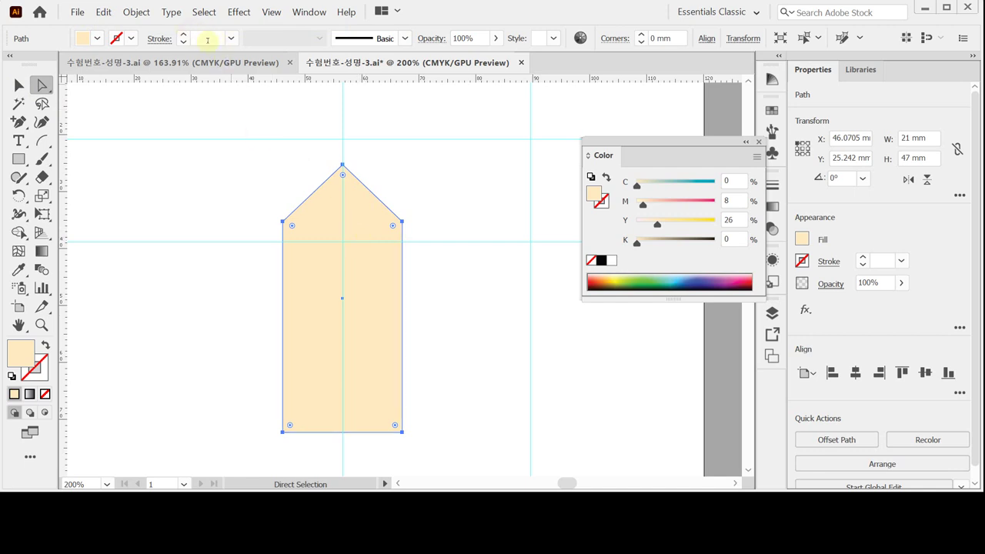
# Apply a Round Corners effect with a 2 mm radius to the pointed tag.
pyautogui.click(239, 13)
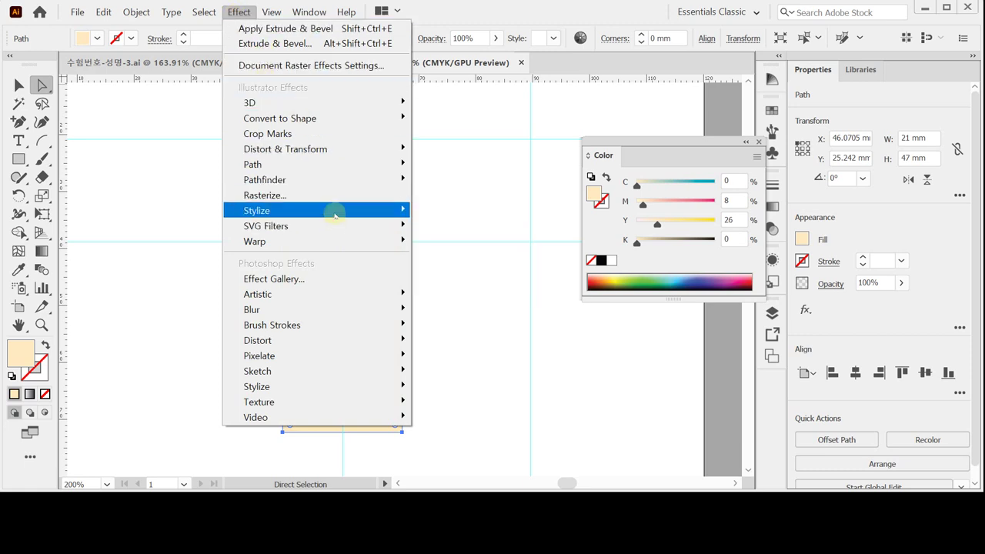
pyautogui.moveTo(345, 211)
pyautogui.click(489, 275)
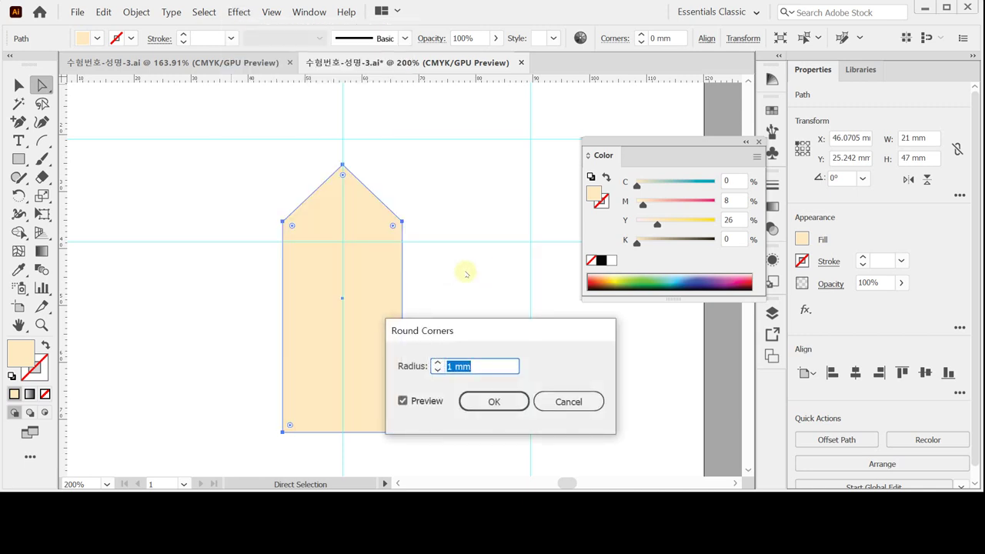
pyautogui.click(437, 363)
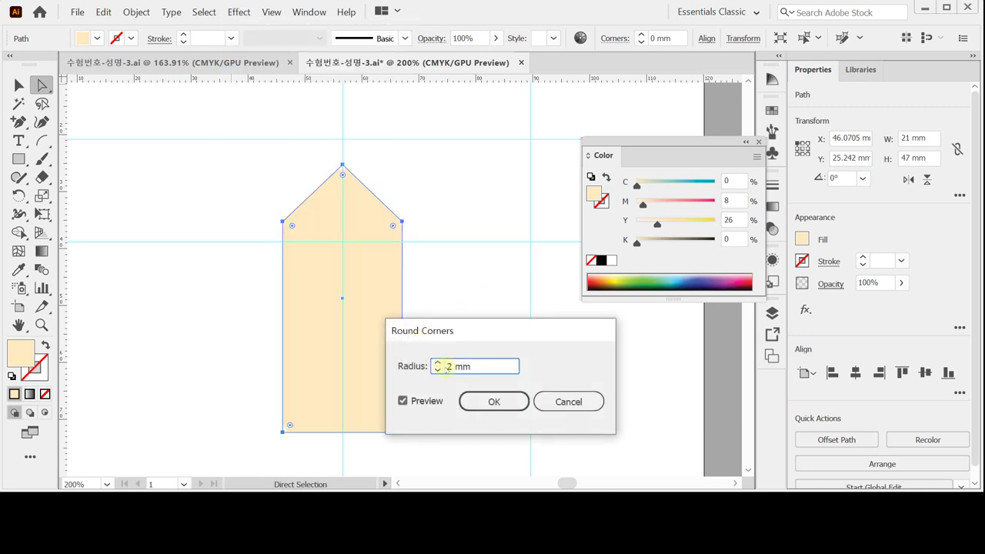
pyautogui.click(492, 401)
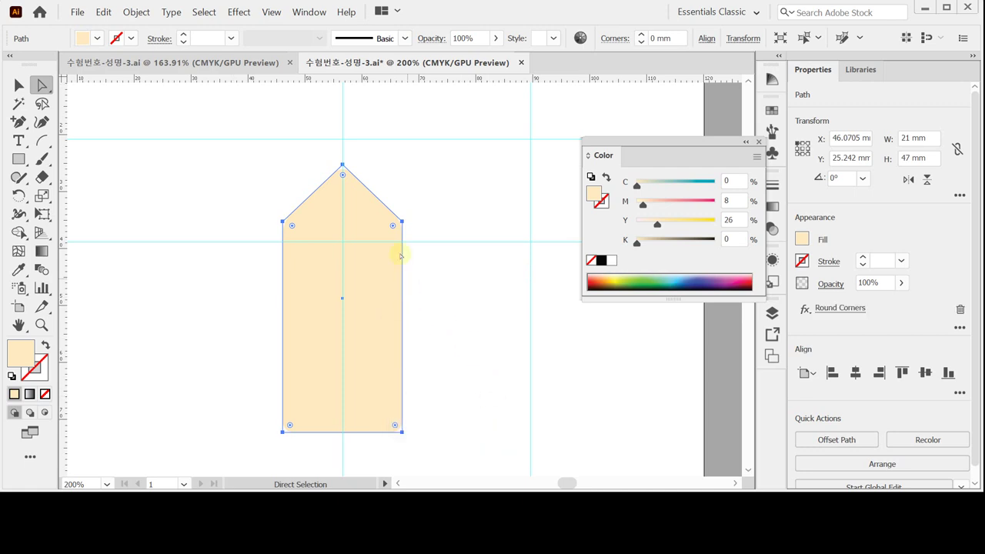
pyautogui.click(437, 176)
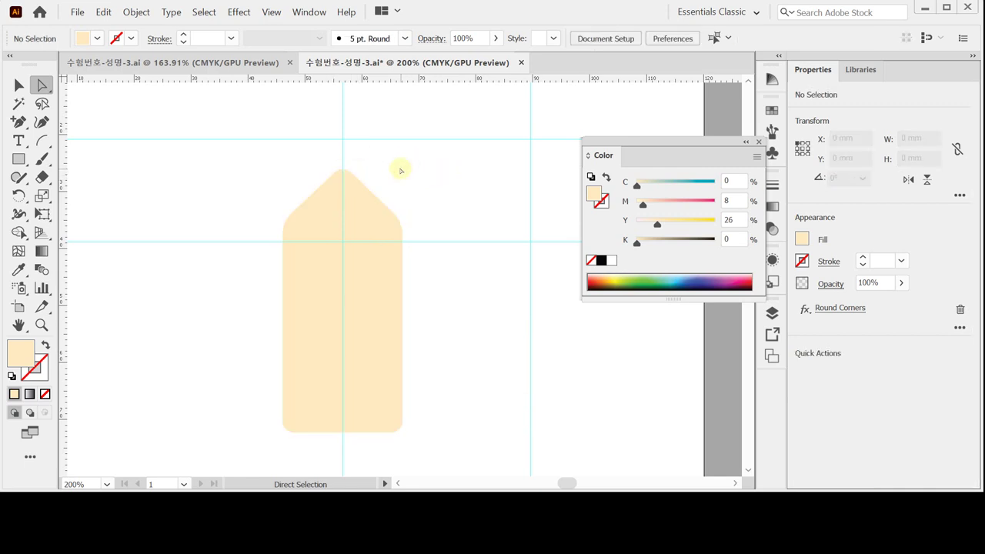
# Check the tag's path in outline view, return to preview, and expand the tag's appearance into real rounded corners.
pyautogui.hotkey('ctrl', 'y')
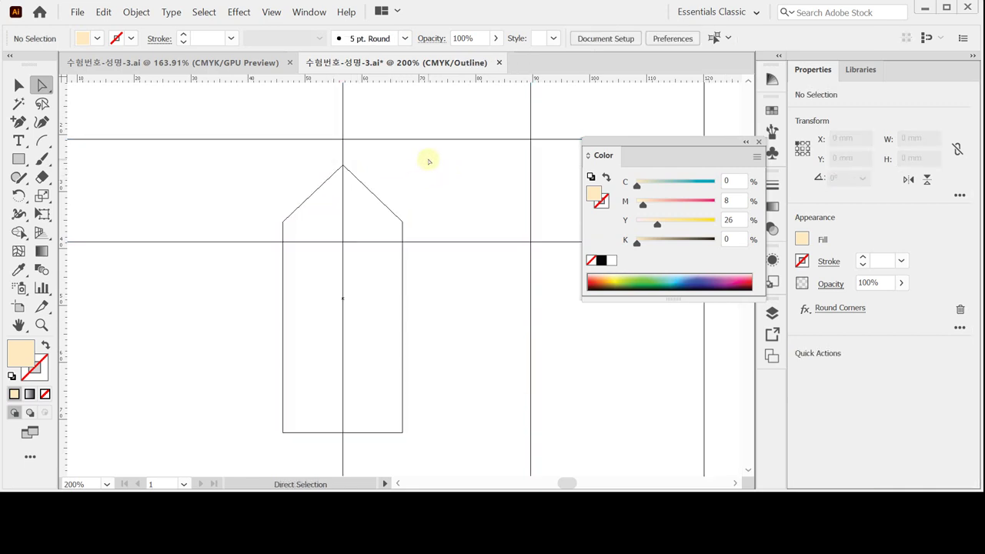
pyautogui.press('ctrl')
pyautogui.hotkey('ctrl', 'y')
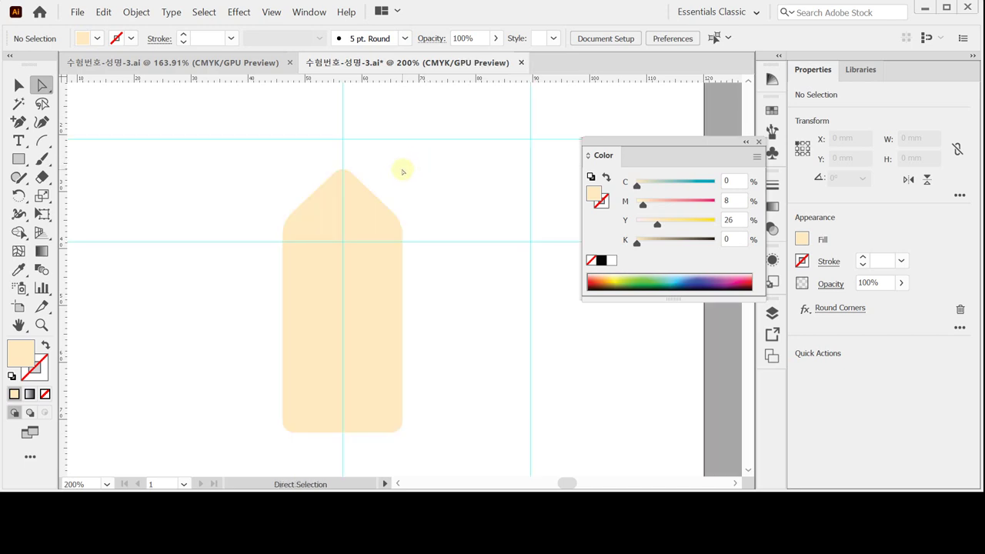
pyautogui.click(361, 225)
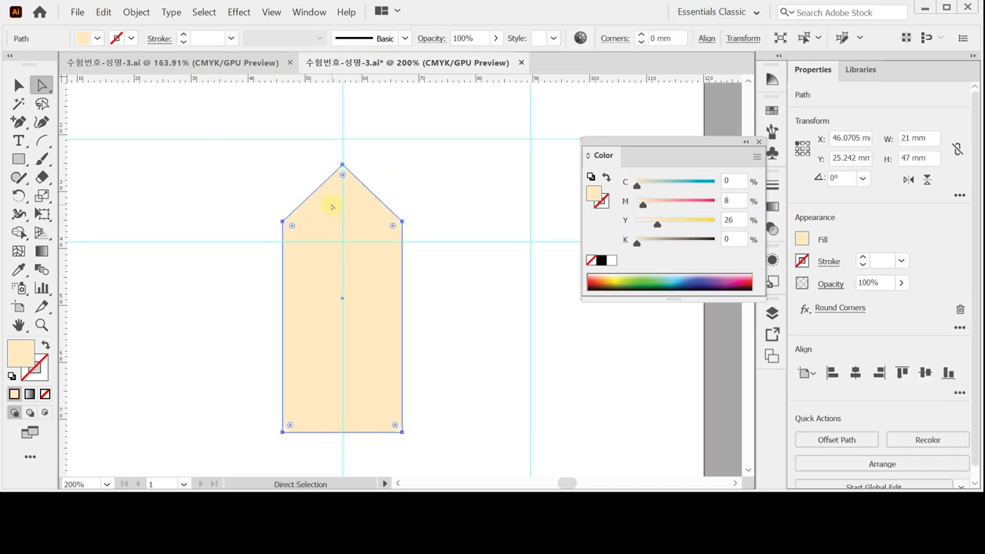
pyautogui.click(136, 12)
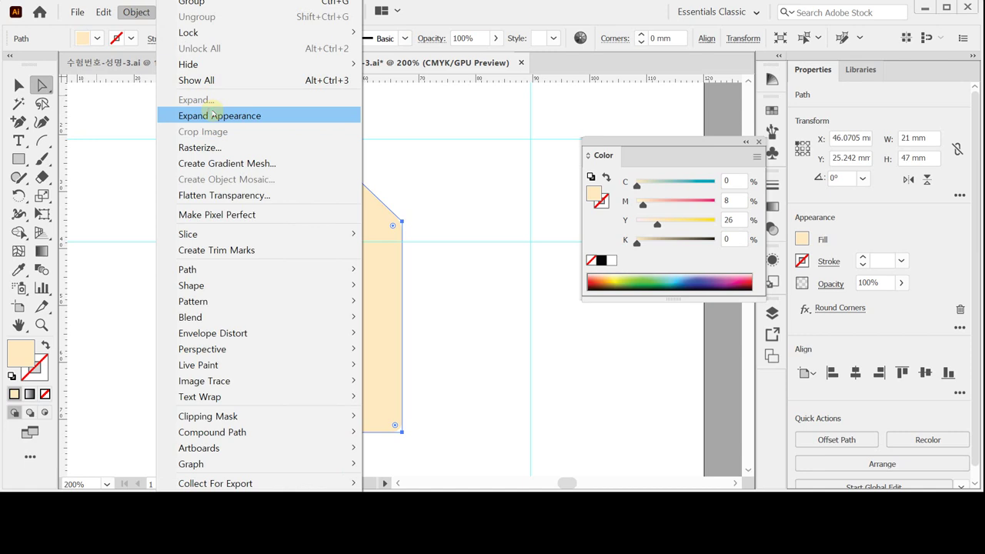
pyautogui.click(218, 115)
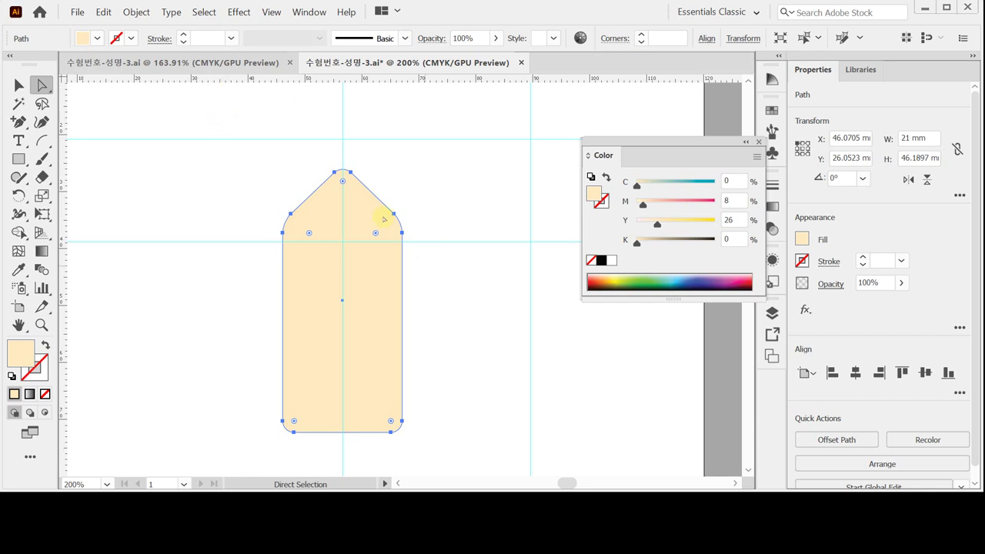
# Change the tag's fill to magenta 40% and yellow 50%, and deselect it.
pyautogui.click(729, 201)
pyautogui.doubleClick(729, 201)
pyautogui.write('40')
pyautogui.press('Tab')
pyautogui.write('50')
pyautogui.press('Return')
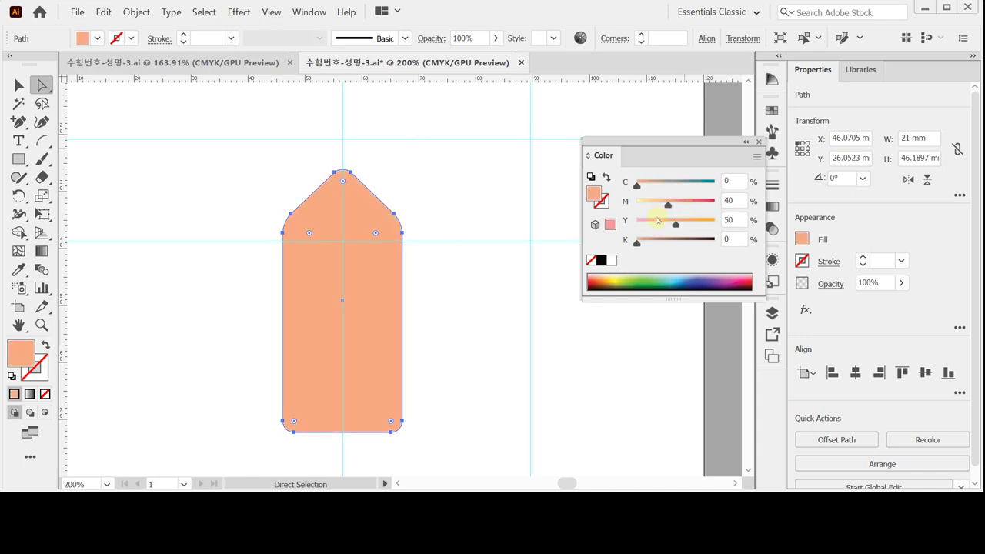
pyautogui.click(433, 184)
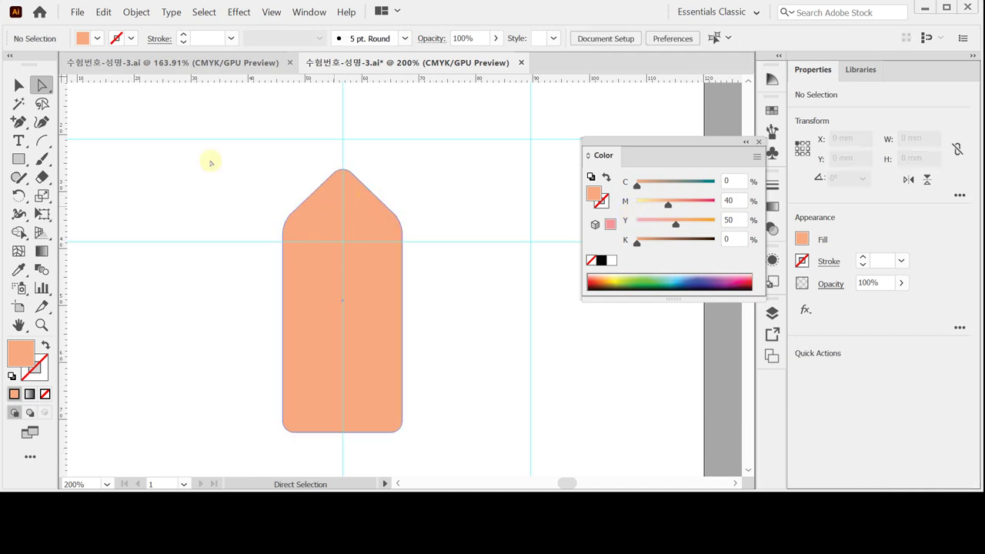
# Draw a circle about 3.2 mm in diameter on the vertical guide near the tag's pointed top.
pyautogui.click(21, 158)
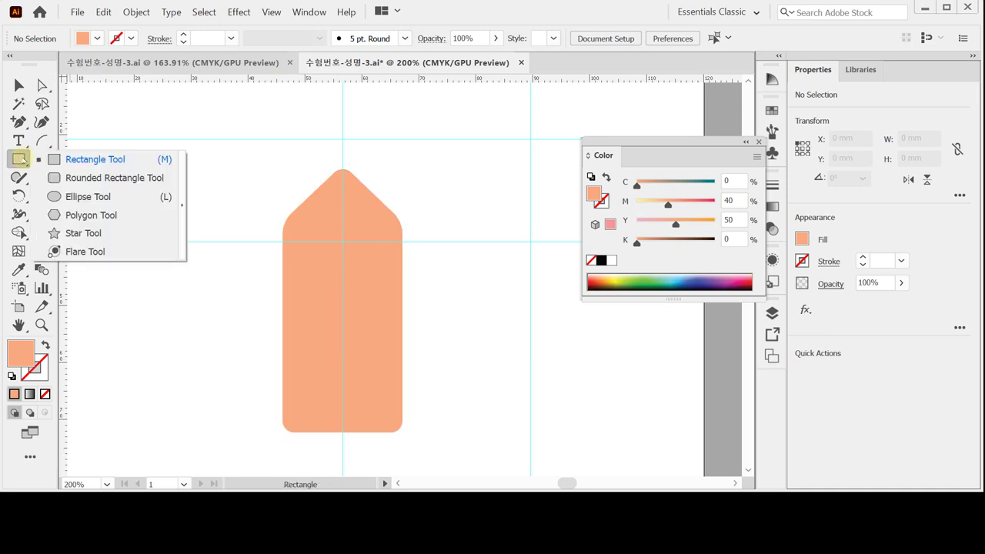
pyautogui.click(77, 197)
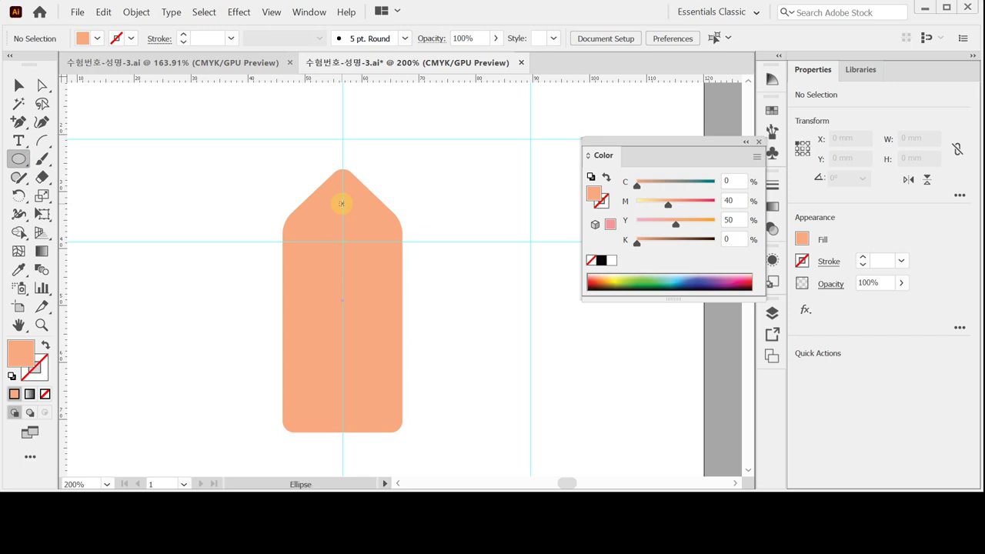
pyautogui.moveTo(342, 207); pyautogui.dragTo(346, 217)
pyautogui.moveTo(344, 218); pyautogui.dragTo(346, 218)
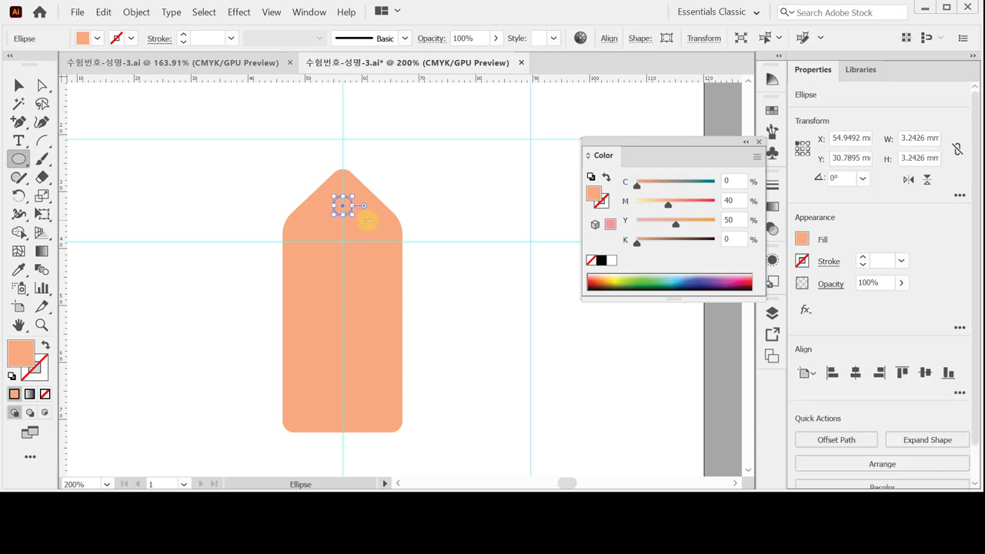
# Centre the circle horizontally with the tag and subtract it from the tag to punch a hole.
pyautogui.press('v')
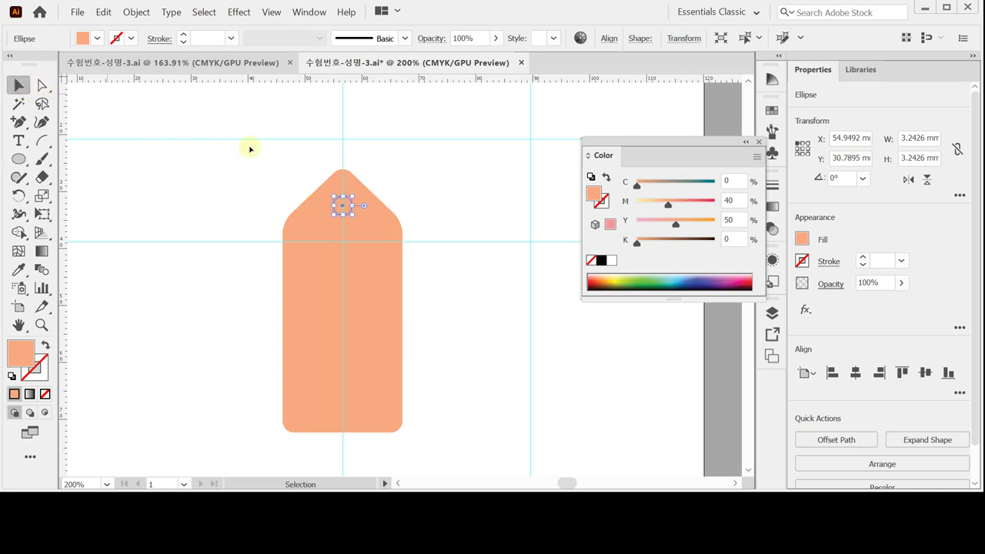
pyautogui.keyDown('shift'); pyautogui.click(363, 246); pyautogui.keyUp('shift')
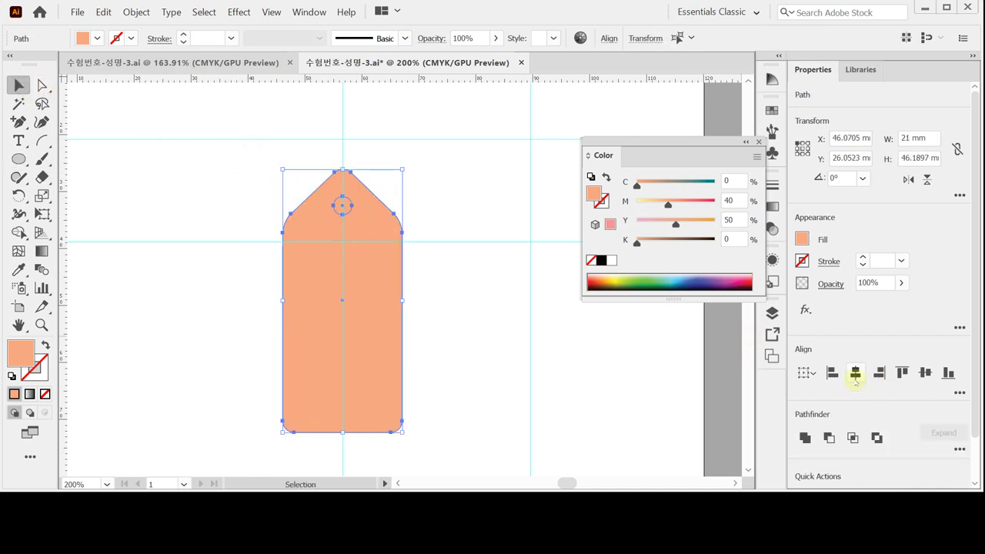
pyautogui.click(856, 374)
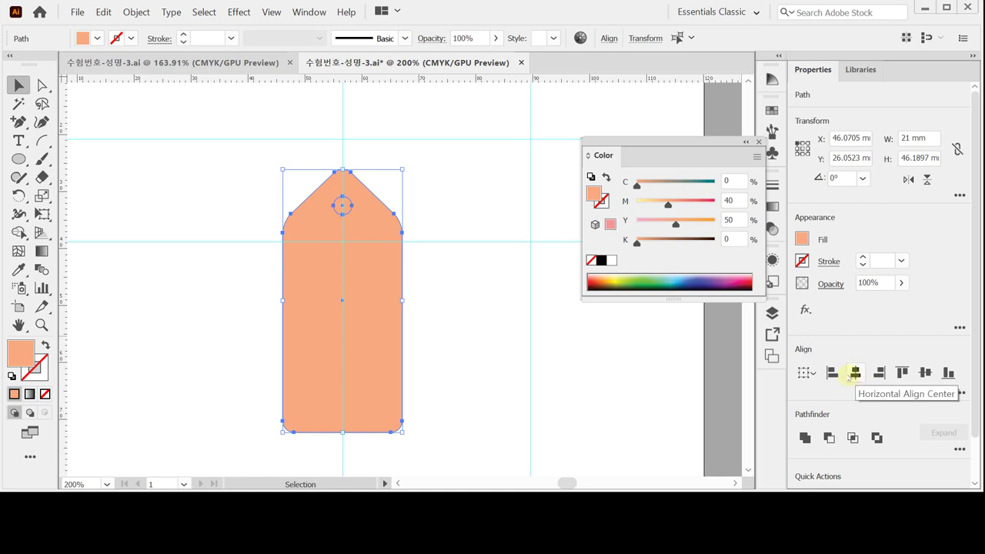
pyautogui.click(829, 438)
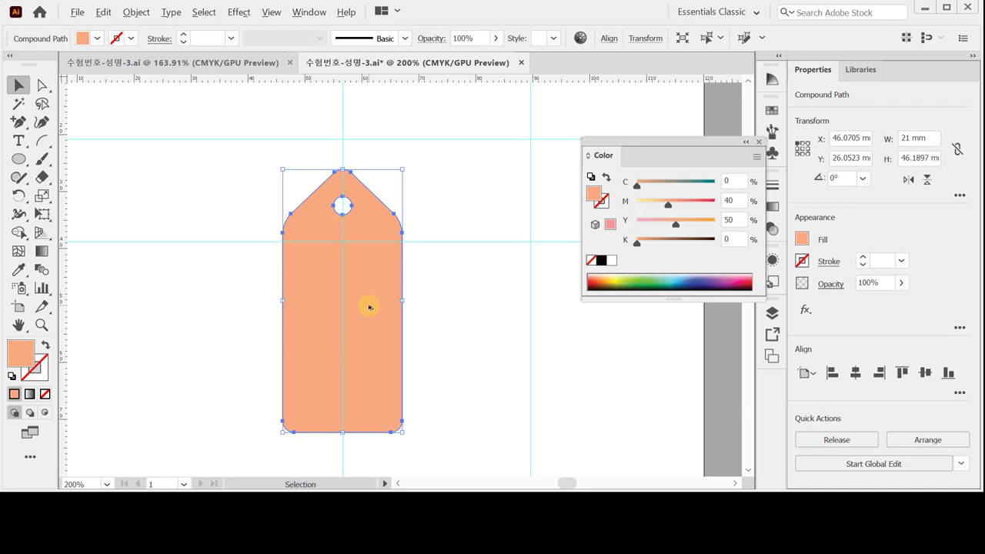
# Place a copy of the tag 10.5 mm to its left at the same height, and give the copy a linear gradient fill.
pyautogui.moveTo(368, 307); pyautogui.dragTo(307, 302)
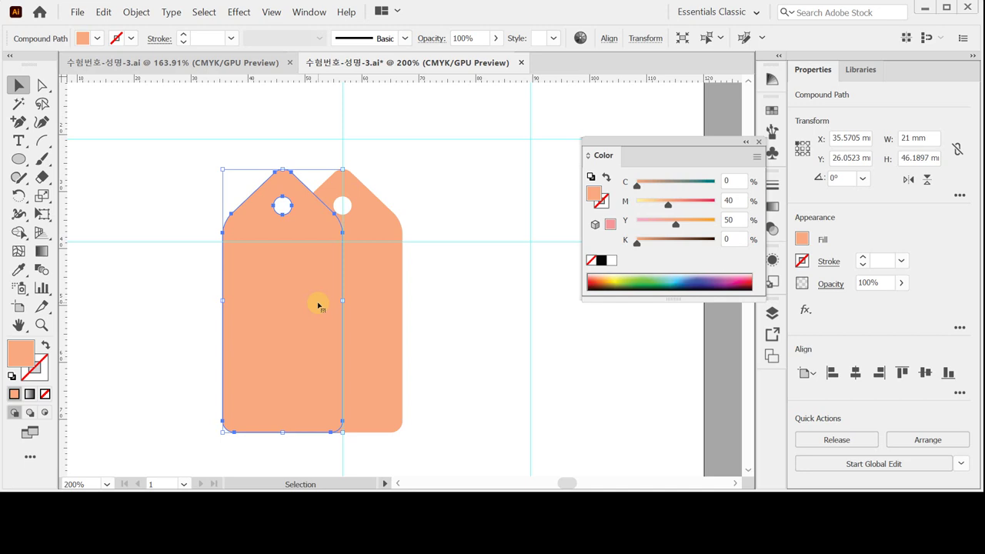
pyautogui.moveTo(672, 142); pyautogui.dragTo(575, 102)
pyautogui.moveTo(771, 206); pyautogui.dragTo(497, 255)
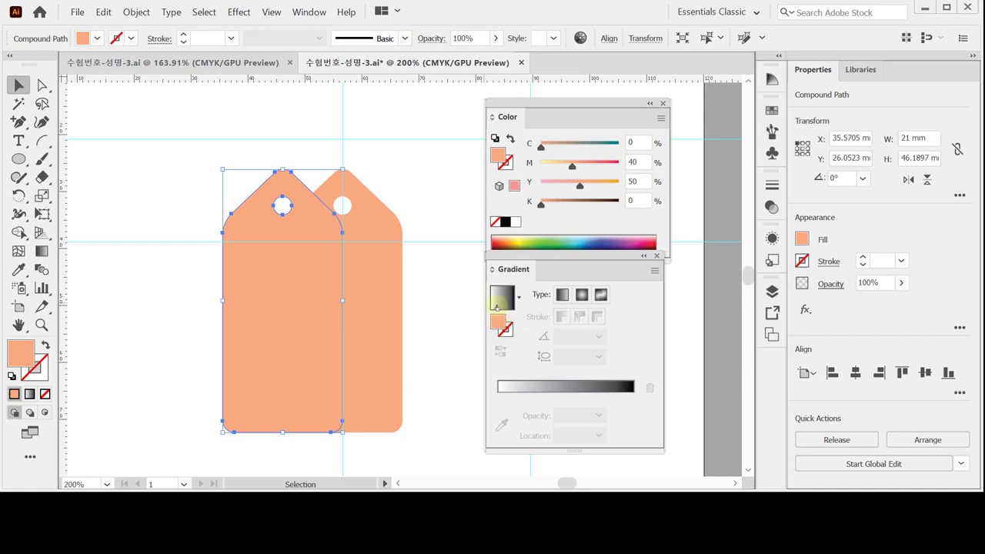
pyautogui.click(496, 305)
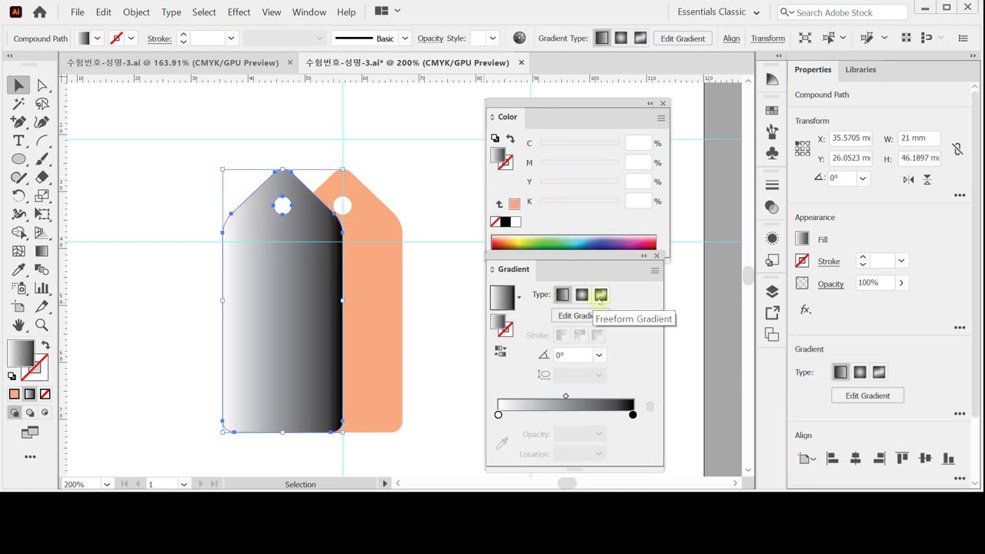
# Switch the gradient's white starting stop to CMYK and set it to cyan 20% and yellow 10%.
pyautogui.doubleClick(498, 415)
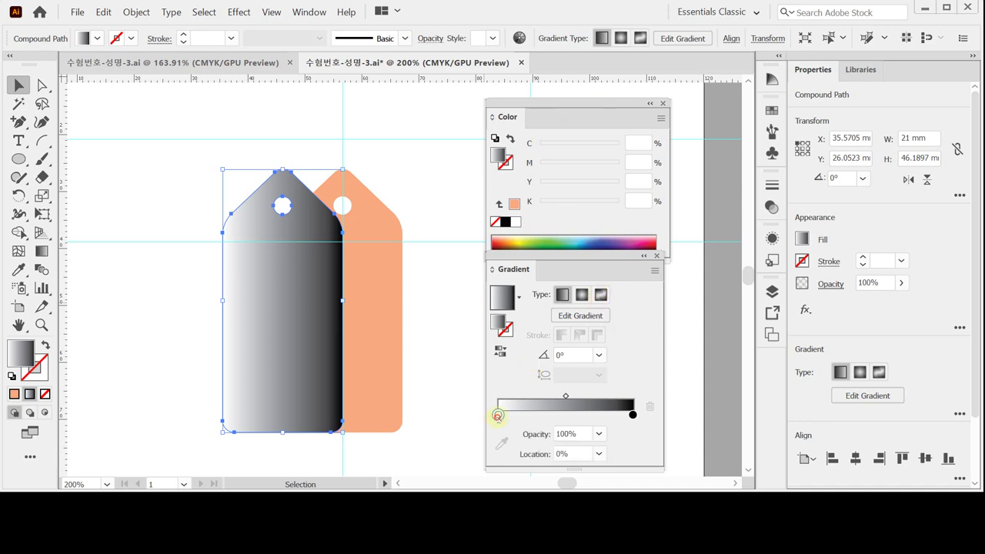
pyautogui.click(661, 119)
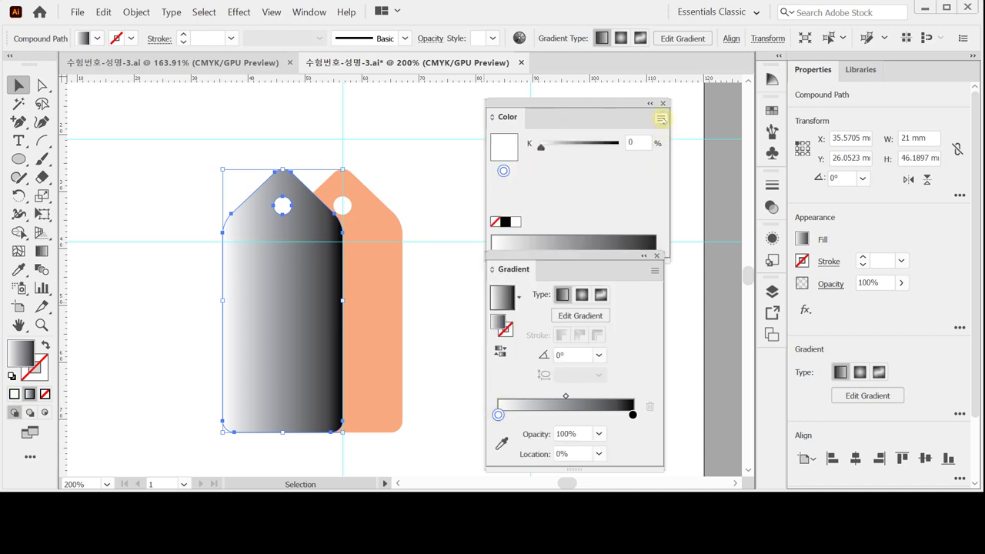
pyautogui.click(661, 118)
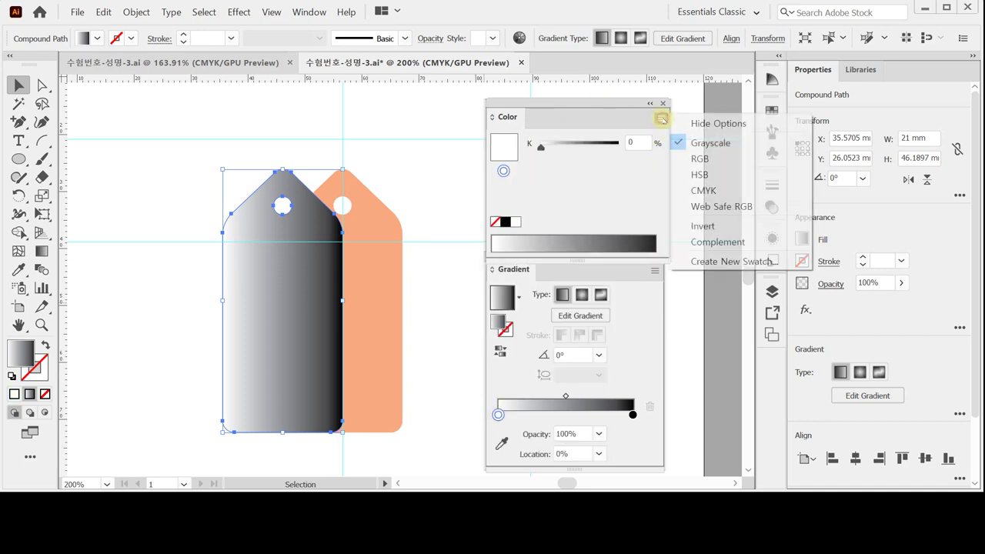
pyautogui.click(721, 192)
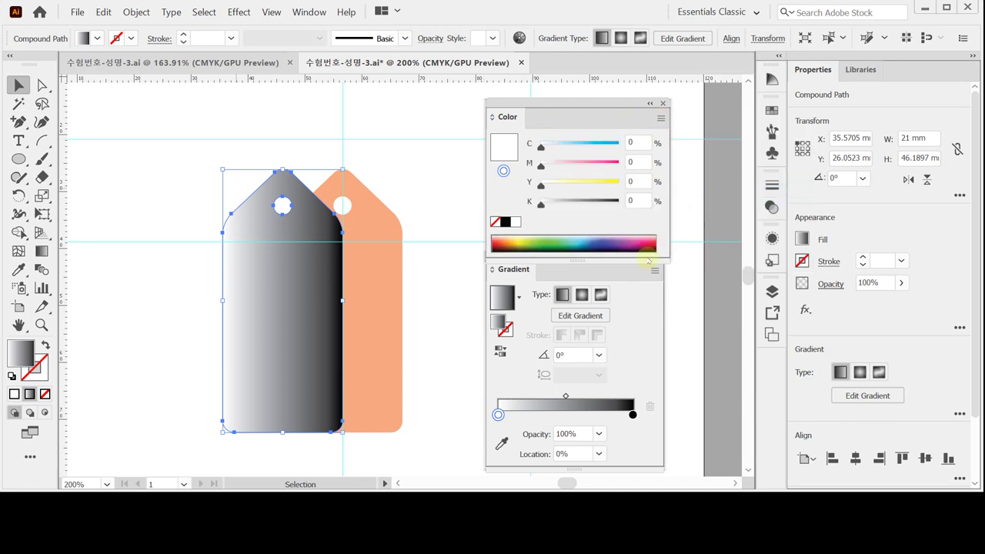
pyautogui.click(635, 142)
pyautogui.write('20')
pyautogui.press('Tab')
pyautogui.press('Tab')
pyautogui.write('10')
pyautogui.press('Return')
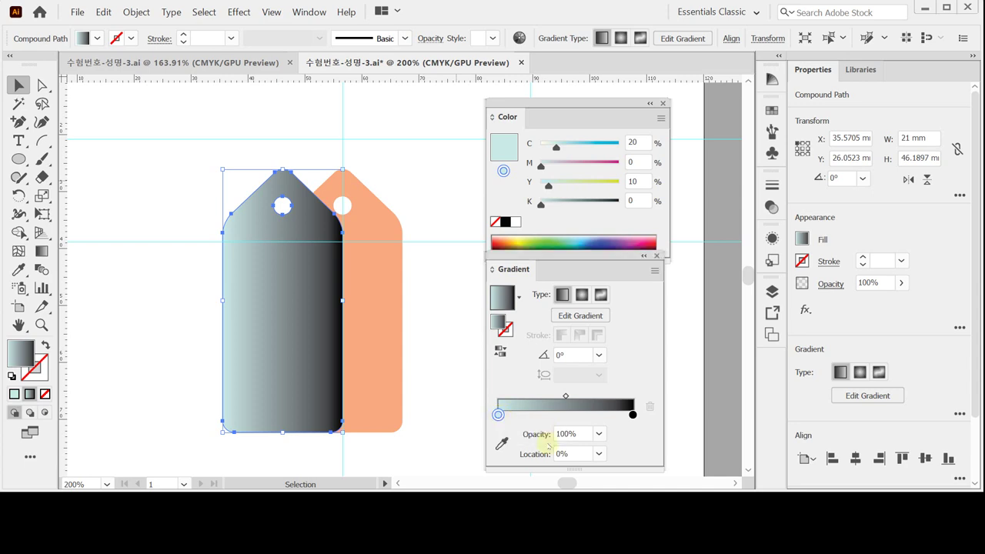
# Set the location of the gradient's starting stop to 30%.
pyautogui.click(541, 454)
pyautogui.write('30')
pyautogui.press('Return')
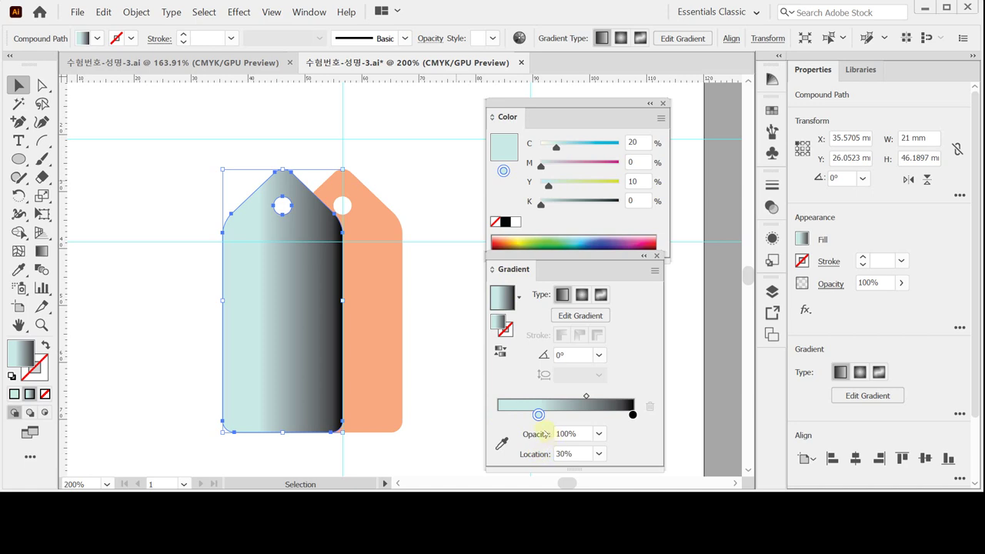
# Switch the gradient's black end stop to CMYK and set it to magenta 20%, yellow 40% and black 0%.
pyautogui.click(632, 415)
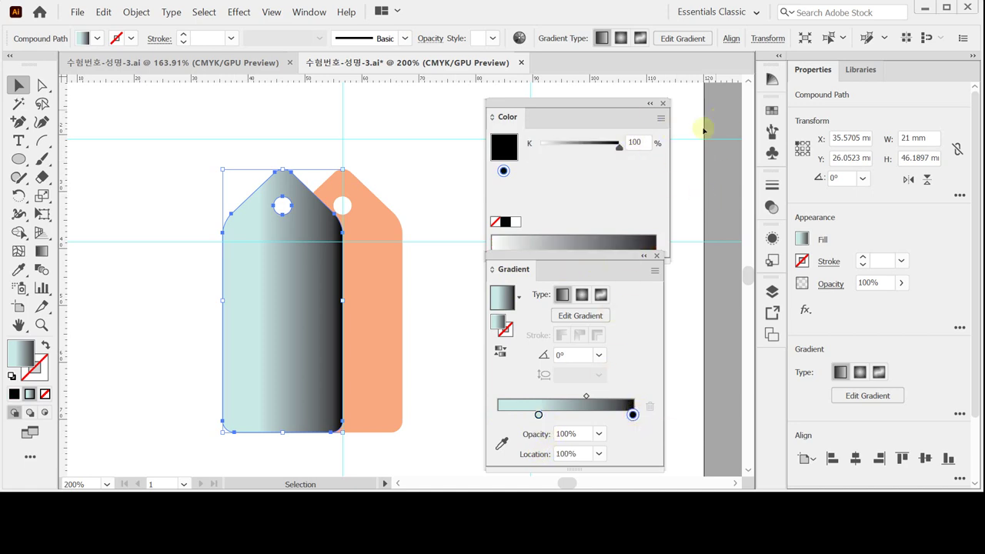
pyautogui.click(660, 117)
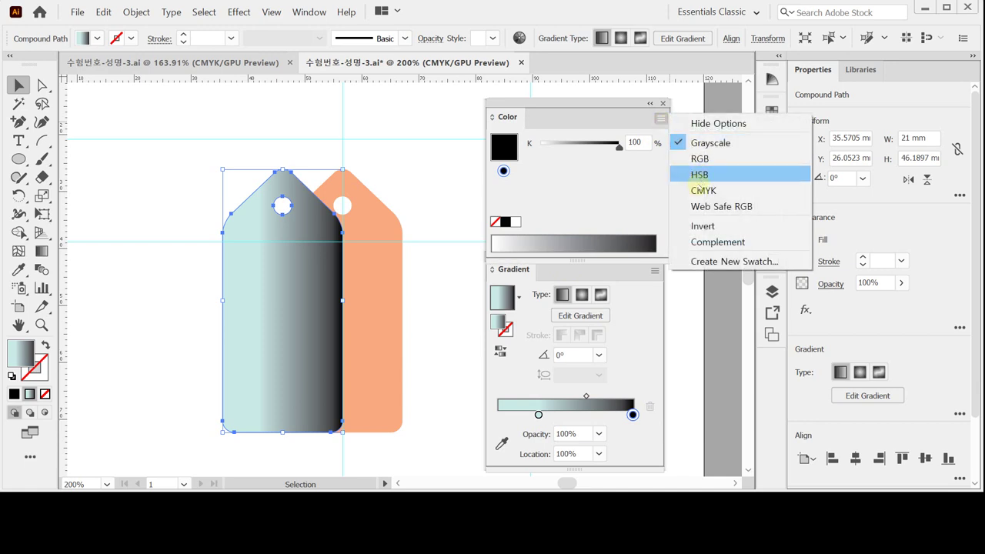
pyautogui.click(700, 190)
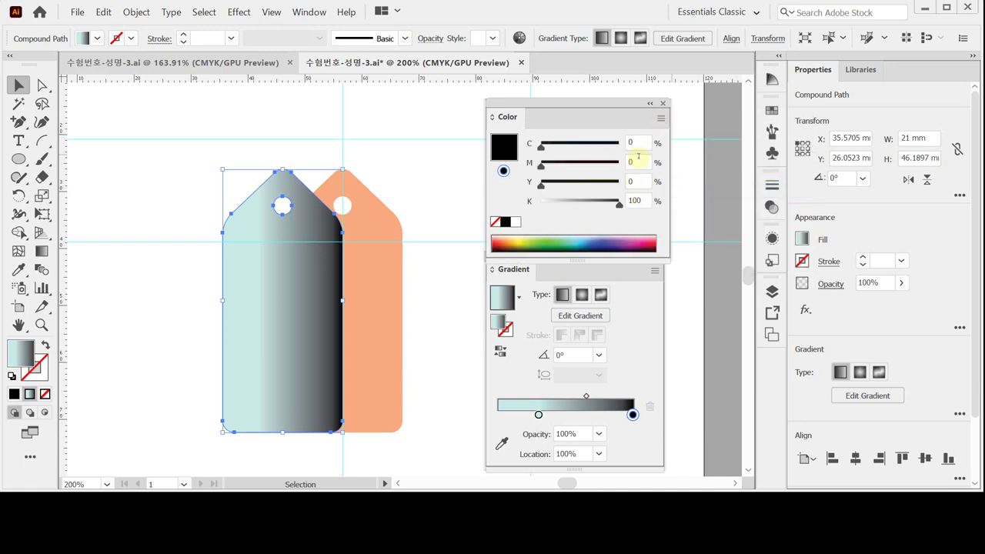
pyautogui.click(637, 142)
pyautogui.press('Tab')
pyautogui.write('20')
pyautogui.press('Tab')
pyautogui.write('40')
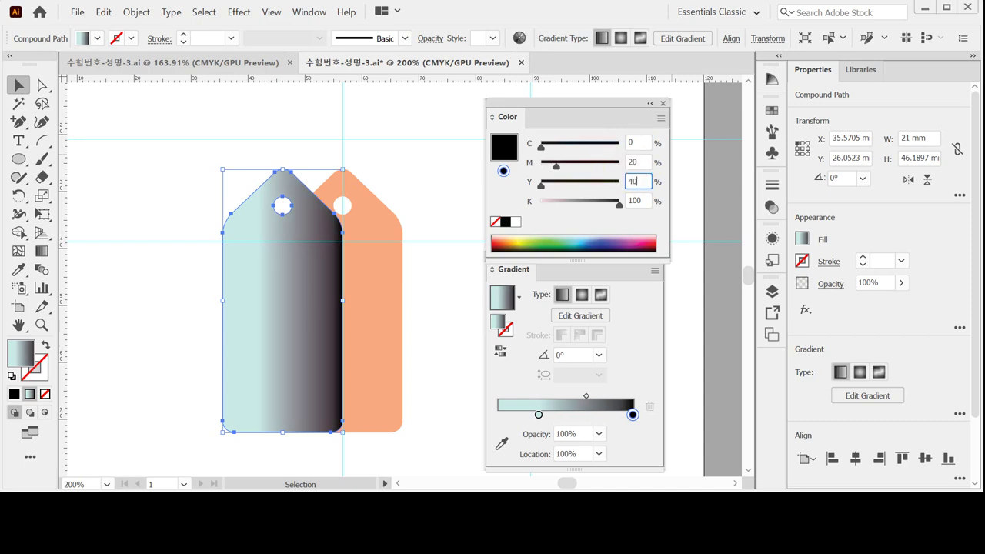
pyautogui.press('Tab')
pyautogui.write('0')
pyautogui.press('Return')
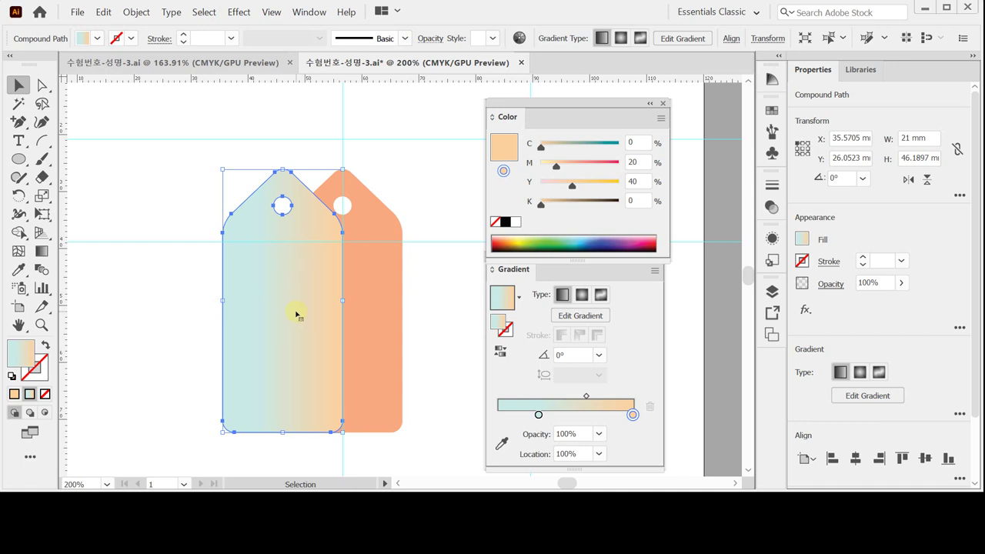
# Set the front tag's gradient angle to 90°, save the document, and deselect everything.
pyautogui.click(598, 356)
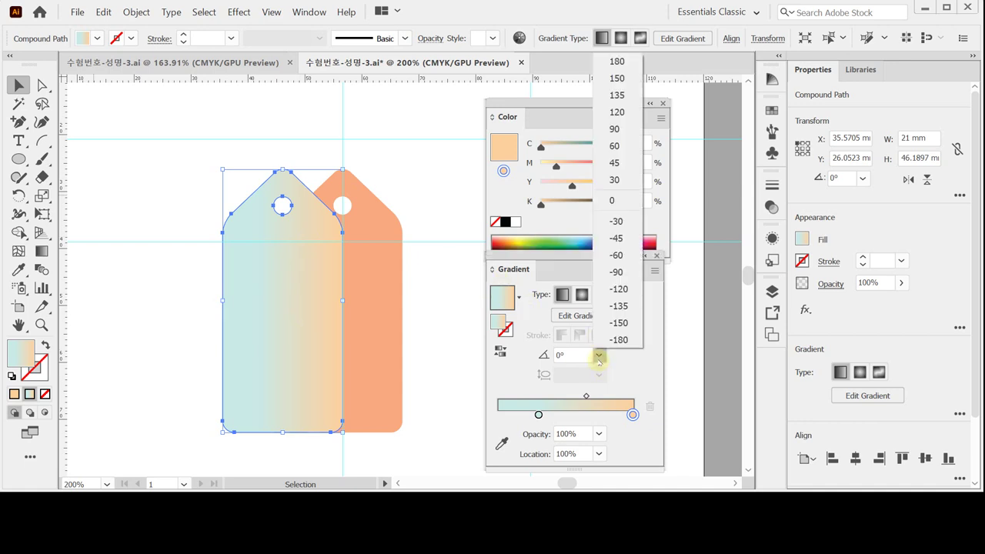
pyautogui.click(624, 130)
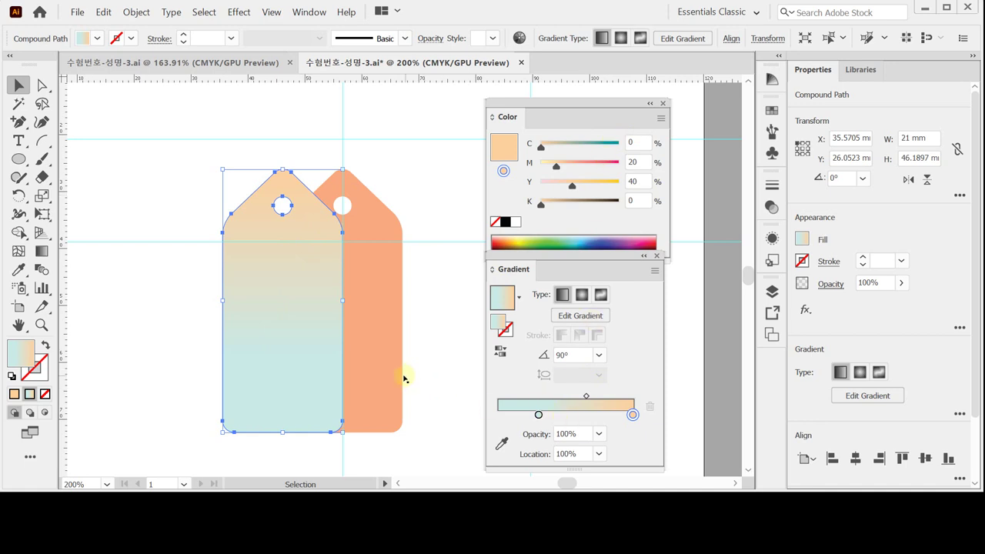
pyautogui.press('a')
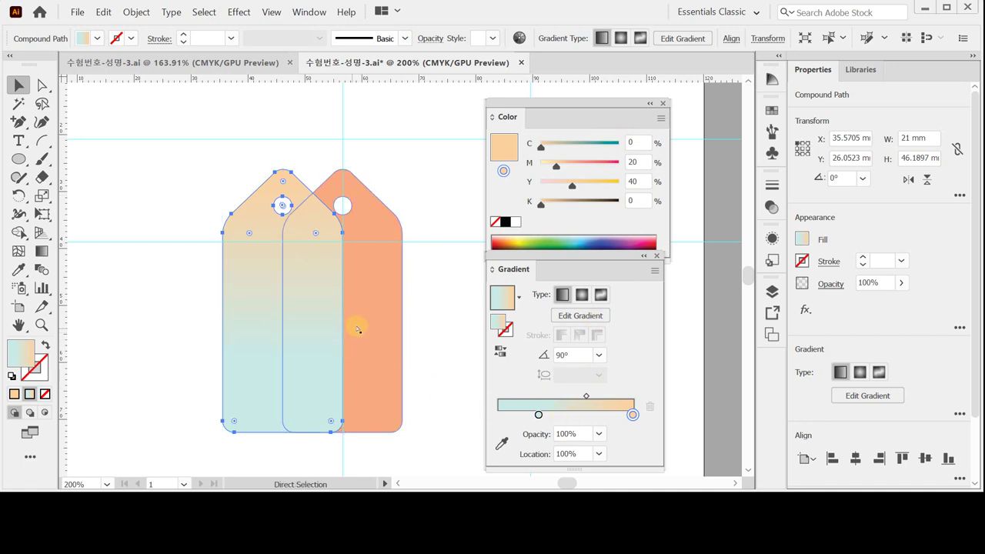
pyautogui.hotkey('ctrl', 's')
pyautogui.press('v')
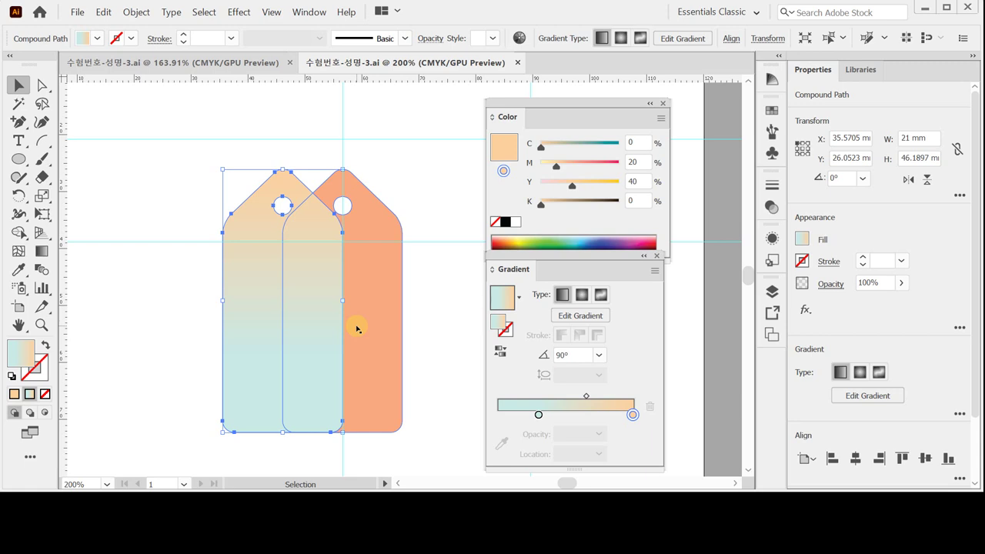
pyautogui.click(238, 244)
pyautogui.click(166, 246)
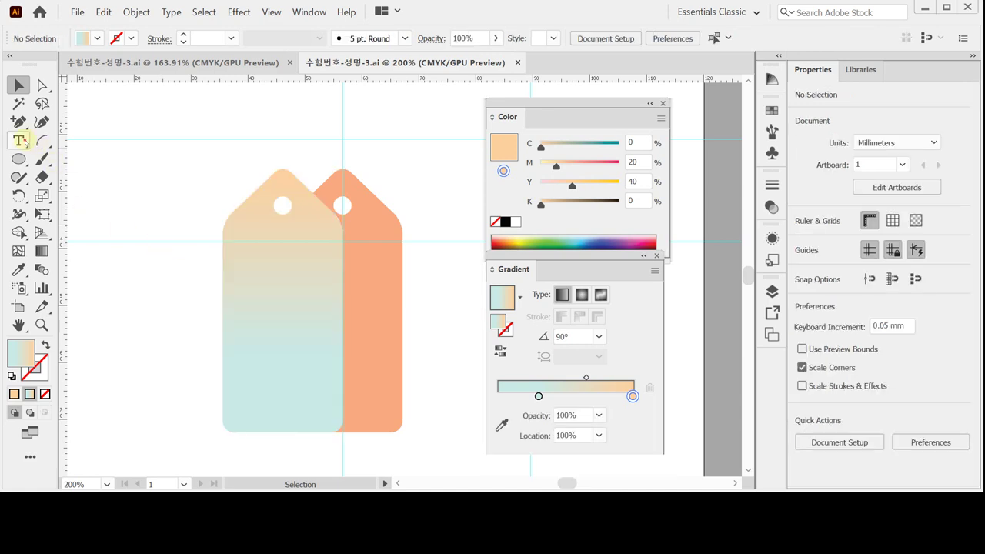
# Start a new point text object at the front tag's left edge and close the gradient settings.
pyautogui.click(20, 141)
pyautogui.click(25, 143)
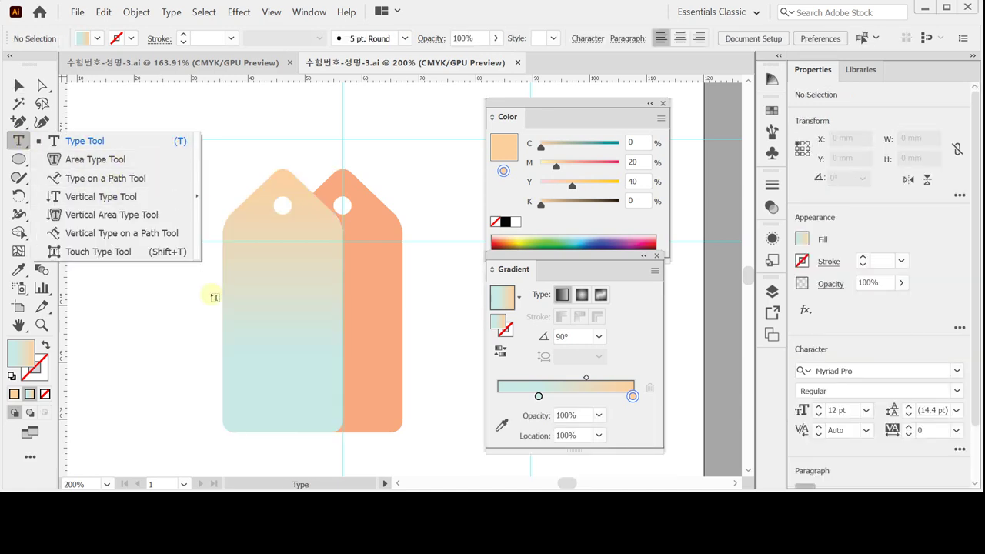
pyautogui.click(183, 326)
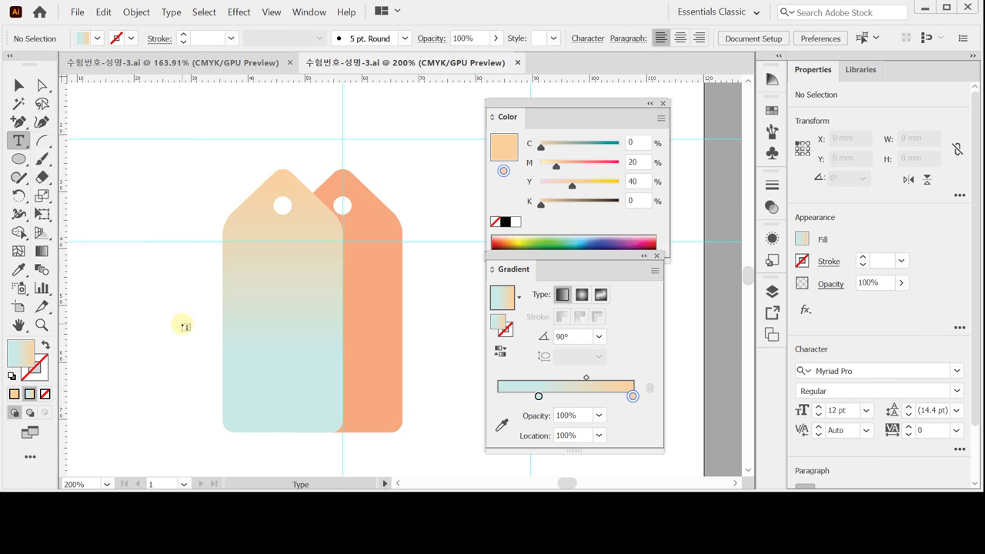
pyautogui.click(190, 331)
pyautogui.click(192, 333)
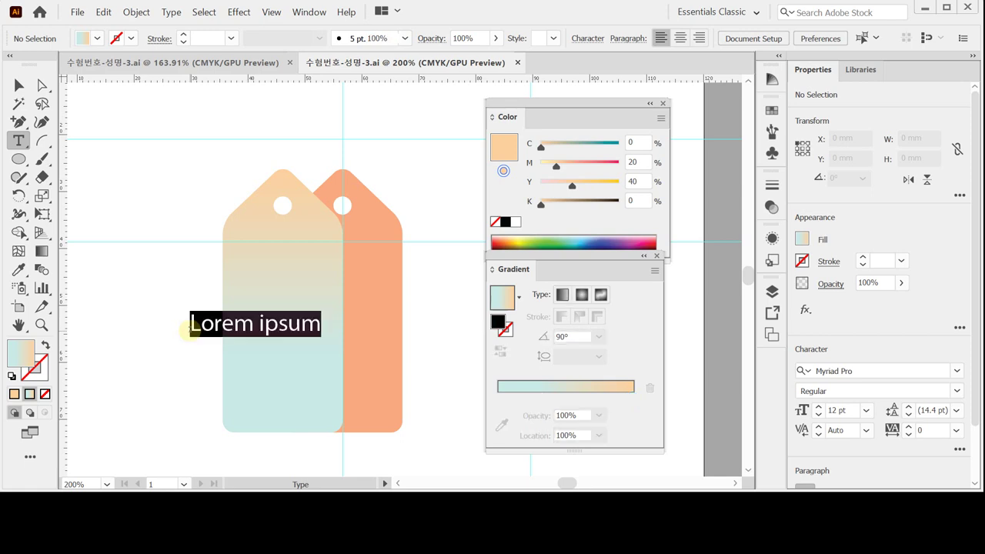
pyautogui.click(656, 256)
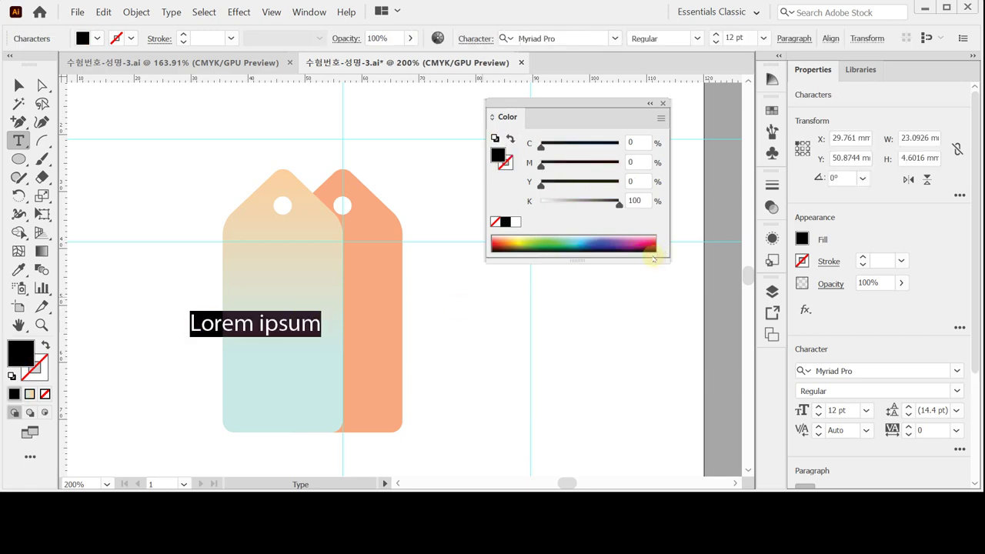
# Set the placeholder text to Arial Bold with centred paragraph alignment.
pyautogui.click(974, 320)
pyautogui.moveTo(974, 319); pyautogui.dragTo(977, 372)
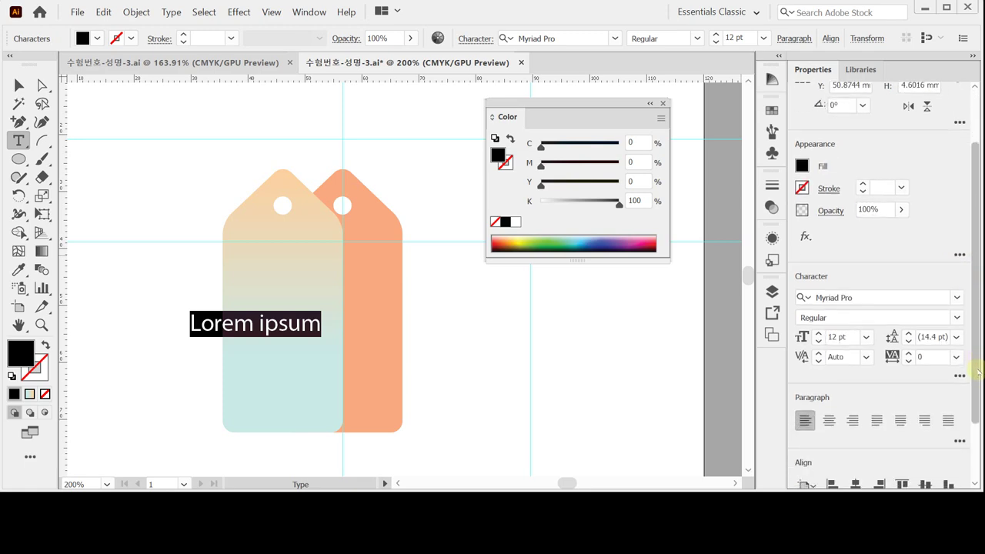
pyautogui.click(846, 297)
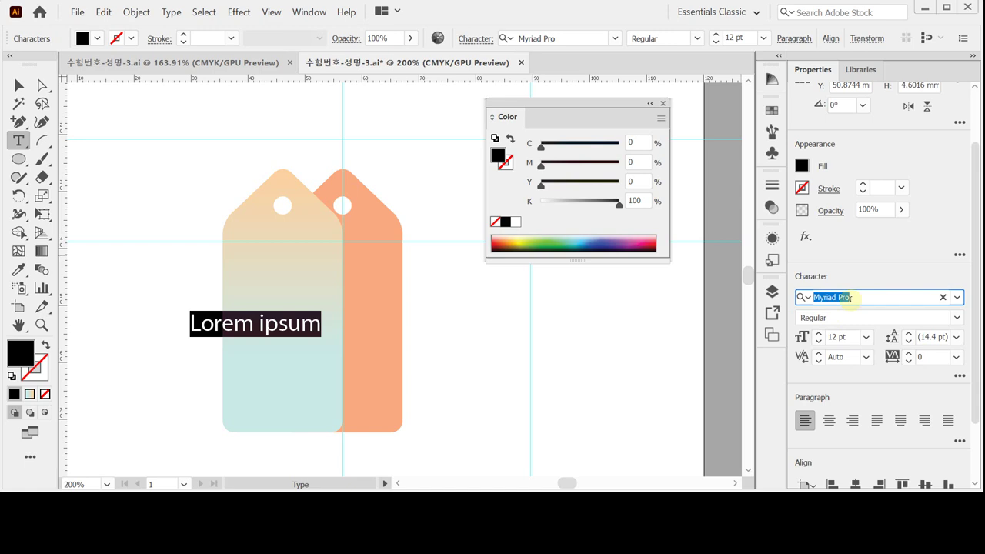
pyautogui.write('ar')
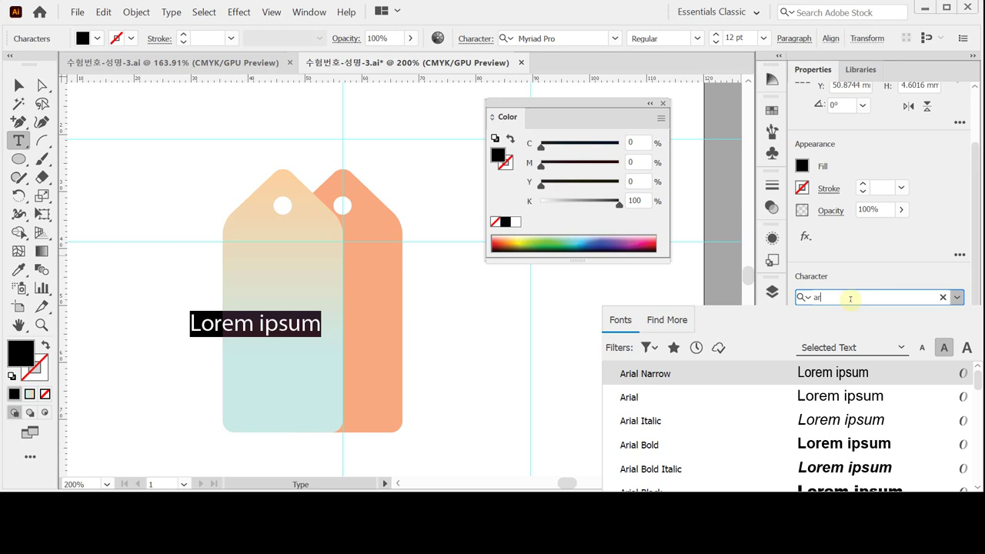
pyautogui.press('Down')
pyautogui.press('Down')
pyautogui.press('Down')
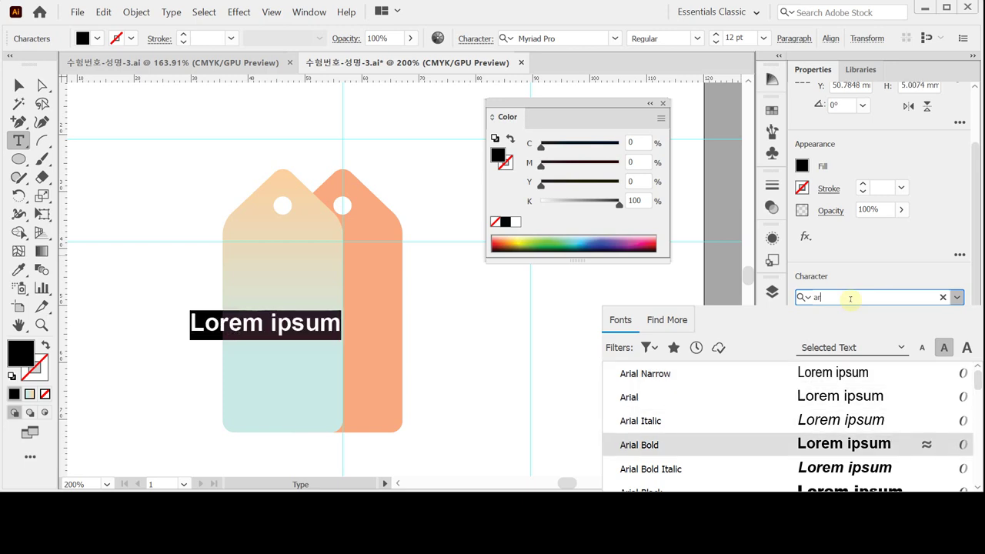
pyautogui.press('Return')
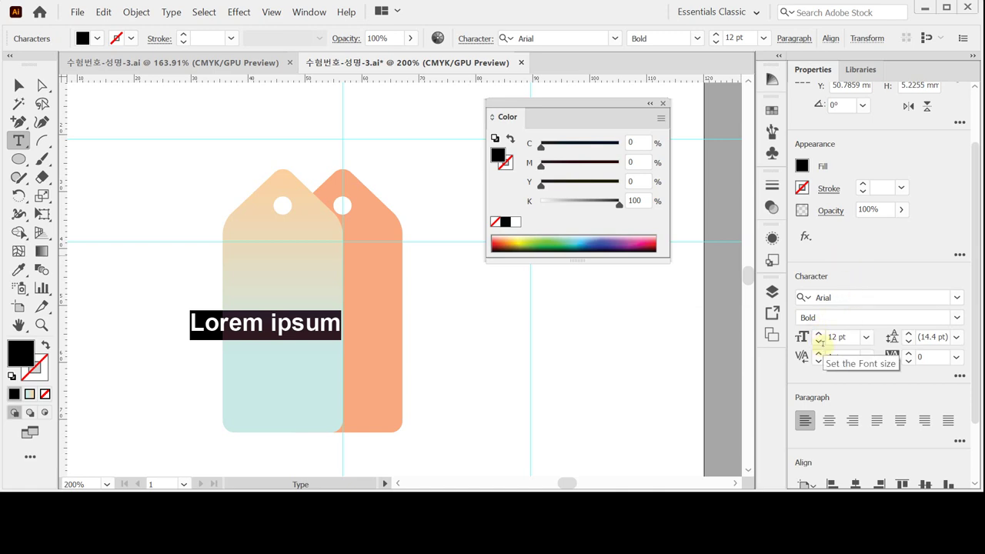
pyautogui.click(827, 420)
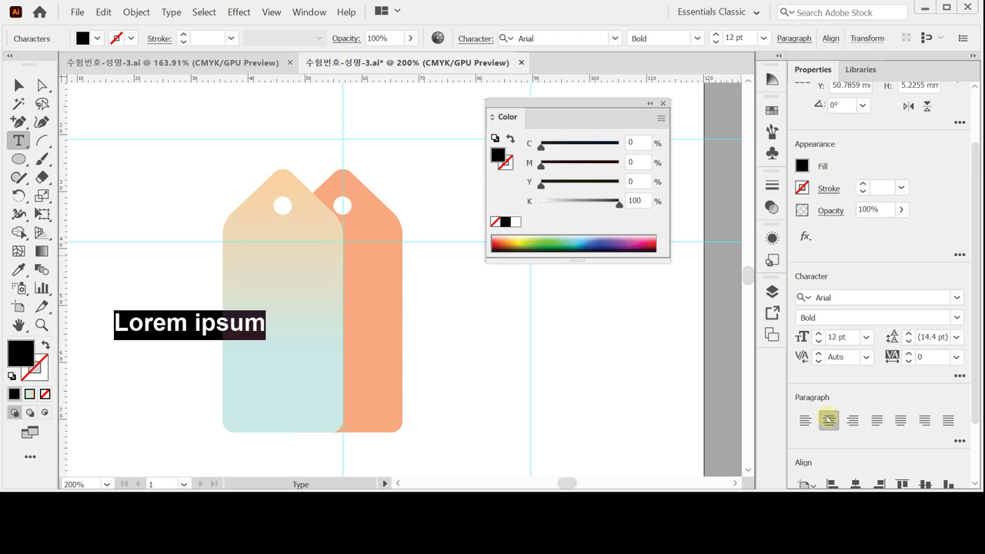
# Set the text fill colour to C 20, M 60, Y 80, K 50.
pyautogui.click(637, 143)
pyautogui.write('20')
pyautogui.press('Tab')
pyautogui.write('60')
pyautogui.press('Tab')
pyautogui.write('80')
pyautogui.press('Tab')
pyautogui.write('50')
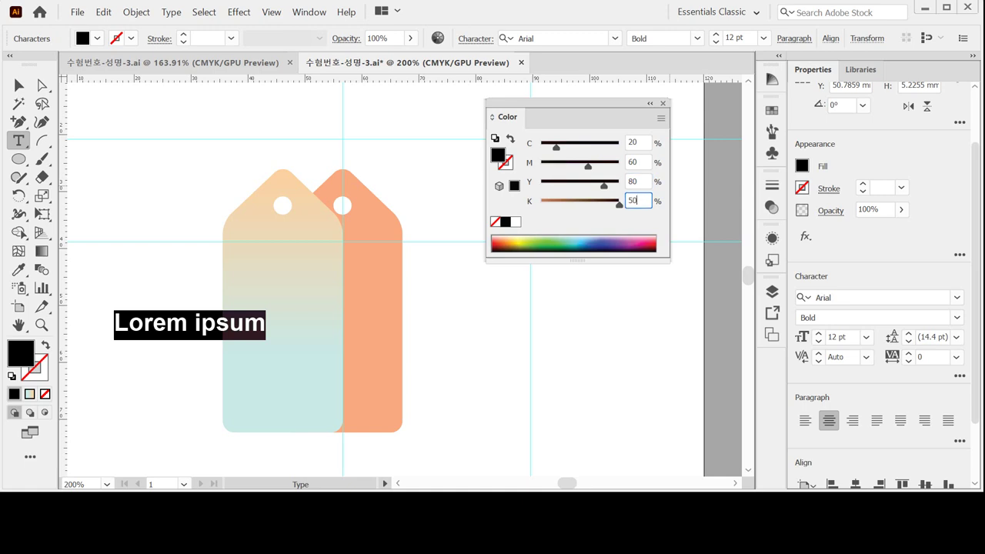
pyautogui.click(604, 149)
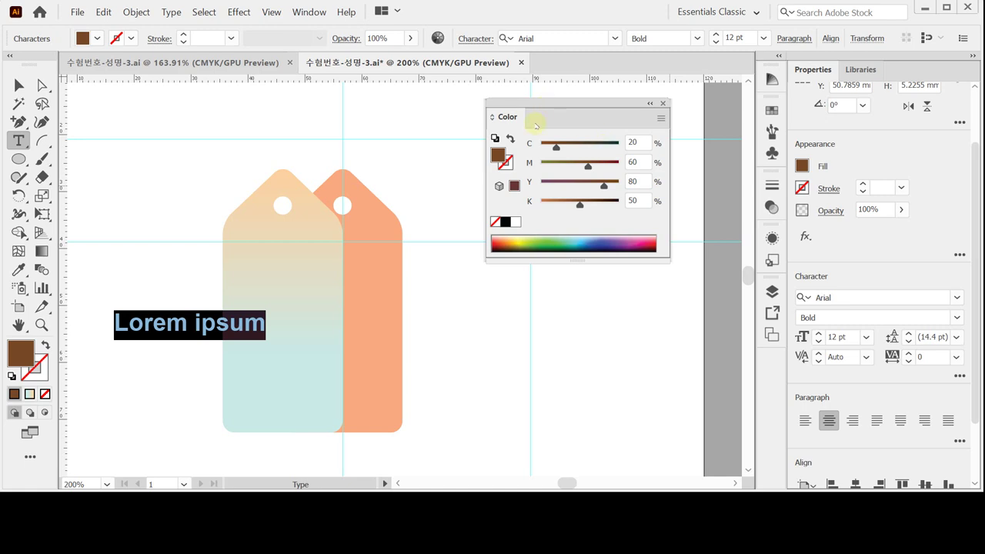
# Replace the placeholder with "Book" and "Town" on two lines and finish editing the text.
pyautogui.write('Book')
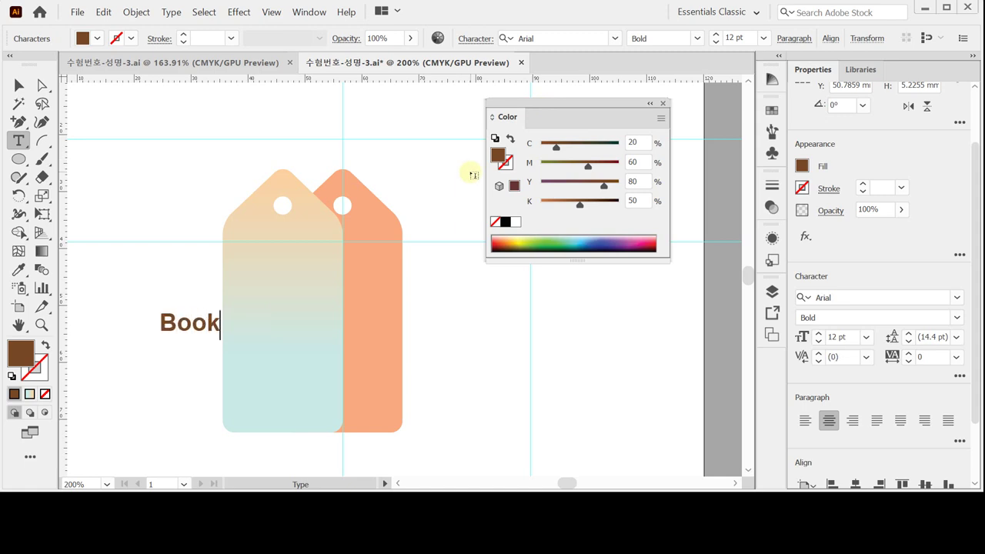
pyautogui.press('Return')
pyautogui.write('Town')
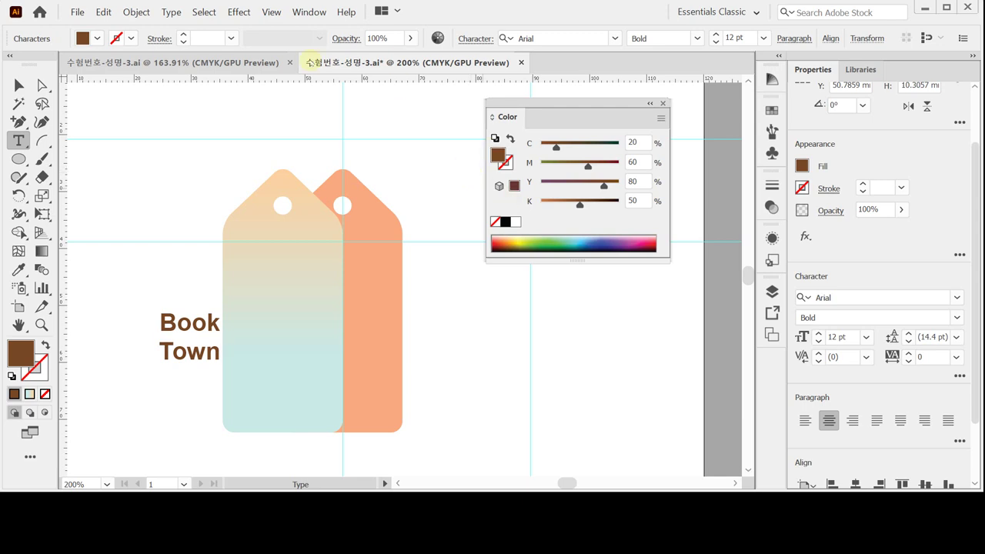
pyautogui.click(15, 83)
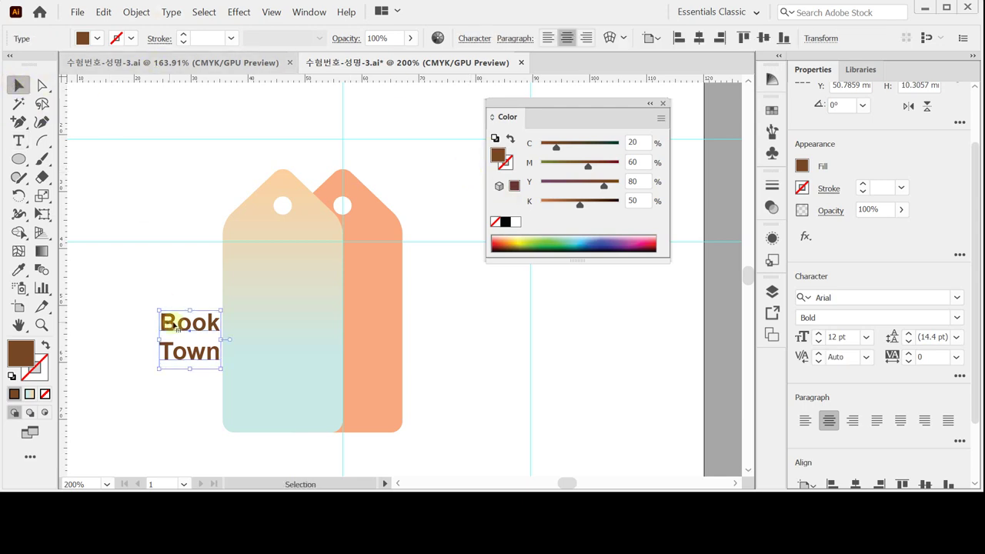
# Move the Book Town text onto the upper part of the front tag, below its hole.
pyautogui.moveTo(182, 327); pyautogui.dragTo(283, 337)
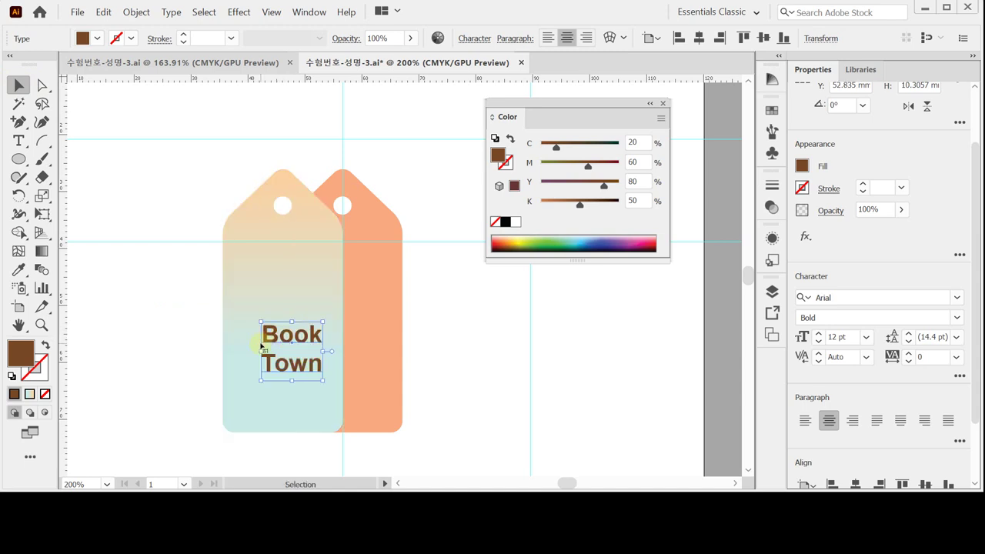
pyautogui.moveTo(286, 333); pyautogui.dragTo(274, 260)
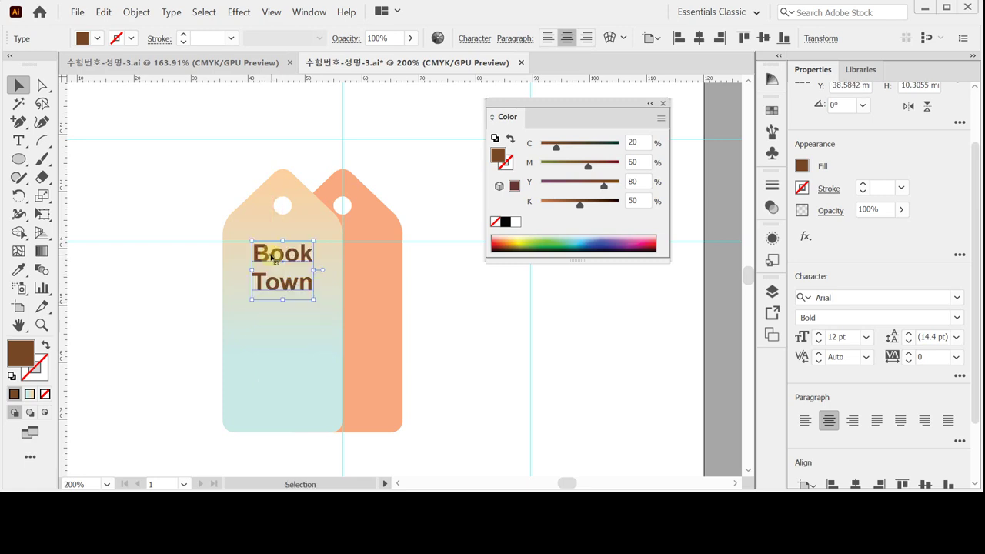
pyautogui.click(174, 295)
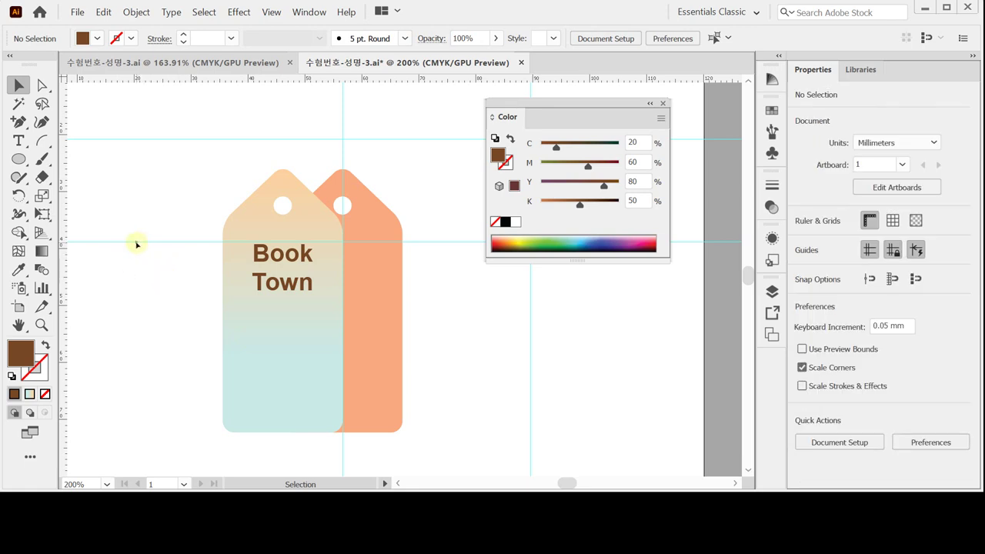
# Show all hidden artwork and place a copy of the small purple cloud below the text on the front tag.
pyautogui.hotkey('ctrl', 'alt', '3')
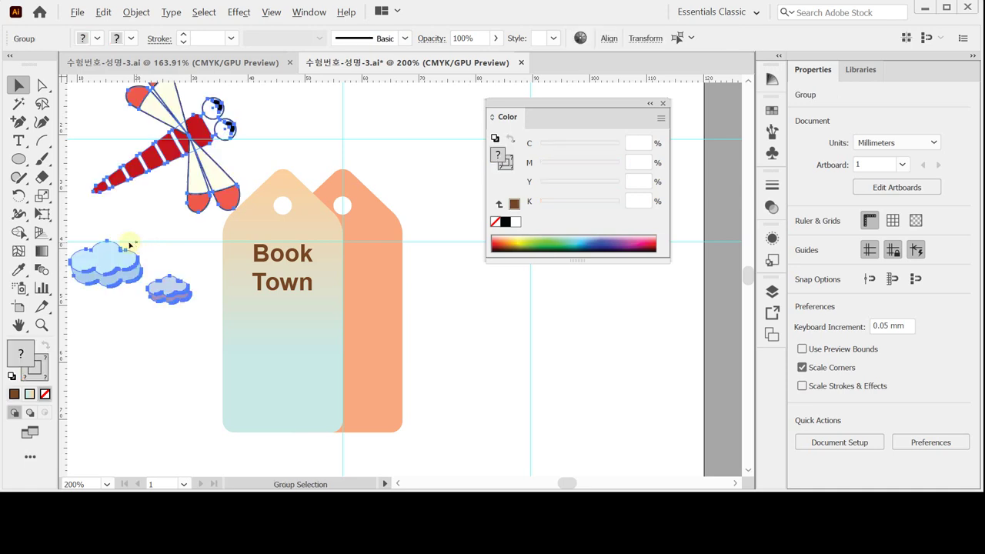
pyautogui.click(143, 343)
pyautogui.click(166, 288)
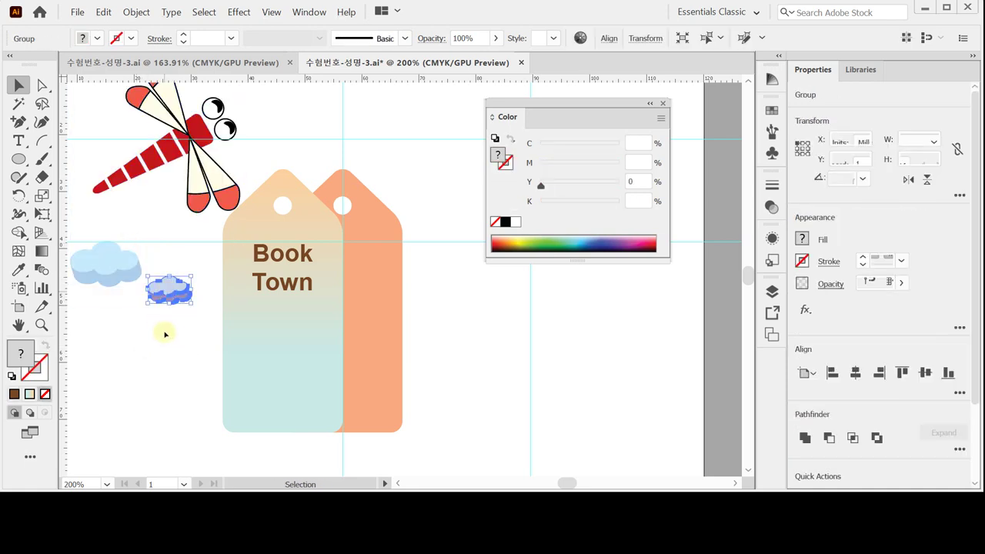
pyautogui.press('ctrl')
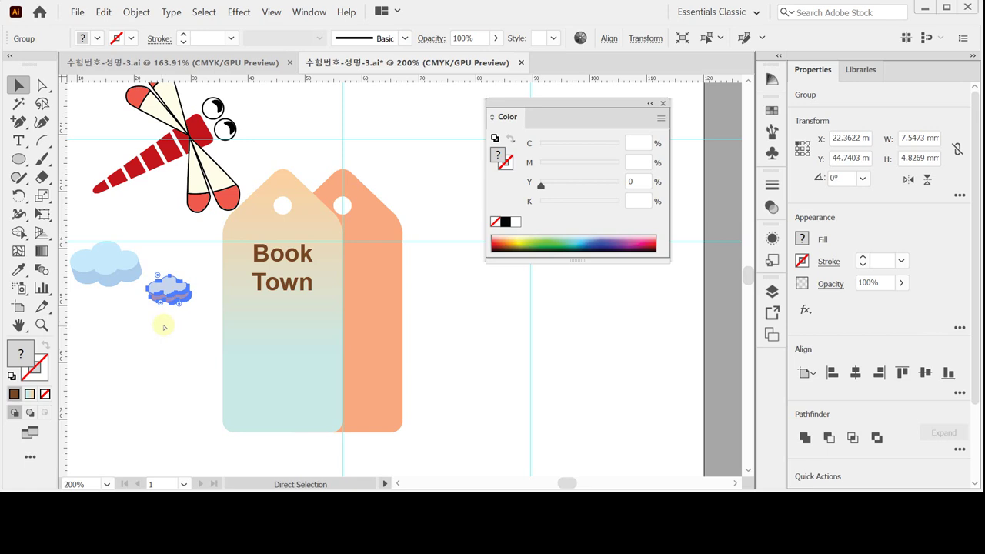
pyautogui.hotkey('ctrl', 'c')
pyautogui.hotkey('ctrl', 'v')
pyautogui.moveTo(404, 290); pyautogui.dragTo(281, 325)
# Scale the copied cloud on the front tag uniformly to 80%.
pyautogui.hotkey('ctrl', '=')
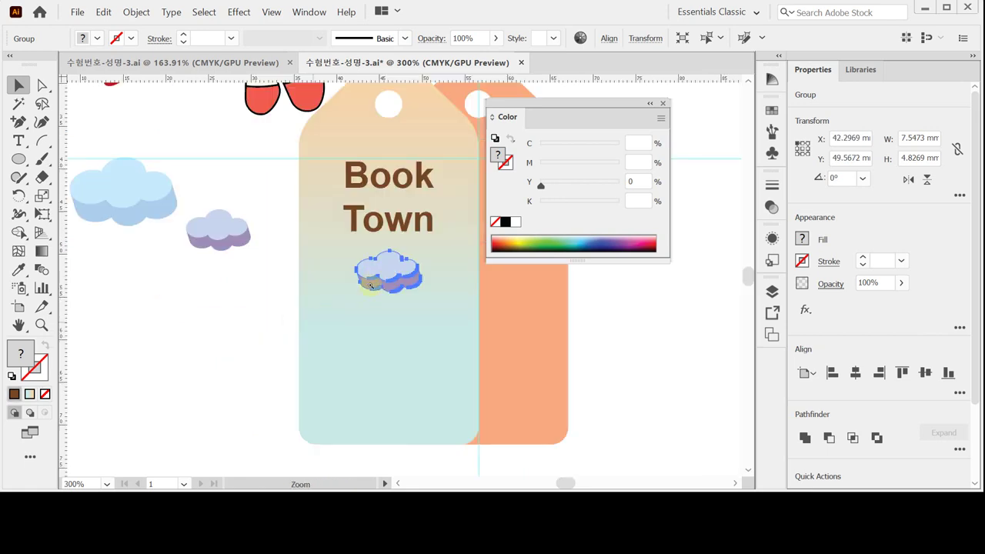
pyautogui.click(370, 285)
pyautogui.moveTo(273, 272); pyautogui.dragTo(154, 290)
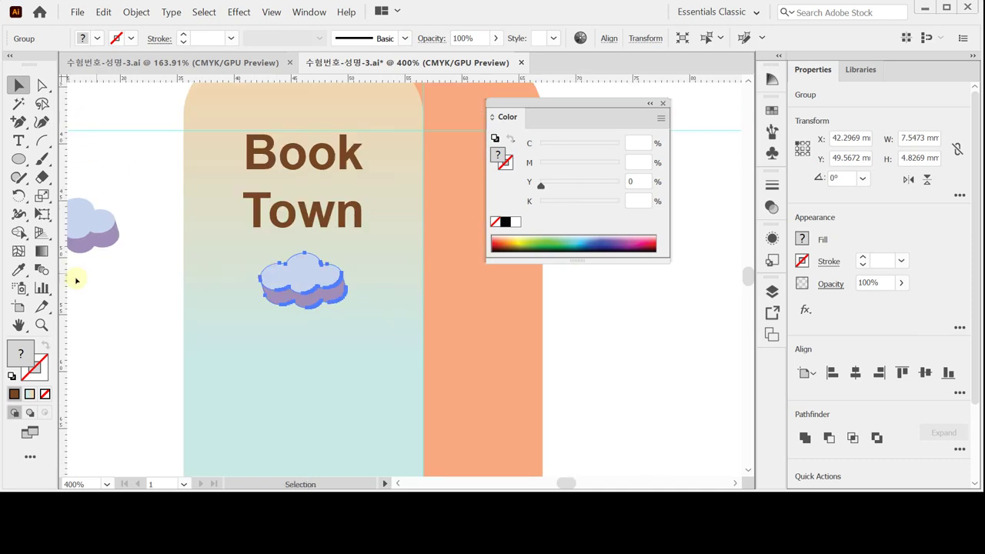
pyautogui.doubleClick(41, 197)
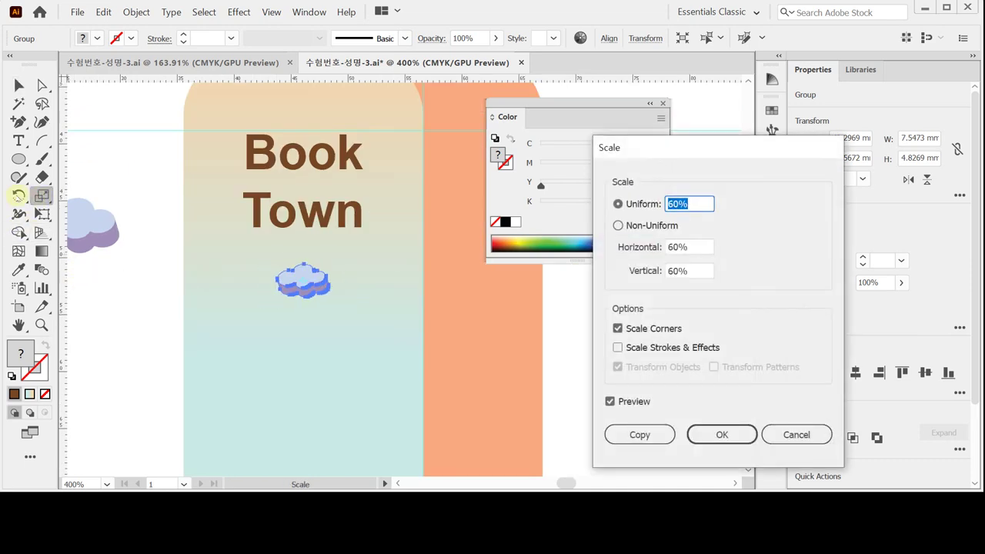
pyautogui.write('80')
pyautogui.press('Return')
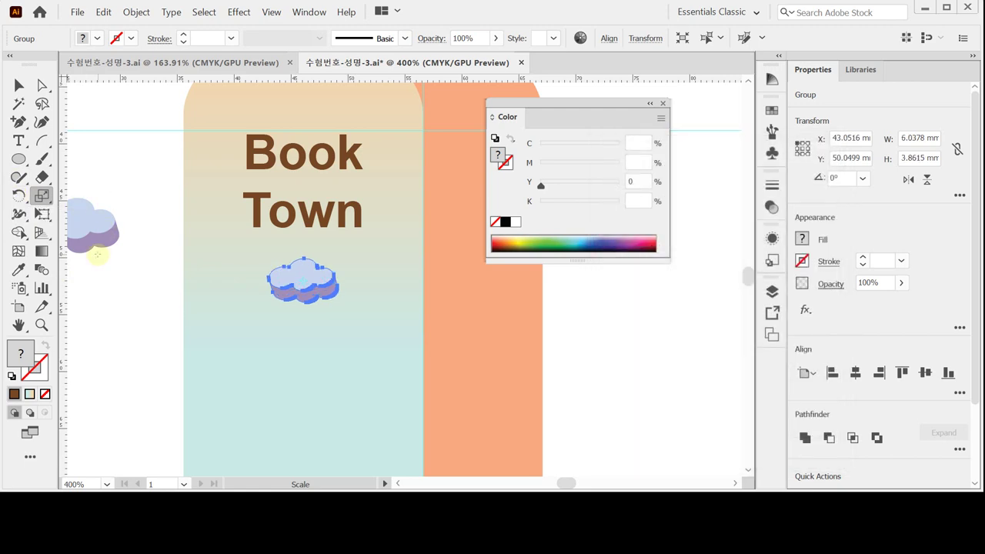
# Select the front tag, its text and the cloud without the back tag, and centre them horizontally.
pyautogui.hotkey('ctrl', 'space')
pyautogui.keyDown('ctrl'); pyautogui.keyDown('alt'); pyautogui.click(259, 292); pyautogui.keyUp('alt'); pyautogui.keyUp('ctrl')
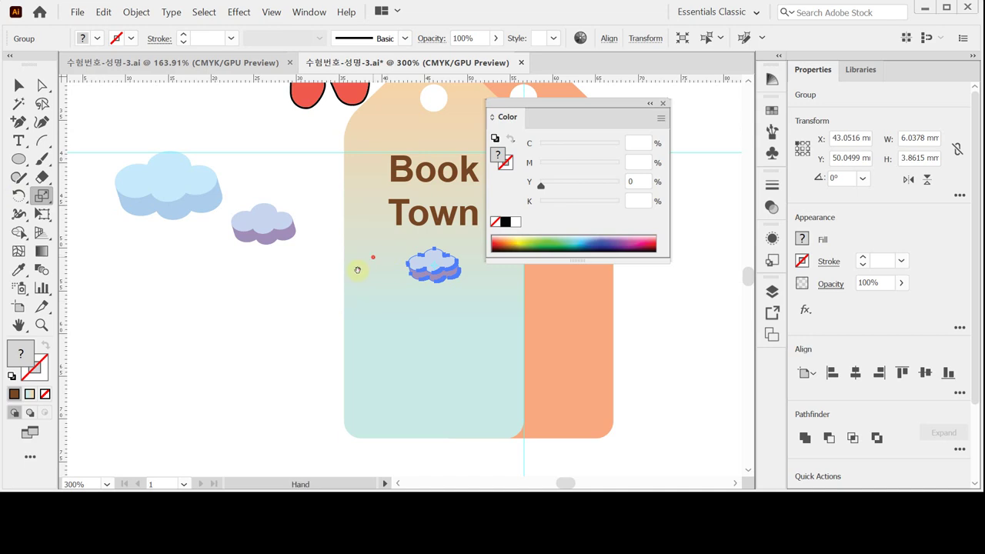
pyautogui.moveTo(356, 269); pyautogui.dragTo(312, 153)
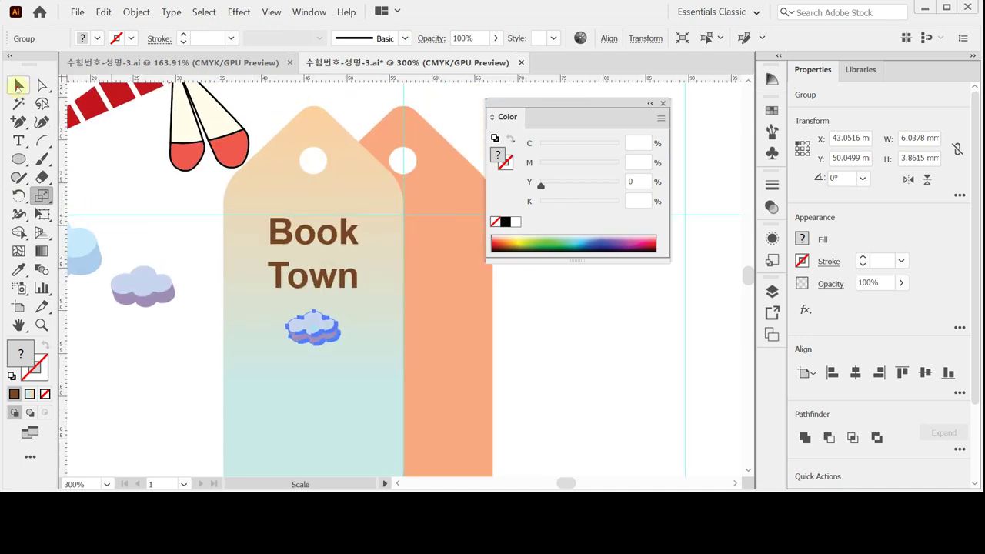
pyautogui.click(19, 85)
pyautogui.keyDown('shift'); pyautogui.click(315, 361); pyautogui.keyUp('shift')
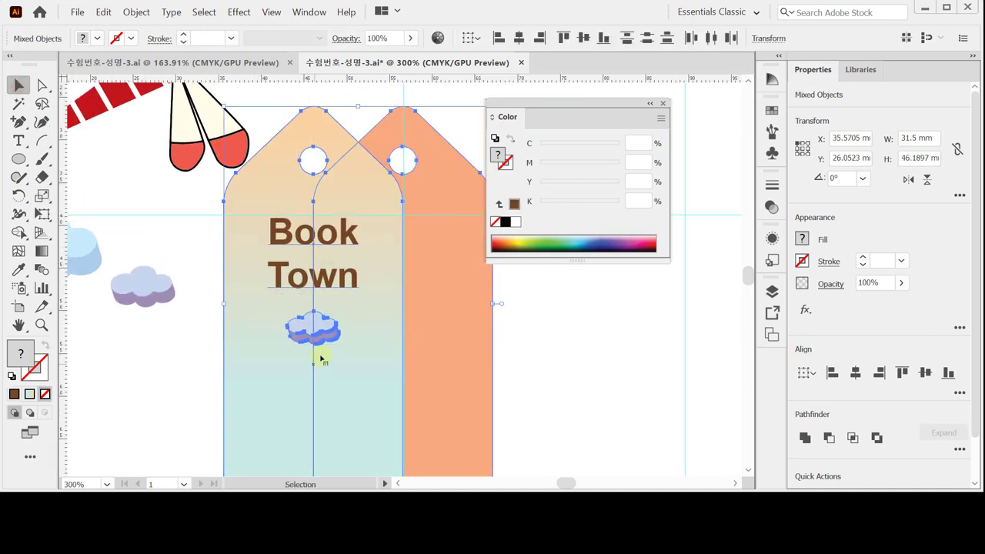
pyautogui.keyDown('shift'); pyautogui.click(440, 238); pyautogui.keyUp('shift')
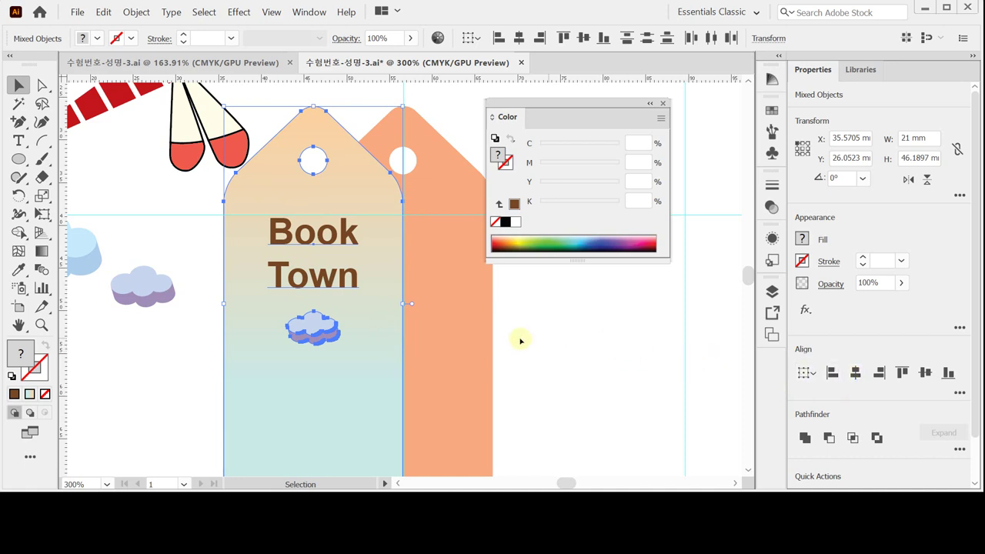
pyautogui.click(537, 354)
# Nudge the tag's cloud slightly upward and duplicate it straight down three times at equal spacing.
pyautogui.moveTo(397, 362); pyautogui.dragTo(391, 296)
pyautogui.moveTo(315, 254); pyautogui.dragTo(318, 256)
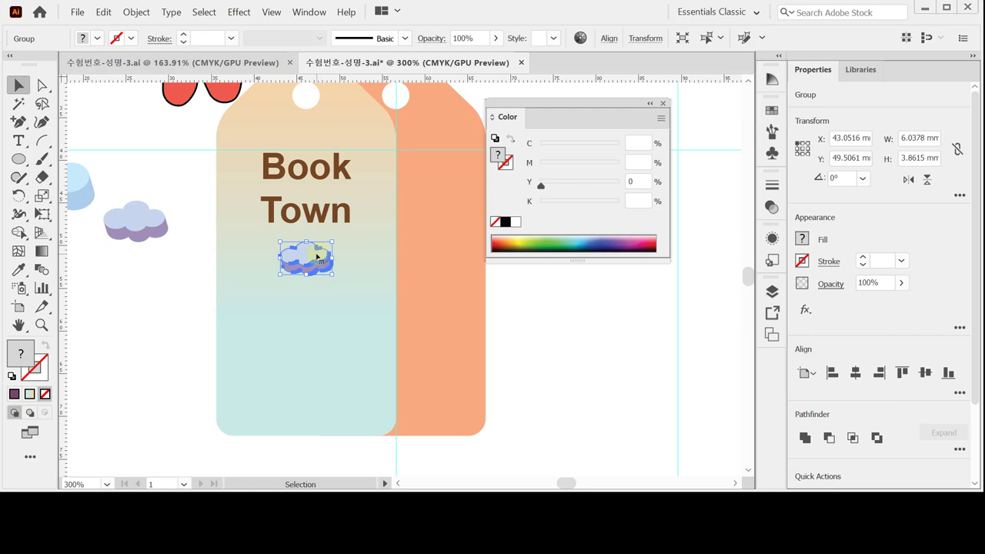
pyautogui.moveTo(312, 257); pyautogui.dragTo(316, 299)
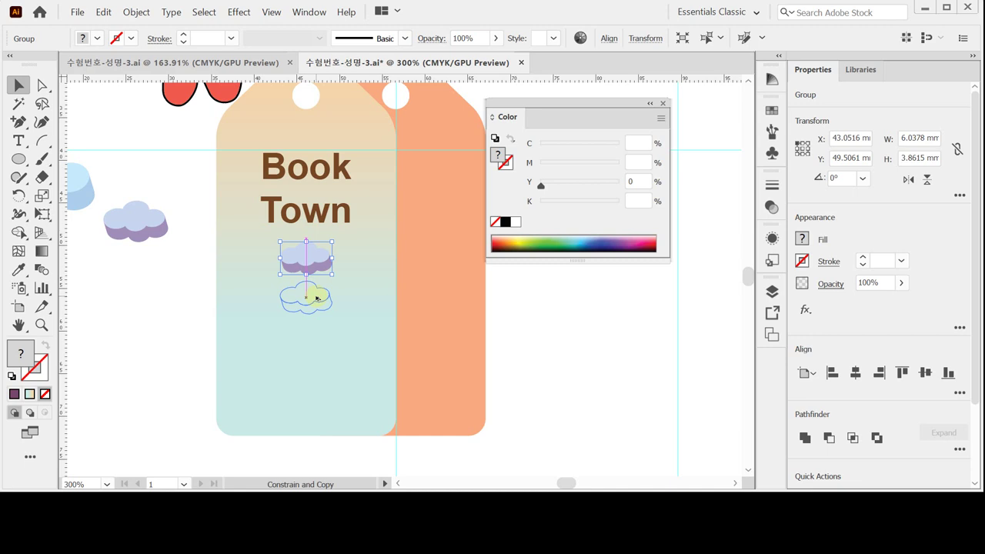
pyautogui.moveTo(316, 298); pyautogui.dragTo(316, 298)
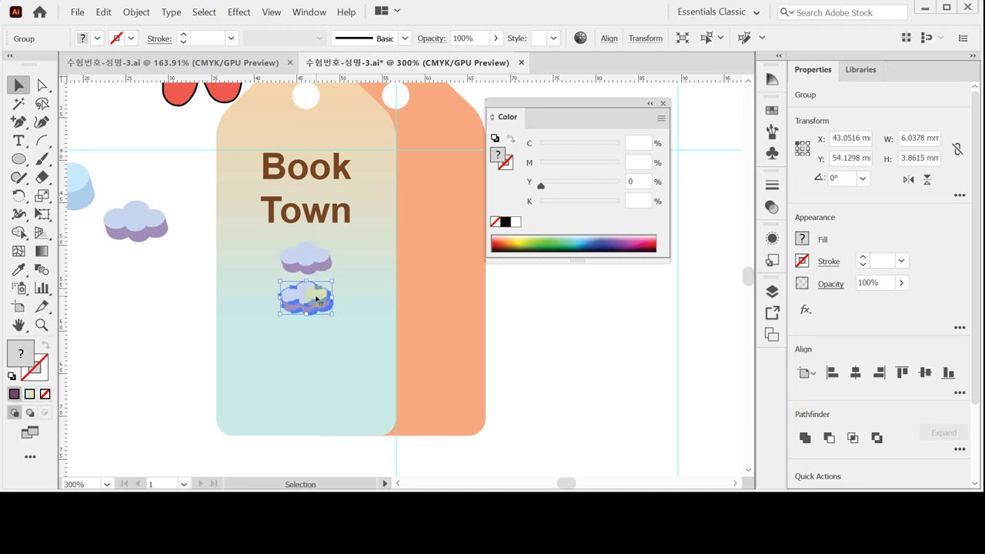
pyautogui.hotkey('ctrl', 'd')
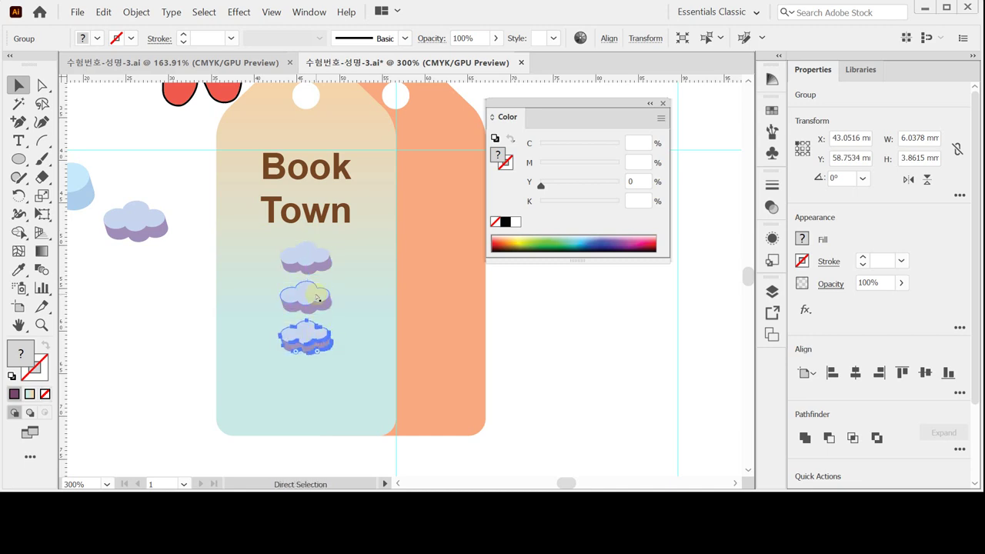
pyautogui.hotkey('ctrl', 'd')
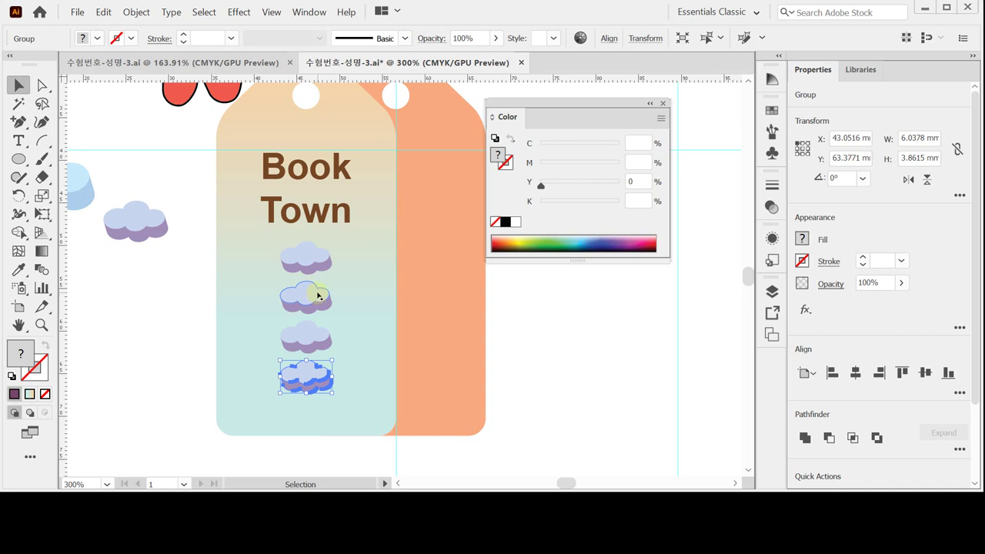
# Select the four small clouds on the front tag in Outline view, group them, and return to Preview.
pyautogui.hotkey('ctrl', 'y')
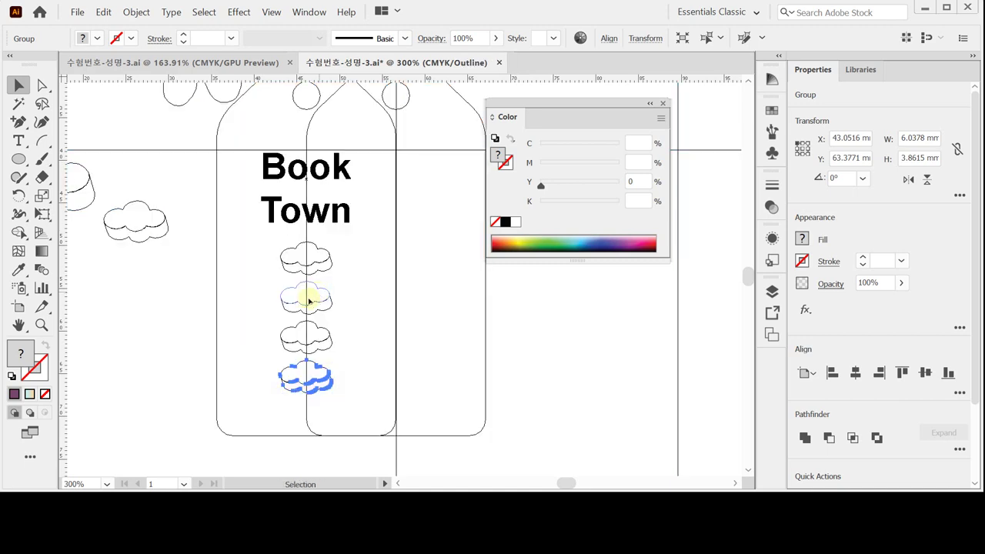
pyautogui.moveTo(272, 247); pyautogui.dragTo(292, 401)
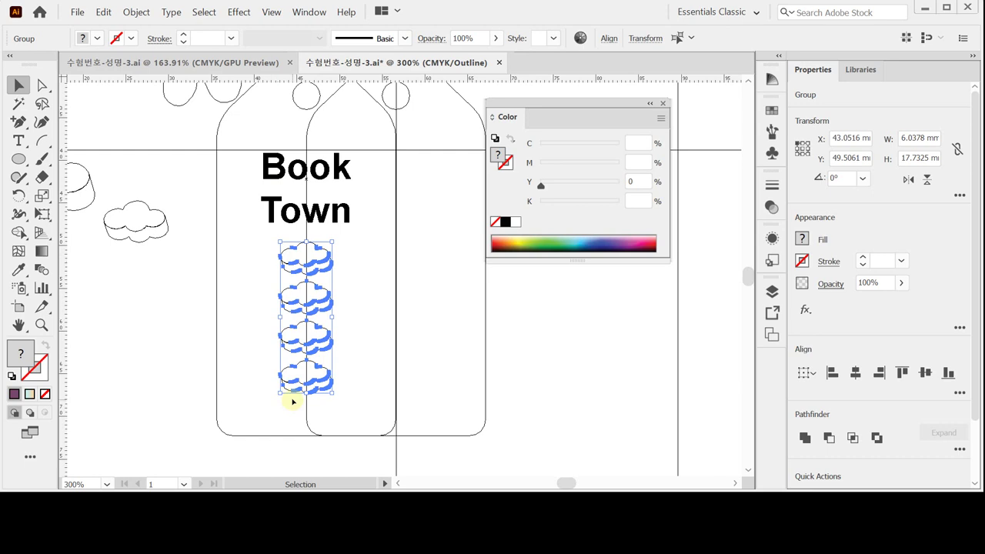
pyautogui.hotkey('ctrl', 'y')
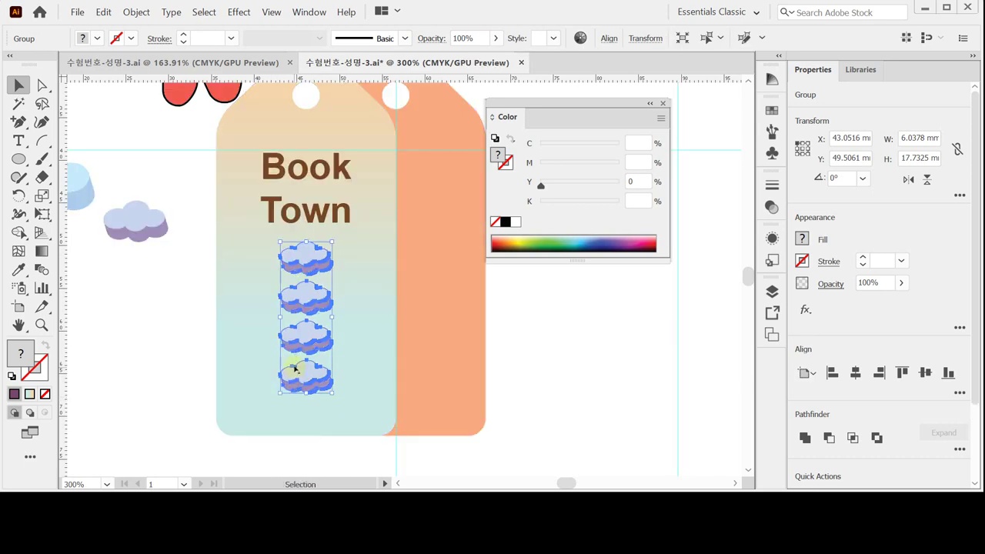
pyautogui.click(193, 357)
pyautogui.click(303, 370)
pyautogui.click(197, 347)
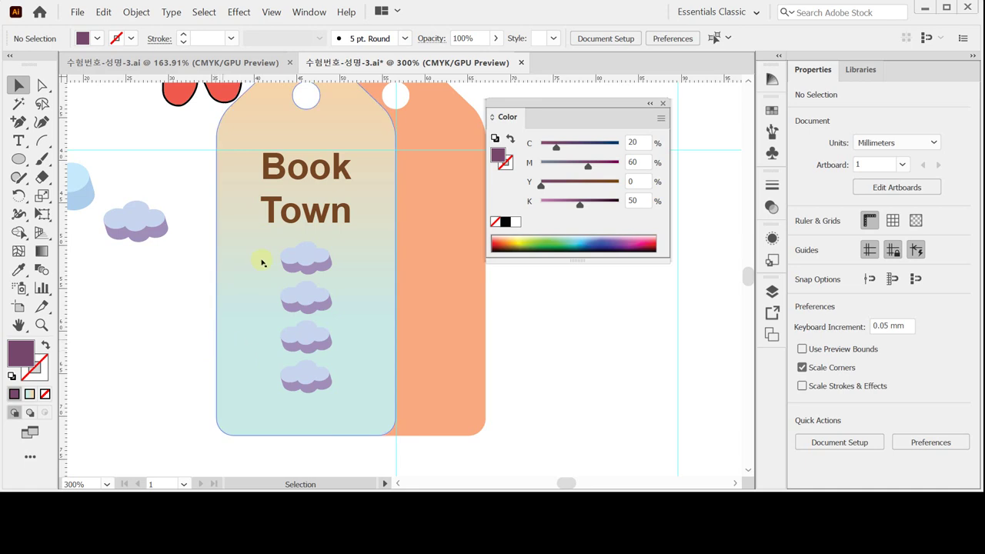
# Select the front tag, its Book Town text and the cloud group, and centre them horizontally on each other.
pyautogui.click(199, 153)
pyautogui.moveTo(272, 245); pyautogui.dragTo(286, 281)
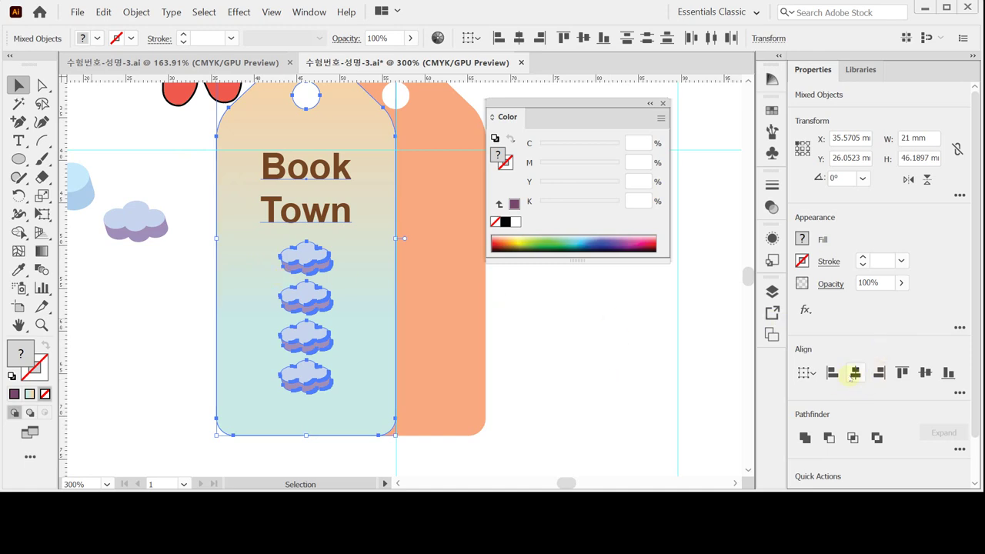
pyautogui.click(854, 373)
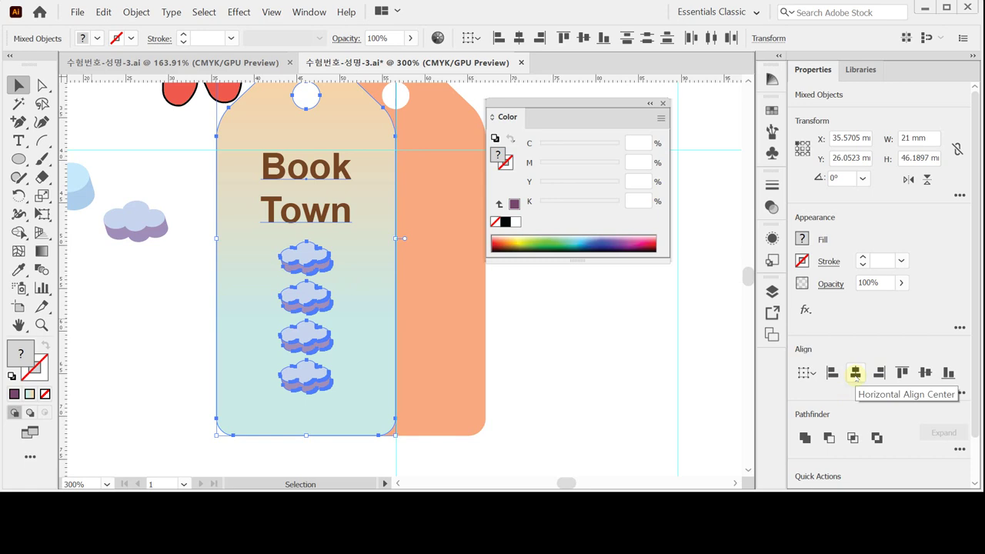
# Rotate the front tag together with its text and clouds by -20°.
pyautogui.click(20, 197)
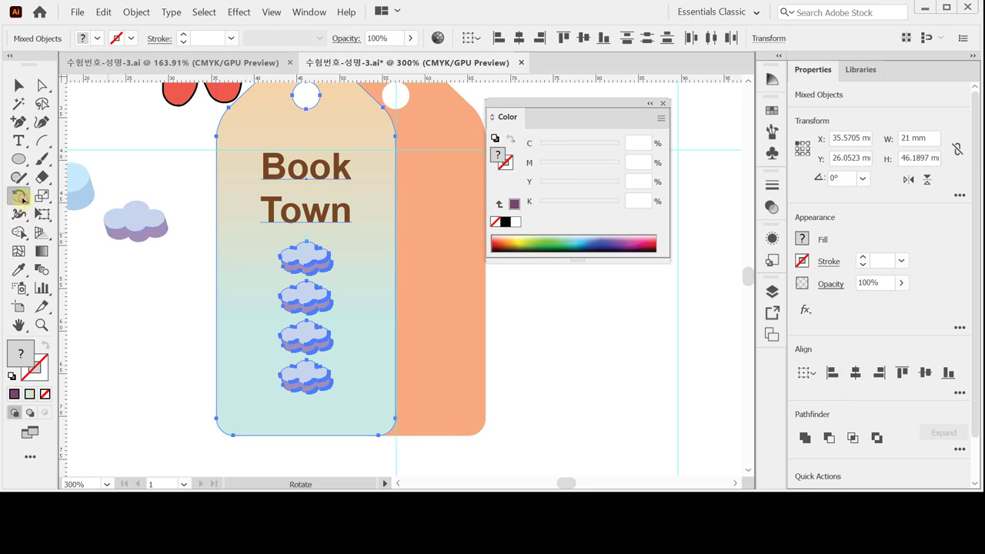
pyautogui.doubleClick(21, 197)
pyautogui.press('BackSpace')
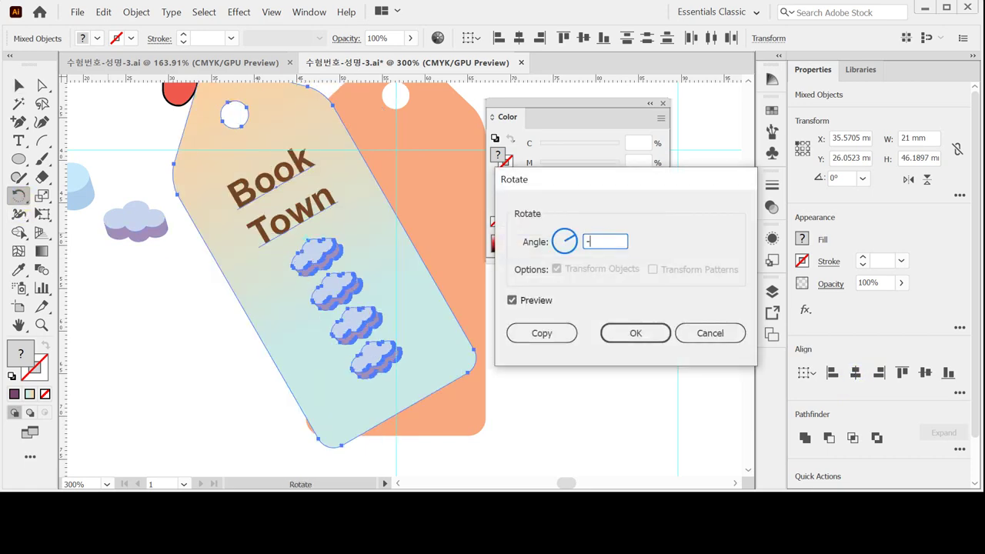
pyautogui.write('-20')
pyautogui.press('Return')
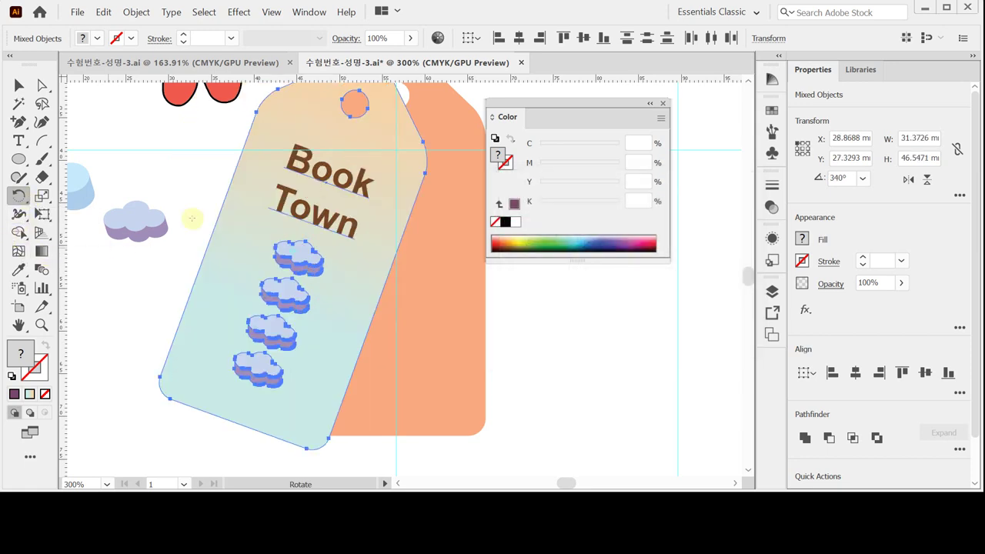
# Nudge the tilted front tag about 3.5 mm right and 0.4 mm up so its hole partly overlaps the back tag's hole, and deselect it.
pyautogui.scroll(2, 391, 305)
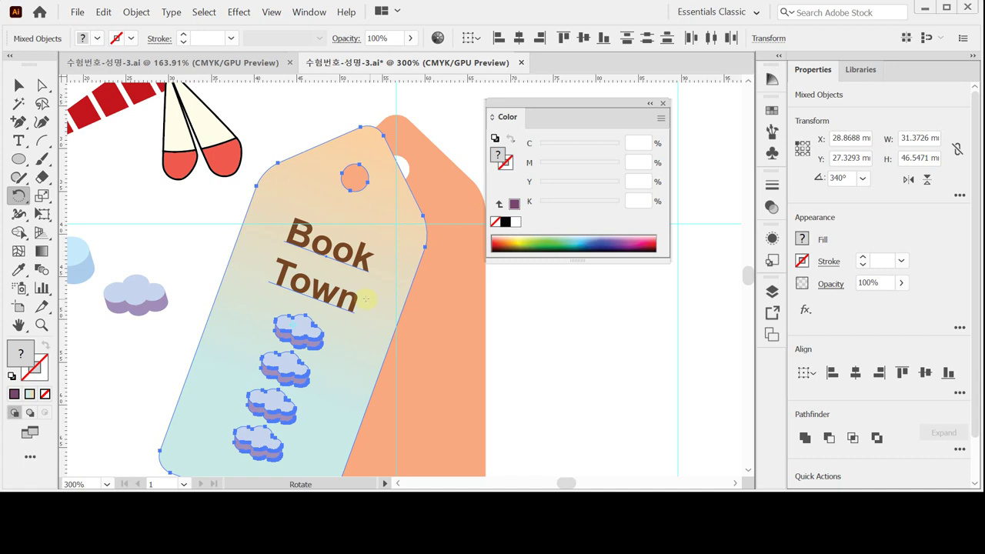
pyautogui.press('Right')
pyautogui.press('Right')
pyautogui.press('Right')
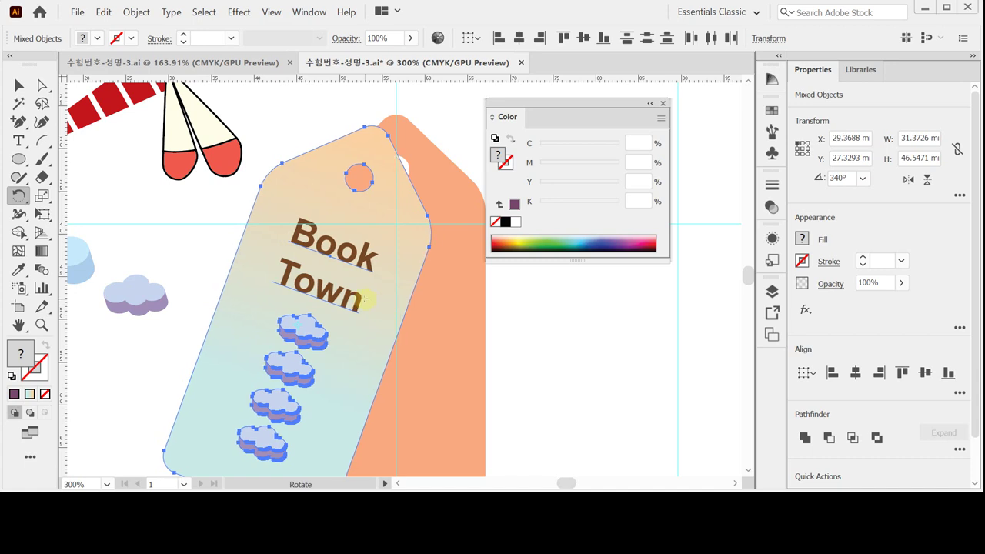
pyautogui.press('Right')
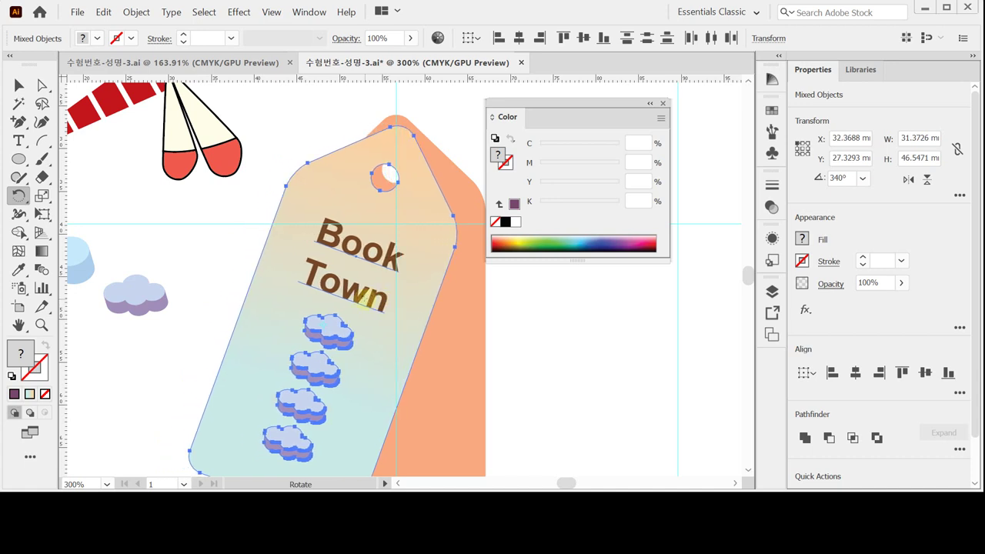
pyautogui.press('Right')
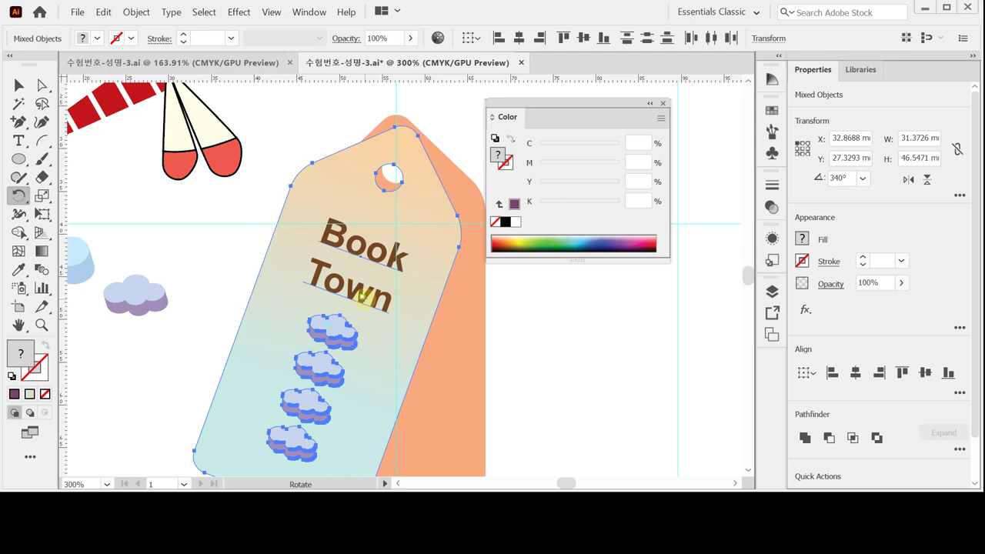
pyautogui.press('Left')
pyautogui.press('Up')
pyautogui.press('Up')
pyautogui.press('Up')
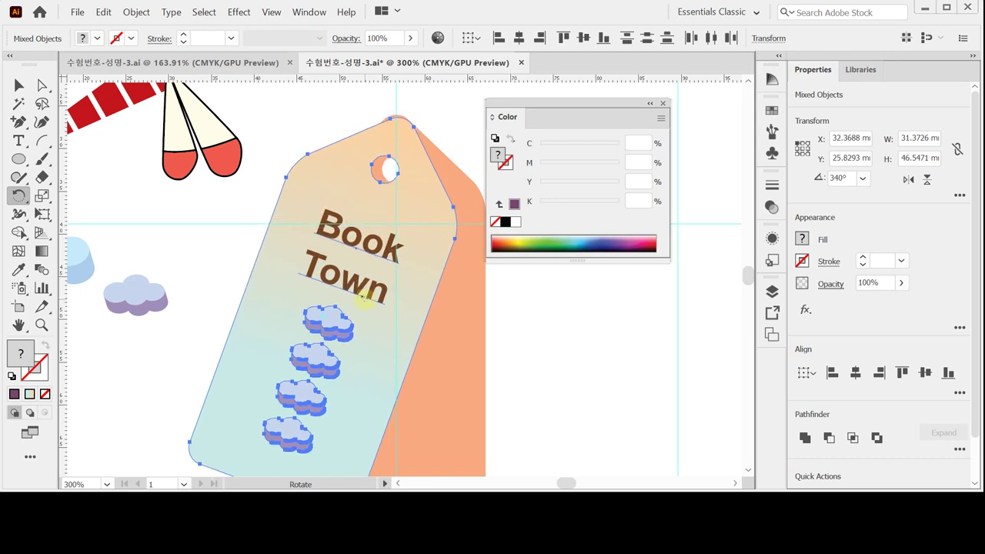
pyautogui.press('Down')
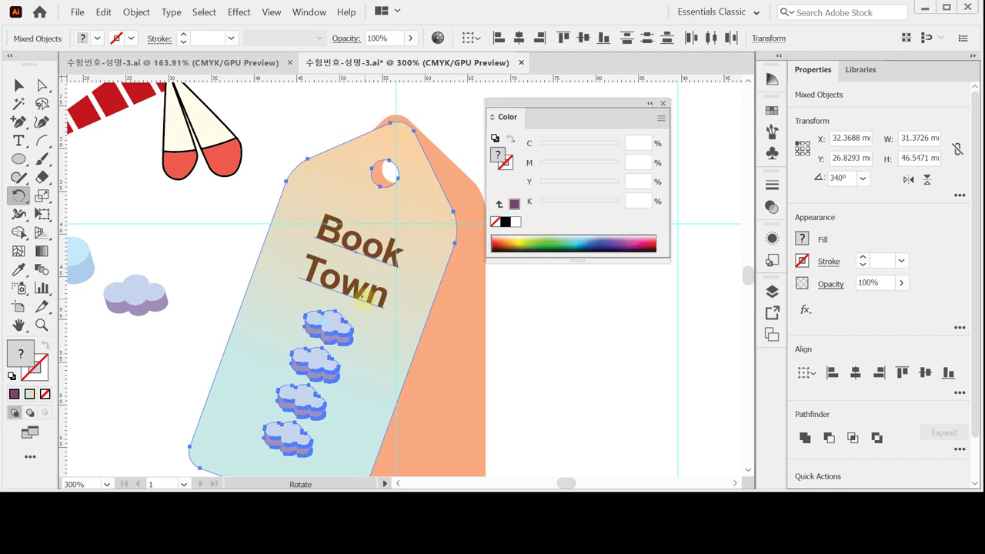
pyautogui.press('Right')
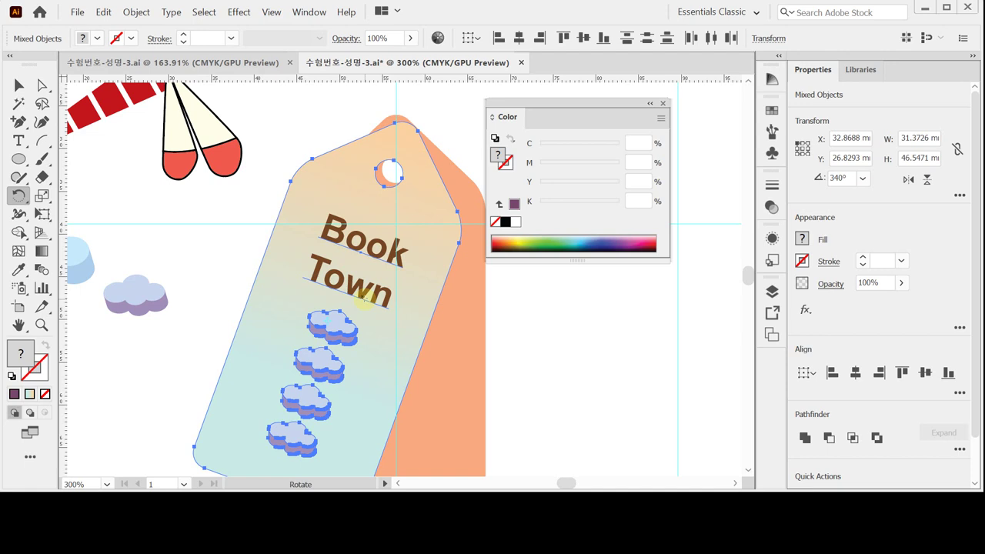
pyautogui.press('Left')
pyautogui.press('v')
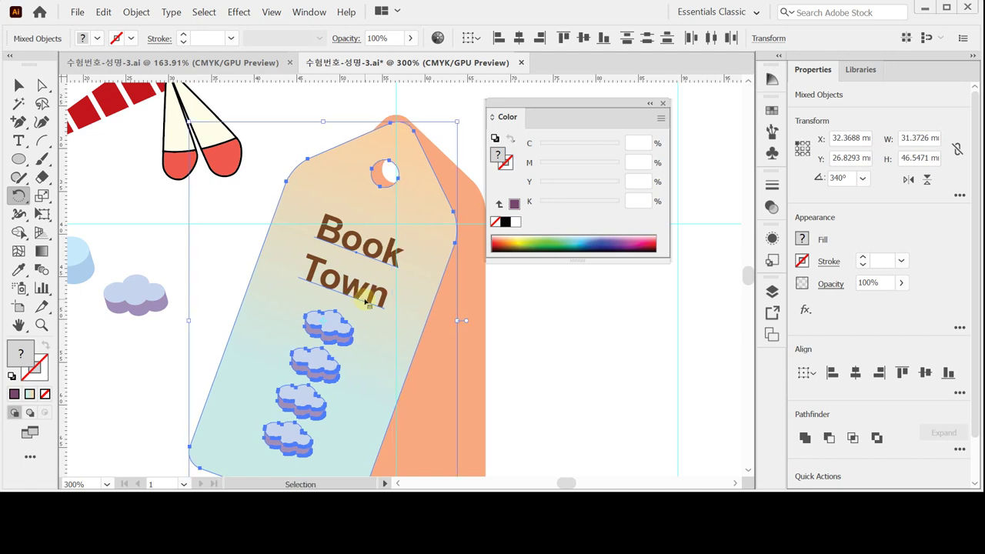
pyautogui.hotkey('ctrl', 's')
pyautogui.press('r')
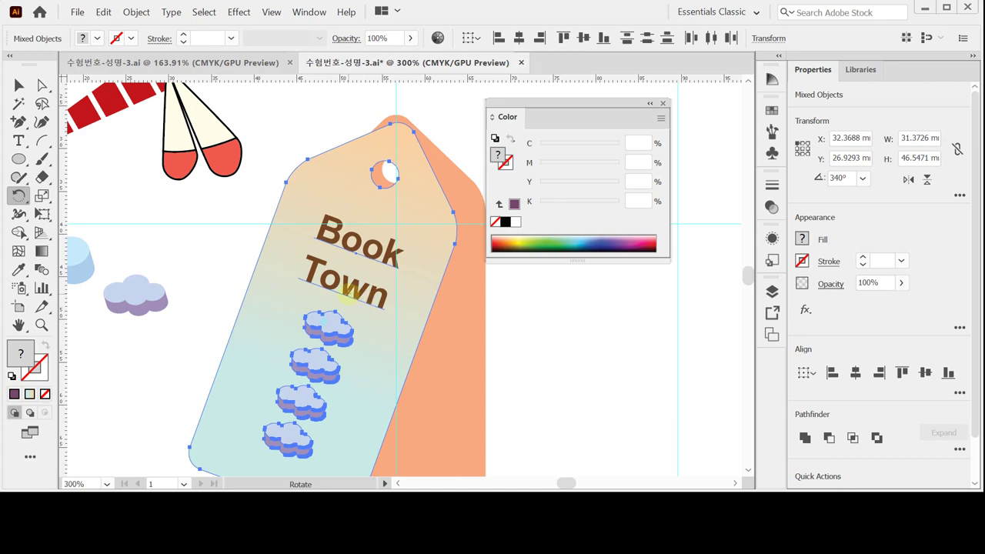
pyautogui.click(19, 84)
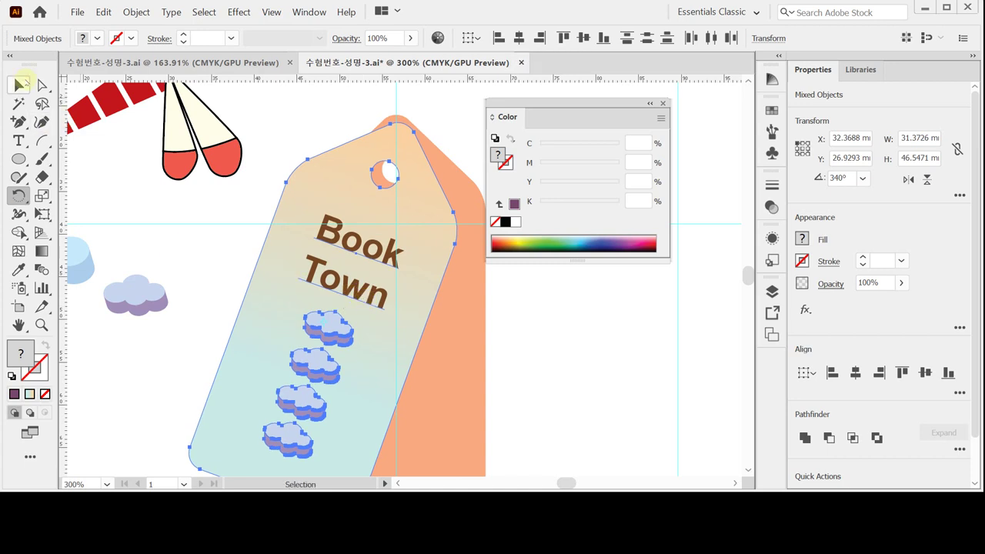
pyautogui.click(181, 212)
# Copy the red dragonfly group and paste a duplicate over the tags.
pyautogui.click(185, 160)
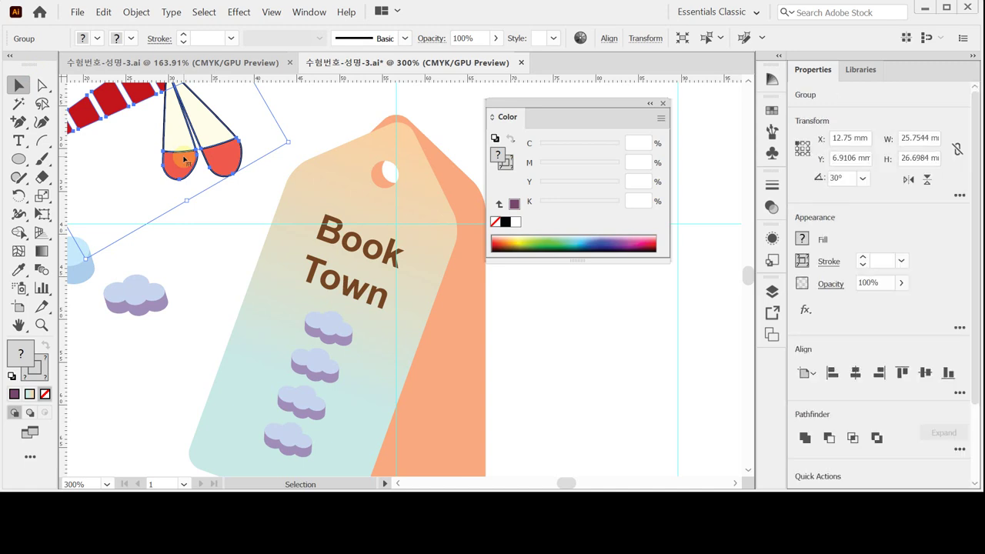
pyautogui.press('ctrl')
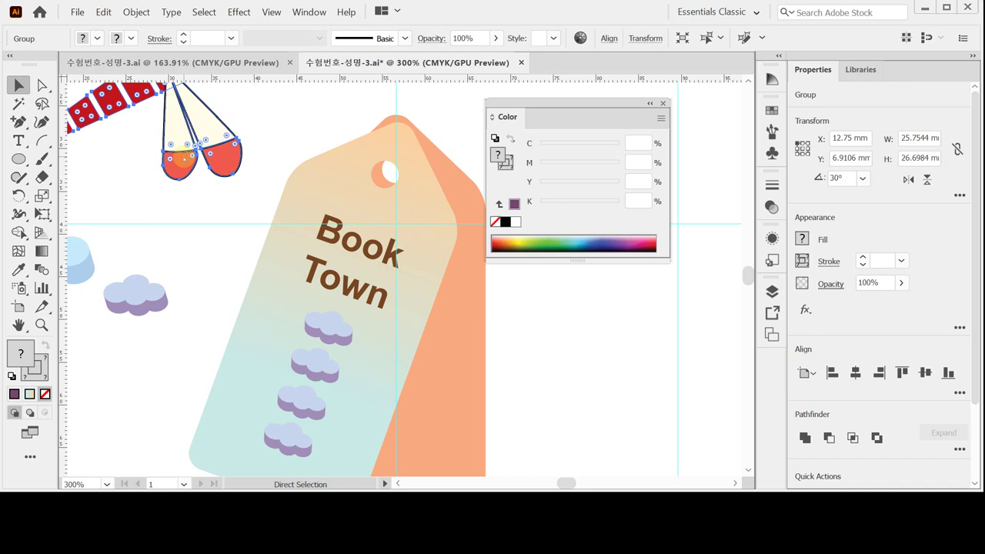
pyautogui.press('ctrl')
pyautogui.hotkey('ctrl', 'v')
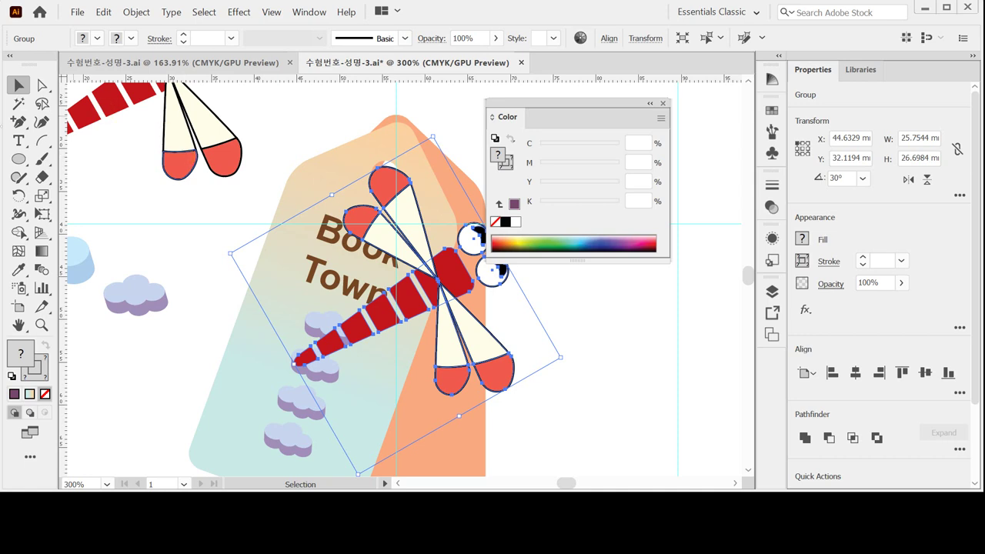
# Scale the pasted dragonfly uniformly to 35% with Scale Strokes & Effects enabled.
pyautogui.click(43, 196)
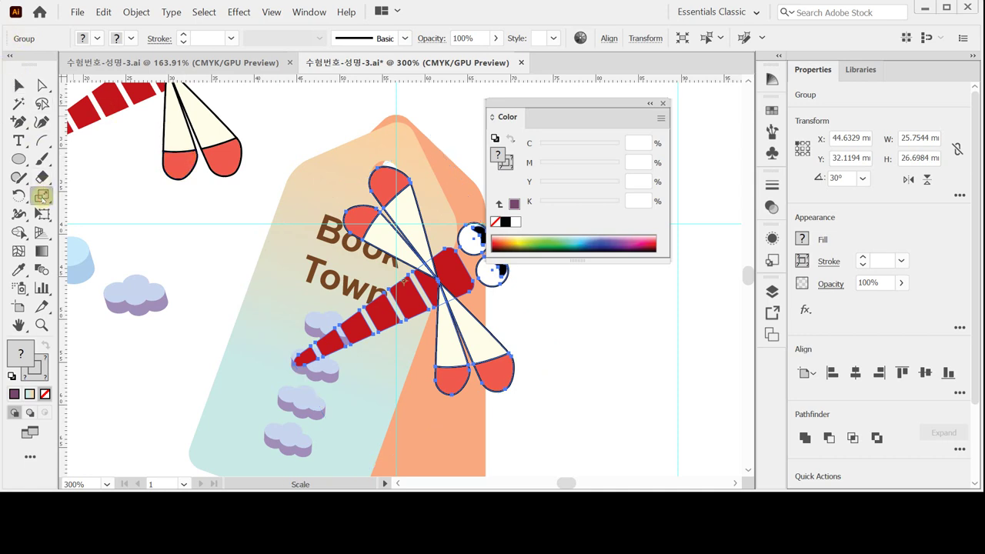
pyautogui.doubleClick(42, 196)
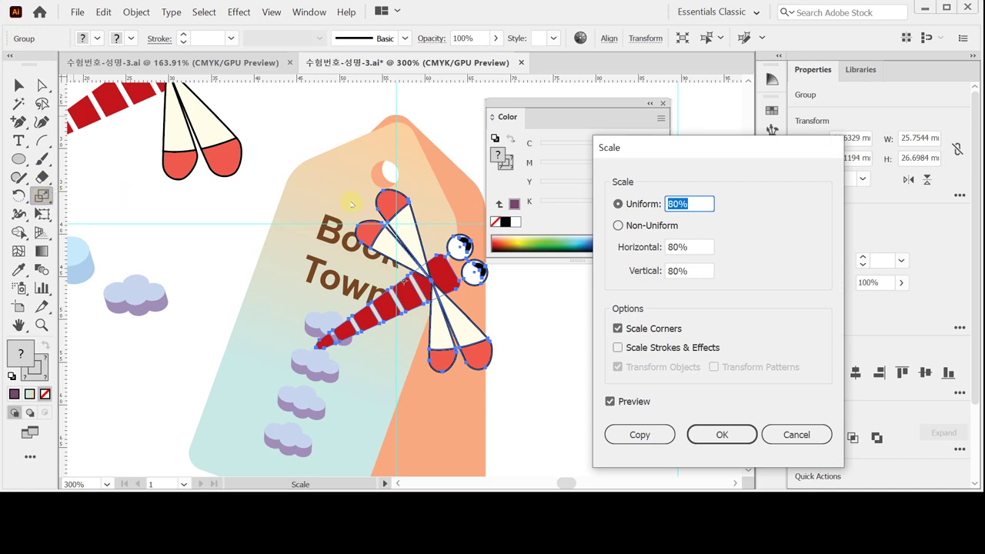
pyautogui.write('35')
pyautogui.click(617, 348)
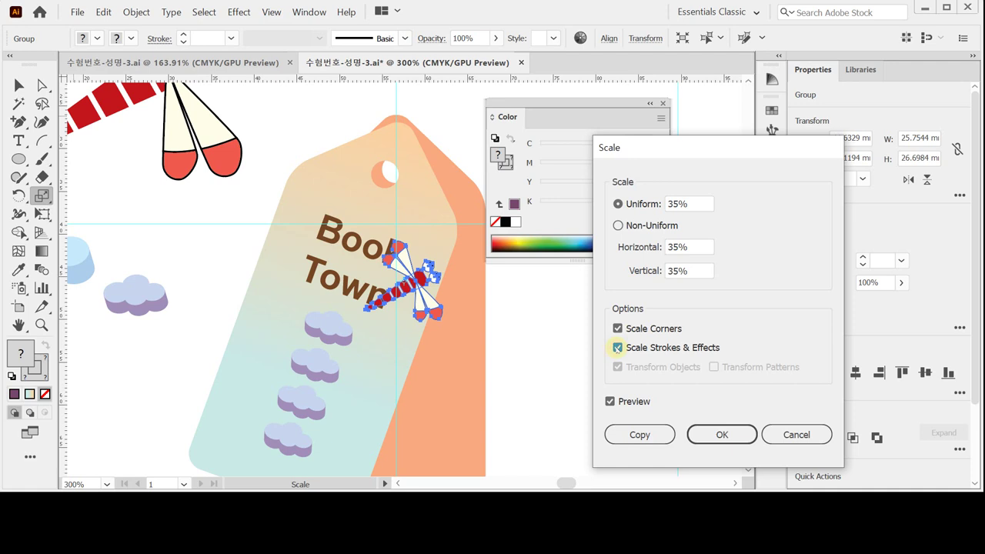
pyautogui.click(616, 348)
pyautogui.click(617, 347)
pyautogui.click(617, 347)
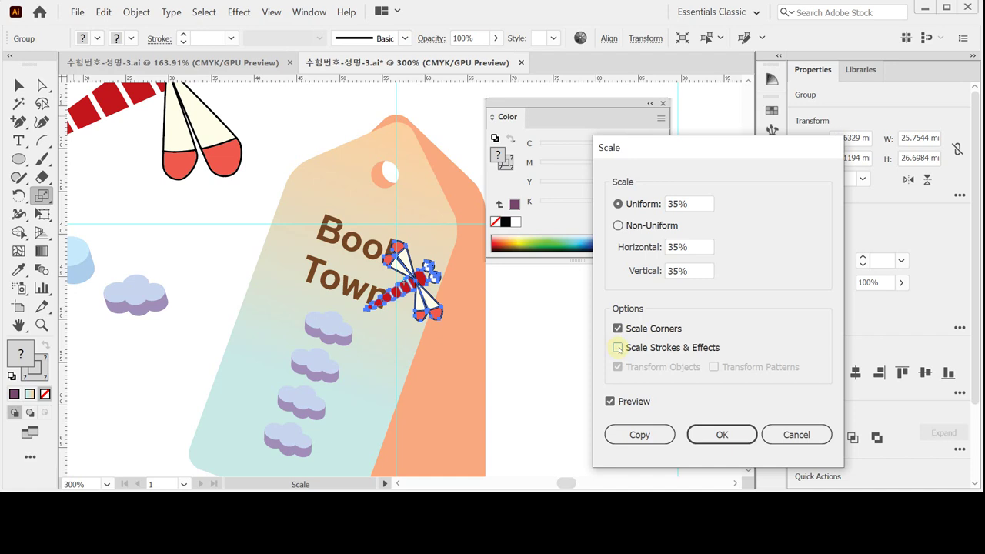
pyautogui.click(617, 347)
pyautogui.click(721, 434)
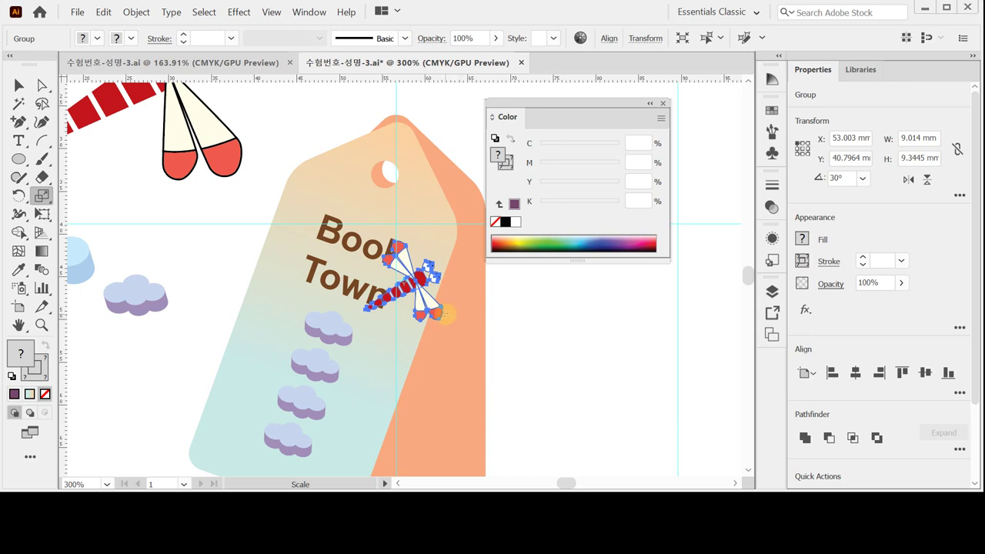
# Move the small dragonfly onto the lower right corner of the orange back tag and save the document.
pyautogui.click(435, 313)
pyautogui.press('v')
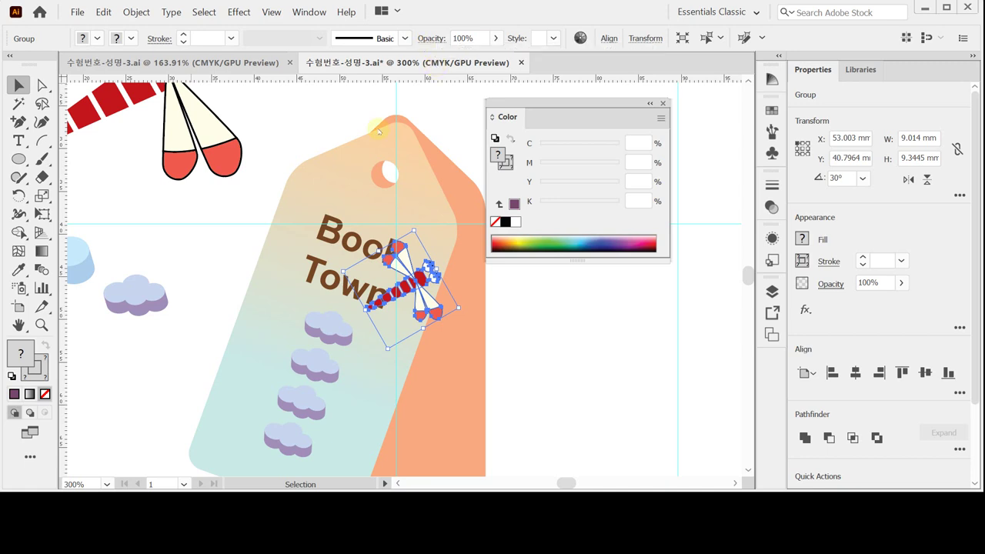
pyautogui.press('space')
pyautogui.moveTo(433, 334); pyautogui.dragTo(401, 373)
pyautogui.press('a')
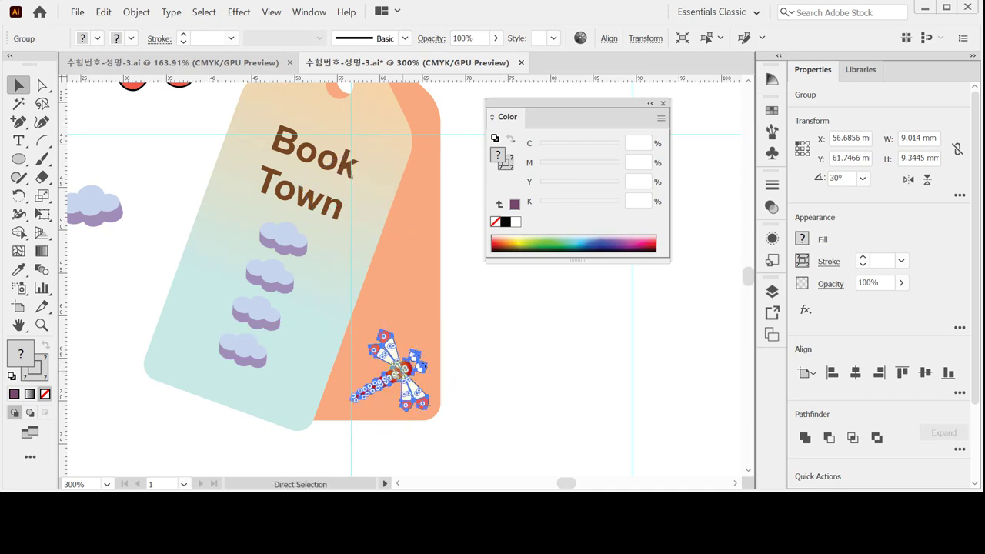
pyautogui.press('v')
pyautogui.hotkey('ctrl', 's')
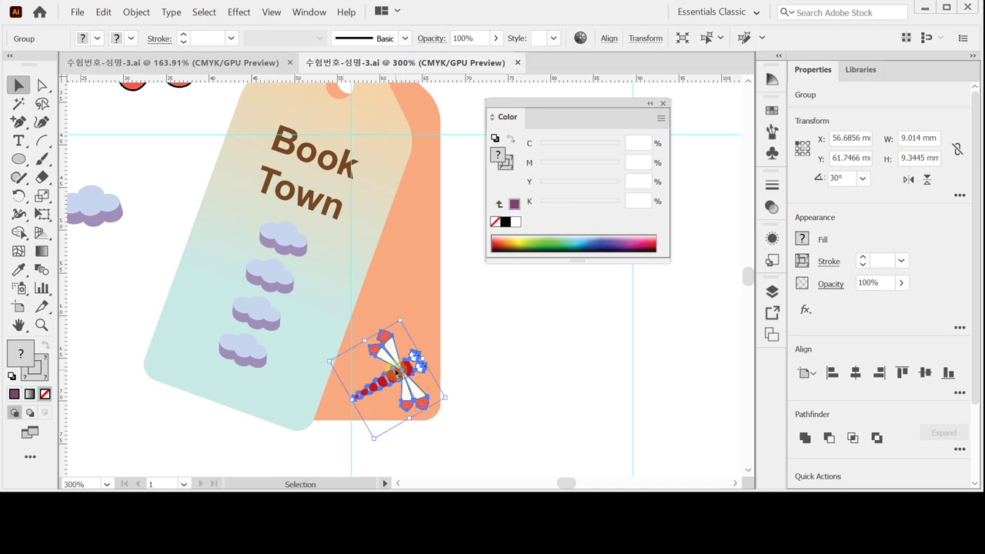
# Bring back the curved string guides around the tag holes, with no fill and a 2 pt brown stroke active.
pyautogui.click(459, 390)
pyautogui.scroll(3, 457, 394)
pyautogui.scroll(3, 457, 395)
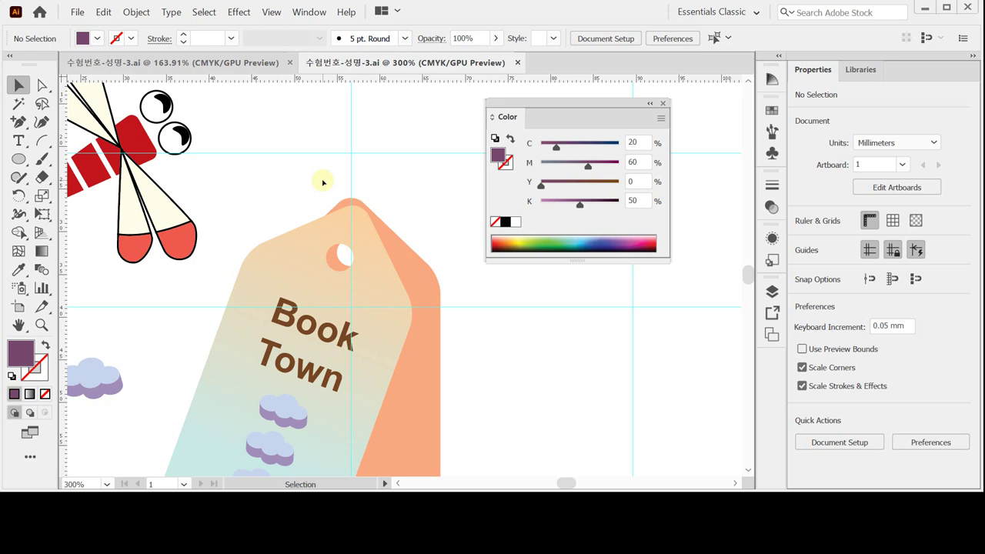
pyautogui.hotkey('ctrl', 'z')
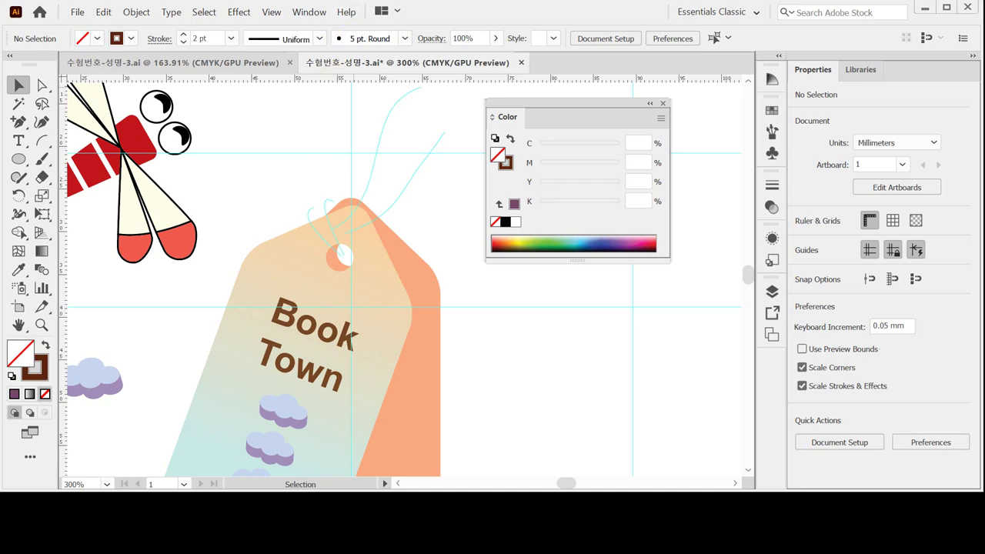
# With the Pen tool, trace the outer short string curve from the tag hole, from about X 55.6, Y 32.9 mm to X 51.9, Y 27.3 mm.
pyautogui.keyDown('alt'); pyautogui.click(18, 122); pyautogui.keyUp('alt')
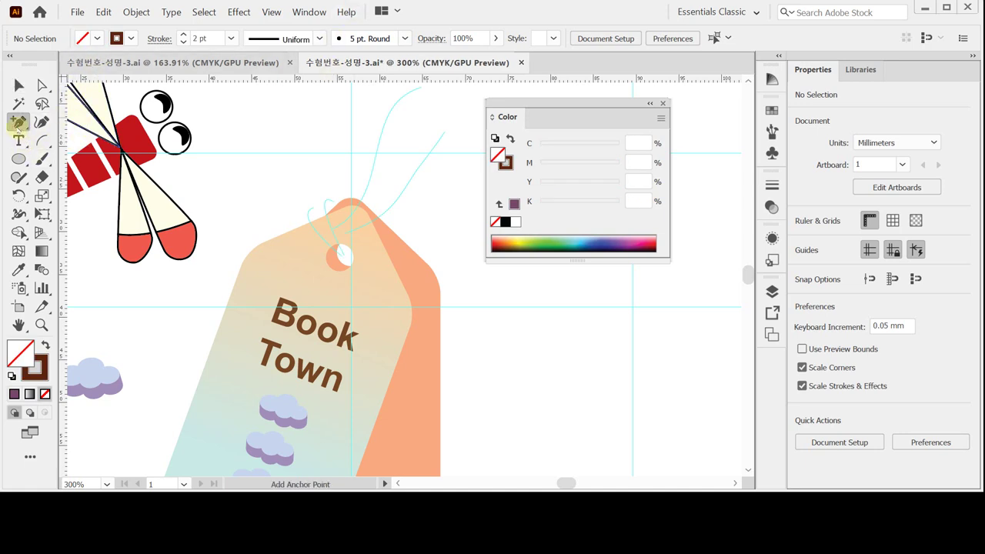
pyautogui.moveTo(18, 122); pyautogui.dragTo(68, 121)
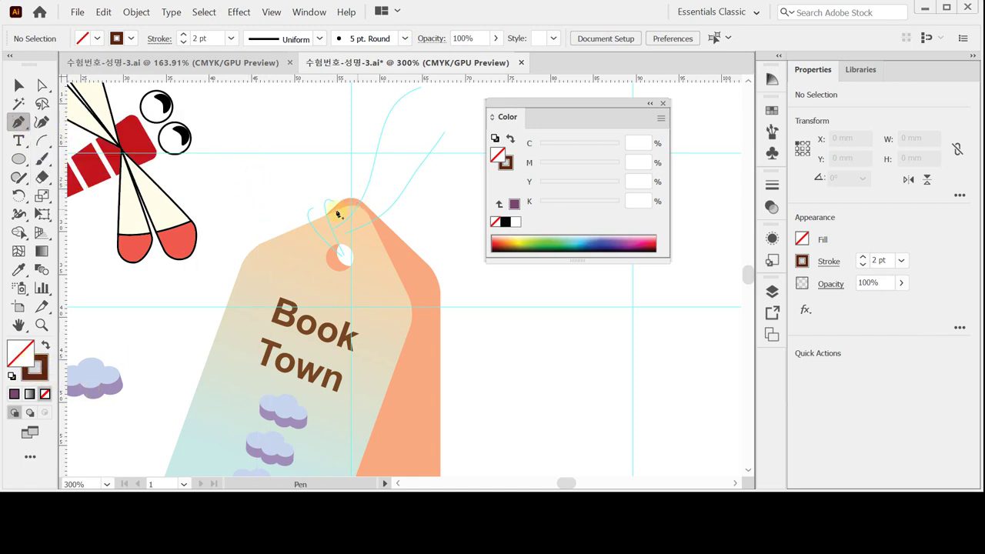
pyautogui.moveTo(322, 200); pyautogui.dragTo(314, 191)
pyautogui.click(338, 253)
pyautogui.hotkey('ctrl', '+')
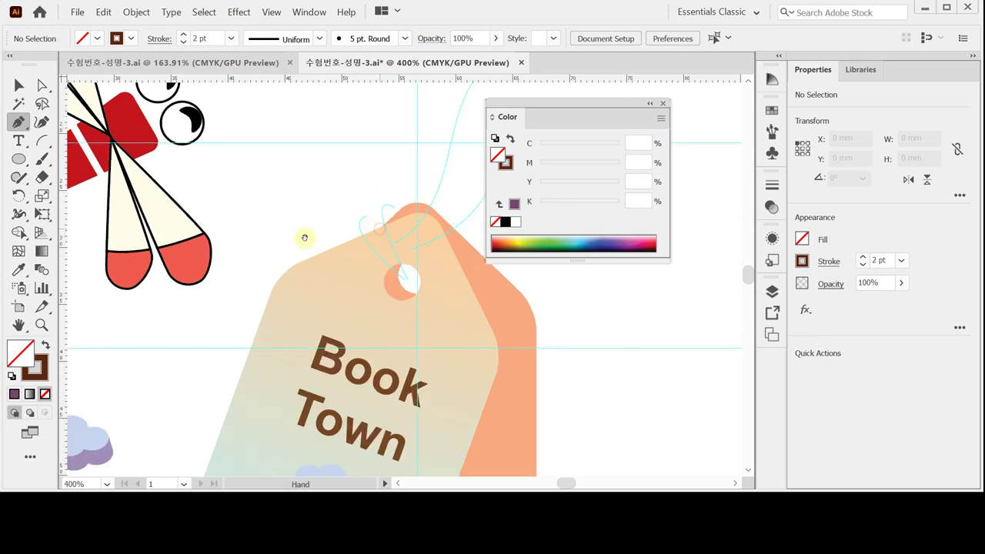
pyautogui.hscroll(2, 293, 229)
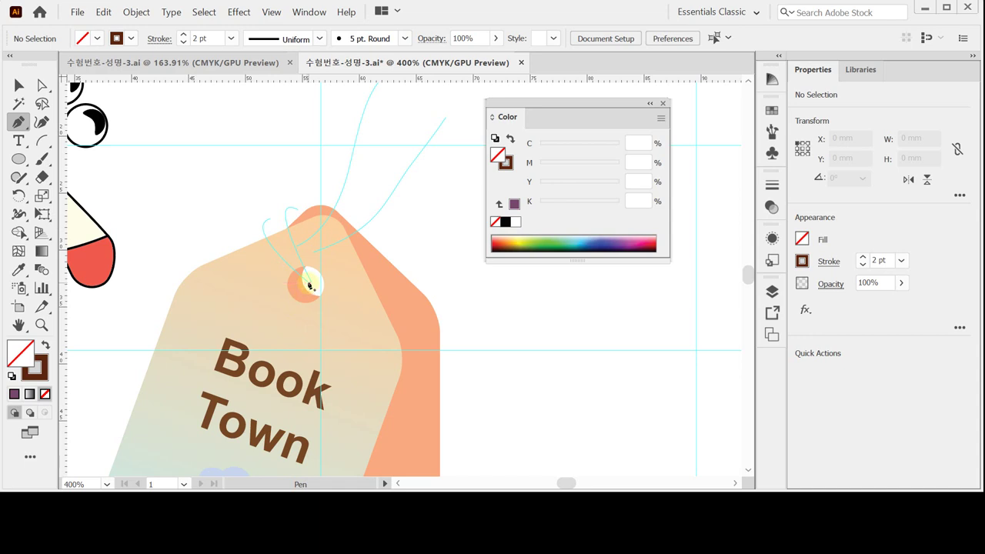
pyautogui.press('capslock')
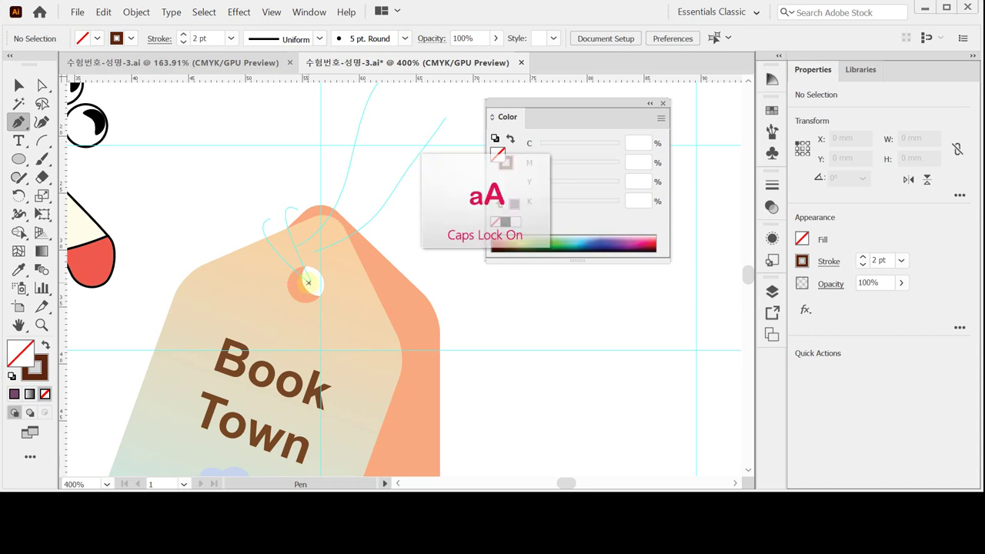
pyautogui.press('capslock')
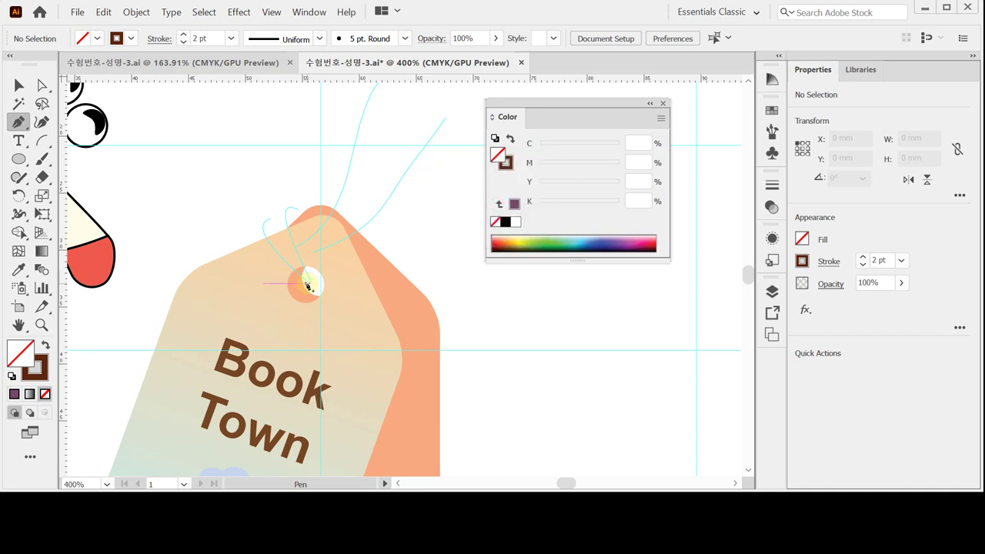
pyautogui.click(307, 283)
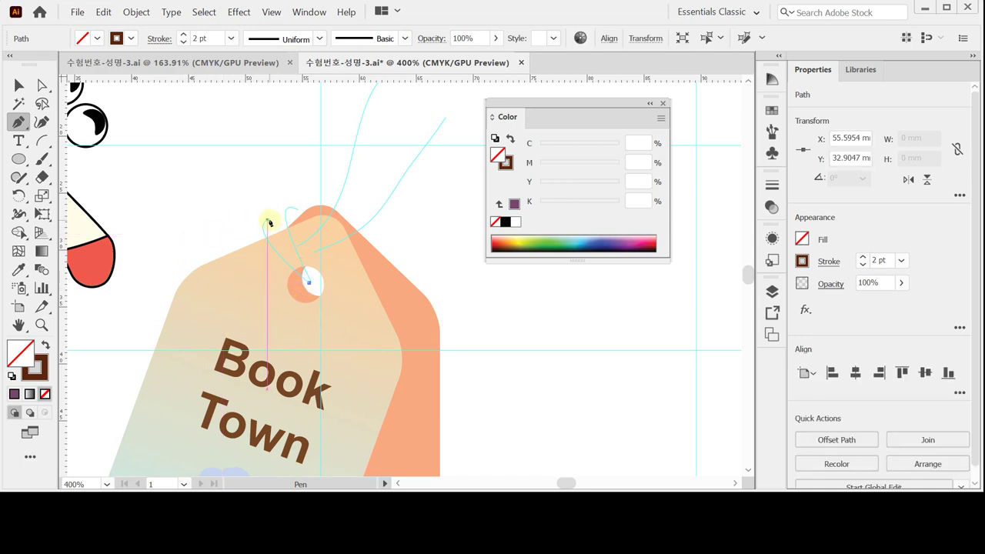
pyautogui.moveTo(268, 222)
pyautogui.mouseDown()
pyautogui.moveTo(272, 179)
pyautogui.moveTo(293, 212)
pyautogui.mouseUp()
pyautogui.press('ctrl')
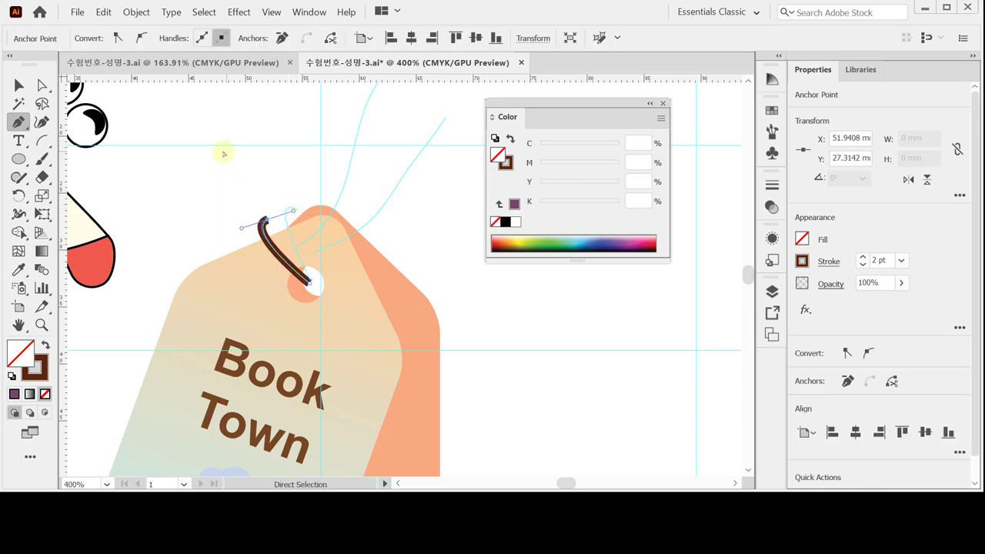
pyautogui.keyDown('ctrl'); pyautogui.click(197, 161); pyautogui.keyUp('ctrl')
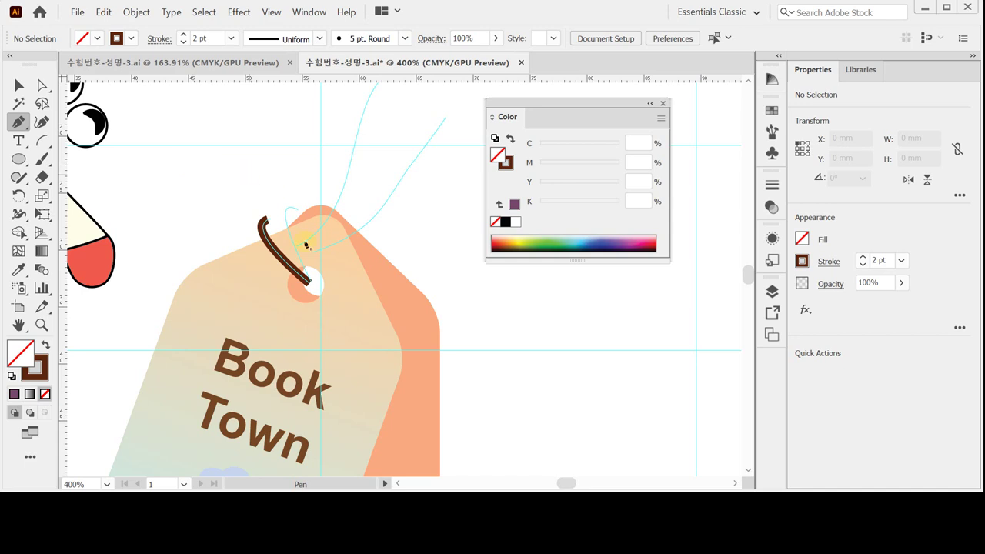
# Trace the second short string curve from the tag hole, starting at about X 55.8, Y 32.4 mm and hooking over the tag's upper edge.
pyautogui.click(311, 280)
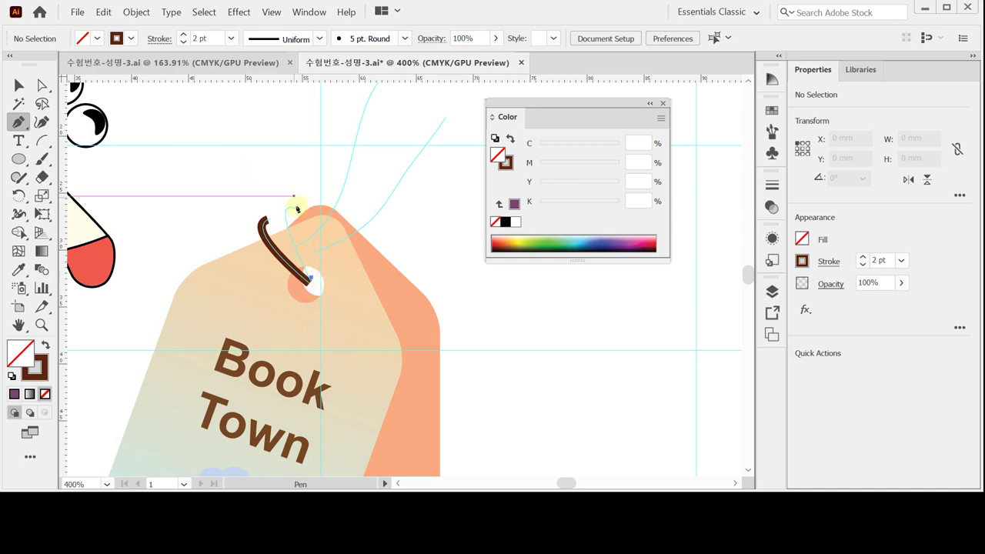
pyautogui.moveTo(296, 209)
pyautogui.mouseDown()
pyautogui.moveTo(327, 238)
pyautogui.moveTo(339, 235)
pyautogui.mouseUp()
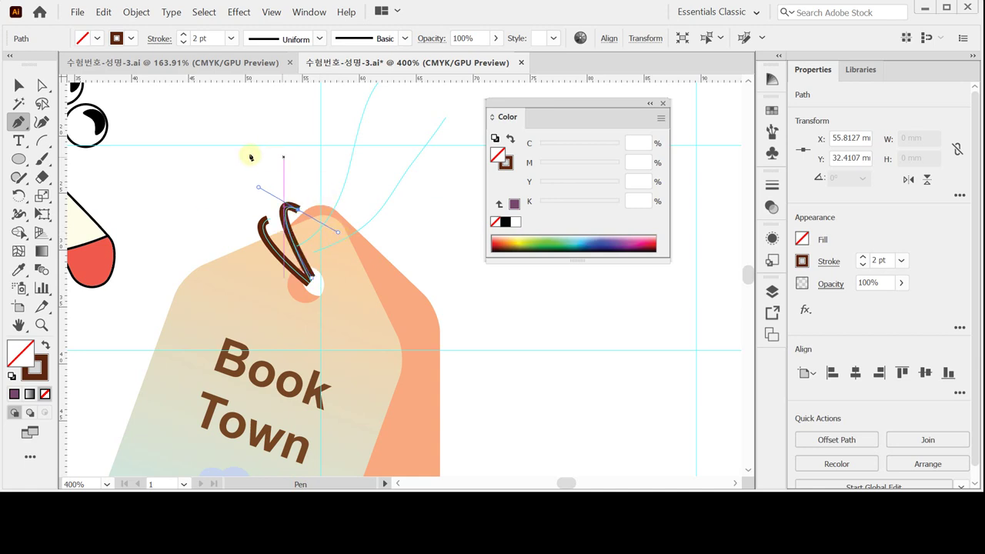
pyautogui.keyDown('ctrl'); pyautogui.click(202, 161); pyautogui.keyUp('ctrl')
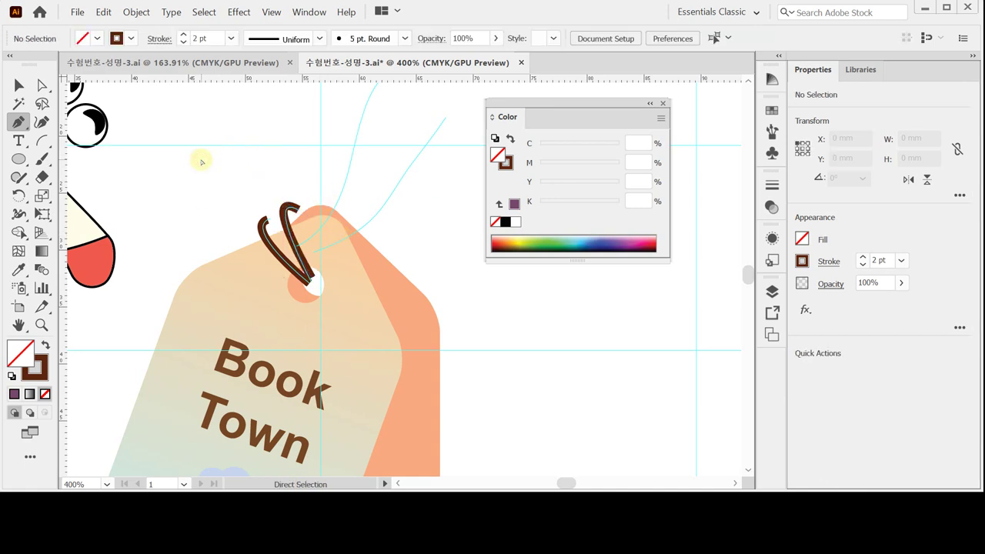
# Trace the longer S-shaped string guide upward from the short loops, ending at about X 65, Y 13 mm.
pyautogui.moveTo(239, 188); pyautogui.dragTo(172, 297)
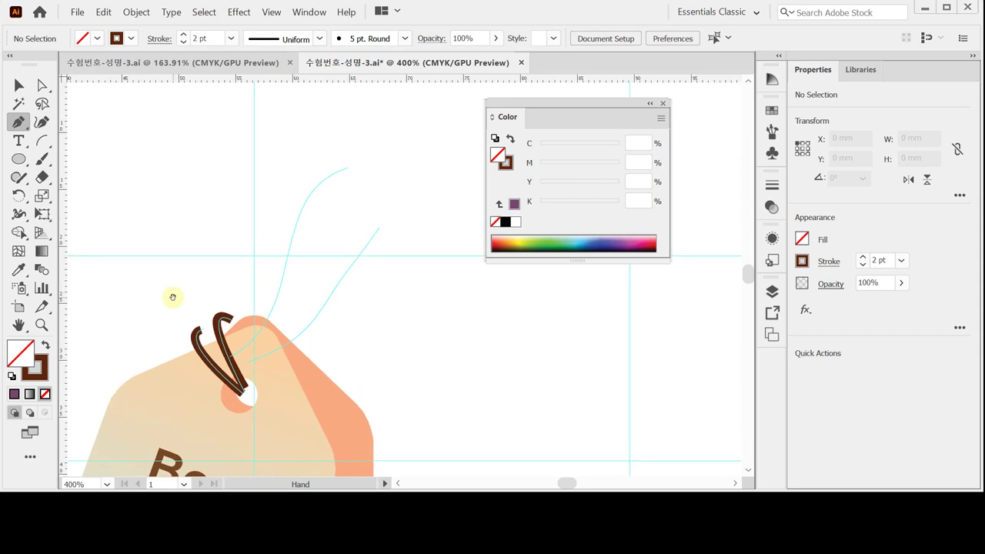
pyautogui.click(233, 355)
pyautogui.moveTo(282, 278); pyautogui.dragTo(298, 217)
pyautogui.click(349, 168)
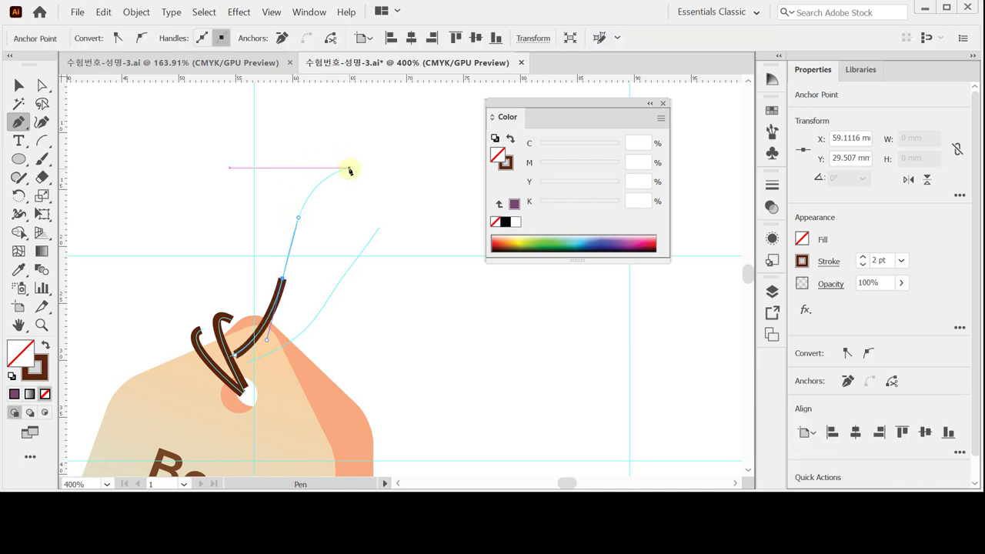
pyautogui.moveTo(349, 169); pyautogui.dragTo(399, 156)
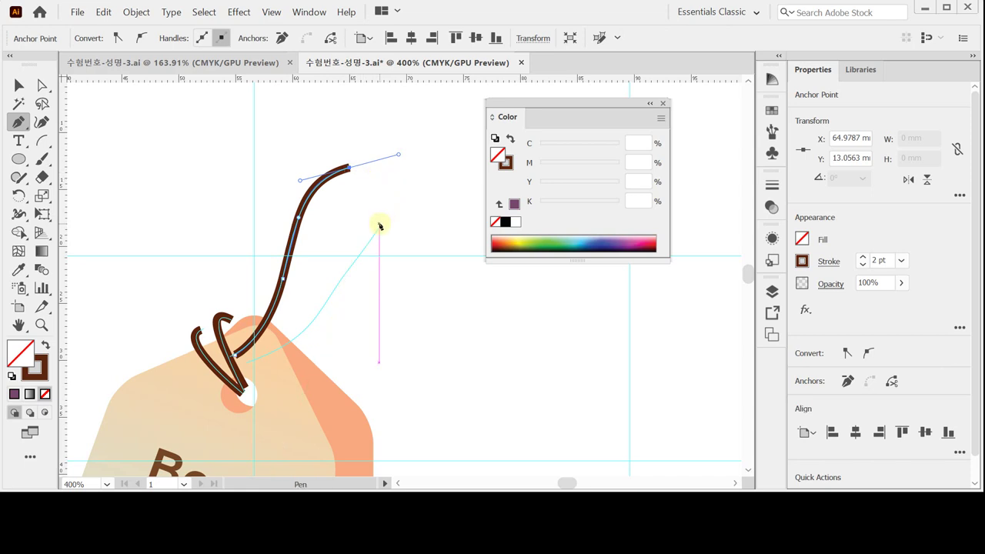
pyautogui.press('ctrl')
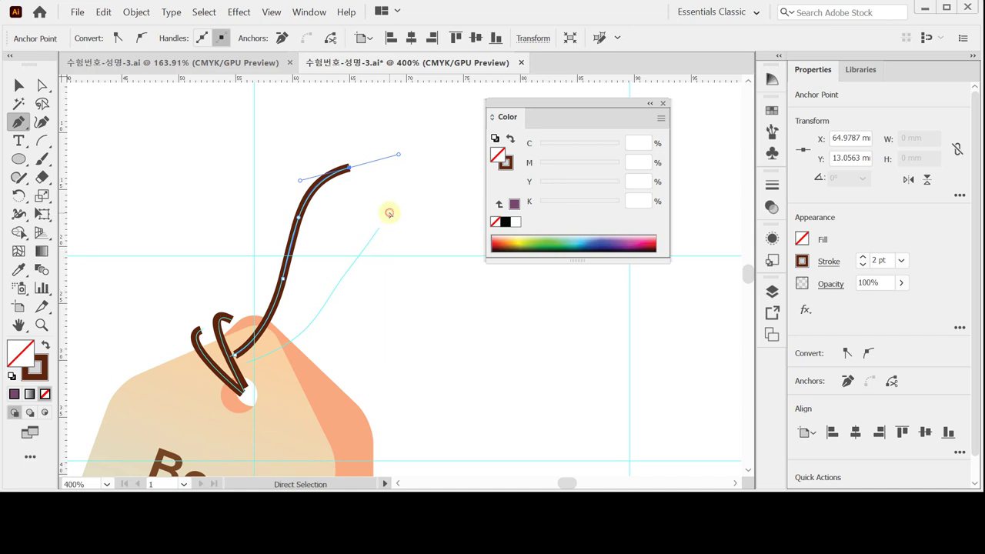
pyautogui.keyDown('ctrl'); pyautogui.click(389, 213); pyautogui.keyUp('ctrl')
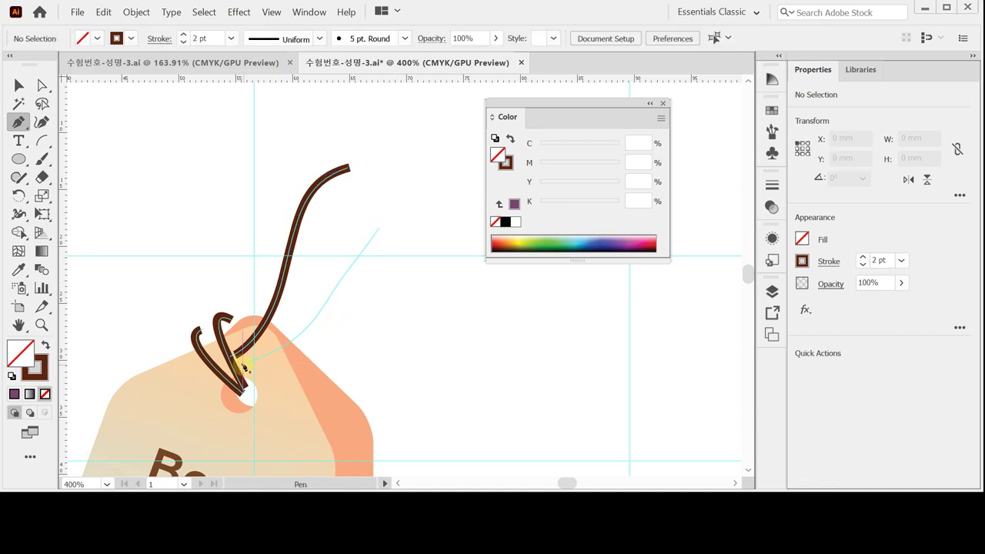
# Trace the remaining long string guide from about X 55.6, Y 30.4 mm to X 67.6, Y 18.3 mm, and save the document.
pyautogui.click(243, 365)
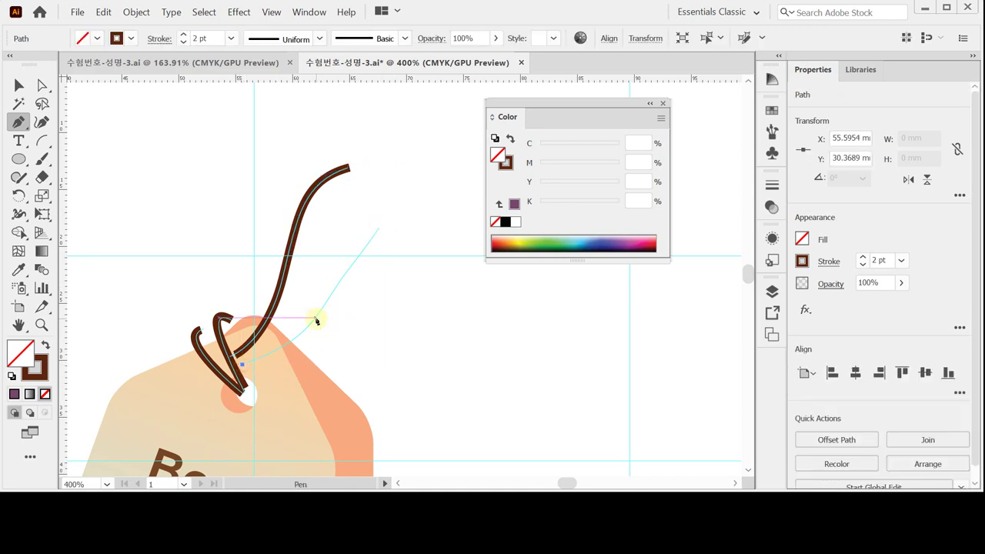
pyautogui.moveTo(316, 318); pyautogui.dragTo(337, 285)
pyautogui.moveTo(379, 228); pyautogui.dragTo(394, 212)
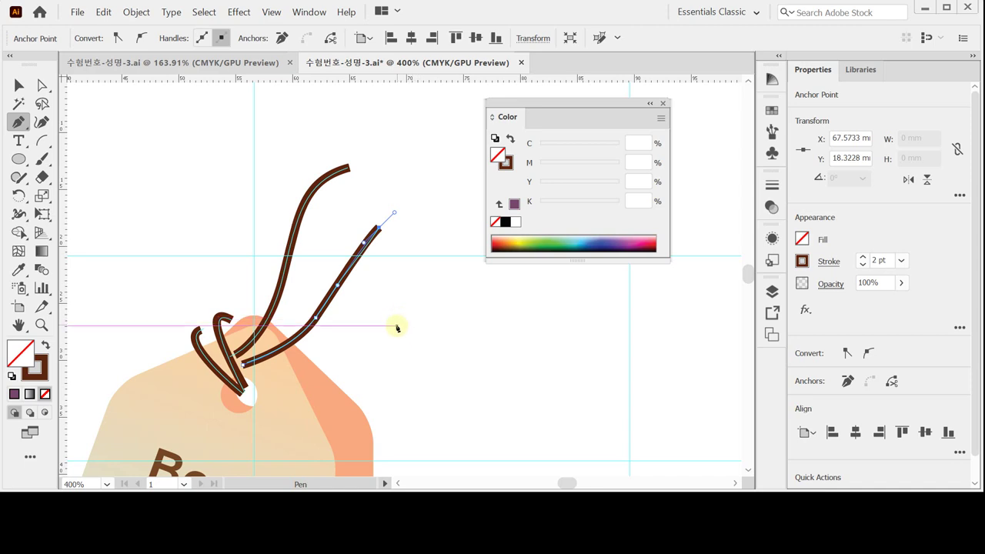
pyautogui.press('ctrl')
pyautogui.keyDown('ctrl'); pyautogui.click(396, 328); pyautogui.keyUp('ctrl')
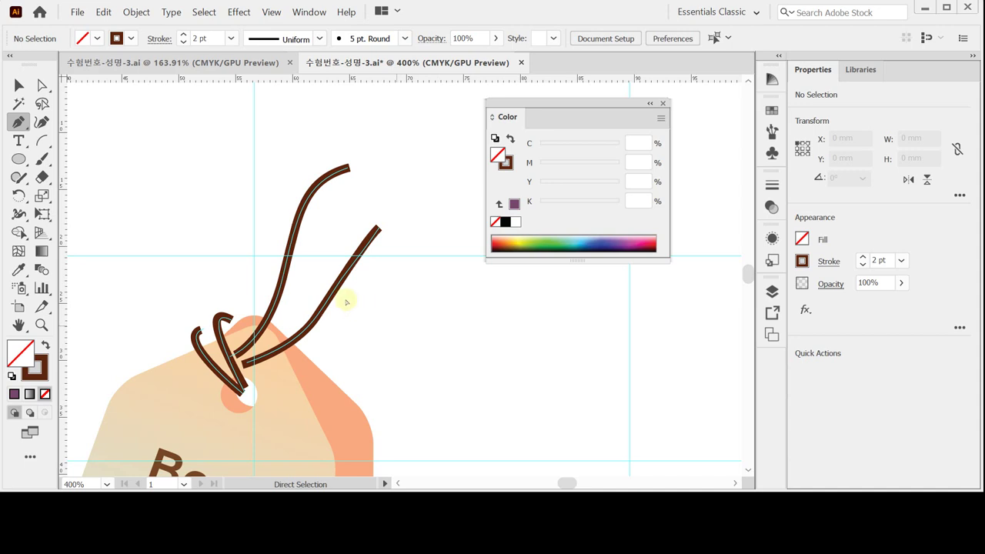
pyautogui.hotkey('ctrl', '+')
pyautogui.hotkey('ctrl', 's')
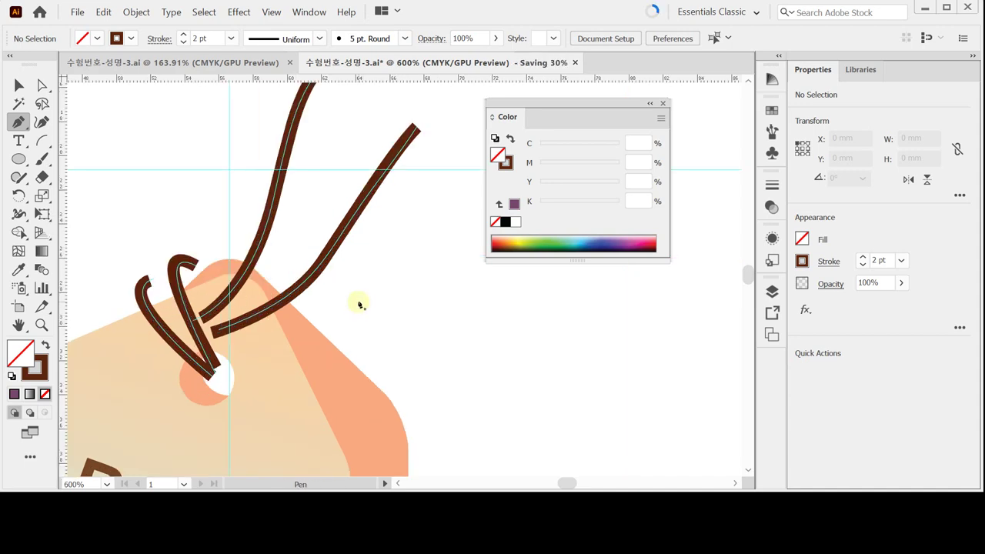
# Select the two long string strands and send them to the back, behind both tags.
pyautogui.hotkey('ctrl', '-')
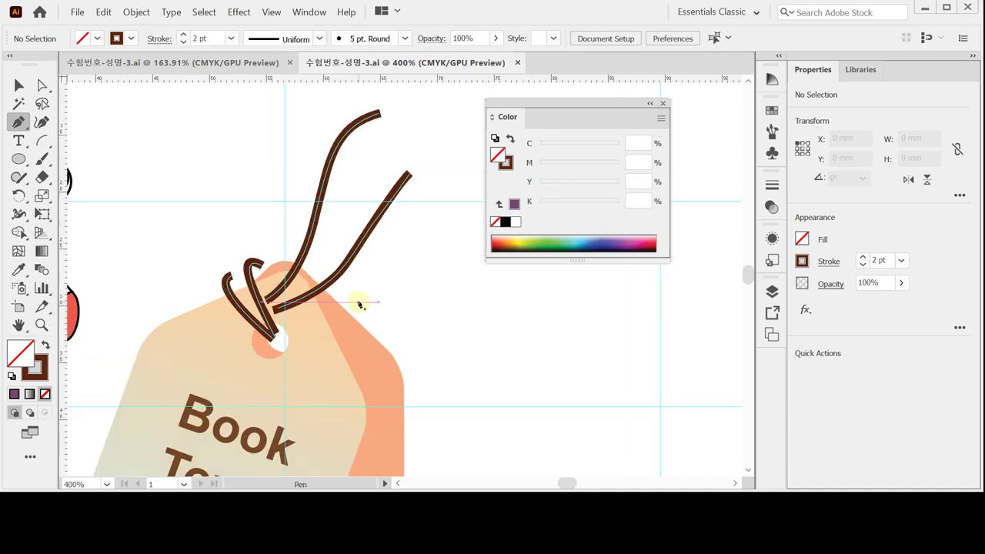
pyautogui.click(19, 85)
pyautogui.moveTo(366, 125); pyautogui.dragTo(412, 233)
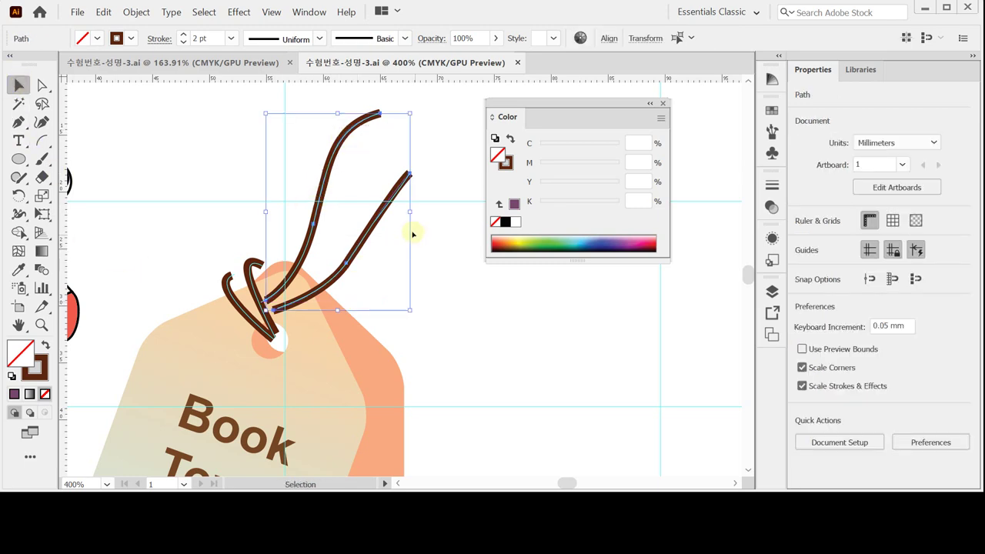
pyautogui.rightClick(403, 223)
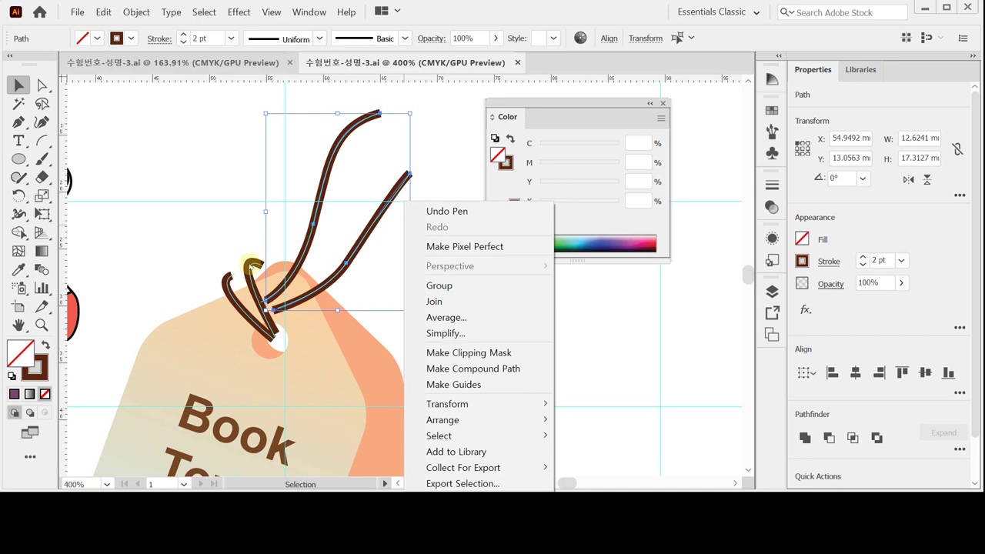
pyautogui.moveTo(450, 421)
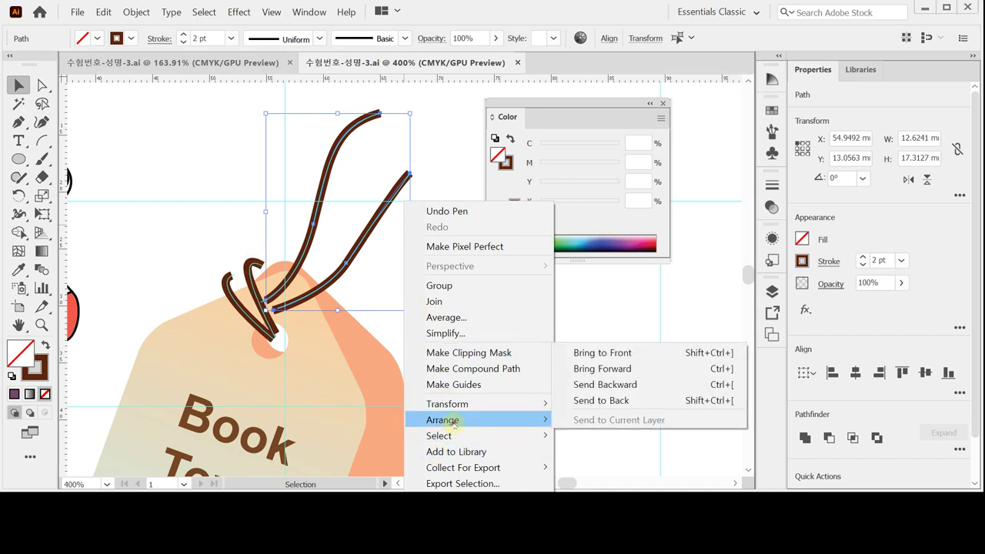
pyautogui.click(590, 400)
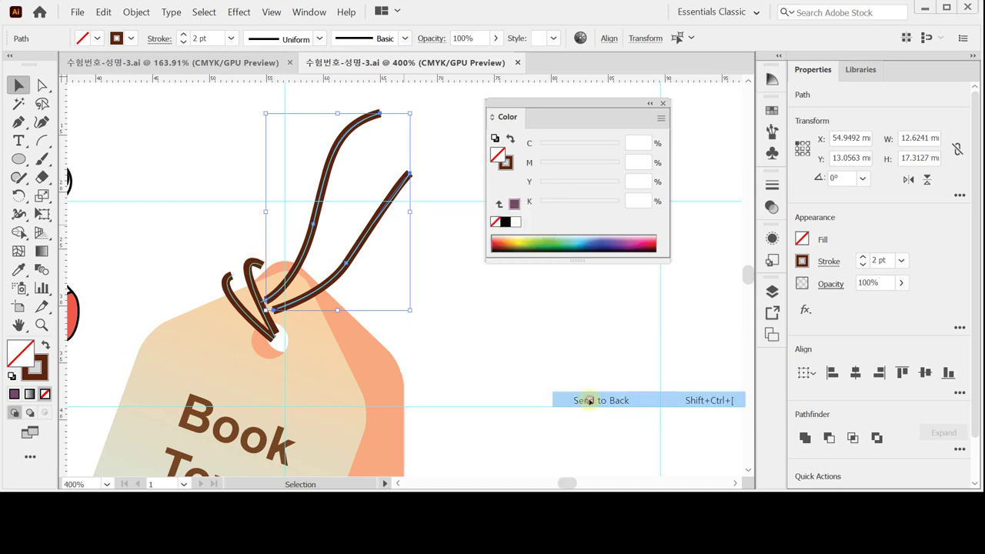
pyautogui.click(459, 327)
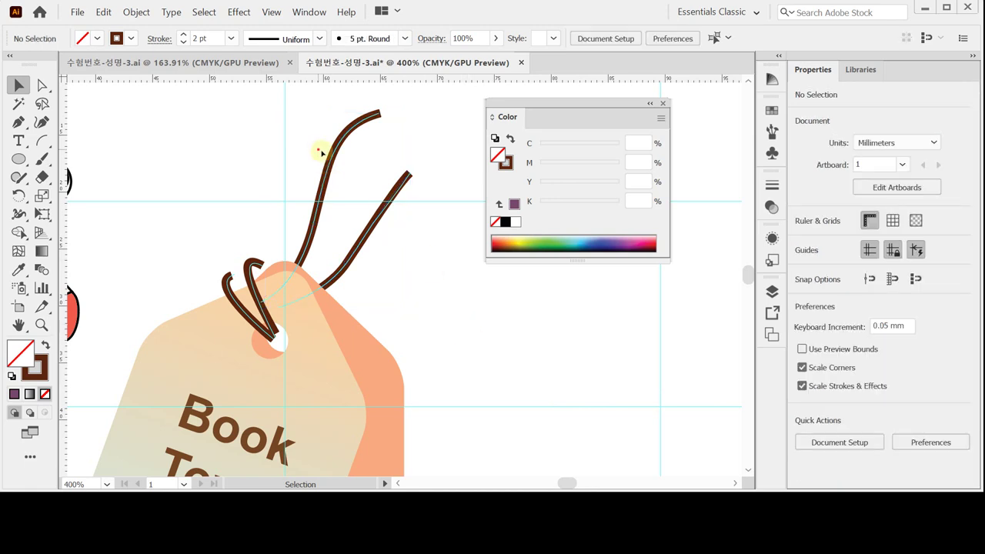
# Select all four string strands and give their brown 2 pt stroke a dashed line with a 1 pt dash.
pyautogui.click(382, 223)
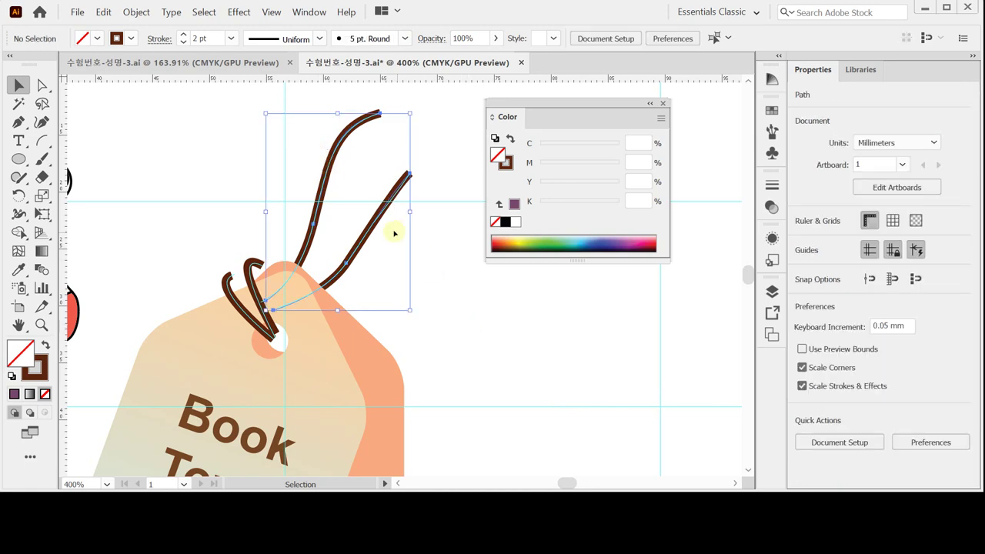
pyautogui.keyDown('shift'); pyautogui.click(245, 286); pyautogui.keyUp('shift')
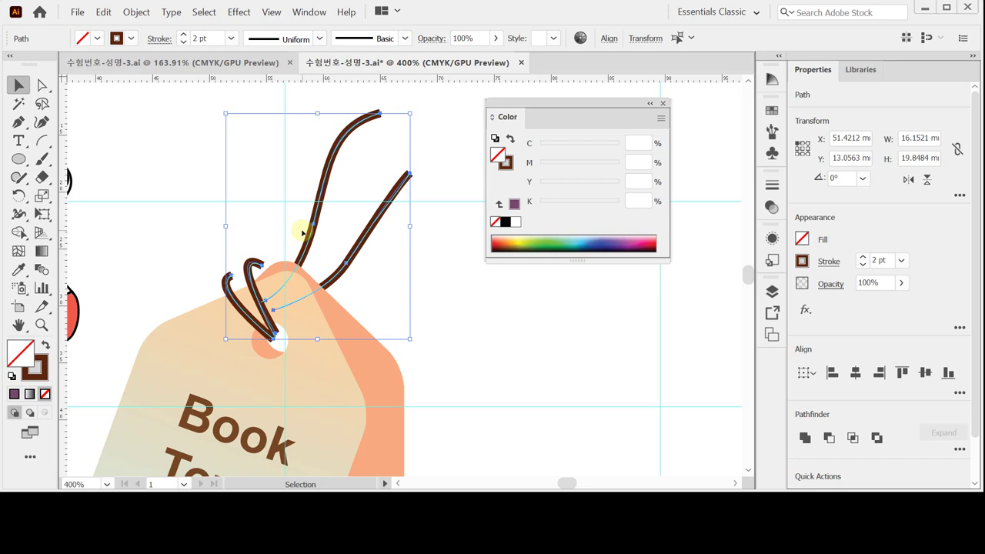
pyautogui.click(505, 163)
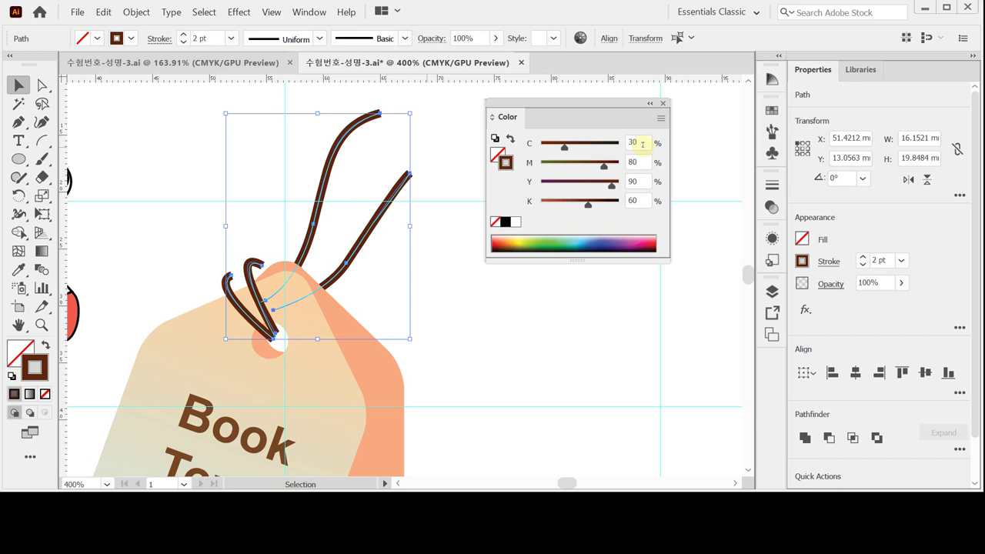
pyautogui.click(828, 262)
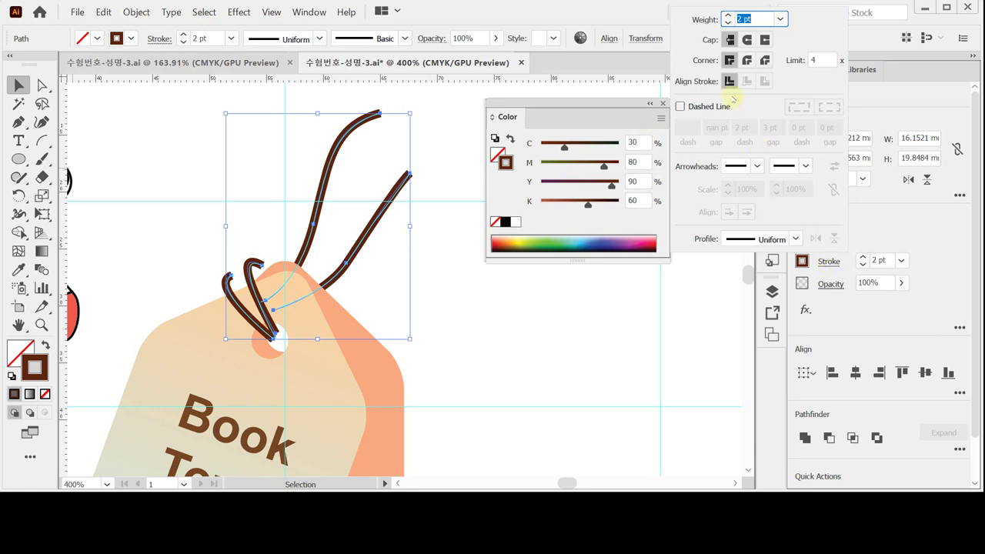
pyautogui.click(690, 107)
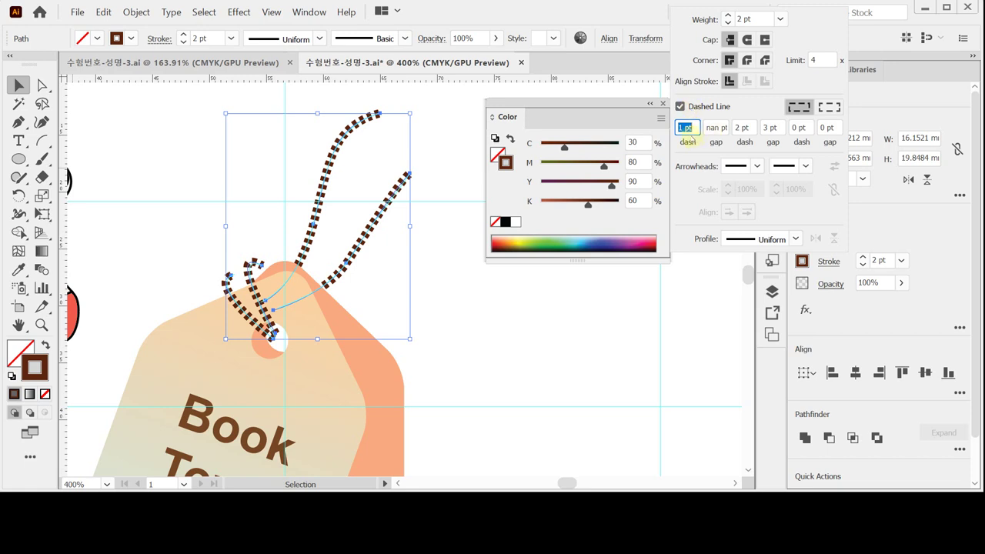
pyautogui.press('Tab')
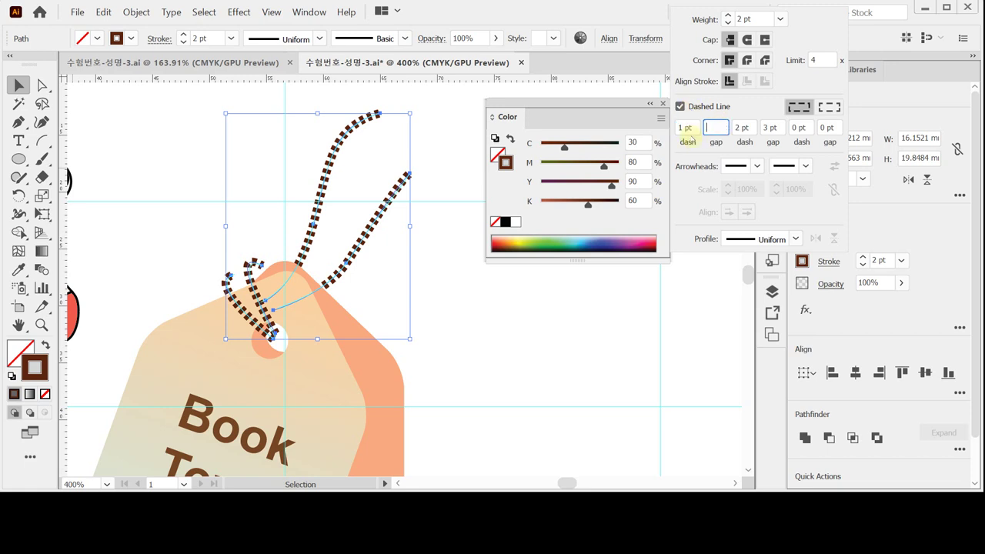
pyautogui.press('Tab')
pyautogui.press('Tab')
pyautogui.press('Tab')
pyautogui.press('Tab')
pyautogui.press('Return')
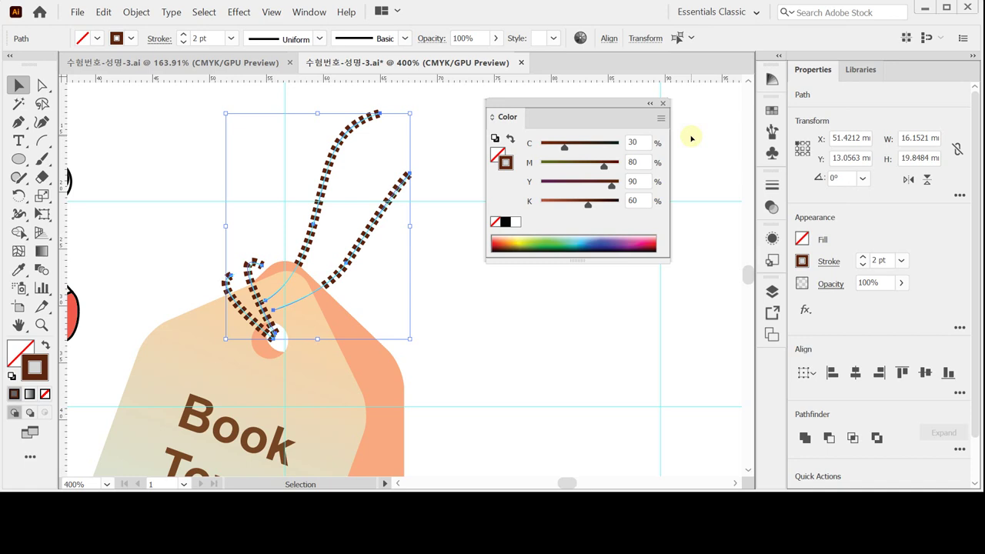
pyautogui.click(430, 268)
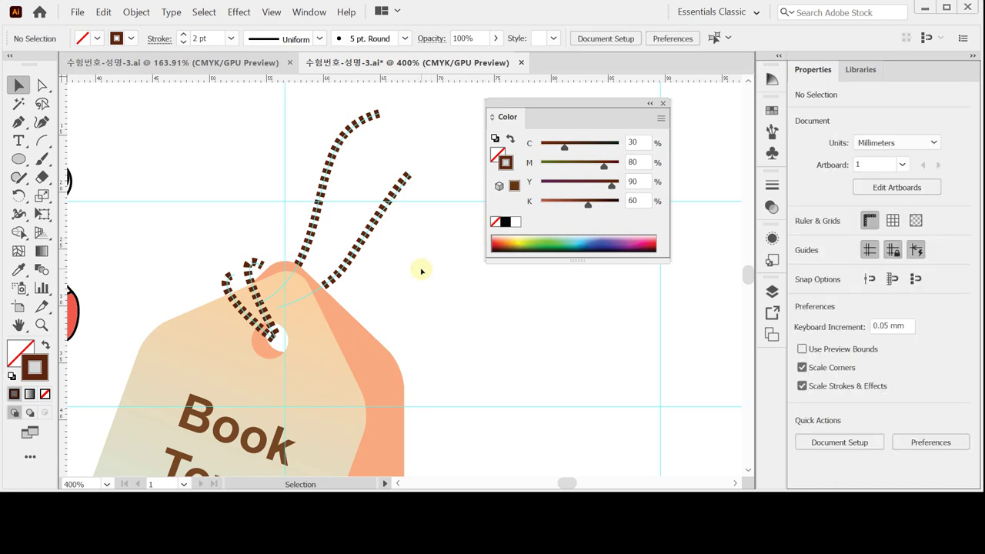
# Draw a 39 × 48 mm rounded rectangle with a 1 mm corner radius beside the tags, using the default fill and stroke.
pyautogui.hotkey('ctrl', ';')
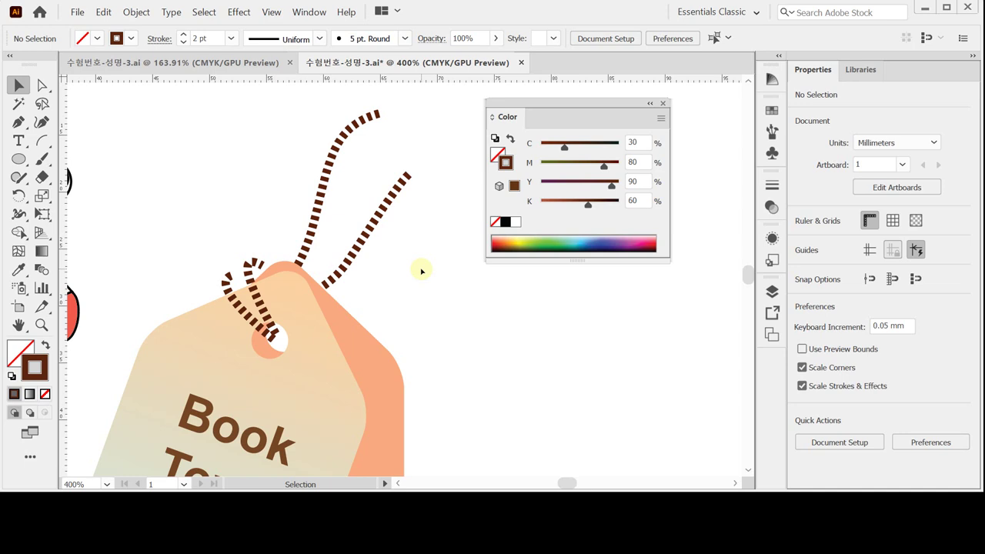
pyautogui.hotkey('ctrl', '-')
pyautogui.press('m')
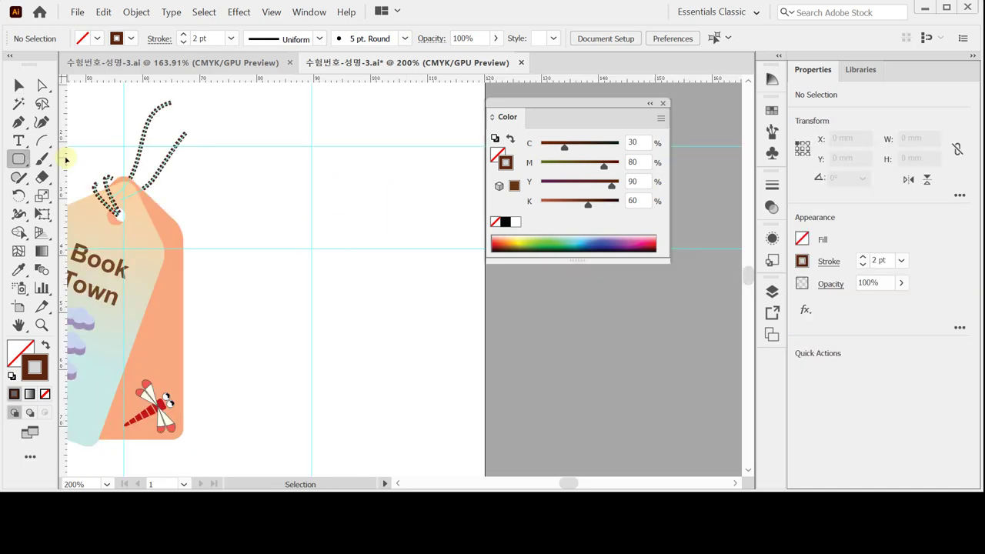
pyautogui.click(11, 376)
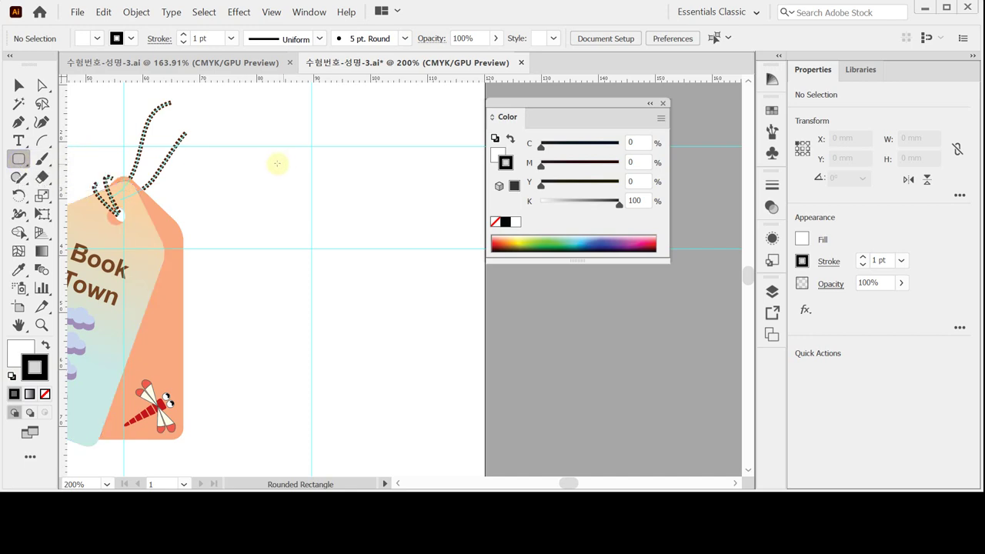
pyautogui.click(238, 145)
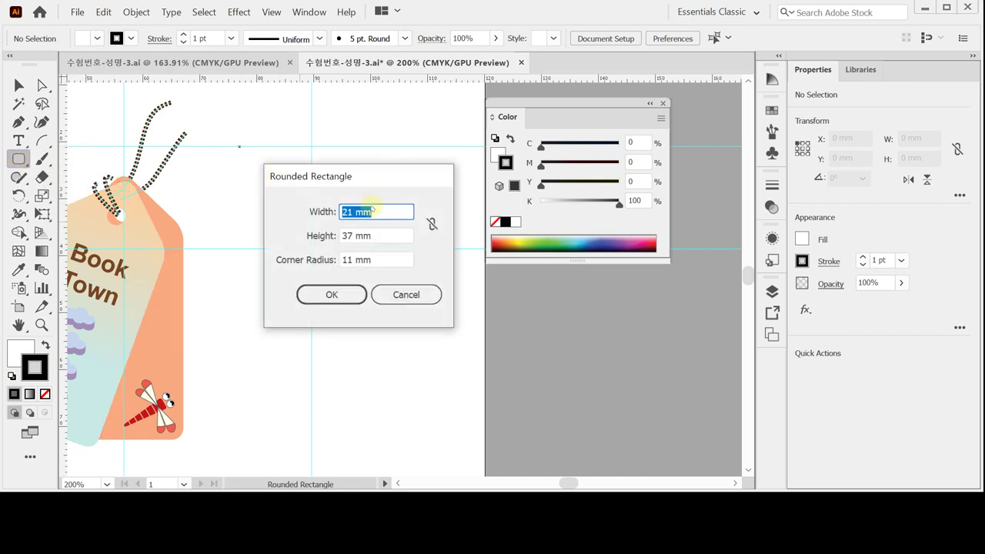
pyautogui.write('39')
pyautogui.press('Tab')
pyautogui.write('48')
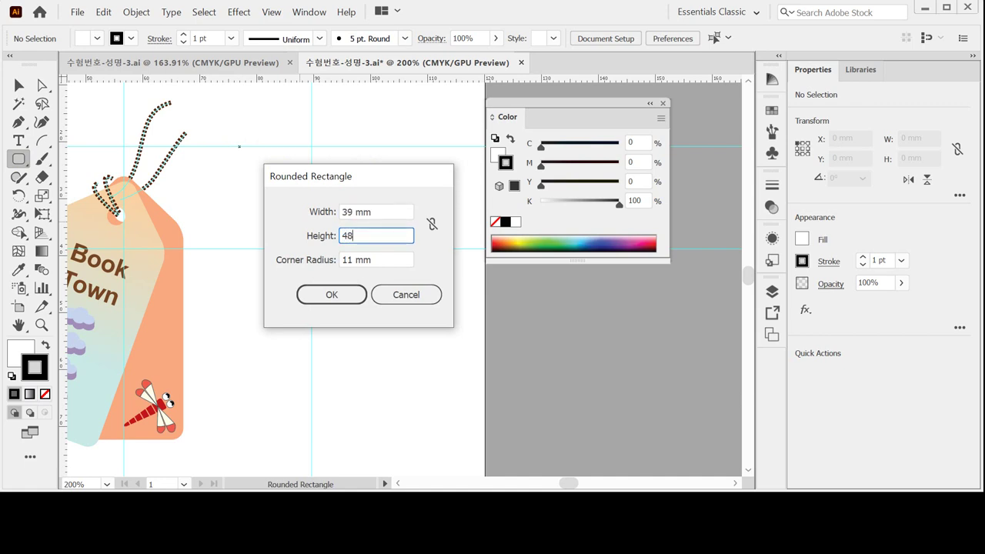
pyautogui.press('Tab')
pyautogui.write('1')
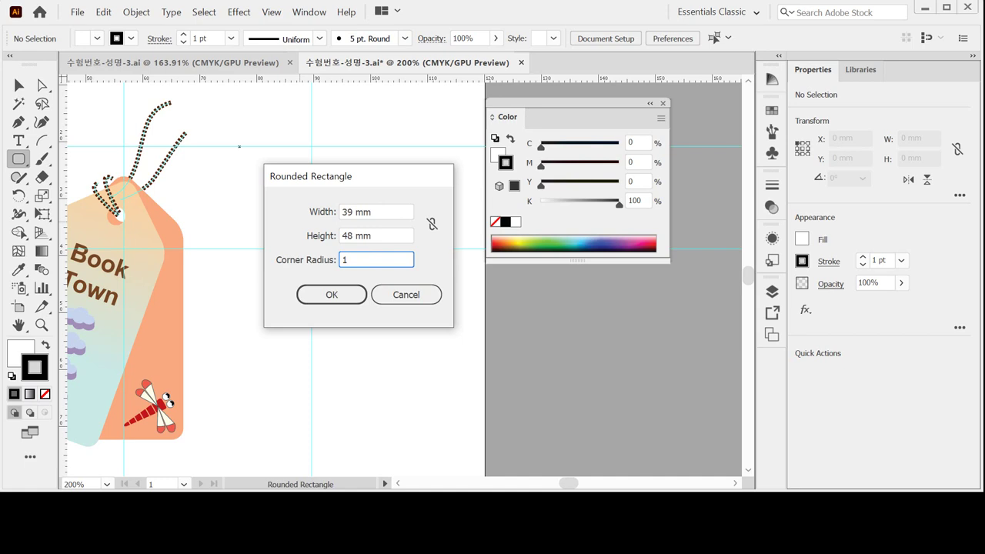
pyautogui.press('Return')
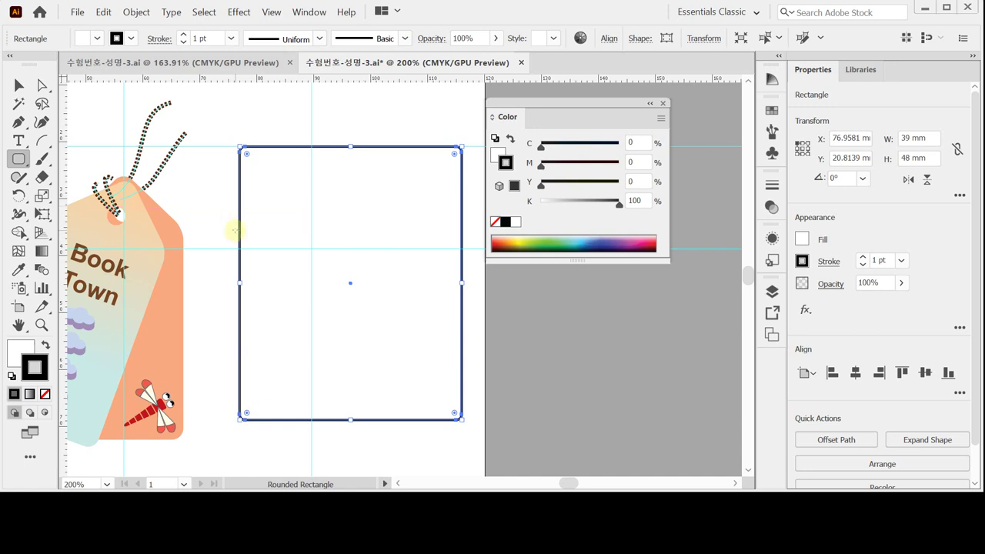
# Duplicate the rounded rectangle, placing the copy about 3 mm further left and 2 mm higher.
pyautogui.click(19, 84)
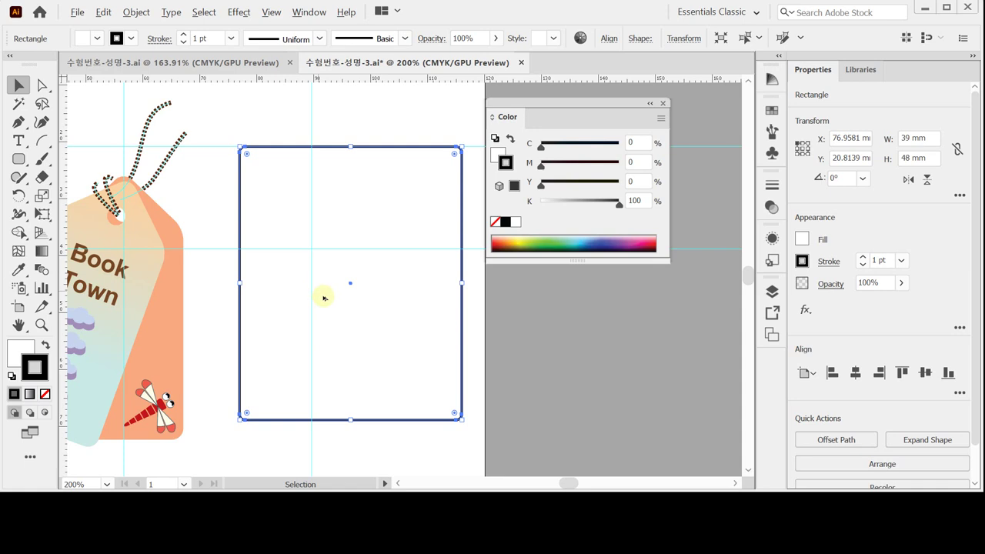
pyautogui.moveTo(320, 297); pyautogui.dragTo(305, 287)
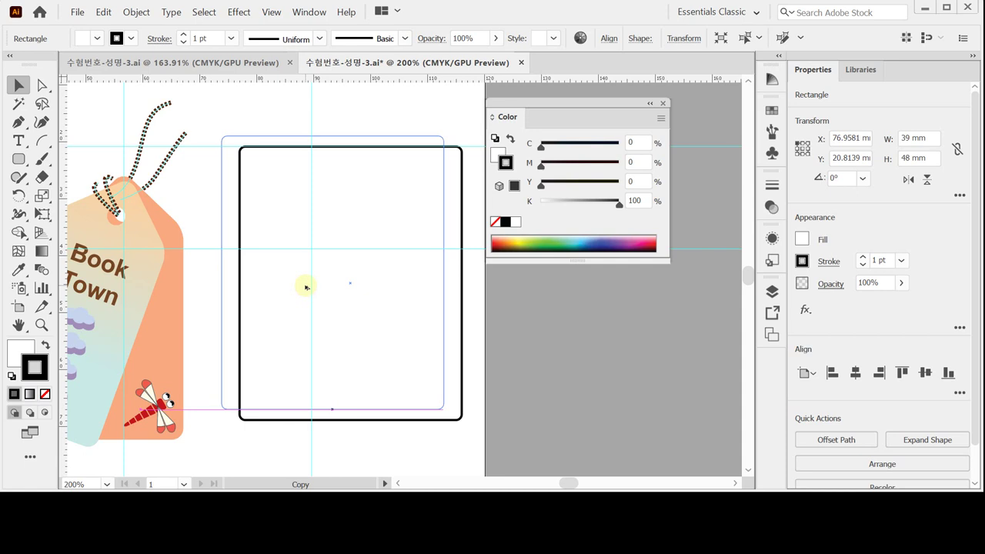
pyautogui.moveTo(306, 287); pyautogui.dragTo(306, 287)
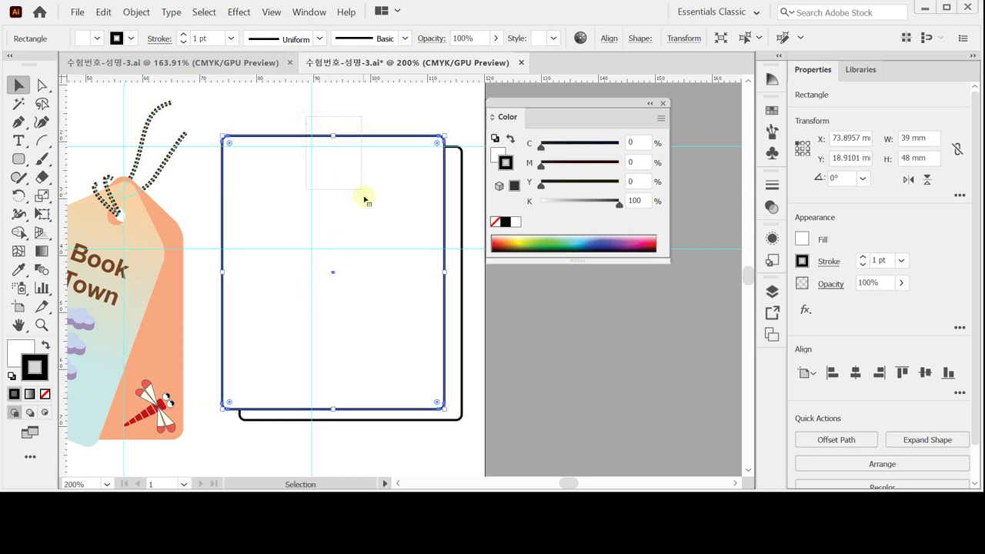
# Select both rounded rectangles and move them down together by about 0.85 mm.
pyautogui.press('Down')
pyautogui.press('Down')
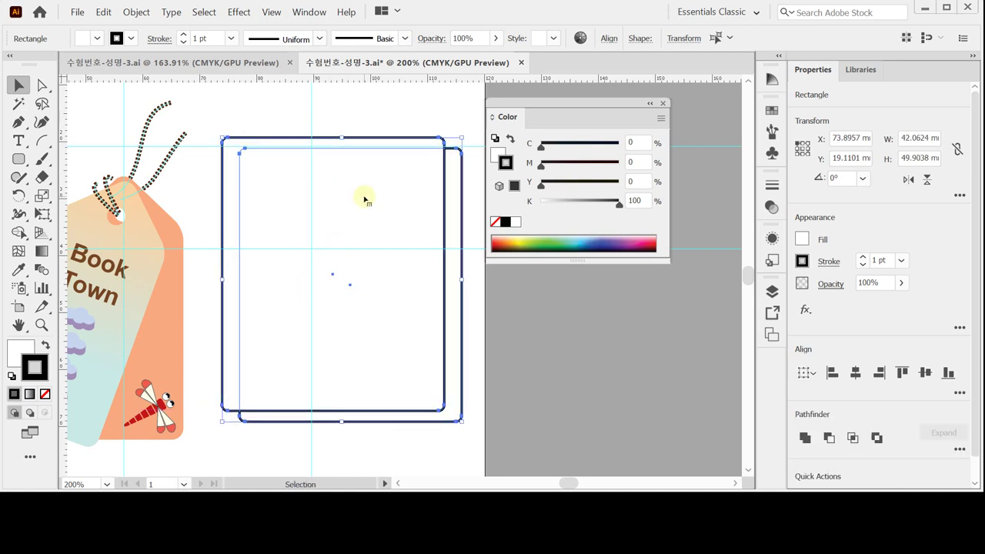
pyautogui.press('Down')
pyautogui.press('Down')
pyautogui.press('Down')
pyautogui.press('Down')
pyautogui.press('Down')
pyautogui.press('Down')
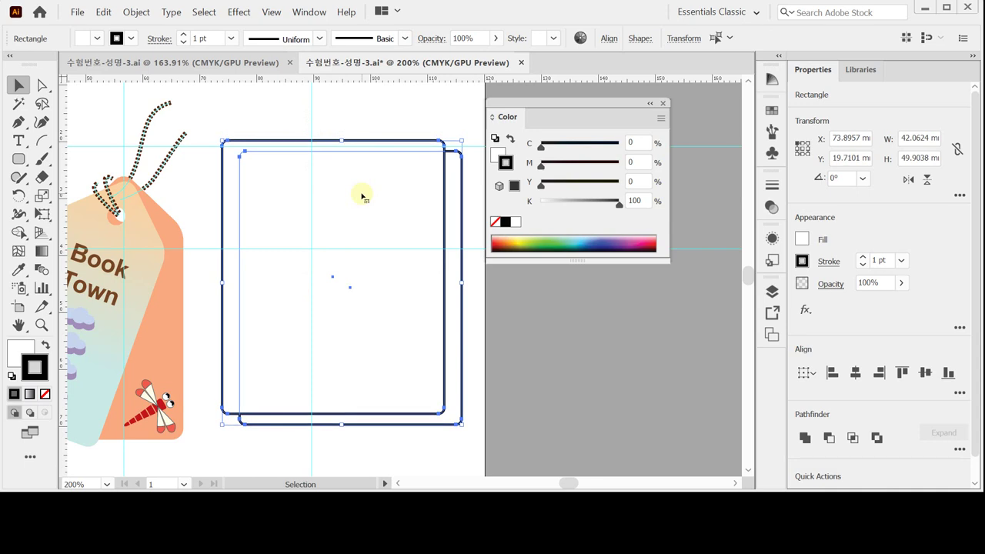
pyautogui.click(370, 125)
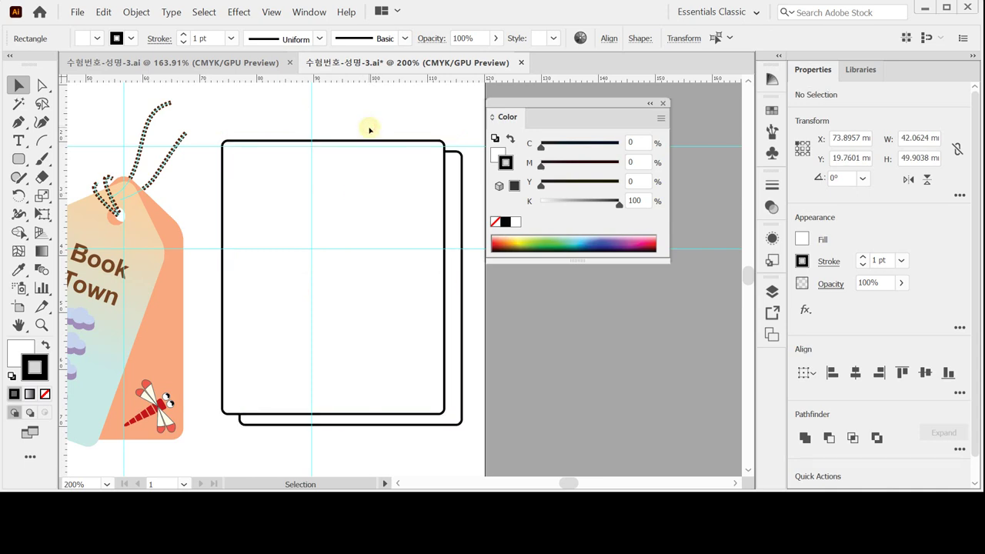
# Move only the front rectangle slightly right and down, to about X 74.2, Y 20.1 mm.
pyautogui.click(387, 205)
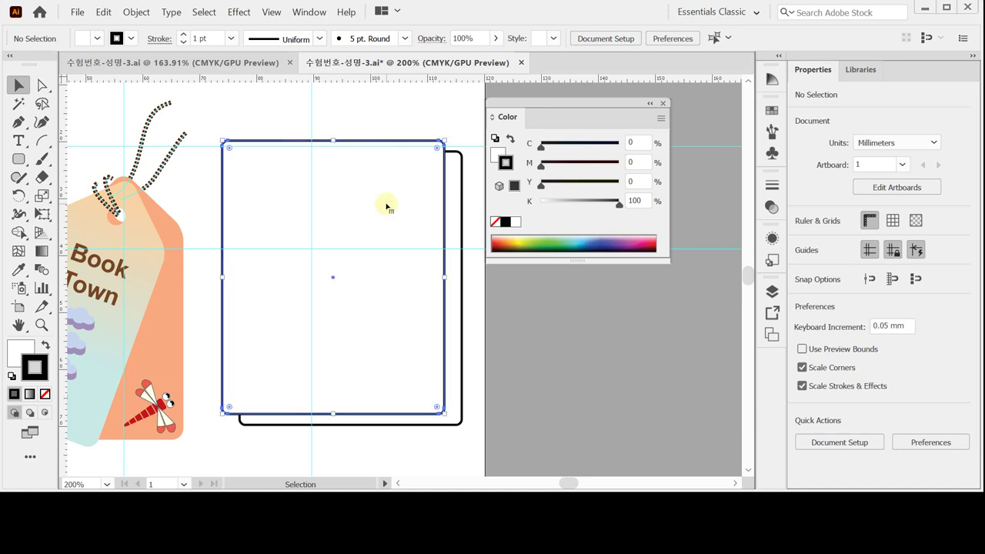
pyautogui.press('Right')
pyautogui.press('Right')
pyautogui.press('Down')
pyautogui.press('Down')
pyautogui.press('Down')
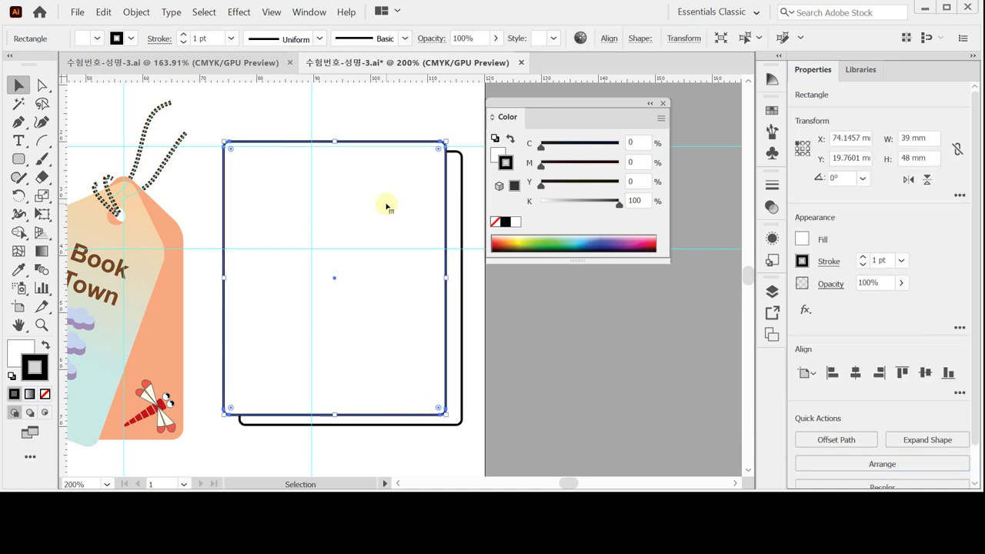
pyautogui.press('Down')
pyautogui.press('Down')
pyautogui.press('Down')
pyautogui.press('Down')
pyautogui.press('Down')
pyautogui.press('Down')
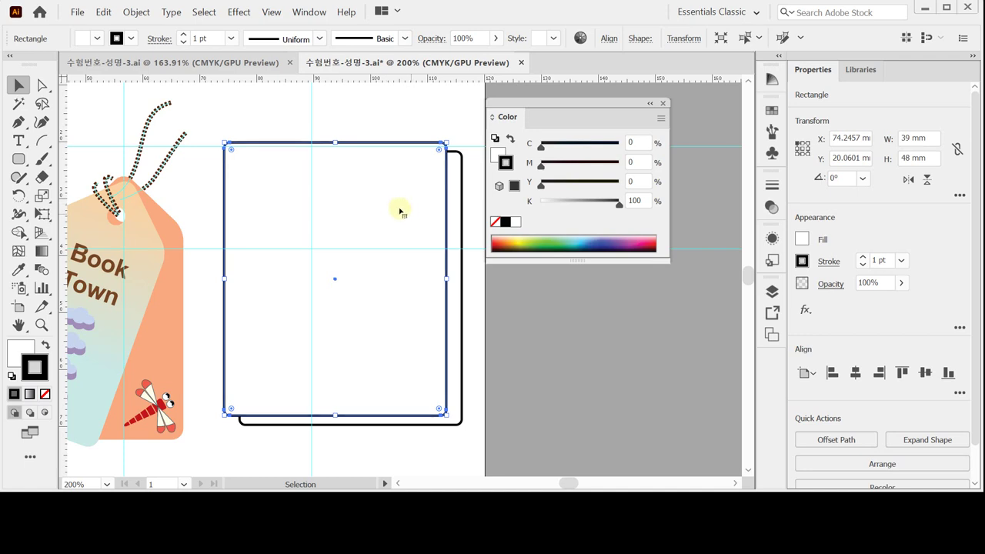
# Isolate the front rectangle and shift its right-side anchor points inward and upward, slanting it to about 35.9 × 52.4 mm.
pyautogui.doubleClick(269, 224)
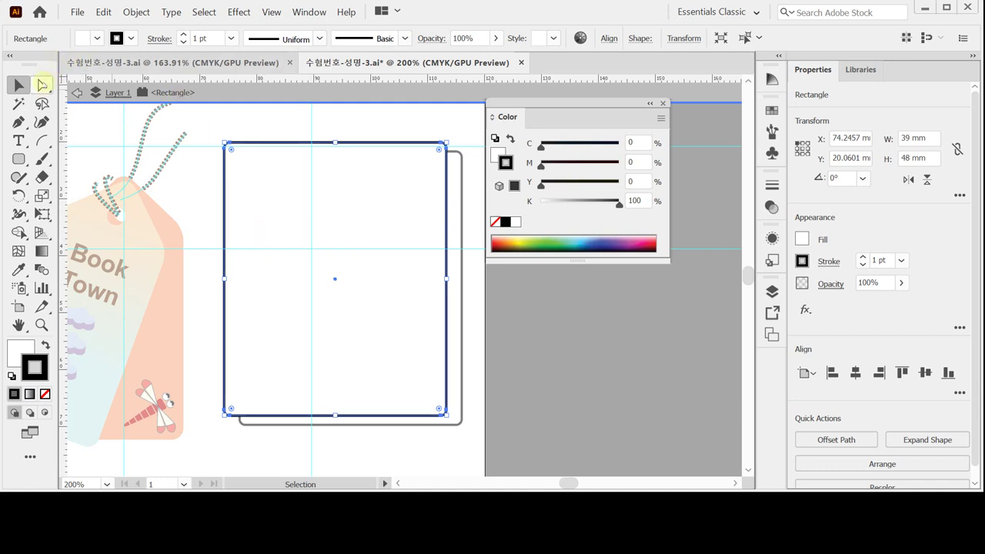
pyautogui.click(43, 84)
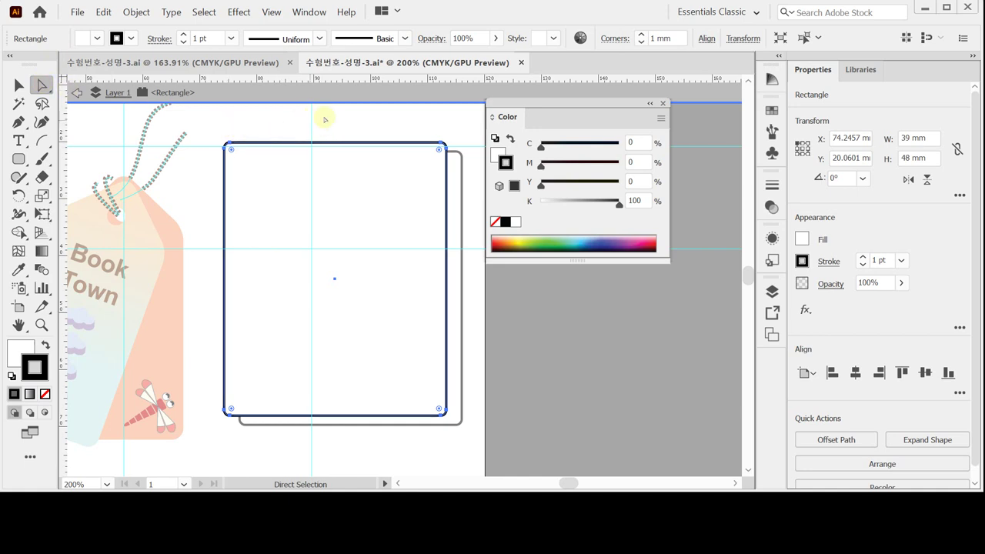
pyautogui.moveTo(396, 120); pyautogui.dragTo(463, 448)
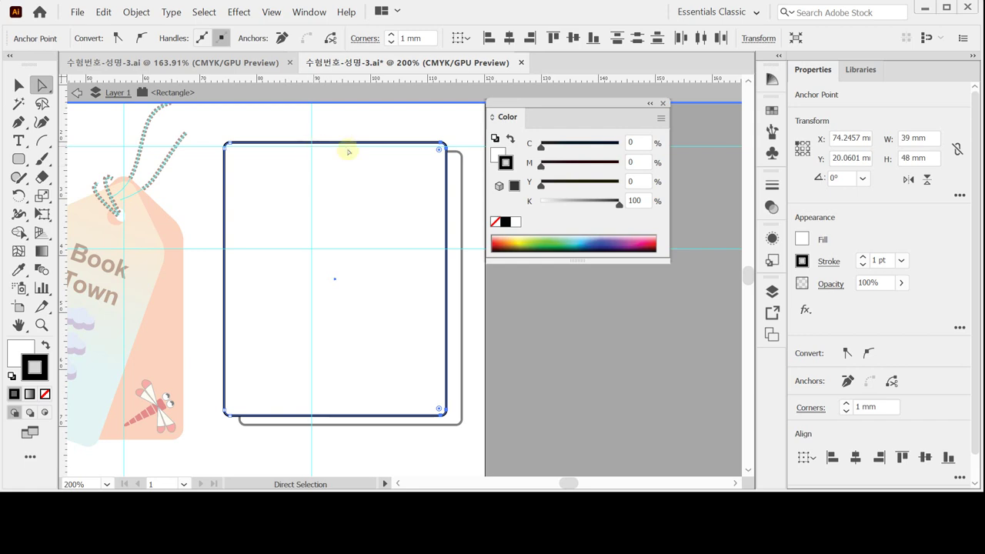
pyautogui.scroll(1, 438, 209)
pyautogui.scroll(1, 439, 209)
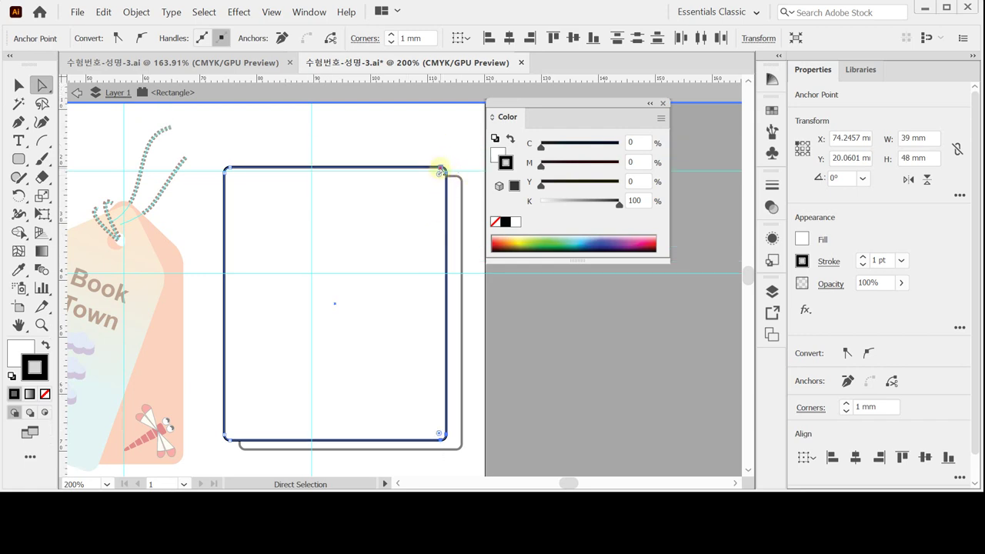
pyautogui.moveTo(440, 170); pyautogui.dragTo(426, 155)
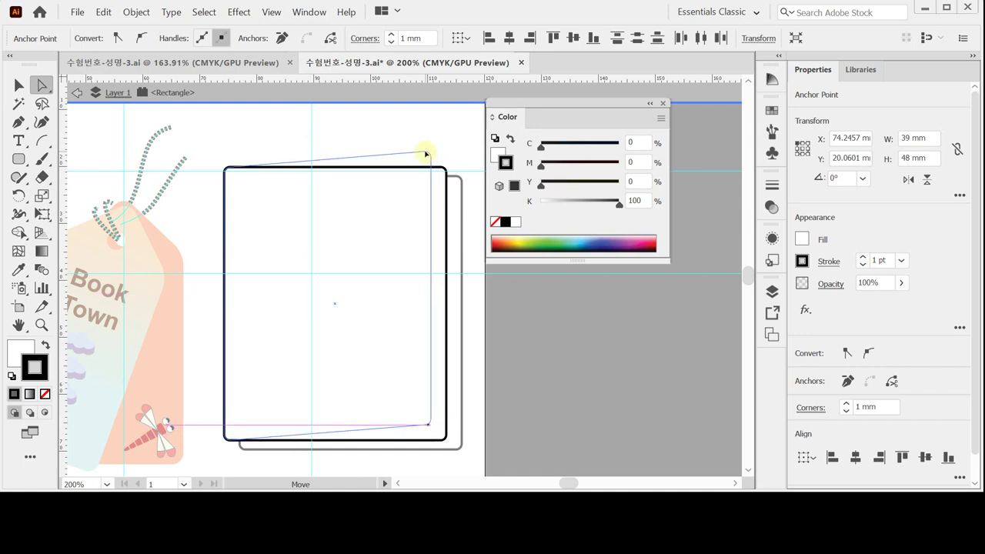
pyautogui.moveTo(426, 154); pyautogui.dragTo(426, 142)
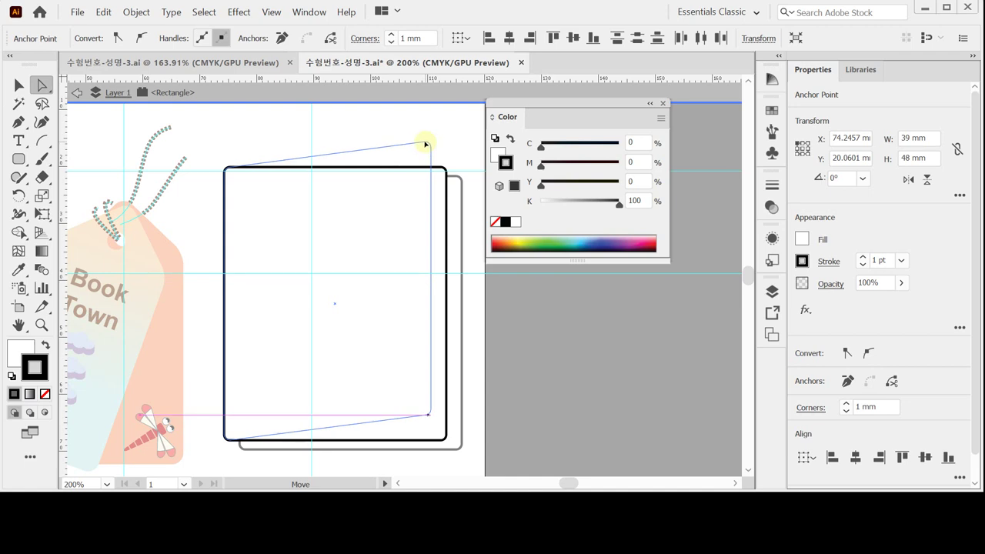
pyautogui.moveTo(426, 144); pyautogui.dragTo(423, 143)
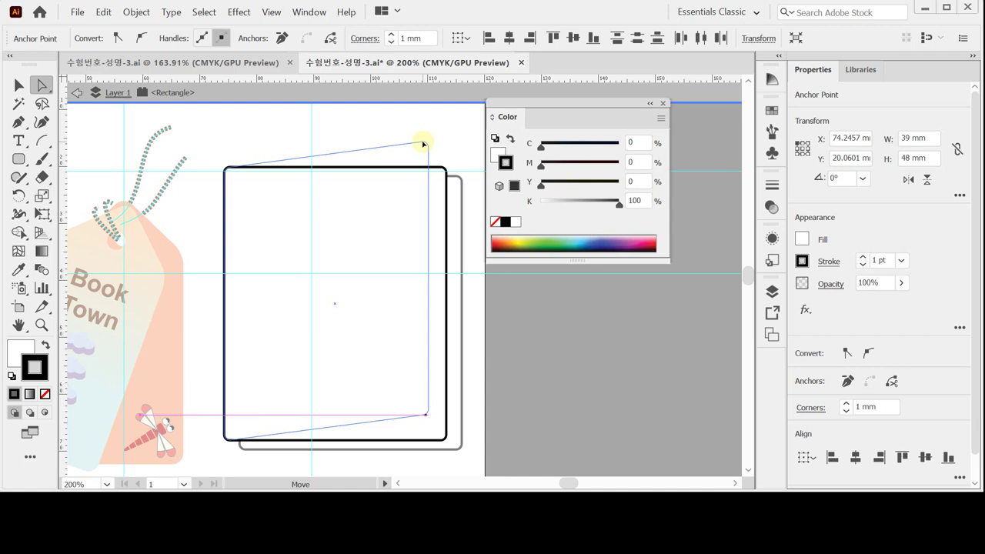
pyautogui.moveTo(422, 143); pyautogui.dragTo(423, 143)
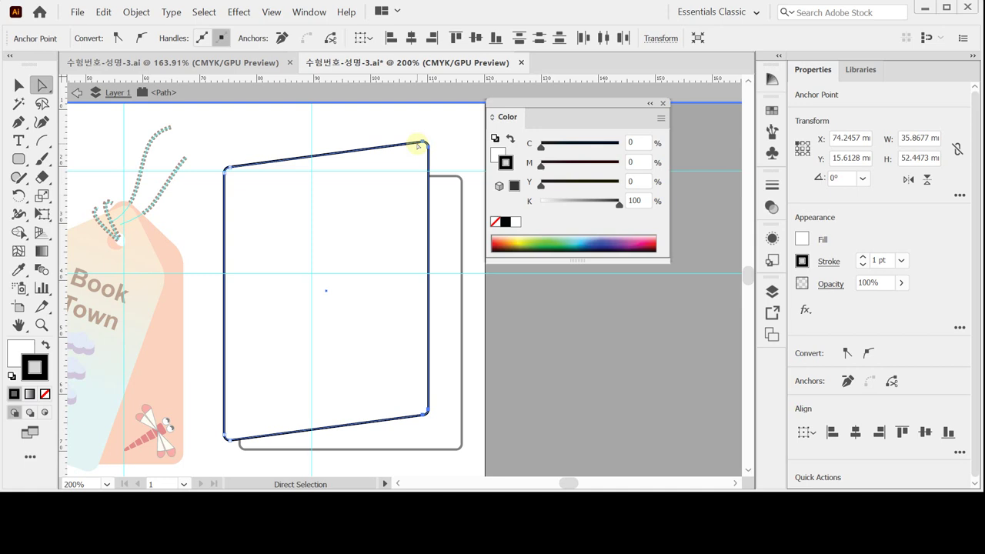
# Raise the slanted shape's right edge until the shape is about 53.8 mm tall, and leave isolation mode.
pyautogui.moveTo(416, 144); pyautogui.dragTo(414, 144)
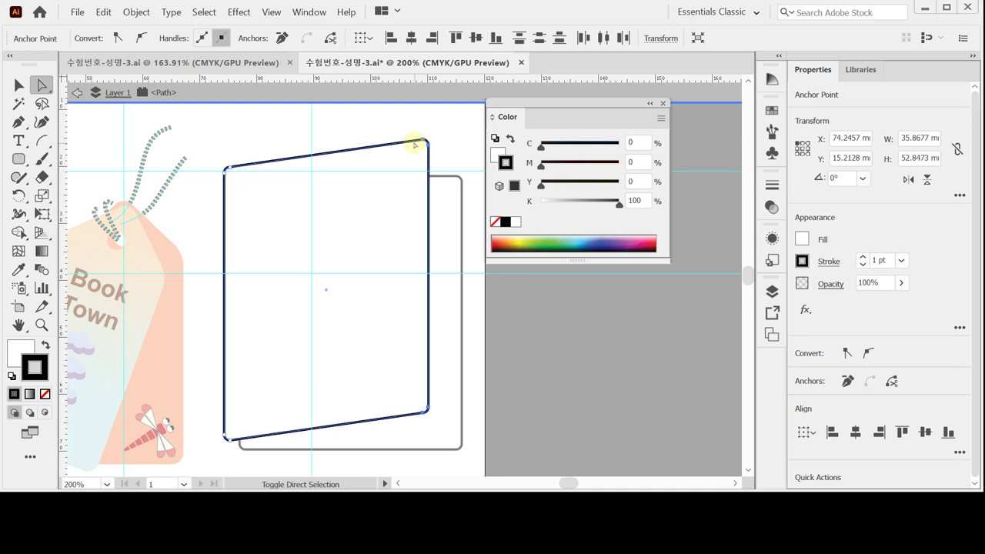
pyautogui.press('Up')
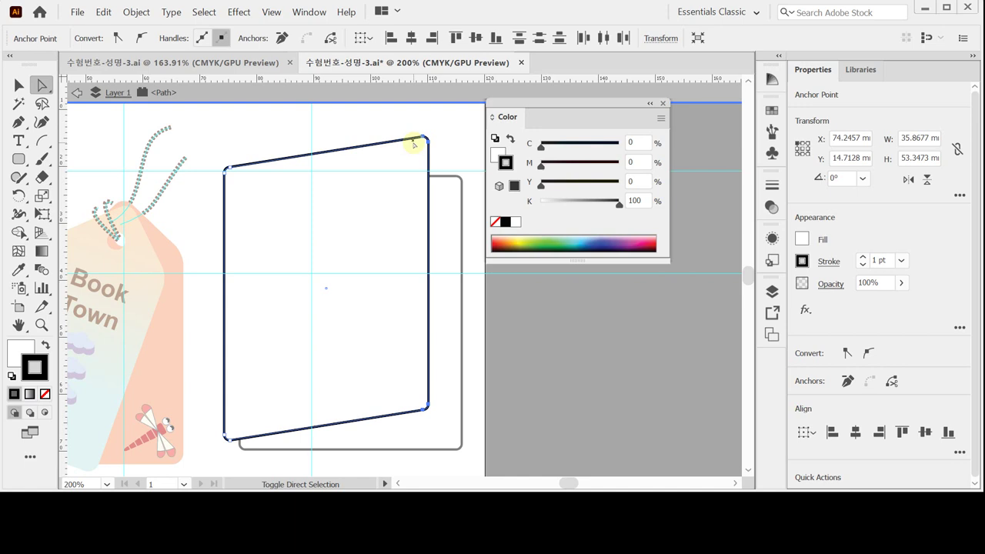
pyautogui.press('Up')
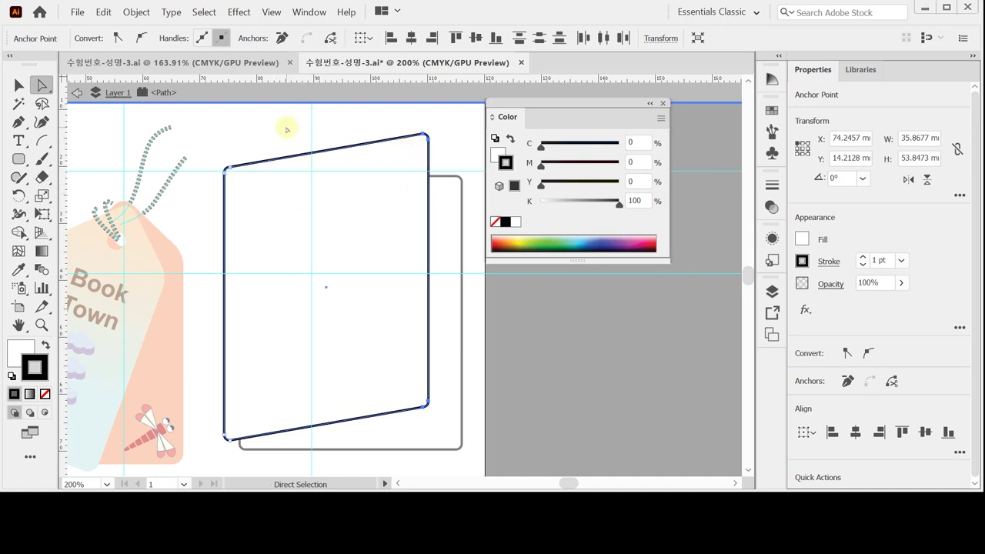
pyautogui.press('Escape')
# Select the whole slanted front shape and nudge it right to about X 74.4 mm.
pyautogui.click(342, 196)
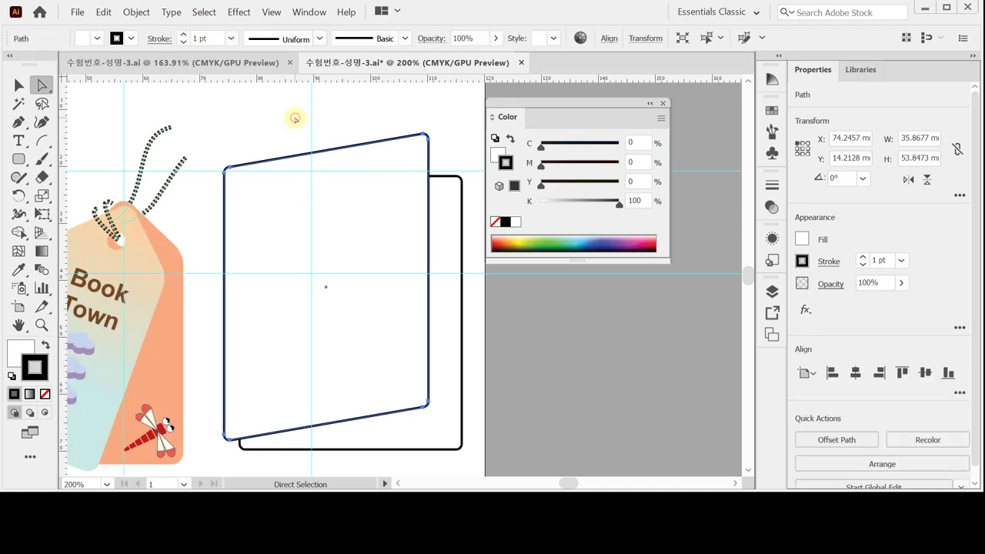
pyautogui.click(292, 117)
pyautogui.click(326, 209)
pyautogui.press('Right')
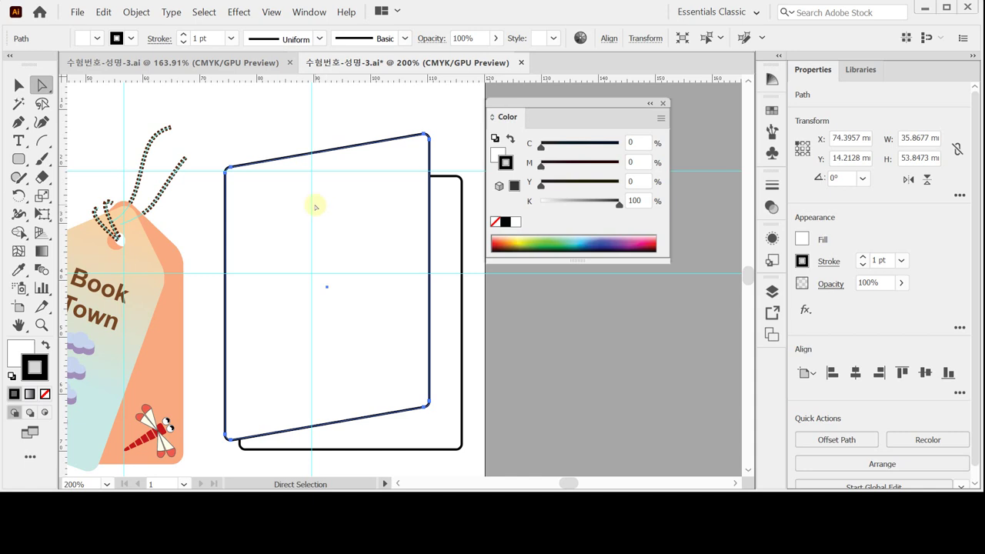
# Select the slanted front shape and the rear rectangle and make a blend between them.
pyautogui.click(19, 85)
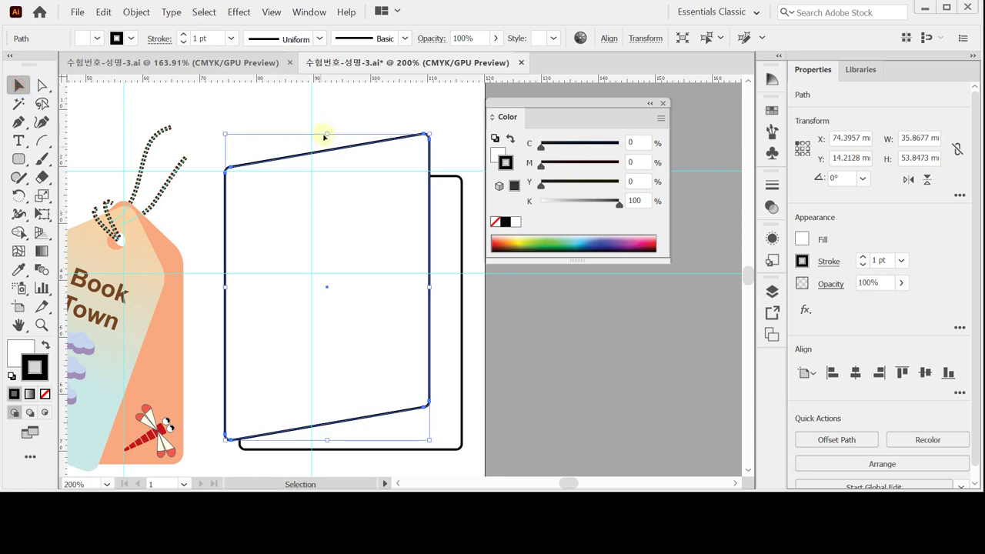
pyautogui.moveTo(325, 122); pyautogui.dragTo(450, 224)
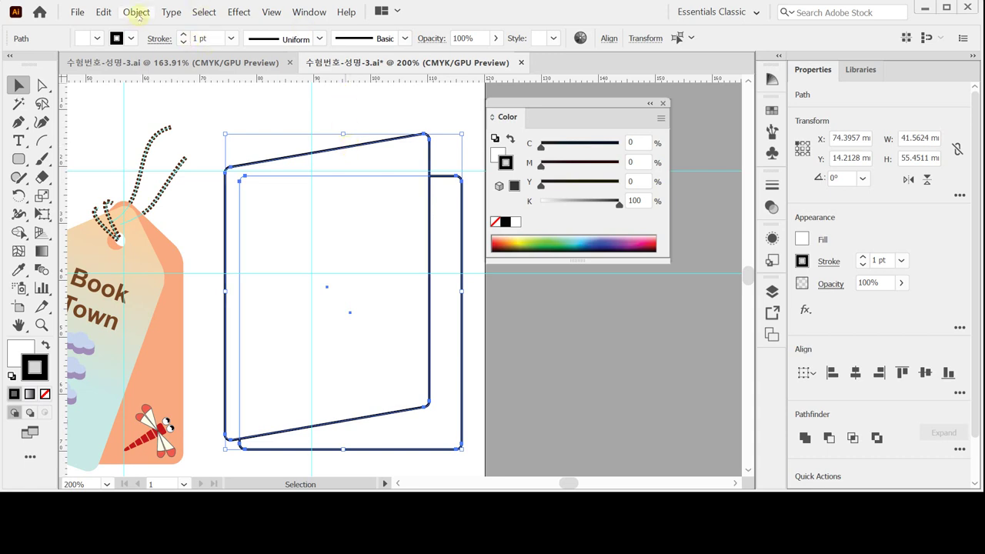
pyautogui.click(137, 12)
pyautogui.moveTo(251, 288)
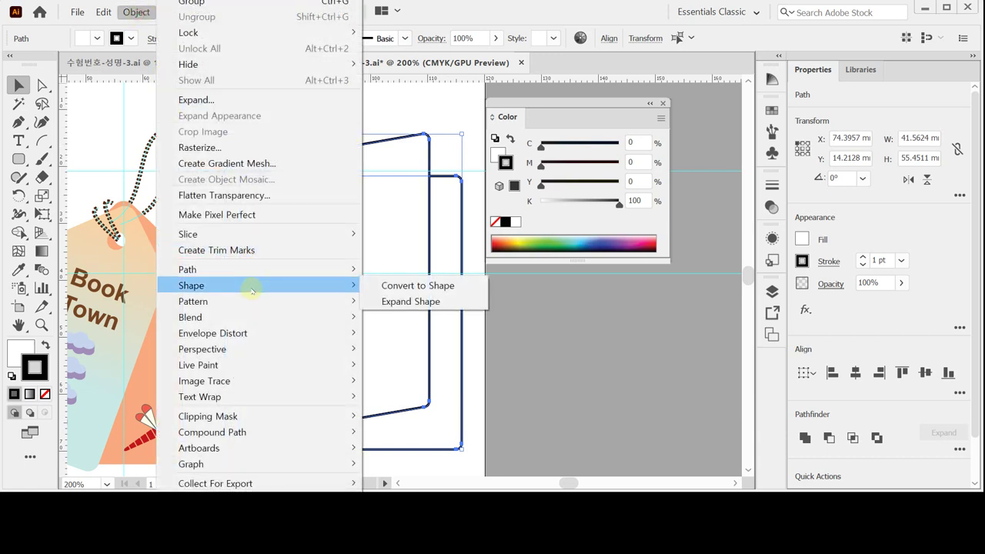
pyautogui.moveTo(250, 316)
pyautogui.click(373, 315)
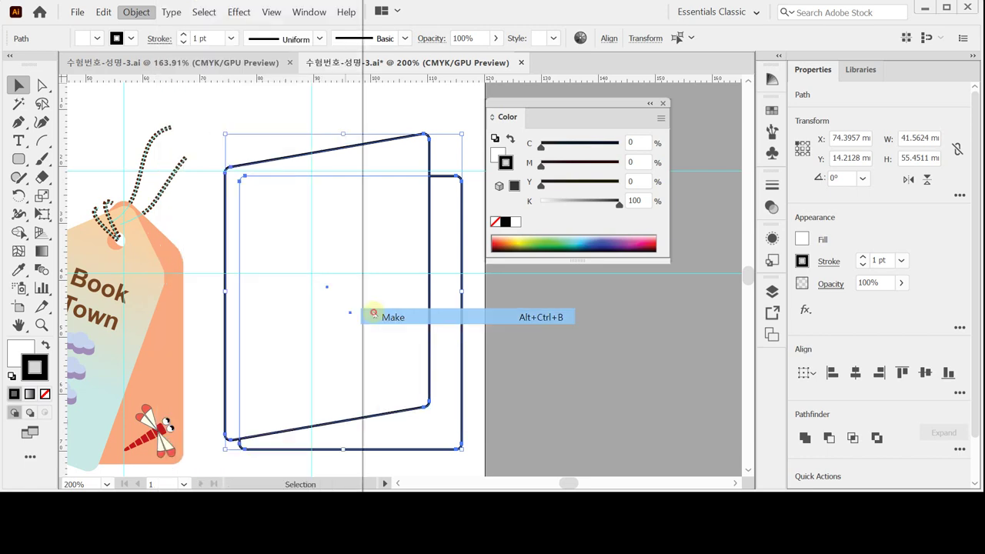
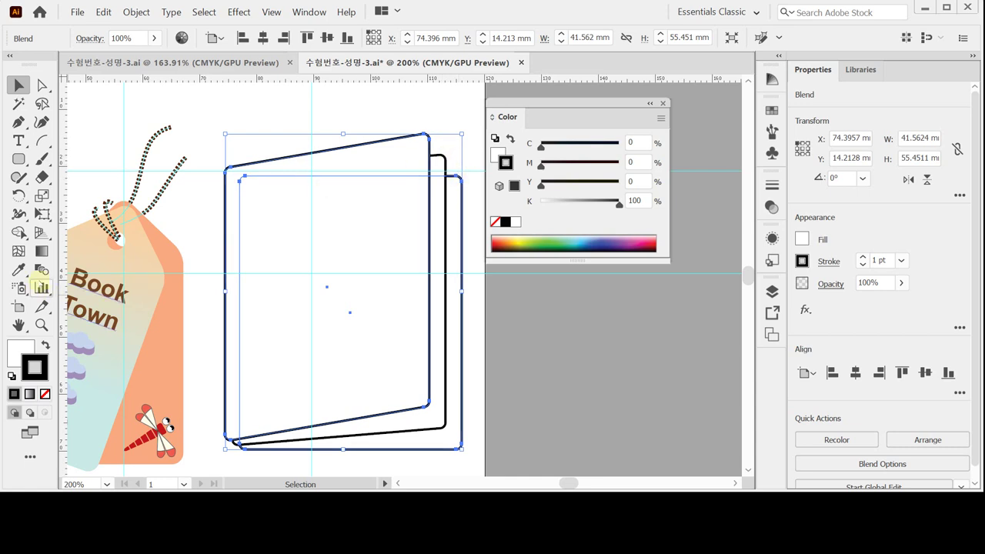
# Set the blend's spacing to Specified Steps with 5 steps, previewing the result before accepting it.
pyautogui.doubleClick(41, 270)
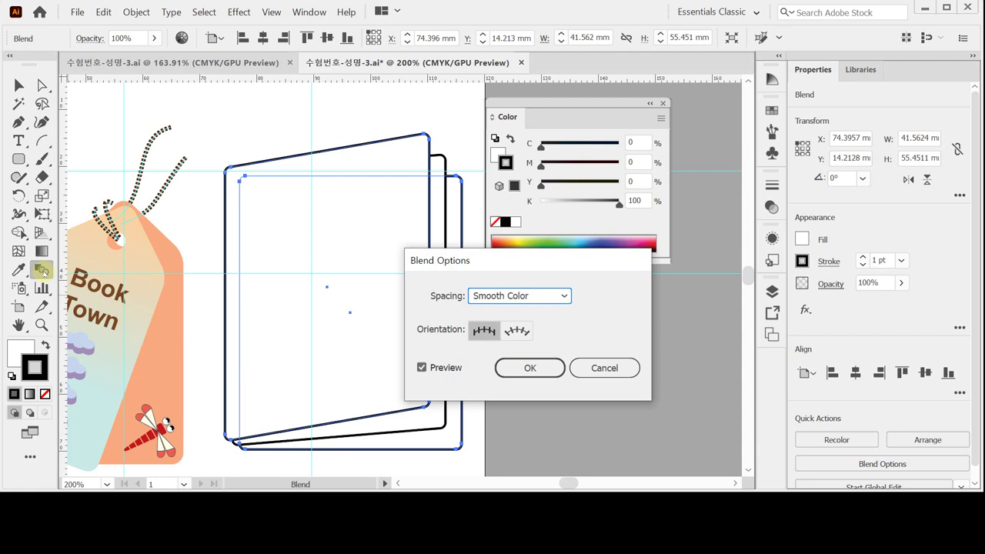
pyautogui.click(537, 297)
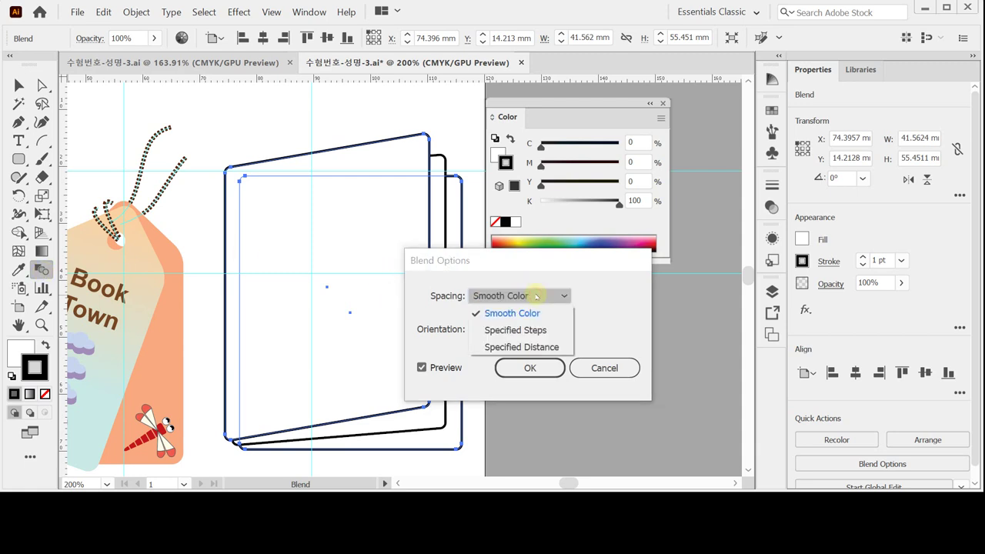
pyautogui.click(538, 329)
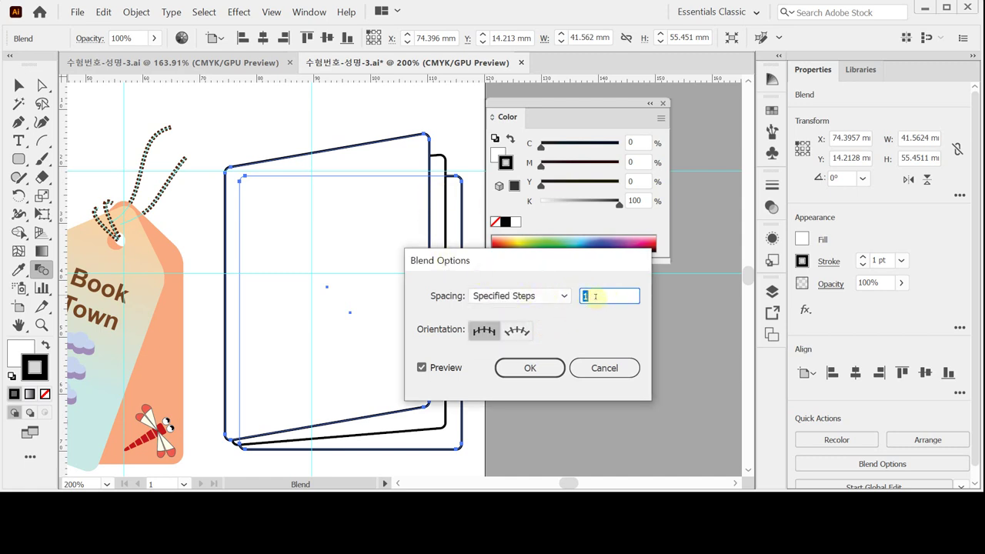
pyautogui.write('5')
pyautogui.moveTo(550, 259); pyautogui.dragTo(641, 273)
pyautogui.click(536, 381)
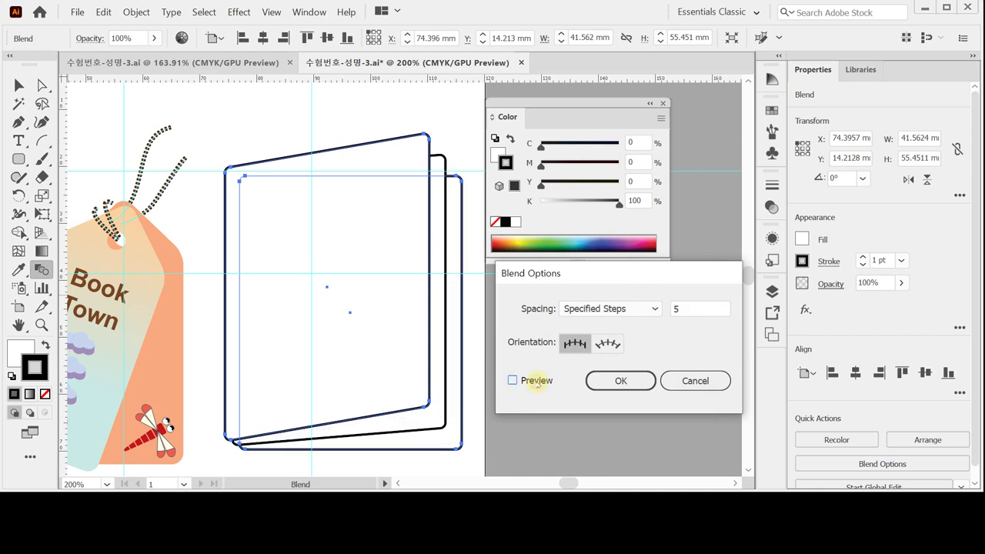
pyautogui.click(536, 381)
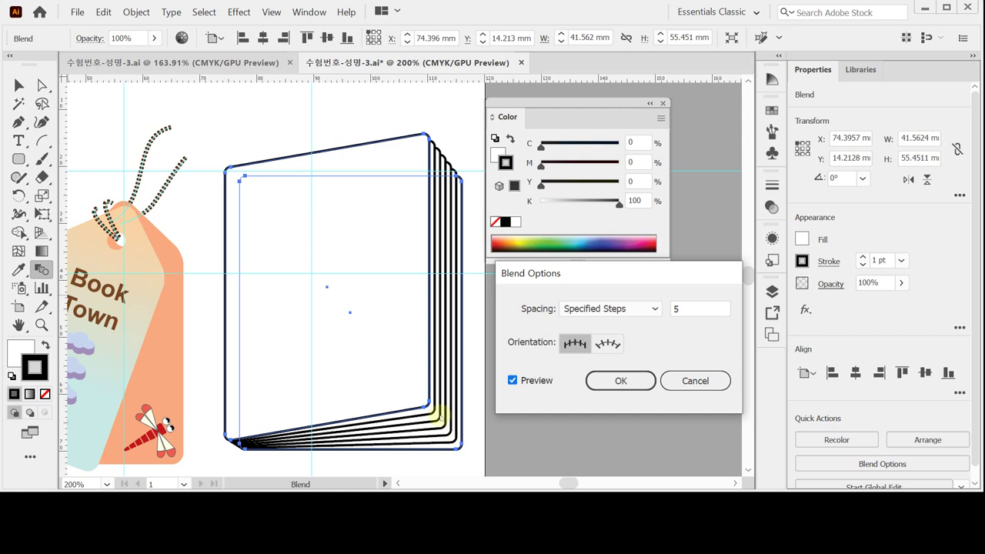
pyautogui.click(607, 379)
# Check the blended shape in outline view, return to preview display, and expand the blend into editable paths.
pyautogui.hotkey('ctrl', 'y')
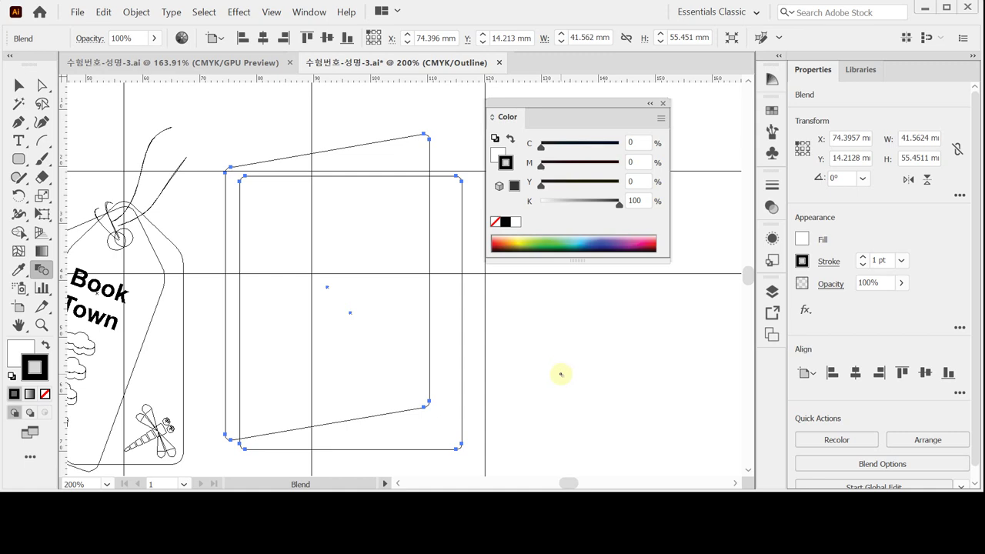
pyautogui.hotkey('ctrl', 'y')
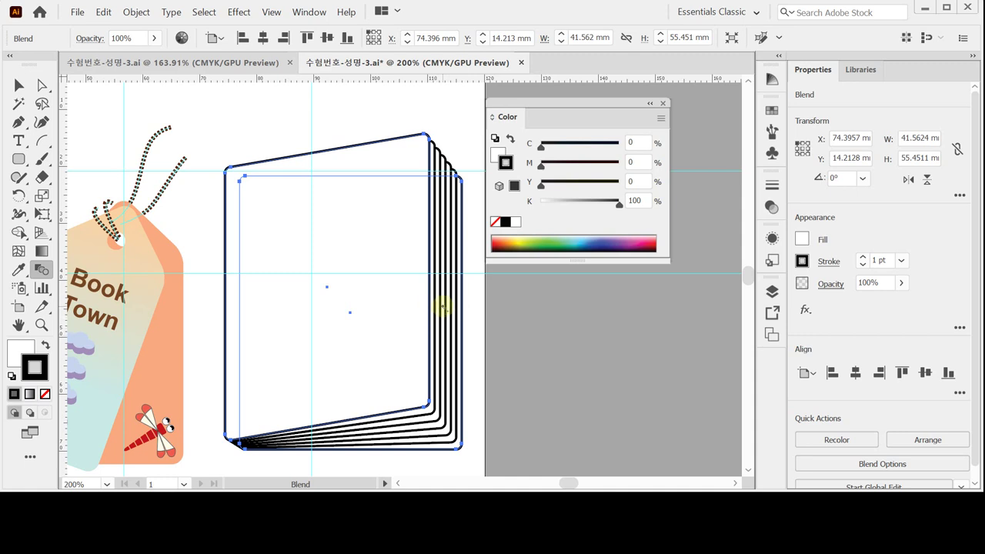
pyautogui.click(136, 13)
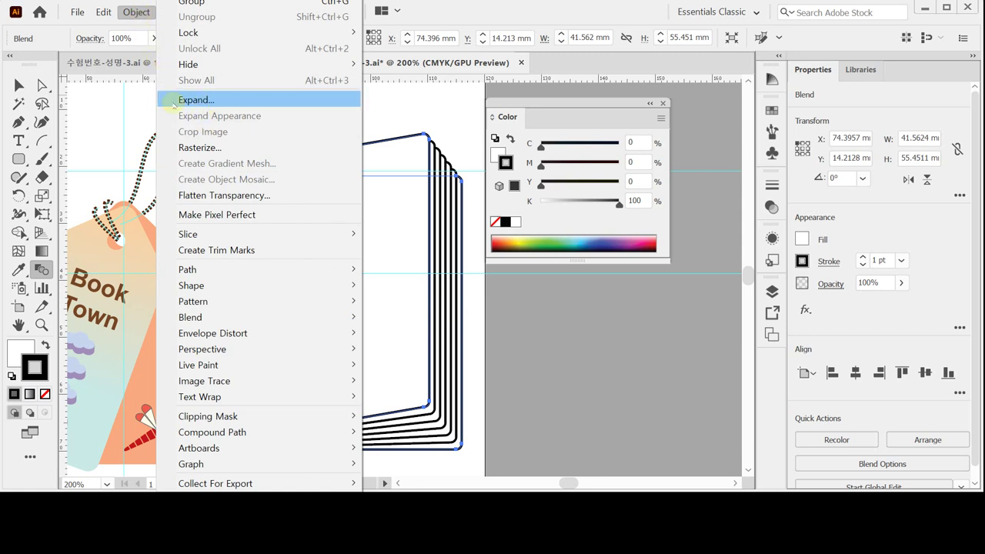
pyautogui.moveTo(231, 317)
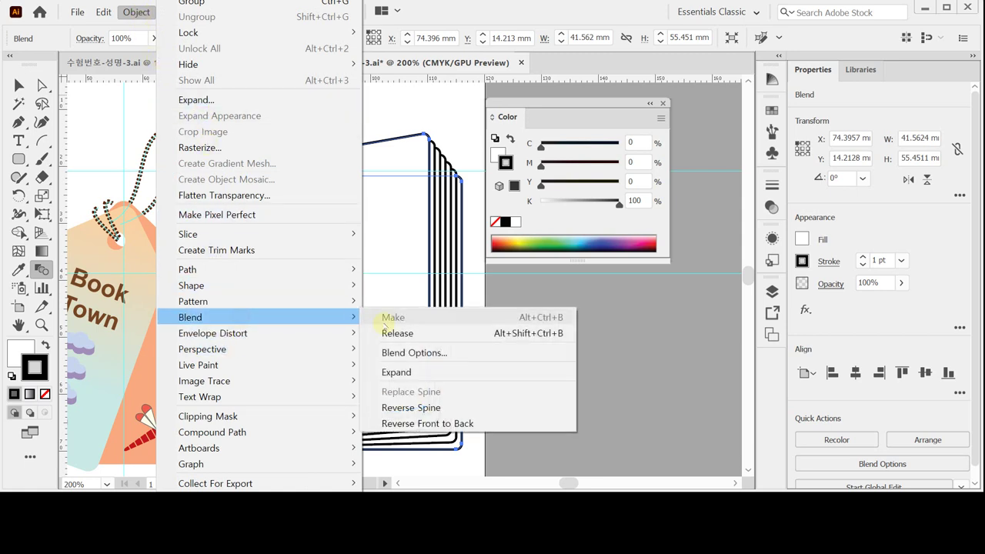
pyautogui.click(426, 374)
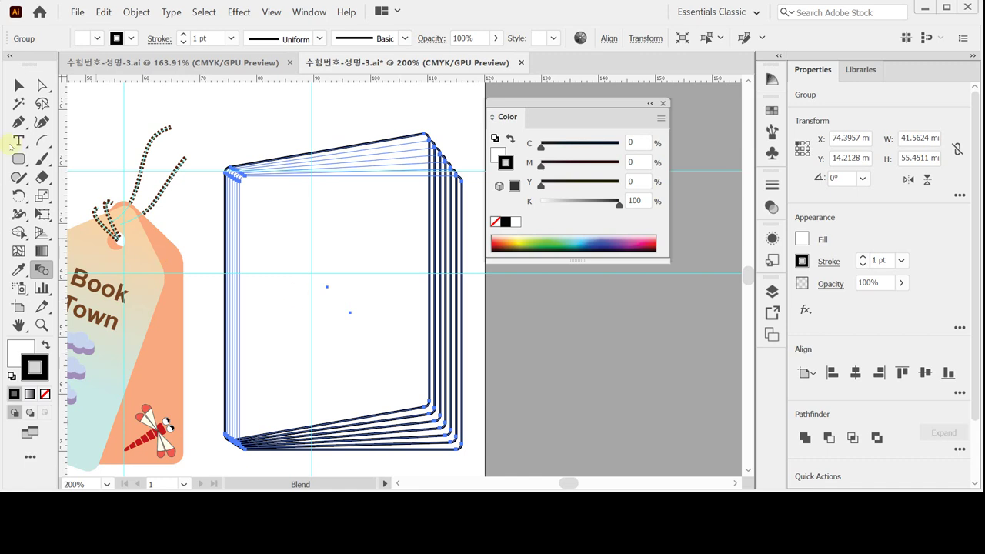
# Ungroup the expanded blend so each page is a separate path, and clear the selection.
pyautogui.click(19, 85)
pyautogui.click(269, 123)
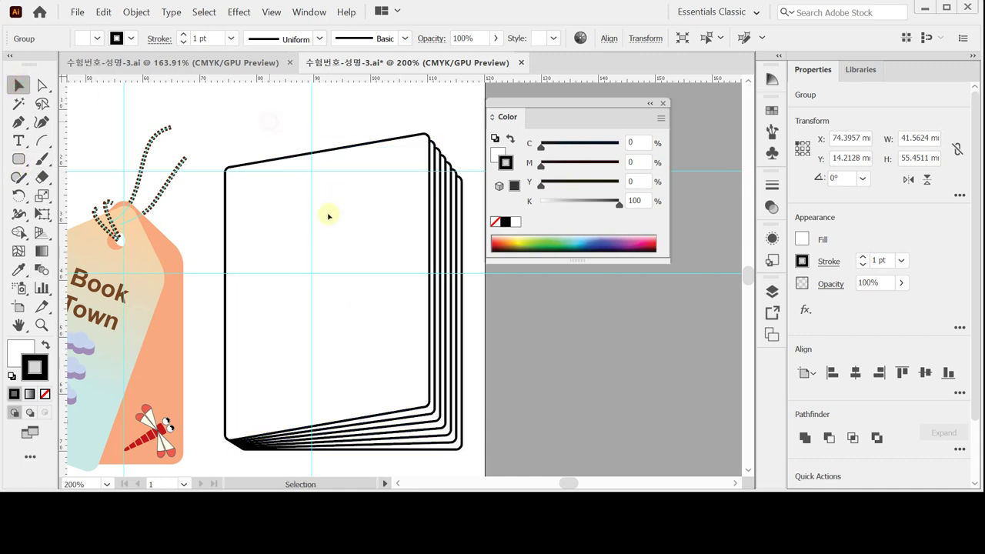
pyautogui.click(328, 217)
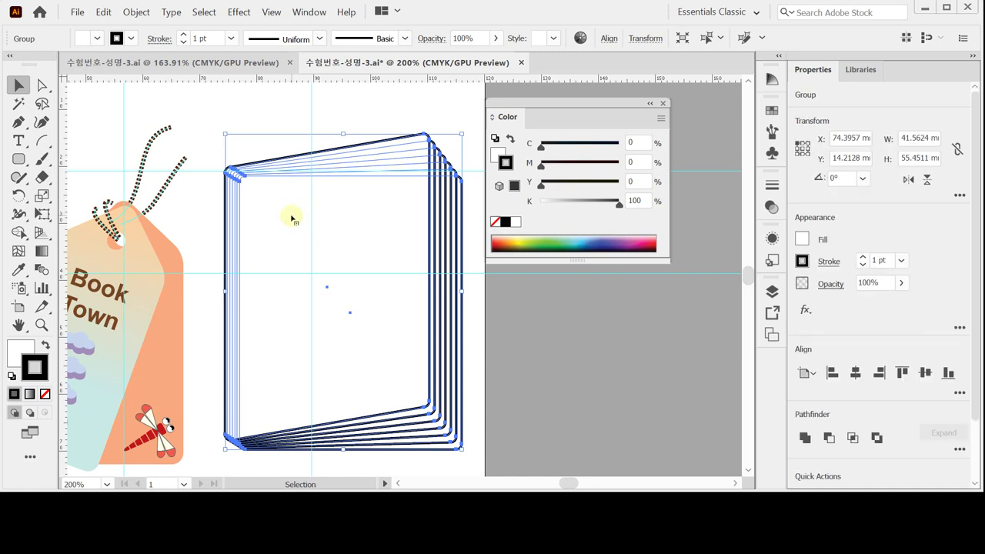
pyautogui.rightClick(291, 216)
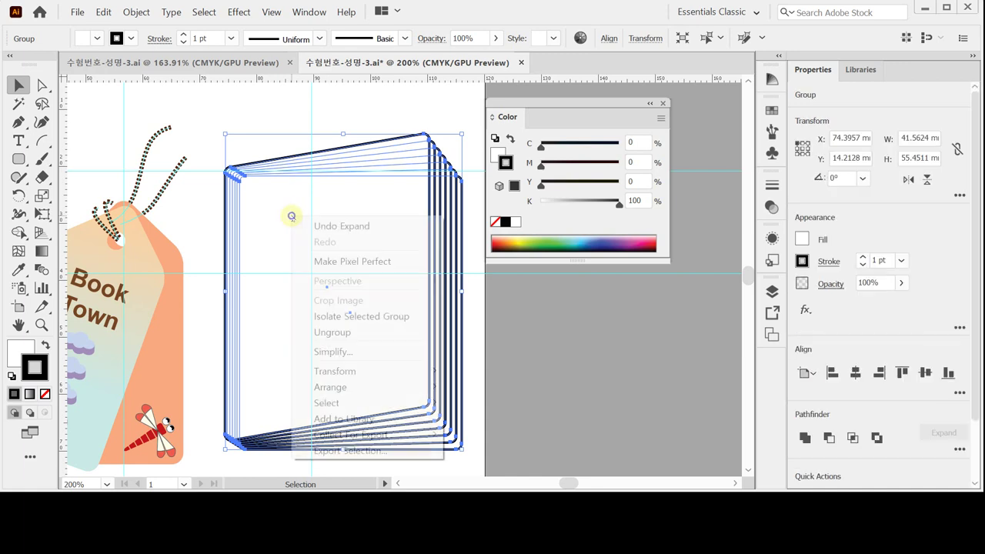
pyautogui.click(363, 333)
pyautogui.click(519, 336)
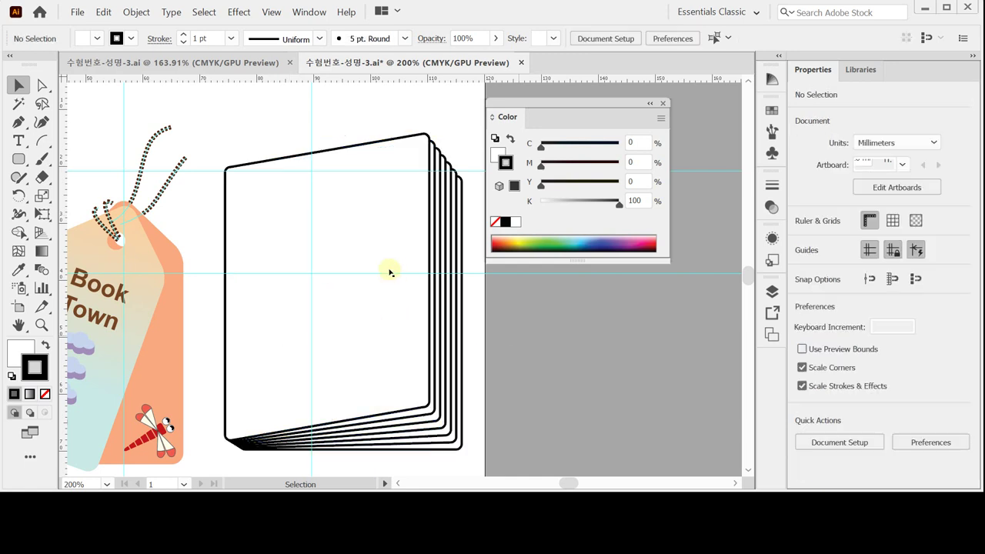
# Select the in-between pages to check their fill colour, and deselect them.
pyautogui.click(389, 272)
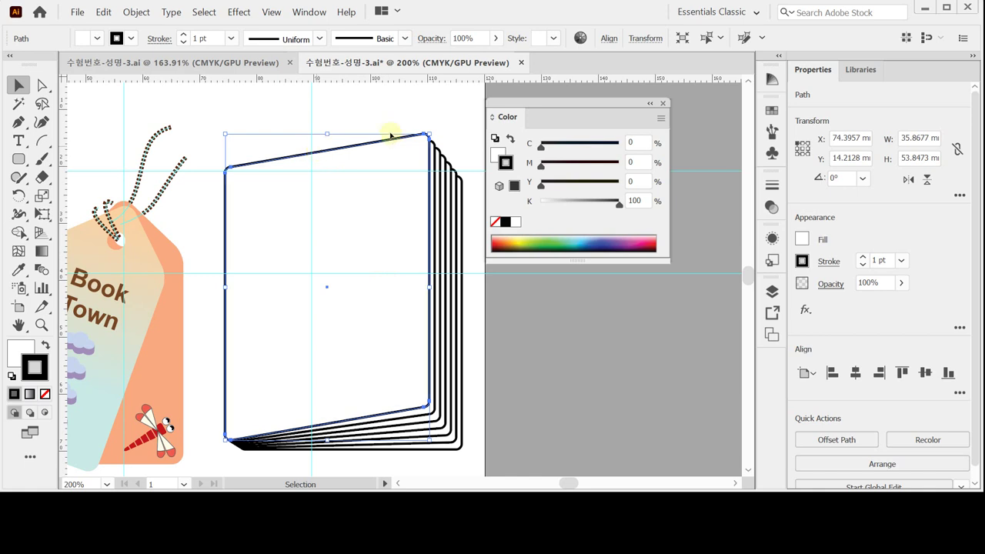
pyautogui.click(432, 142)
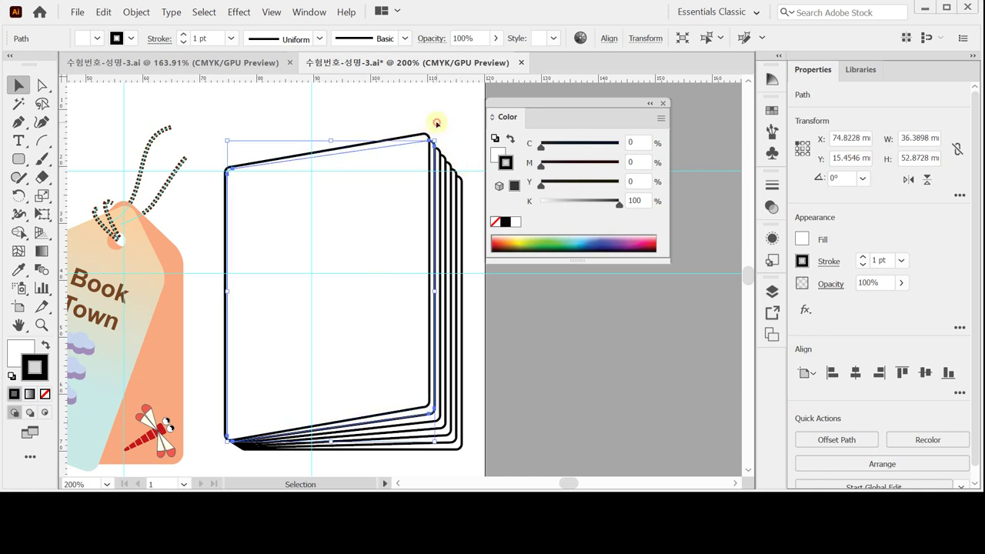
pyautogui.moveTo(433, 123); pyautogui.dragTo(468, 166)
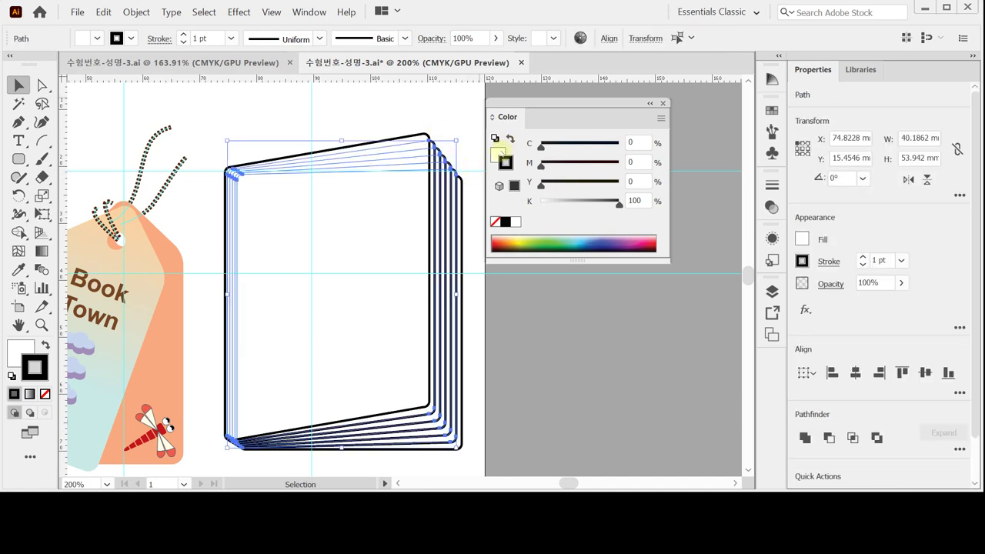
pyautogui.click(498, 156)
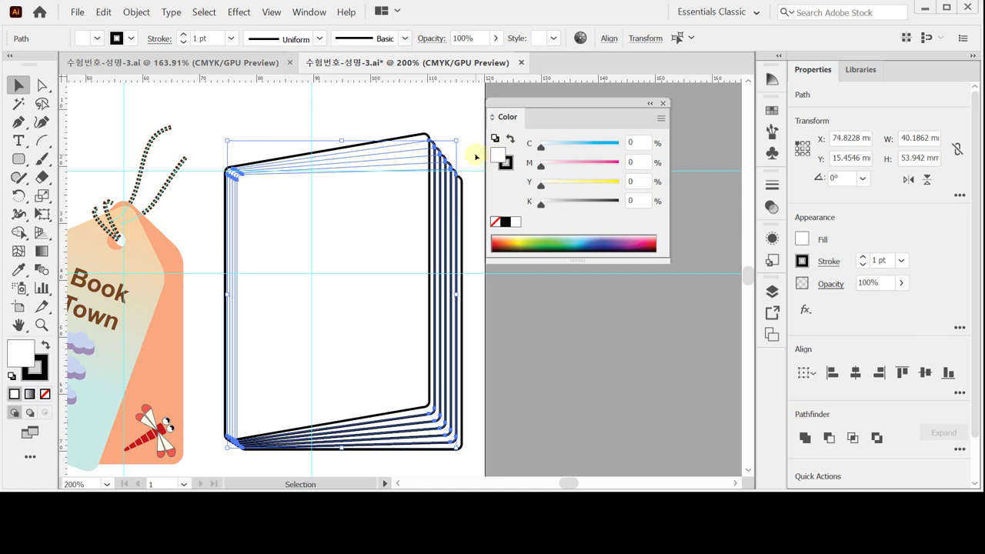
pyautogui.click(380, 108)
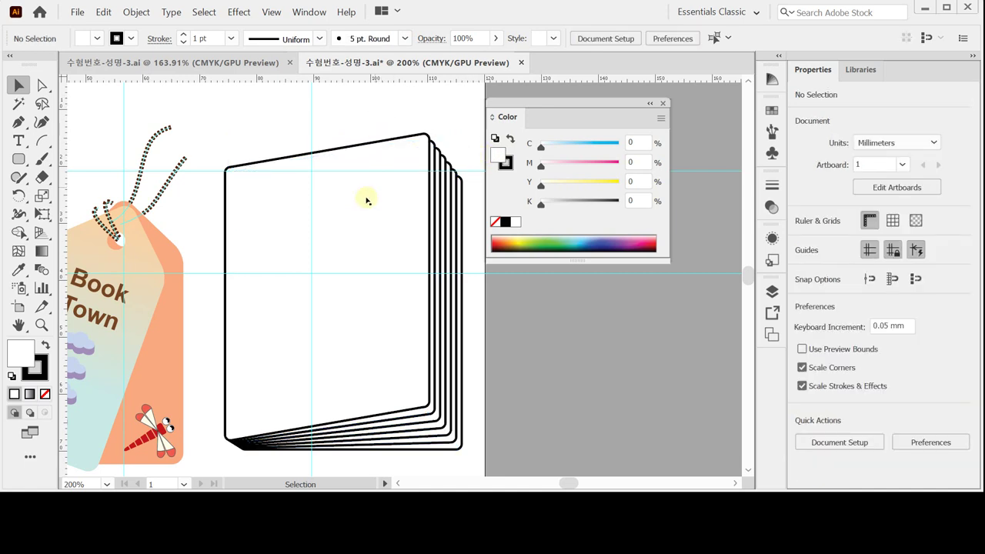
# Select the slanted front cover and the rear cover and fill both with C 10, M 40, Y 40, K 0.
pyautogui.click(380, 200)
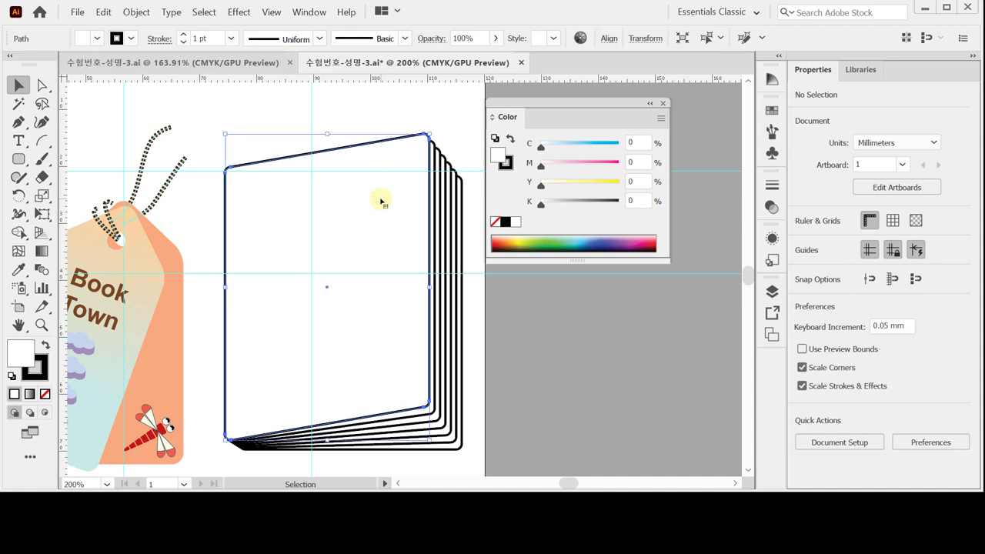
pyautogui.keyDown('shift'); pyautogui.click(459, 182); pyautogui.keyUp('shift')
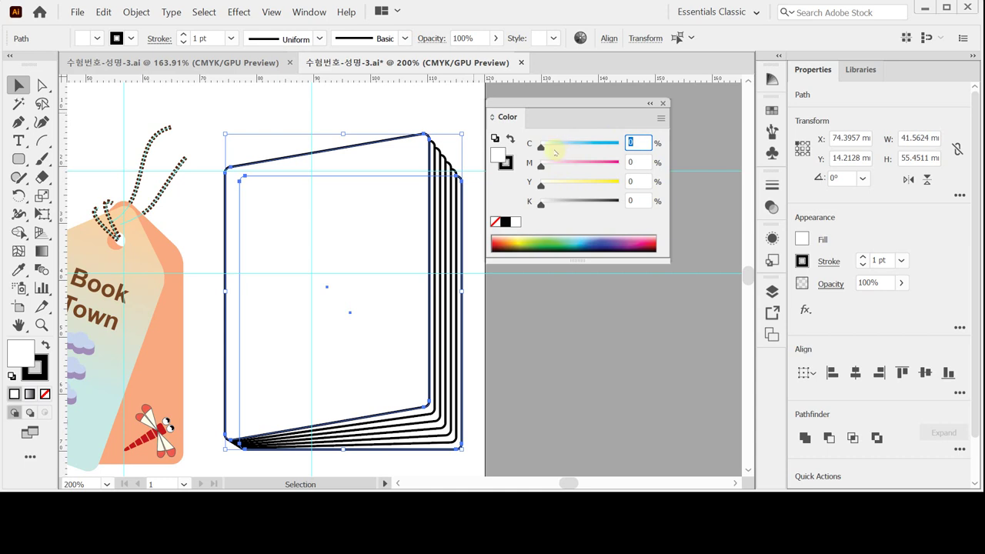
pyautogui.write('10')
pyautogui.press('Tab')
pyautogui.write('40')
pyautogui.press('Tab')
pyautogui.write('40')
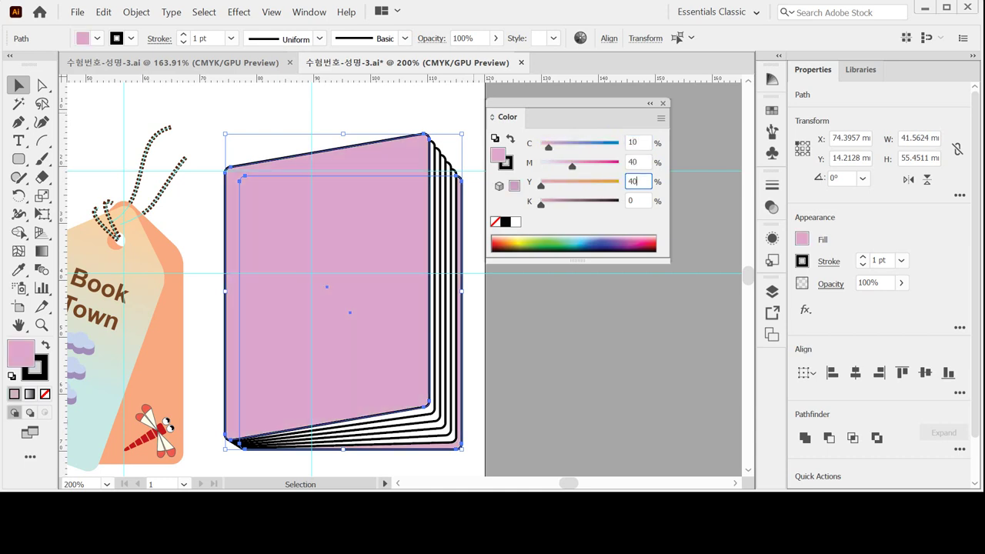
pyautogui.press('Return')
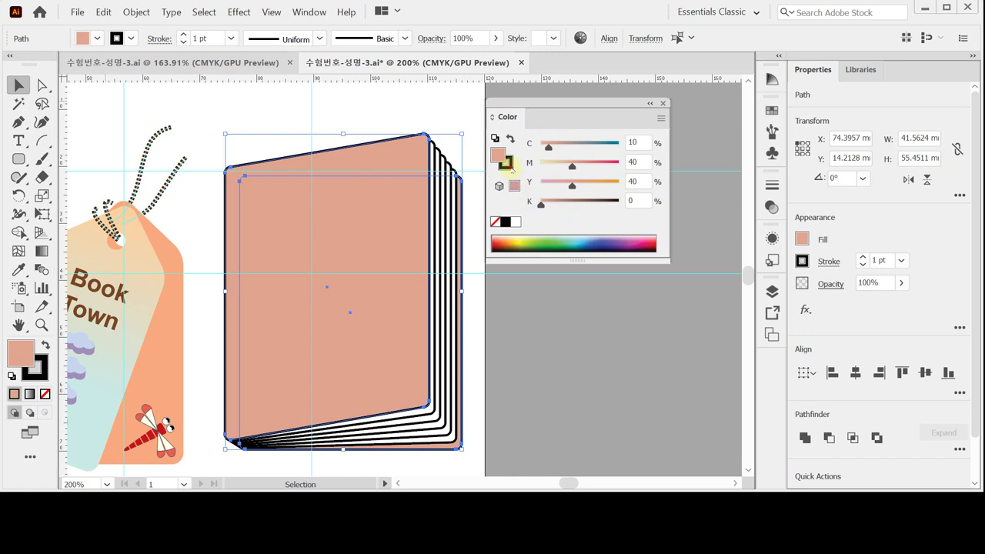
# Remove the stroke from the front and rear covers, deselect them, and save the document.
pyautogui.click(509, 166)
pyautogui.click(496, 222)
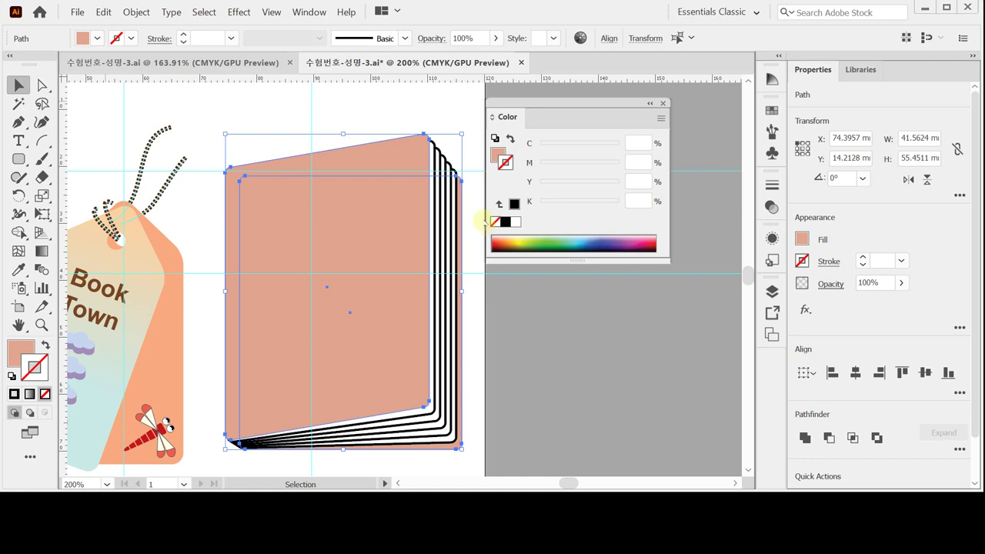
pyautogui.click(285, 95)
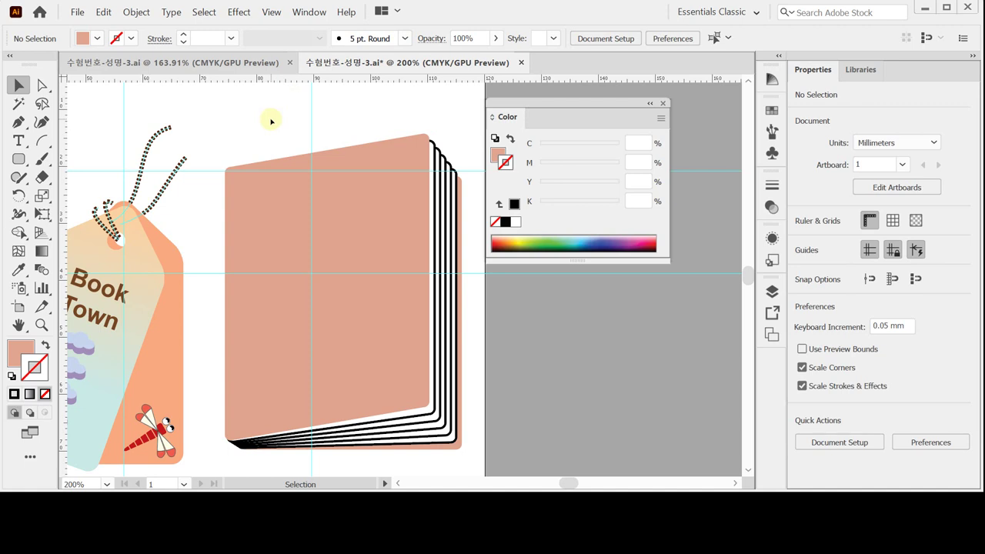
pyautogui.press('a')
pyautogui.hotkey('ctrl', 's')
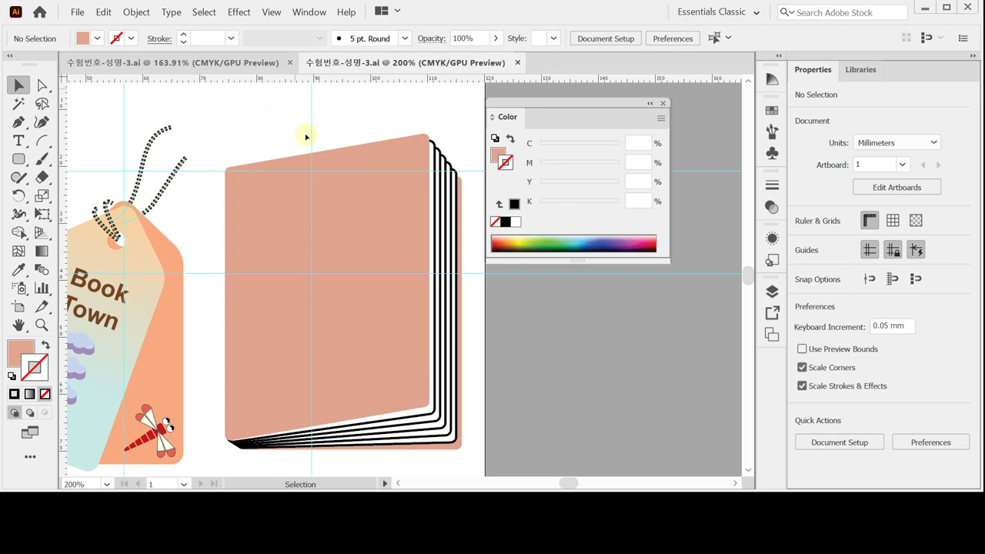
# Draw a rectangle about 7.7 × 8.5 mm across the page edges near the book's lower-left corner, using the Rectangle tool.
pyautogui.scroll(-1, 297, 403)
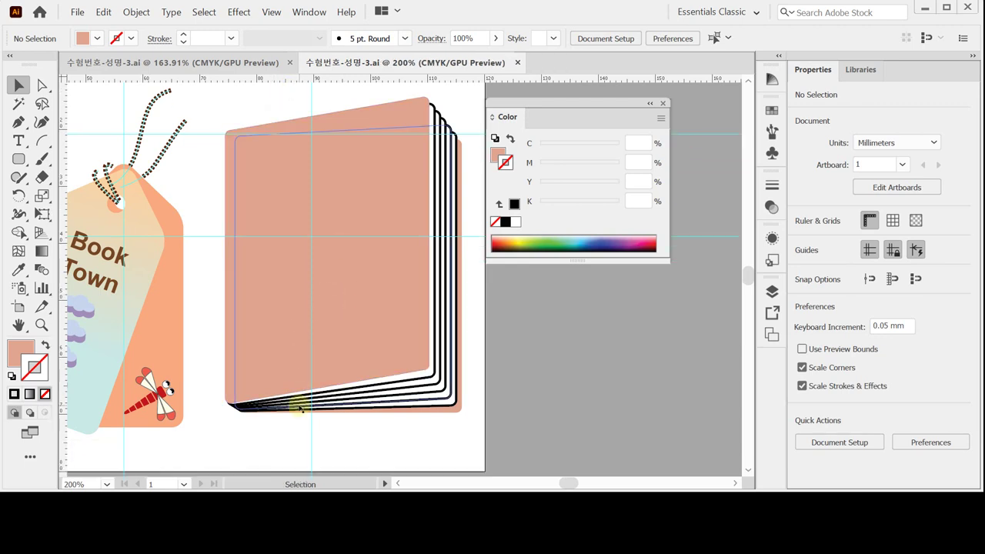
pyautogui.keyDown('ctrl'); pyautogui.click(317, 391); pyautogui.keyUp('ctrl')
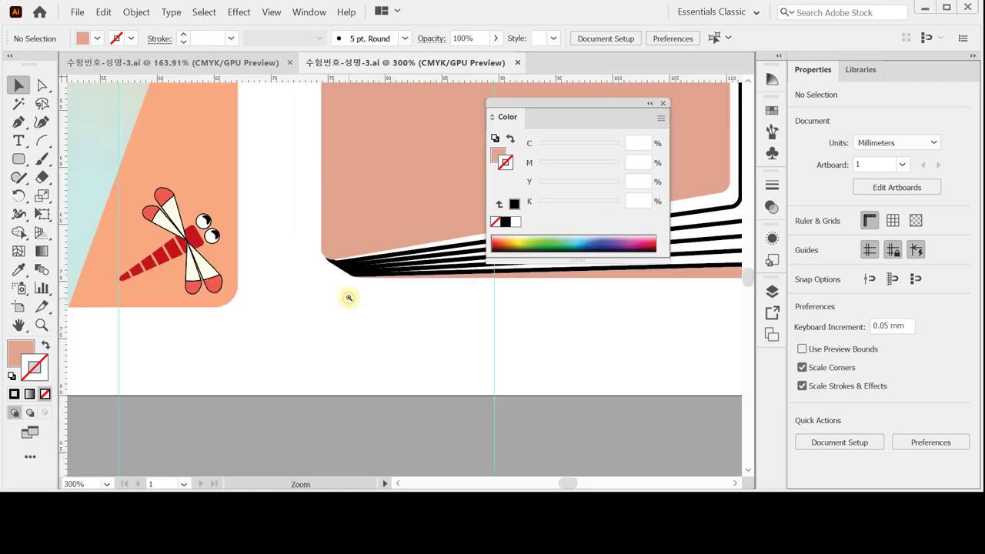
pyautogui.keyDown('ctrl'); pyautogui.click(285, 279); pyautogui.keyUp('ctrl')
pyautogui.moveTo(264, 303); pyautogui.dragTo(235, 329)
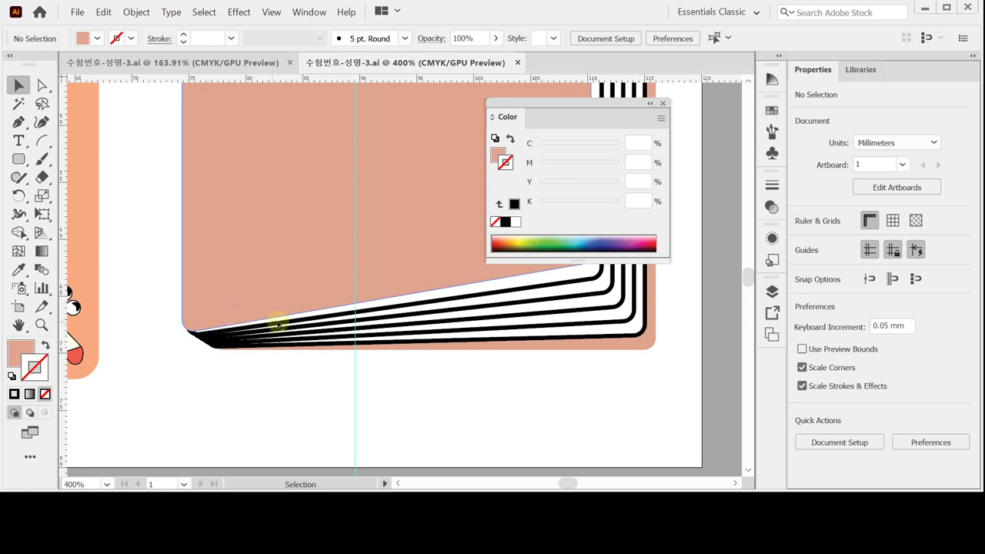
pyautogui.click(418, 335)
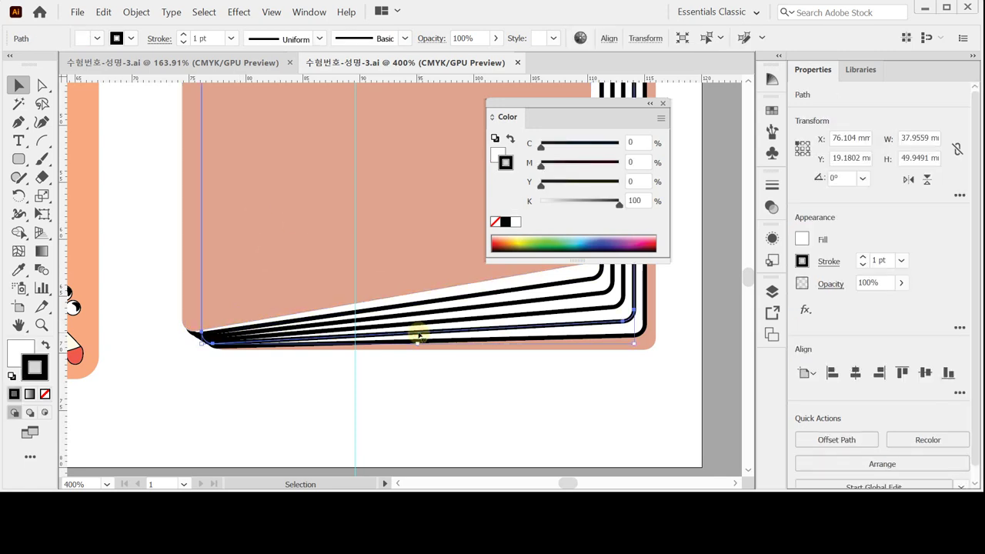
pyautogui.hotkey('ctrl', 'shift', 'a')
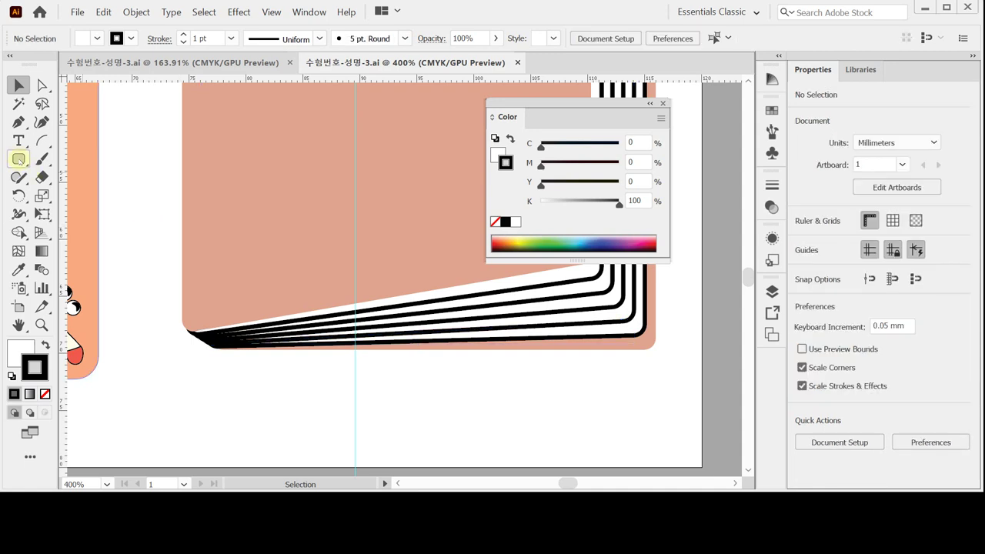
pyautogui.click(20, 160)
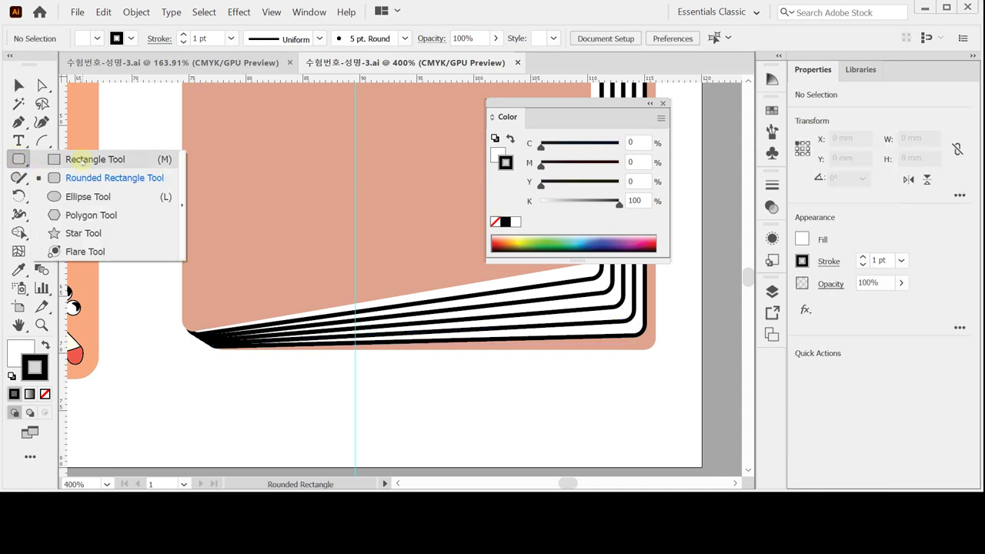
pyautogui.click(83, 160)
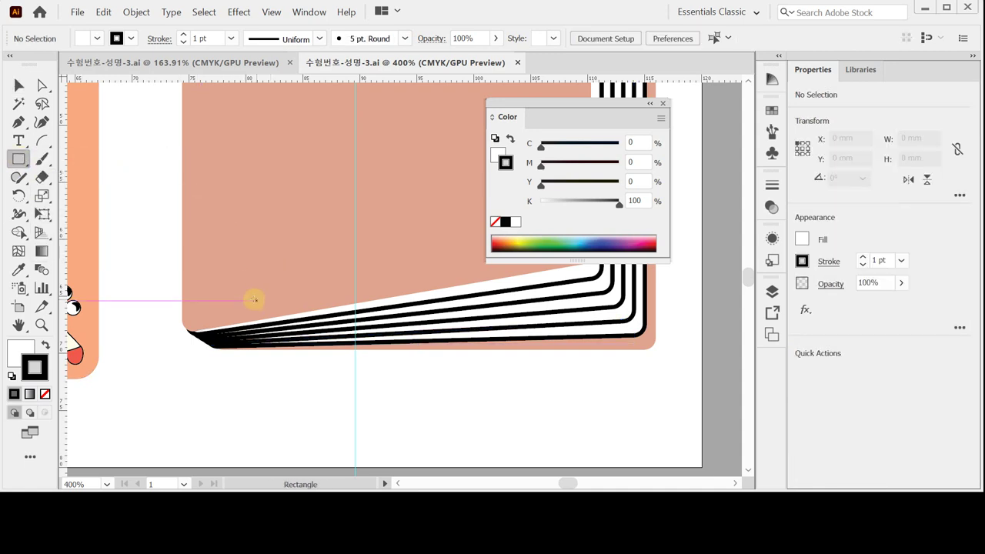
pyautogui.moveTo(248, 286); pyautogui.dragTo(329, 381)
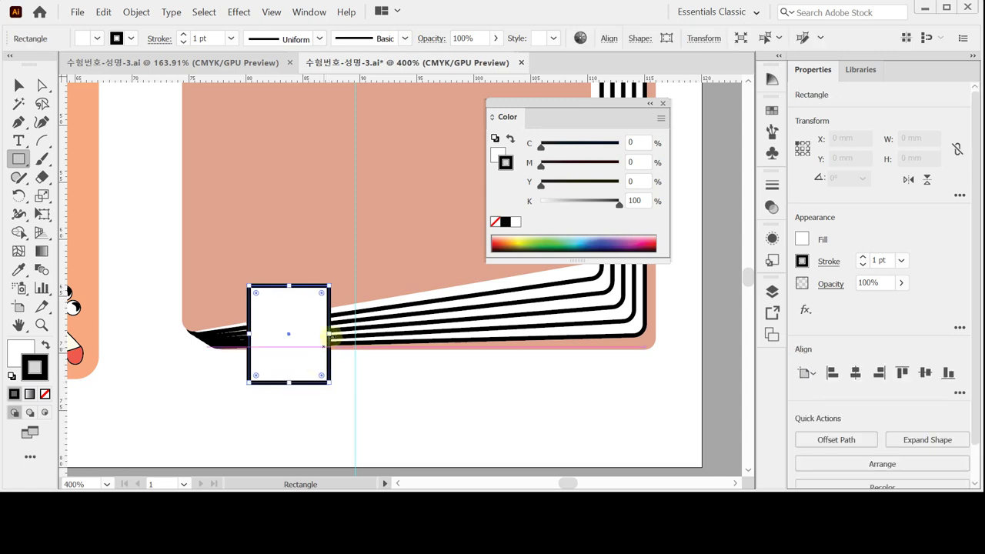
pyautogui.moveTo(329, 334); pyautogui.dragTo(331, 331)
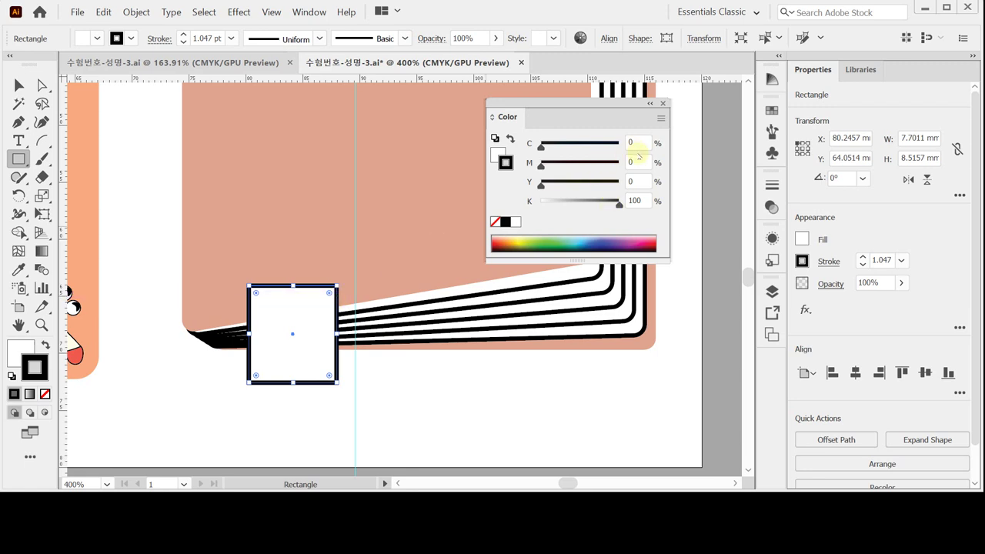
# Fill the rectangle at the page edges with C 50, M 0, Y 80, K 0 and remove its stroke.
pyautogui.click(496, 152)
pyautogui.click(637, 162)
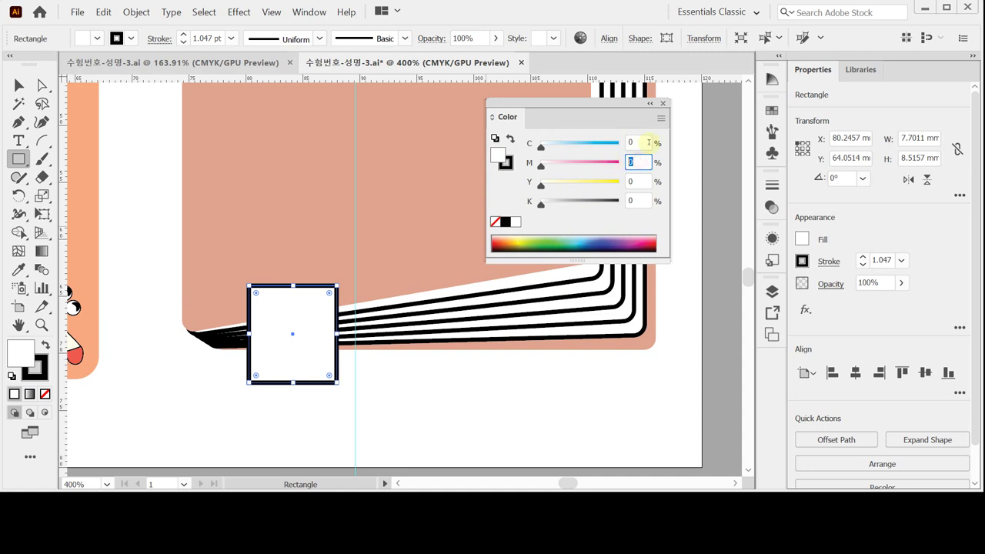
pyautogui.click(638, 143)
pyautogui.write('50')
pyautogui.press('Tab')
pyautogui.press('Tab')
pyautogui.write('80')
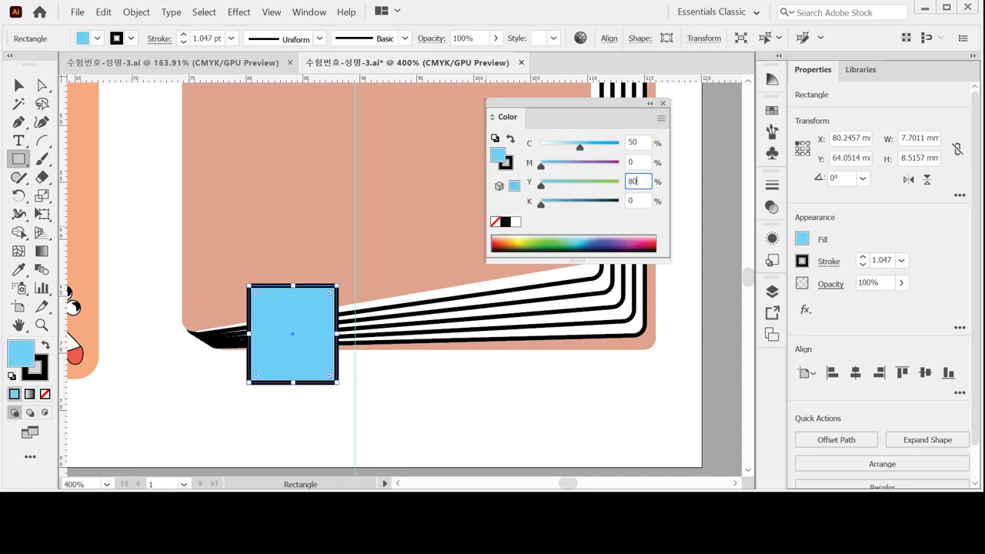
pyautogui.press('Return')
pyautogui.click(505, 162)
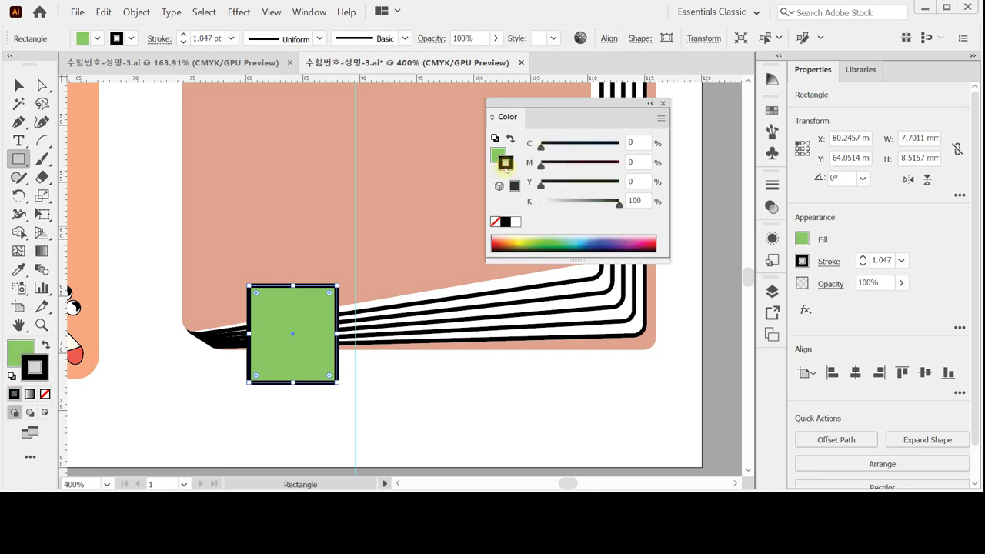
pyautogui.click(495, 222)
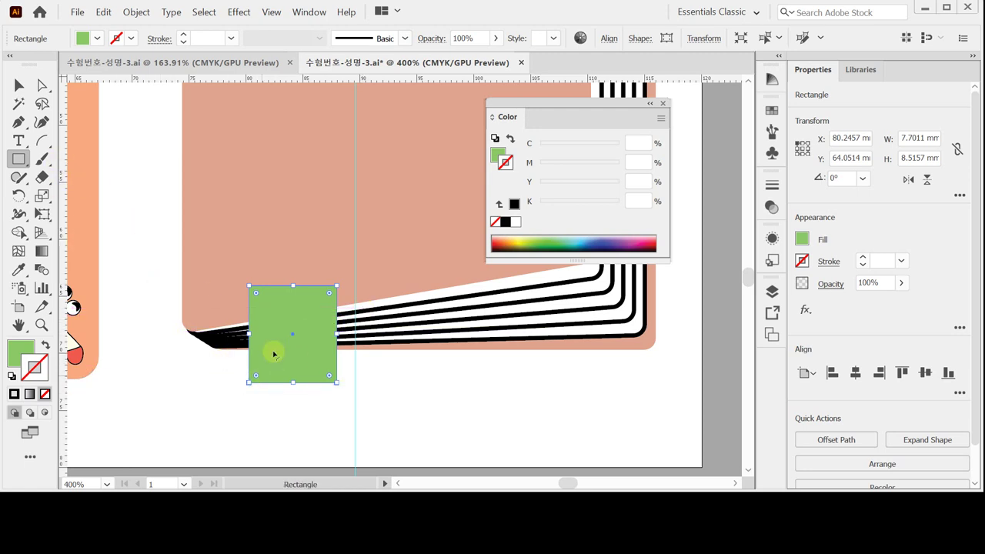
# Add an anchor point at the middle of the green rectangle's bottom edge and raise it 2.5 mm to form a ribbon notch.
pyautogui.click(19, 122)
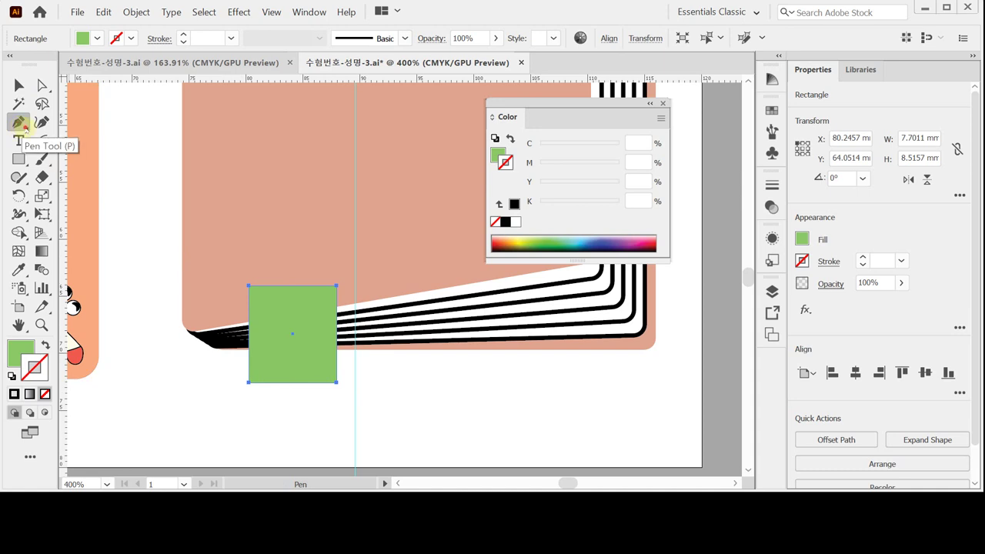
pyautogui.click(22, 125)
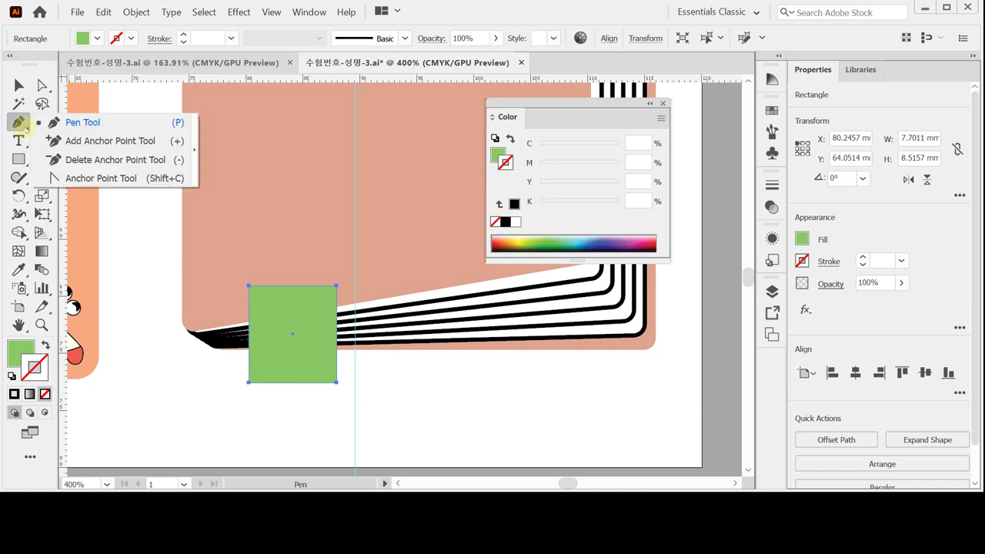
pyautogui.click(89, 141)
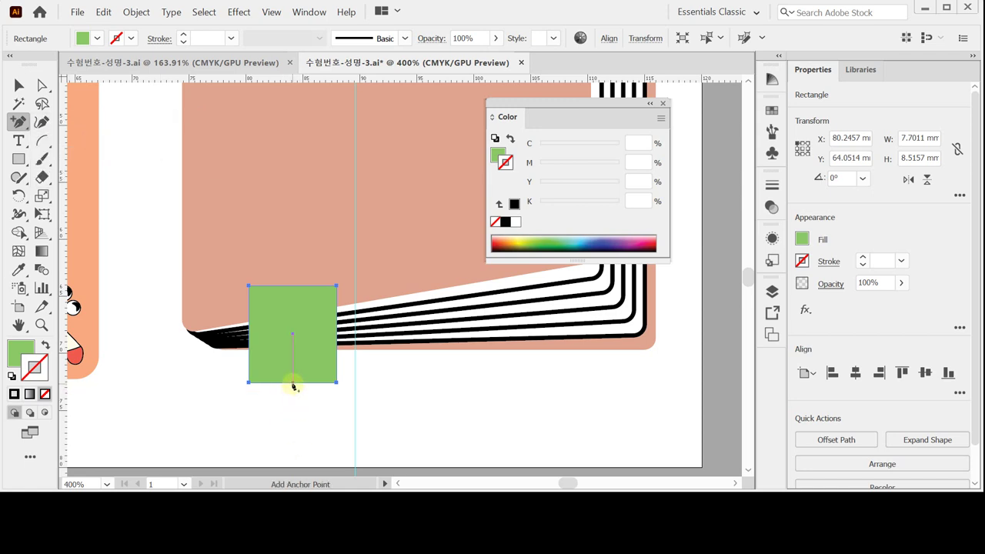
pyautogui.click(293, 383)
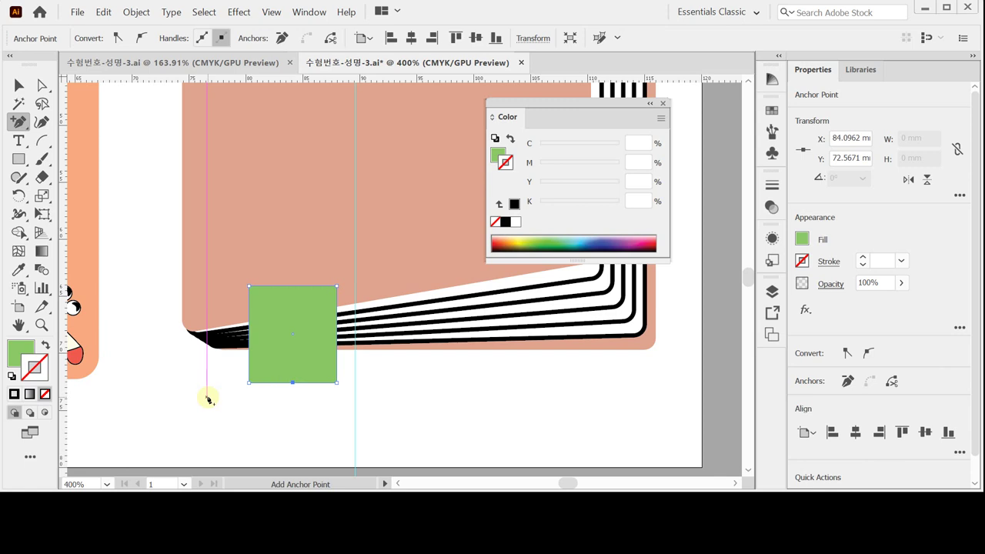
pyautogui.press('Up')
pyautogui.press('Up')
pyautogui.press('Up')
pyautogui.press('Up')
pyautogui.press('Up')
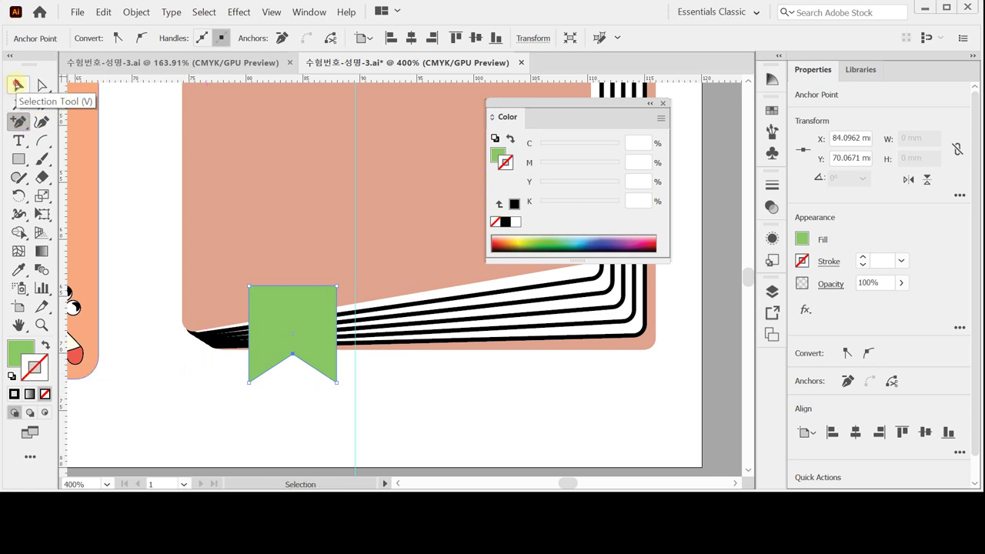
# Send the green bookmark ribbon backward until it sits behind the book's pages, save the document and deselect the ribbon.
pyautogui.click(19, 84)
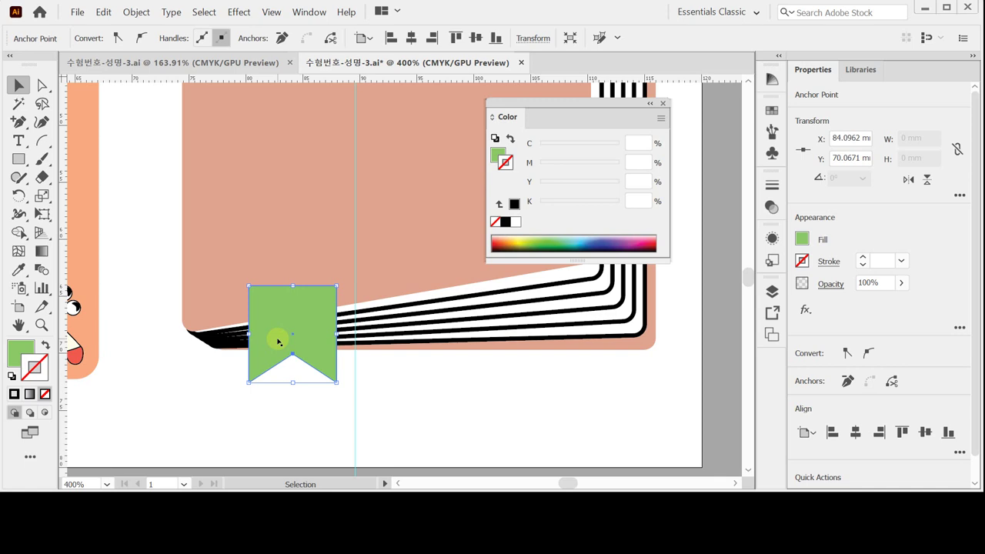
pyautogui.hotkey('ctrl', '[')
pyautogui.hotkey('ctrl', '[')
pyautogui.hotkey('ctrl', '[')
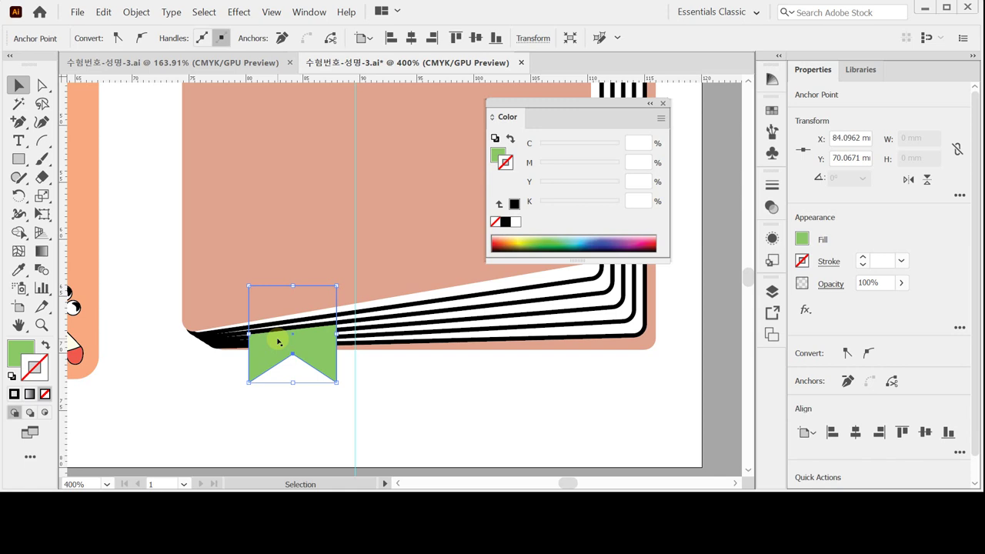
pyautogui.press('ctrl')
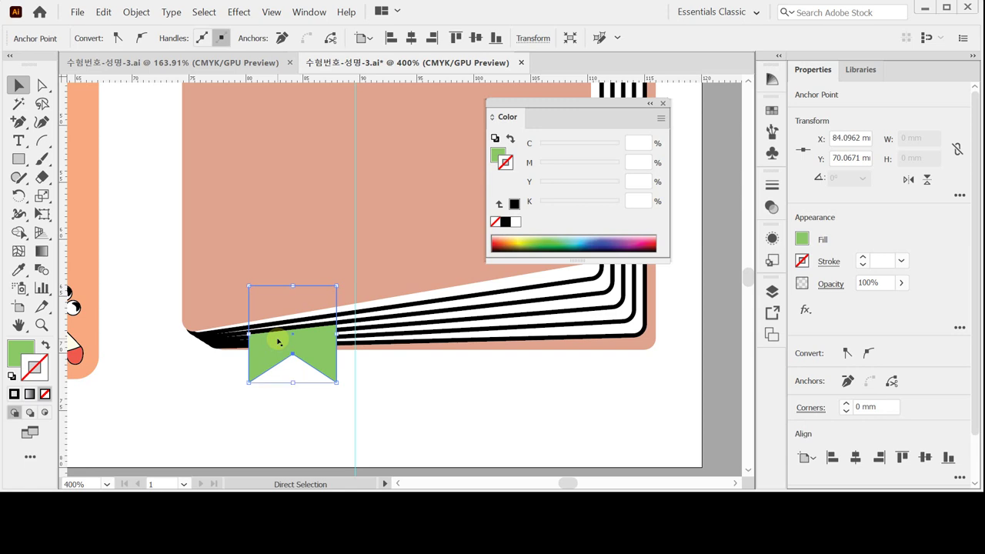
pyautogui.hotkey('ctrl', 's')
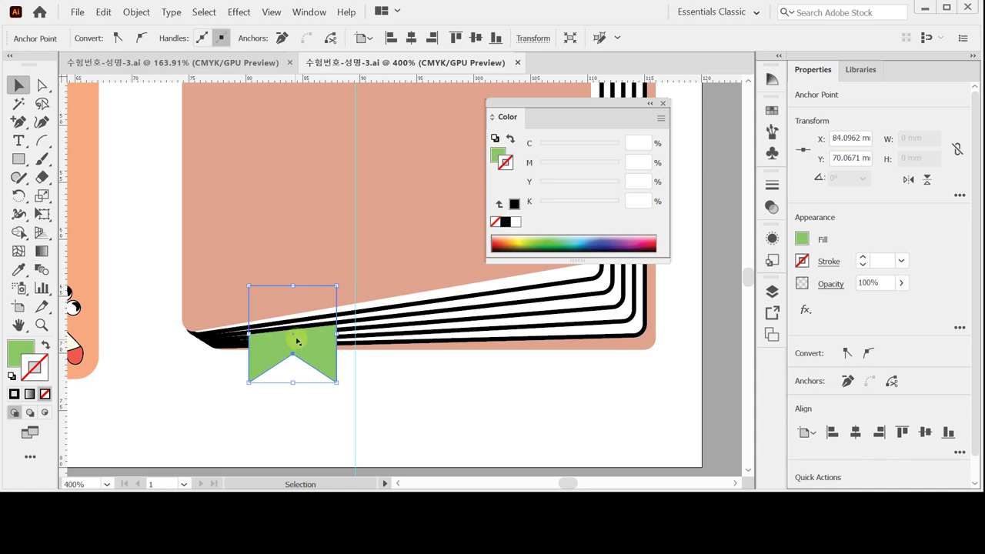
pyautogui.click(168, 295)
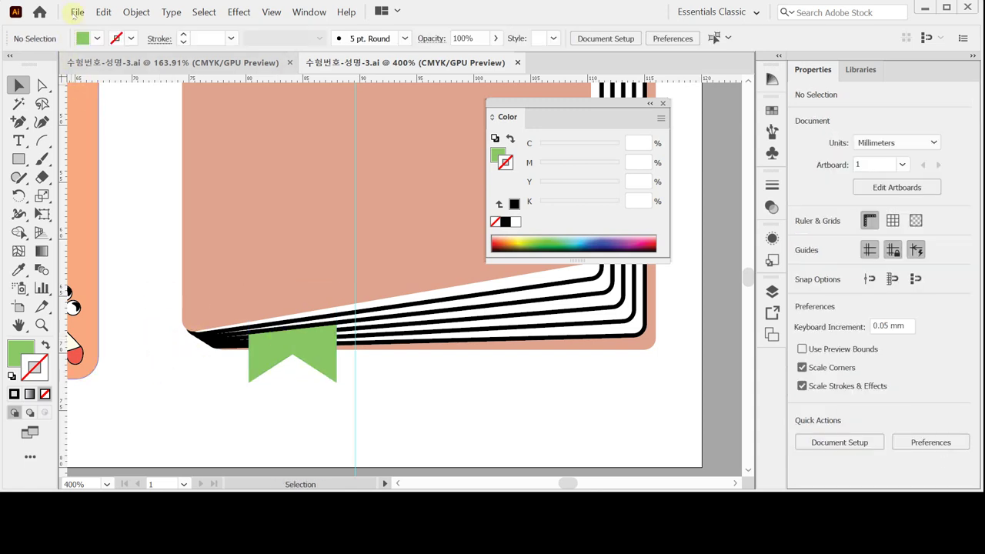
# Draw a rectangle about 24.1 × 14.9 mm enclosing the large blue cloud and the small purple cloud.
pyautogui.click(77, 12)
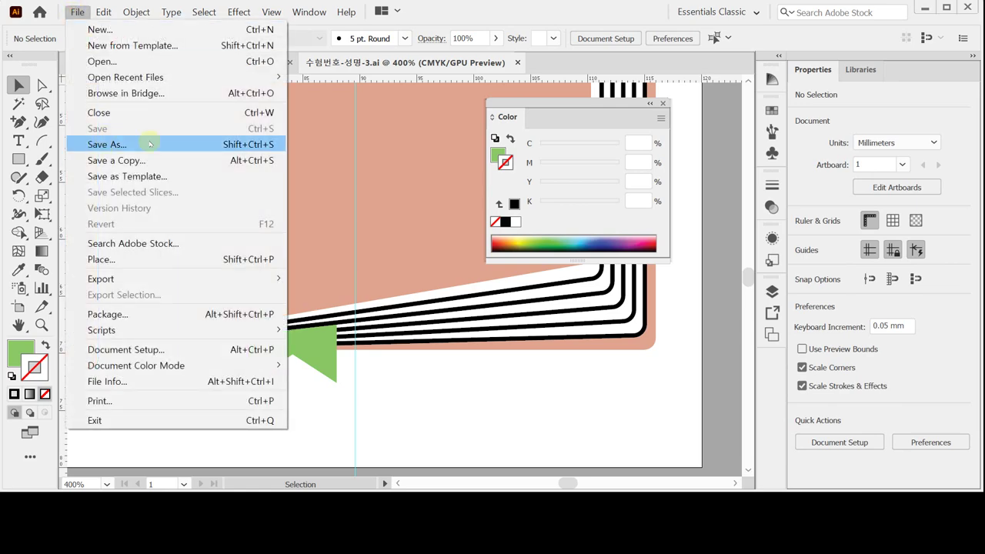
pyautogui.click(353, 436)
pyautogui.moveTo(336, 327); pyautogui.dragTo(468, 334)
pyautogui.moveTo(115, 213); pyautogui.dragTo(375, 227)
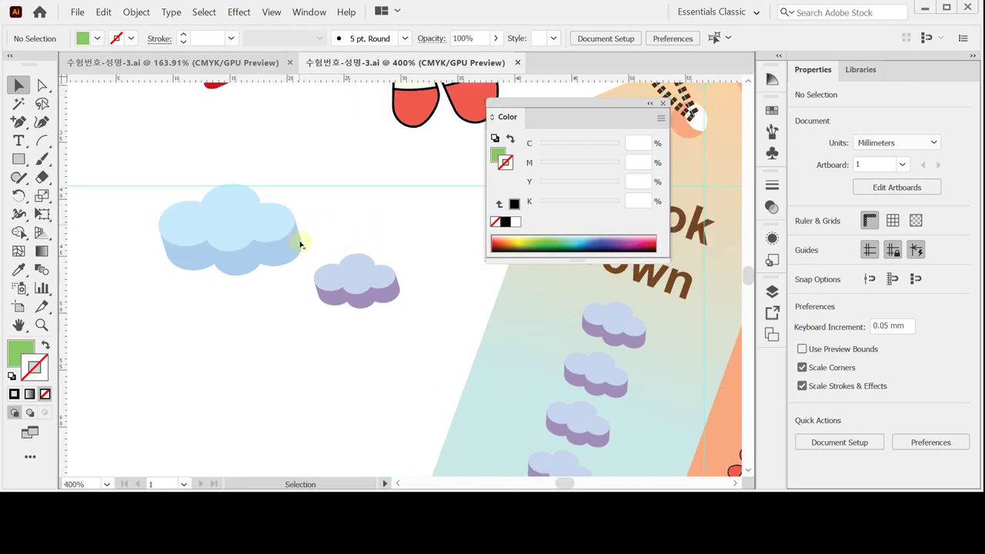
pyautogui.moveTo(164, 161); pyautogui.dragTo(376, 315)
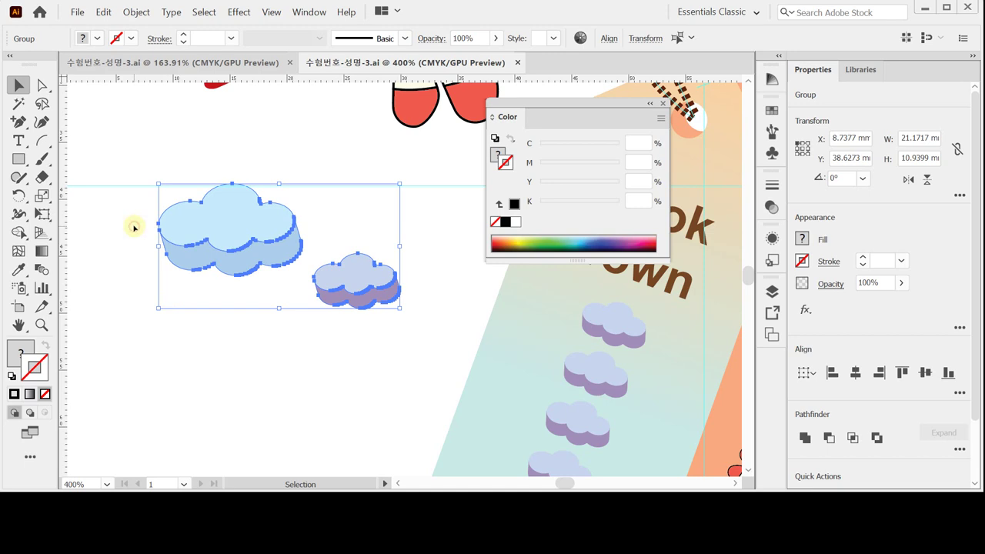
pyautogui.click(154, 240)
pyautogui.click(18, 159)
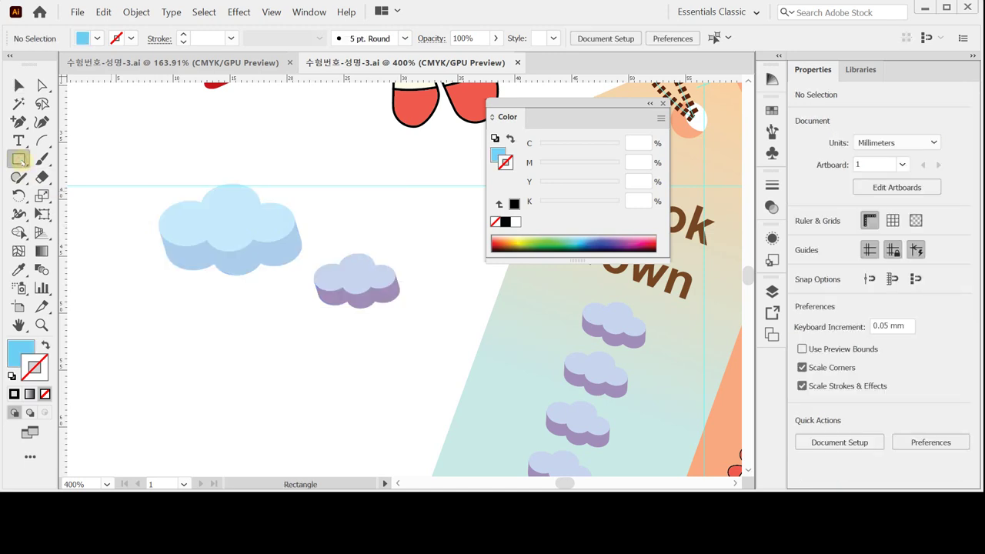
pyautogui.moveTo(141, 161); pyautogui.dragTo(416, 327)
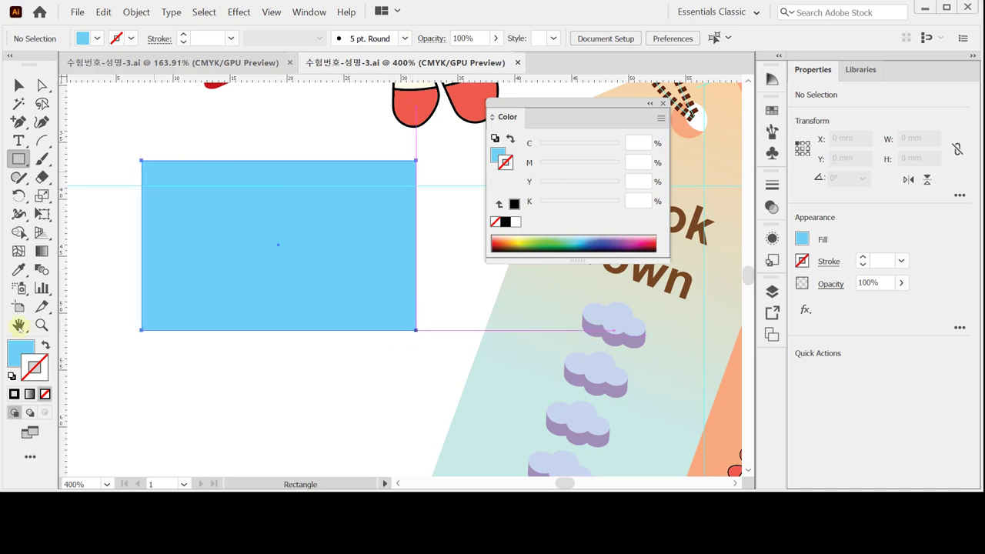
# Remove both the fill and the stroke from the rectangle covering the two clouds.
pyautogui.click(11, 375)
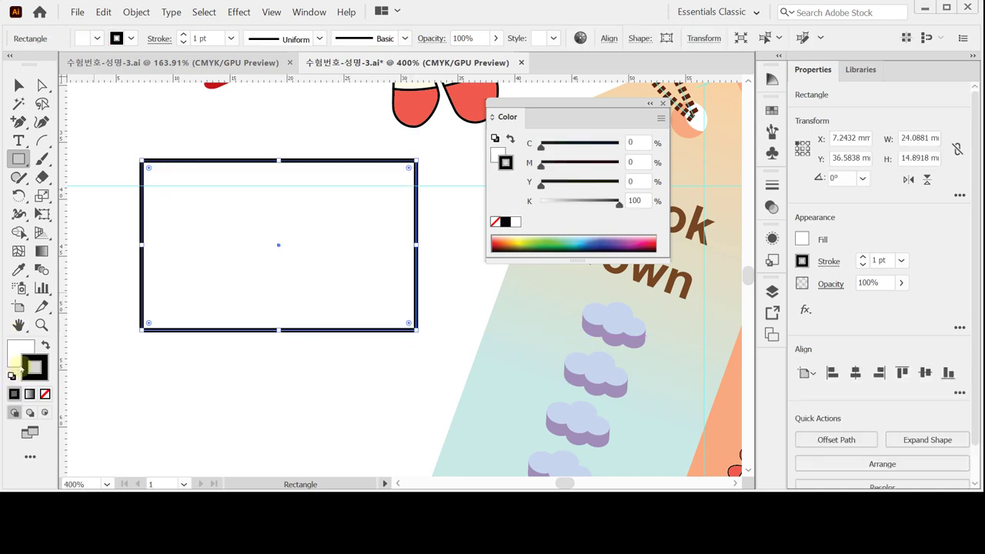
pyautogui.click(29, 349)
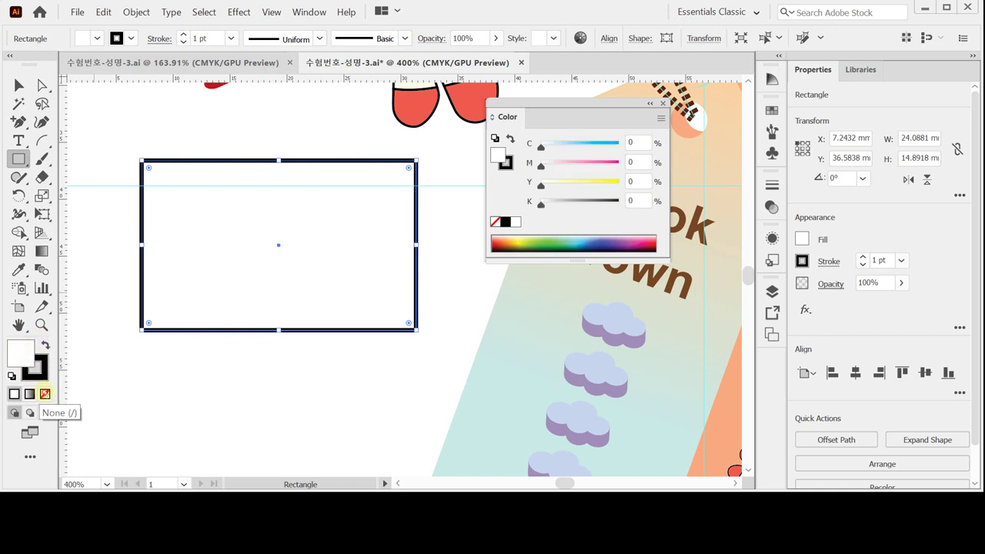
pyautogui.click(45, 394)
pyautogui.click(37, 372)
pyautogui.click(45, 394)
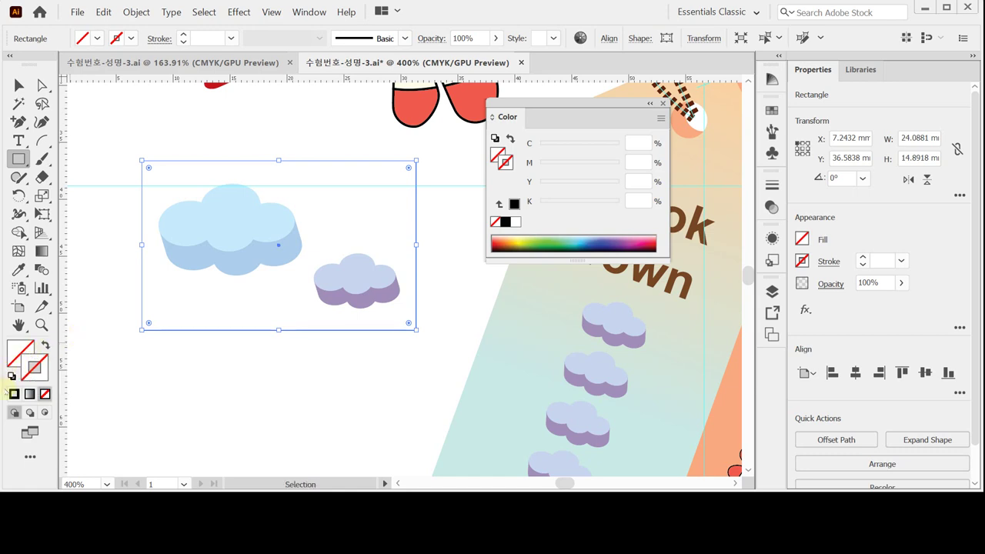
pyautogui.click(23, 370)
# Pull the unpainted rectangle's top and bottom edges closer to the clouds, reducing its height to about 13.6 mm.
pyautogui.click(18, 85)
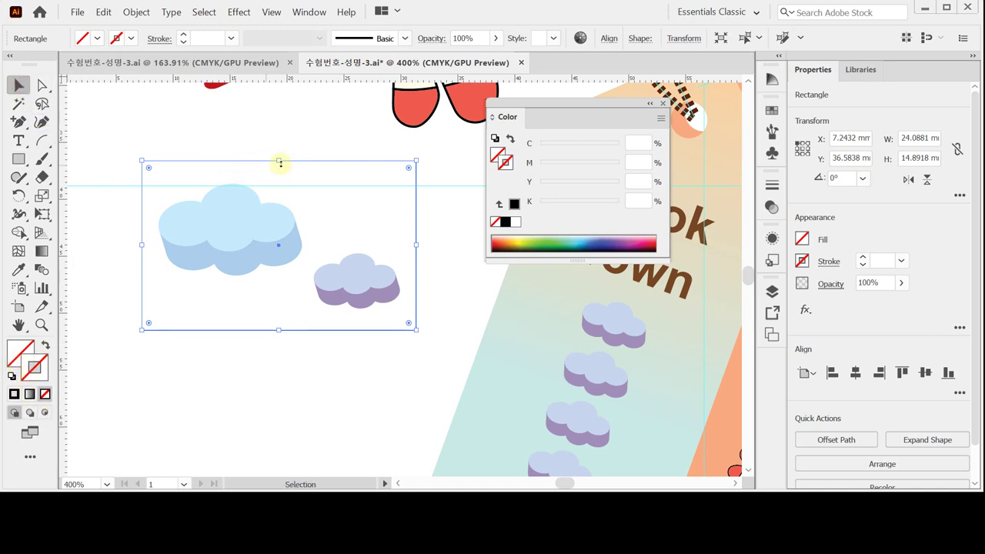
pyautogui.moveTo(278, 160); pyautogui.dragTo(279, 168)
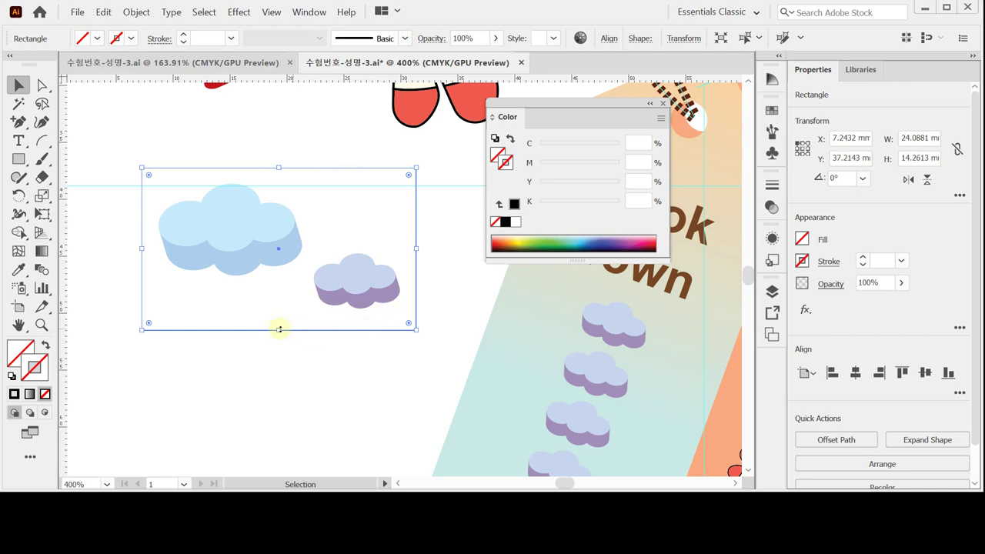
pyautogui.moveTo(279, 329); pyautogui.dragTo(279, 323)
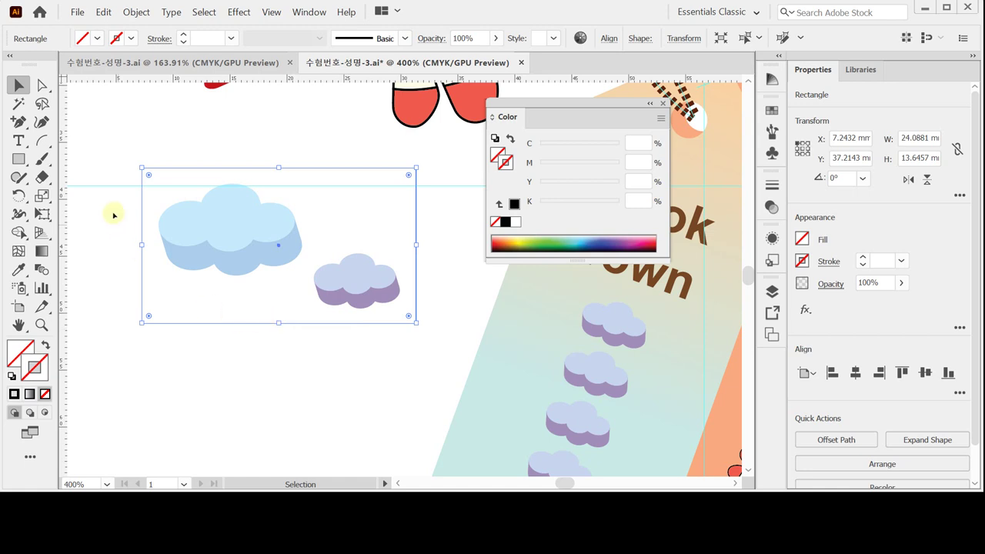
# Select both clouds with their unpainted rectangle, make a pattern from them and dismiss the notice.
pyautogui.moveTo(120, 159); pyautogui.dragTo(383, 332)
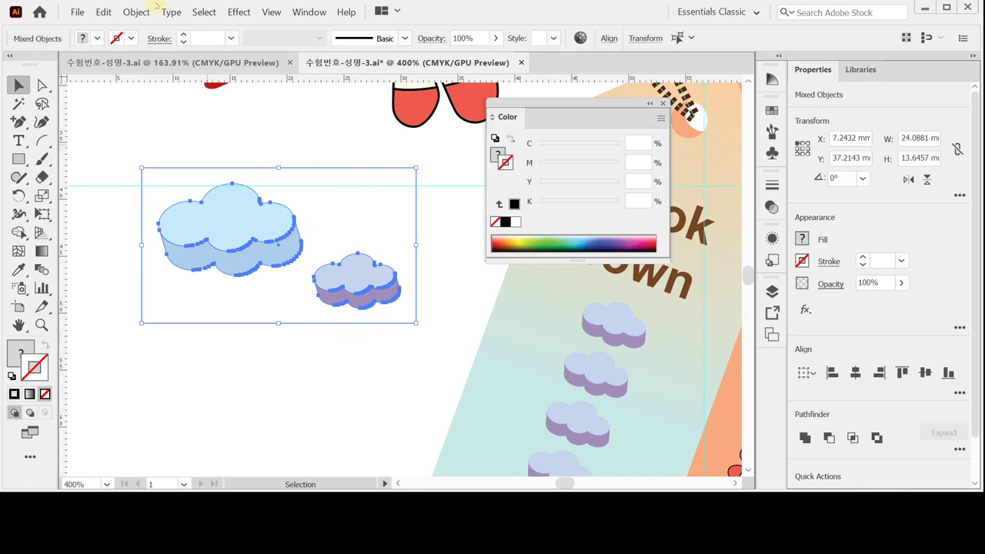
pyautogui.click(137, 12)
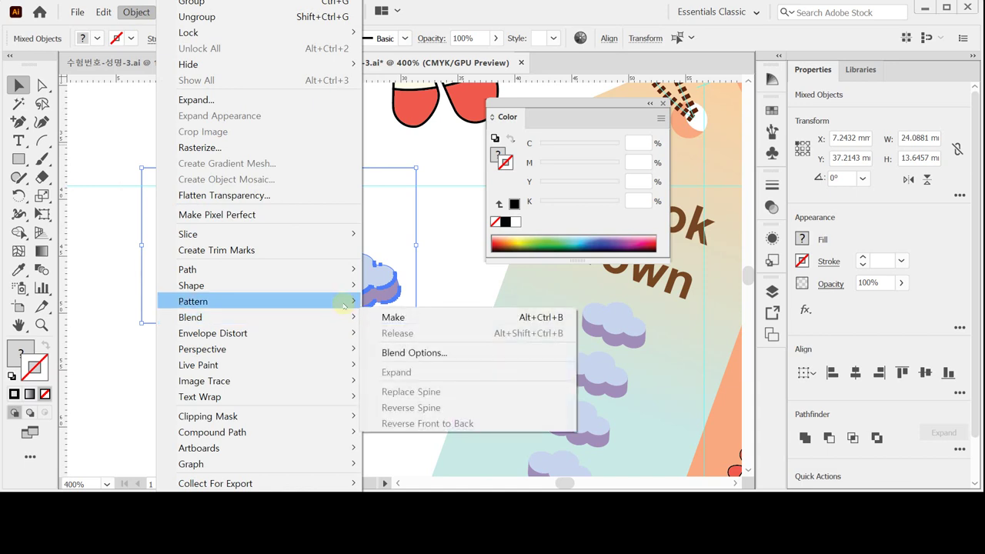
pyautogui.moveTo(344, 306)
pyautogui.click(392, 301)
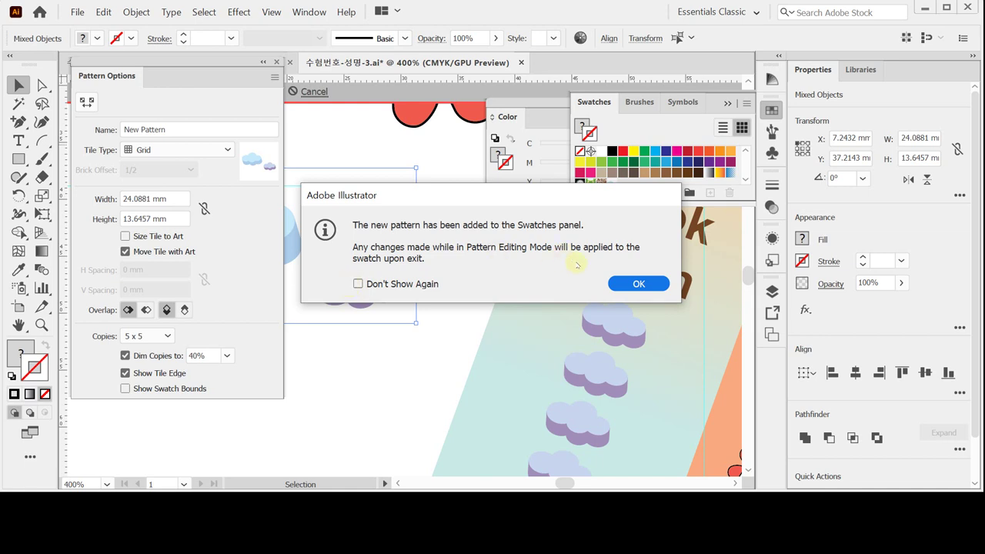
pyautogui.click(403, 284)
pyautogui.click(638, 283)
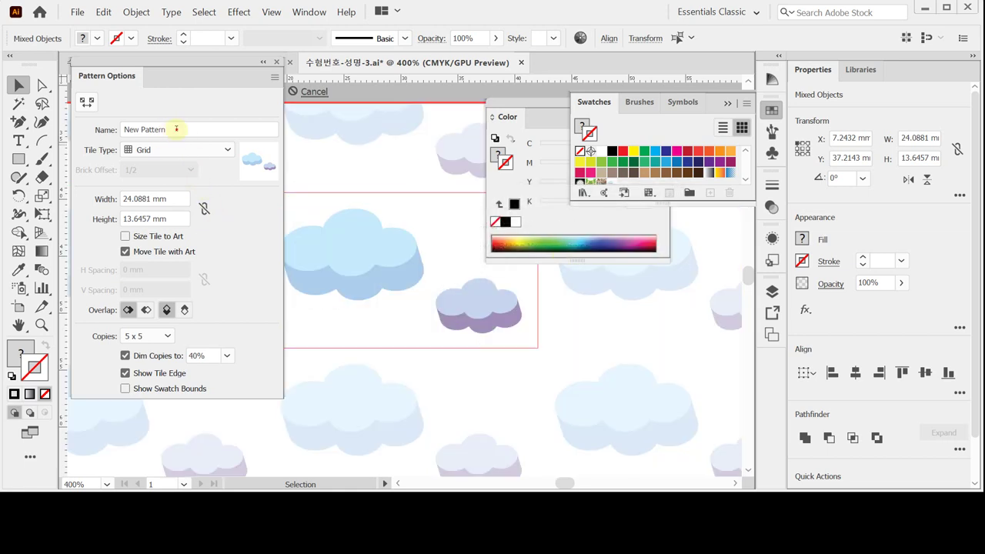
# Name the new cloud pattern 구름 and exit pattern editing.
pyautogui.moveTo(176, 128); pyautogui.dragTo(121, 129)
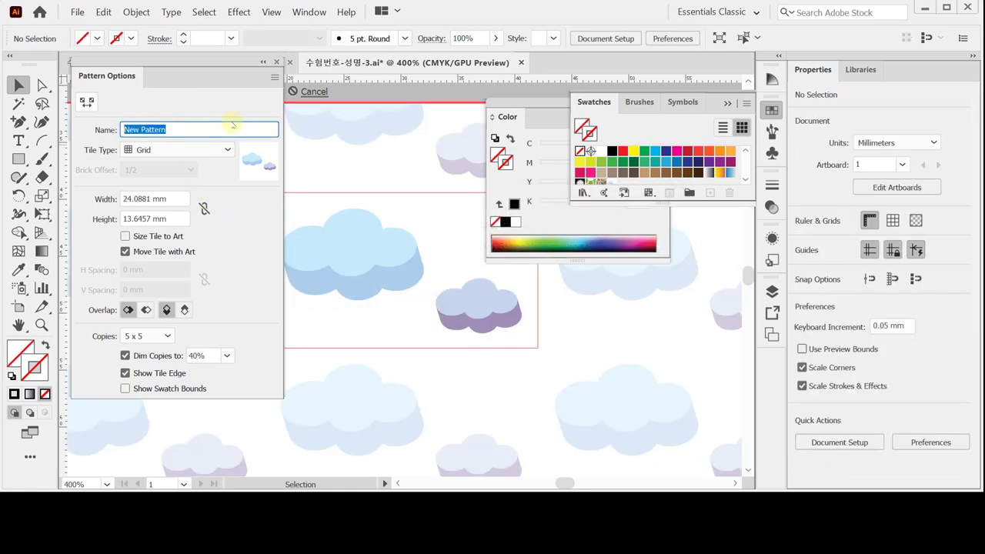
pyautogui.write('ㄱㅜ름')
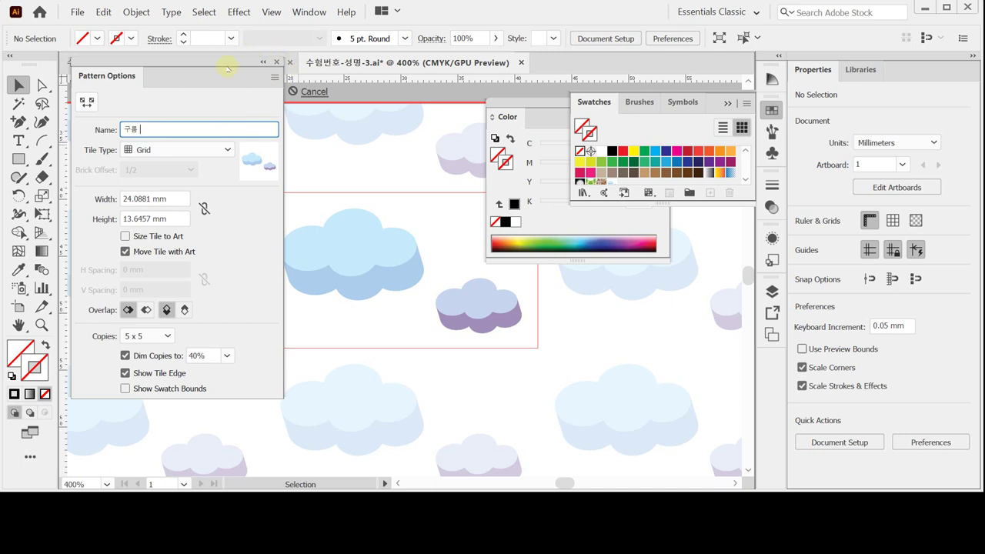
pyautogui.moveTo(223, 64); pyautogui.dragTo(241, 180)
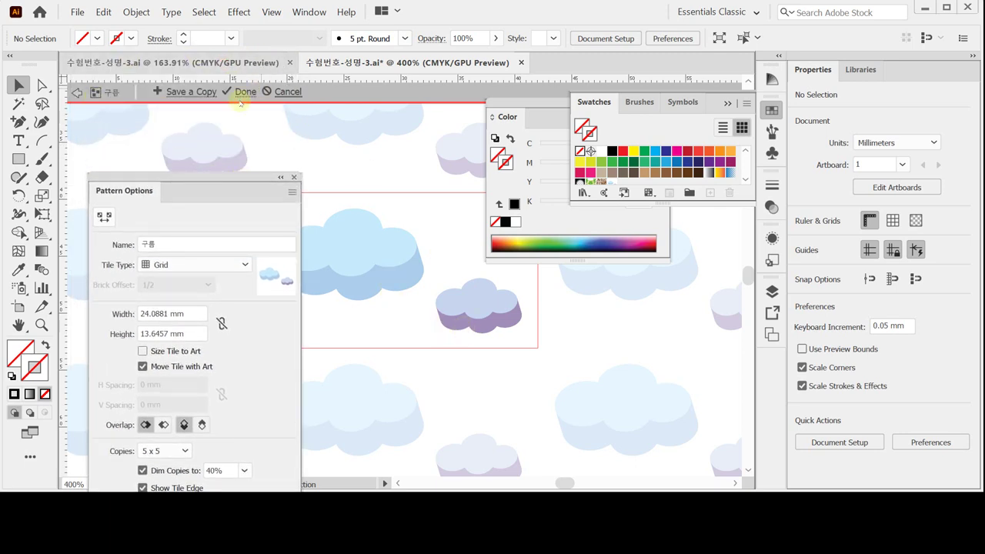
pyautogui.click(77, 94)
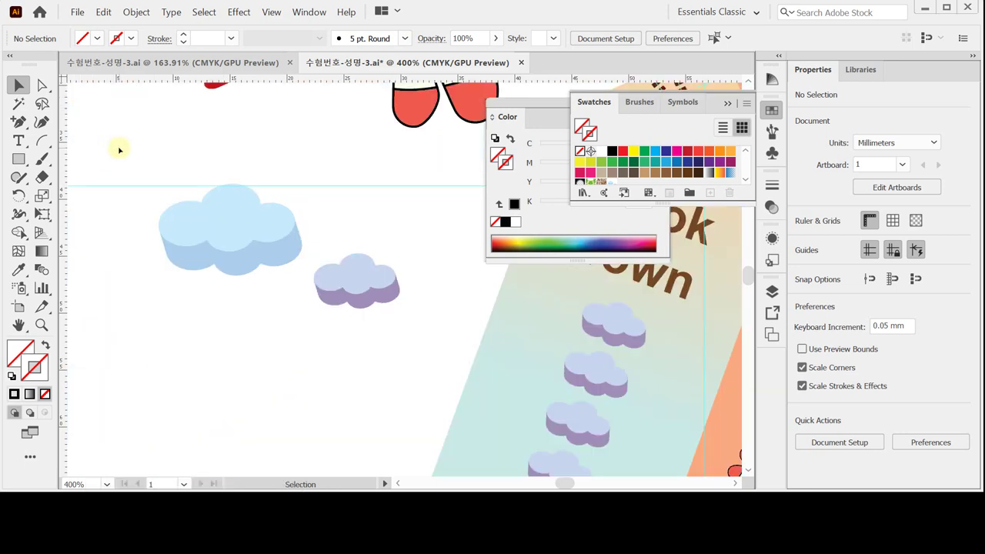
# Select the unpainted rectangle around the clouds to check its bounds, and deselect it.
pyautogui.moveTo(108, 145); pyautogui.dragTo(130, 249)
pyautogui.moveTo(159, 343); pyautogui.dragTo(243, 289)
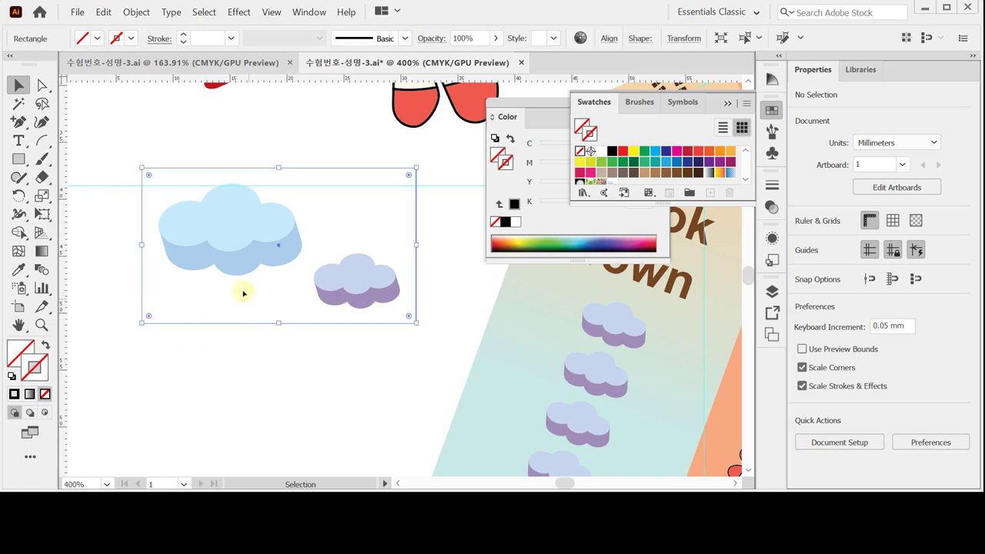
pyautogui.click(246, 292)
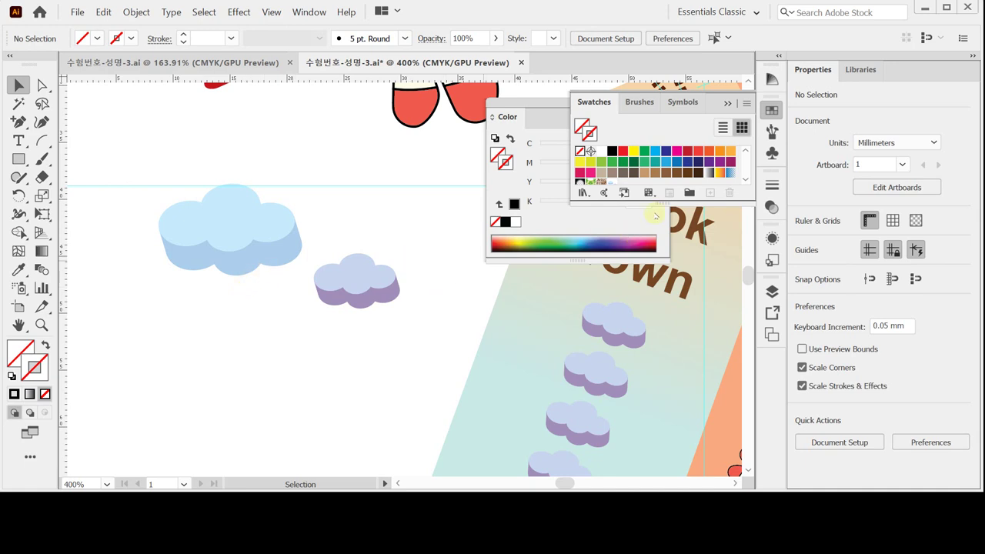
# Enlarge the swatch list, select the book's front cover and paste a copy of it directly in front.
pyautogui.moveTo(650, 202); pyautogui.dragTo(652, 231)
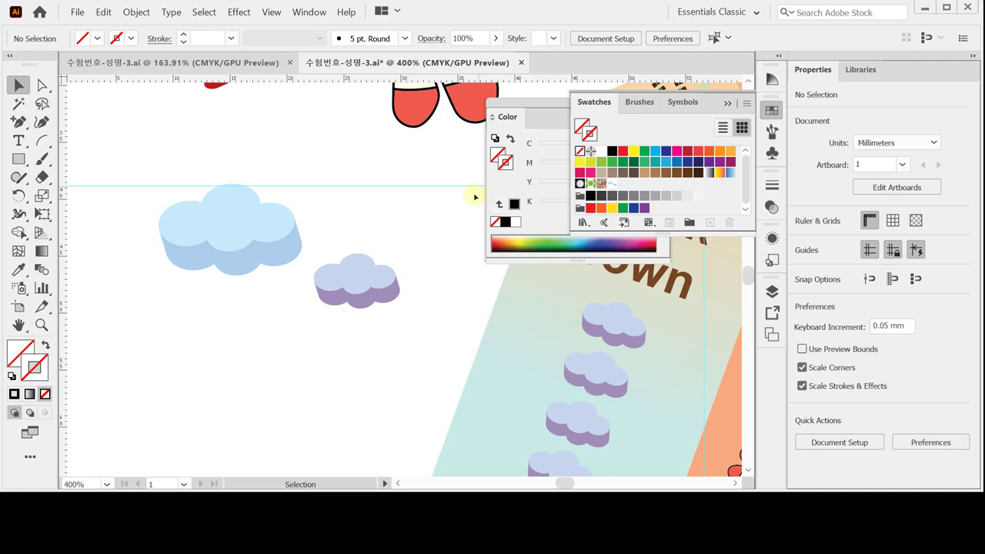
pyautogui.click(18, 324)
pyautogui.moveTo(512, 300); pyautogui.dragTo(192, 330)
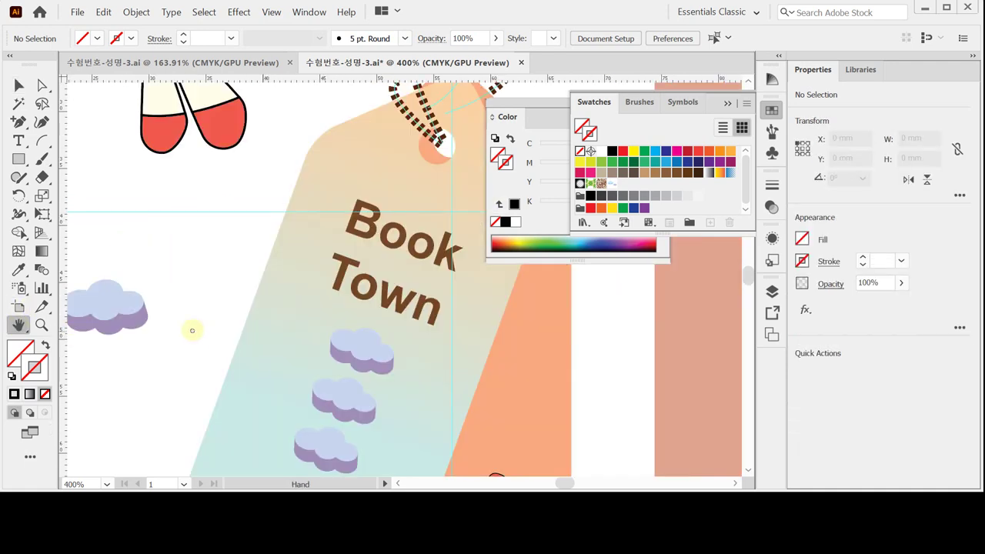
pyautogui.moveTo(482, 330); pyautogui.dragTo(253, 325)
pyautogui.moveTo(402, 269); pyautogui.dragTo(332, 313)
pyautogui.keyDown('ctrl'); pyautogui.keyDown('alt'); pyautogui.click(404, 319); pyautogui.keyUp('alt'); pyautogui.keyUp('ctrl')
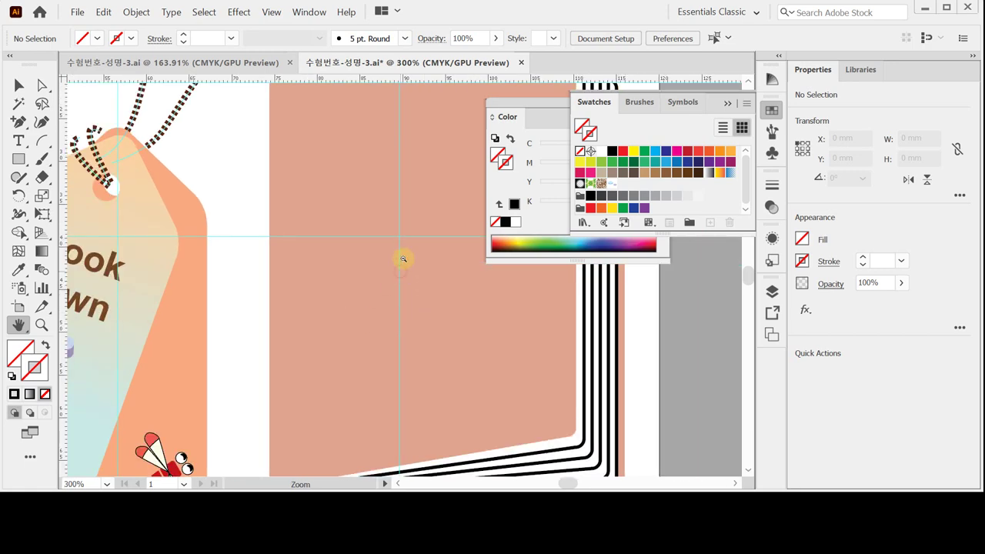
pyautogui.keyDown('ctrl'); pyautogui.click(402, 229); pyautogui.keyUp('ctrl')
pyautogui.keyDown('ctrl'); pyautogui.keyDown('alt'); pyautogui.click(400, 217); pyautogui.keyUp('alt'); pyautogui.keyUp('ctrl')
pyautogui.keyDown('ctrl'); pyautogui.click(408, 234); pyautogui.keyUp('ctrl')
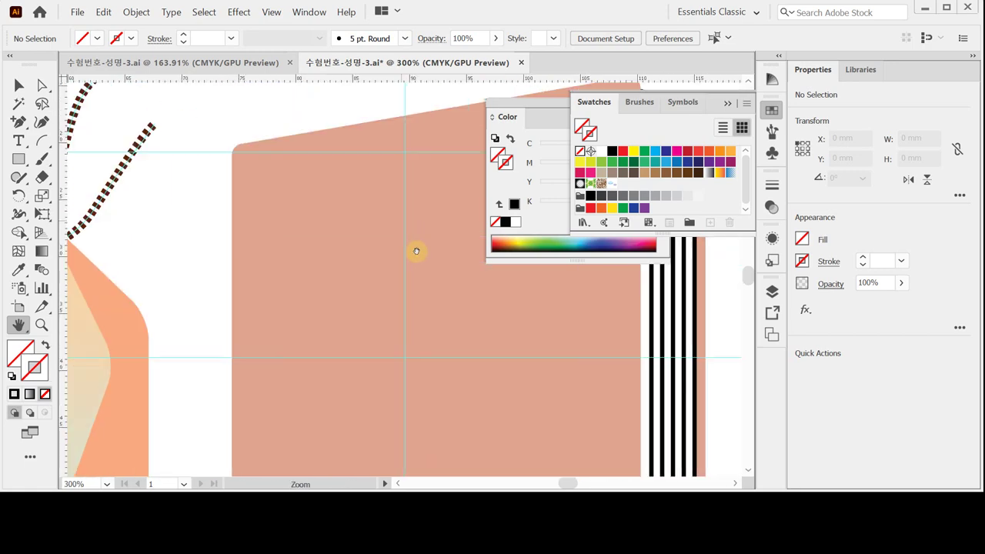
pyautogui.keyDown('ctrl'); pyautogui.keyDown('alt'); pyautogui.click(416, 251); pyautogui.keyUp('alt'); pyautogui.keyUp('ctrl')
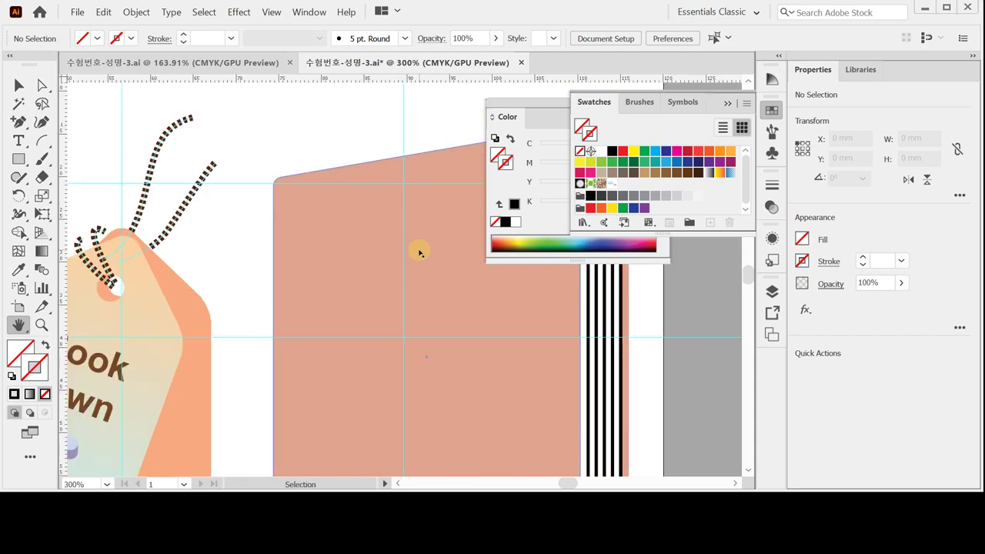
pyautogui.keyDown('ctrl'); pyautogui.keyDown('alt'); pyautogui.click(419, 253); pyautogui.keyUp('alt'); pyautogui.keyUp('ctrl')
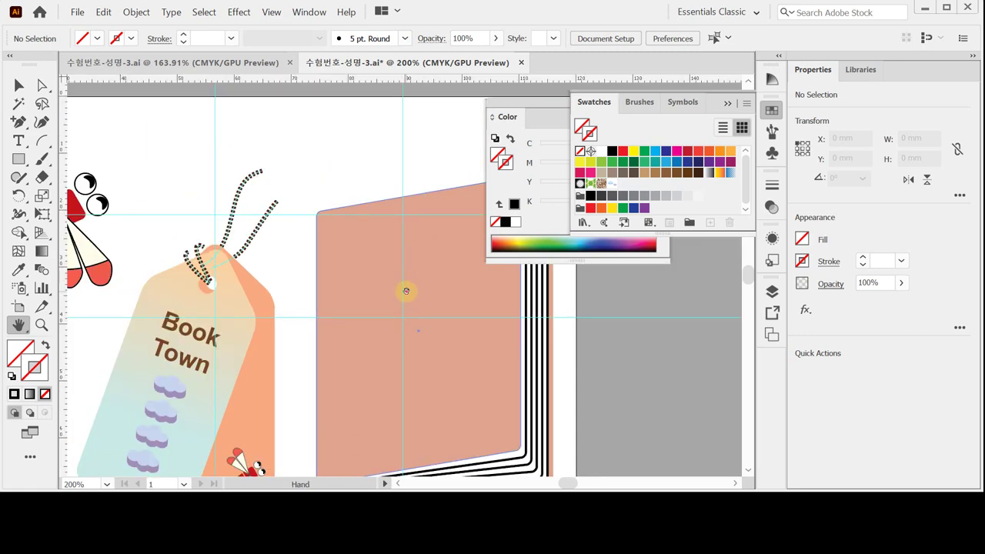
pyautogui.moveTo(407, 290); pyautogui.dragTo(335, 239)
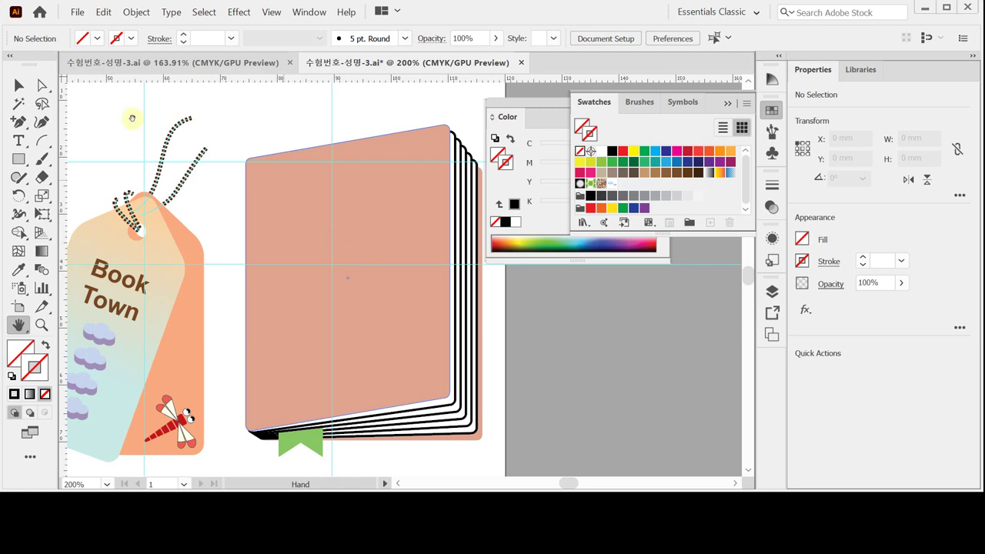
pyautogui.click(18, 84)
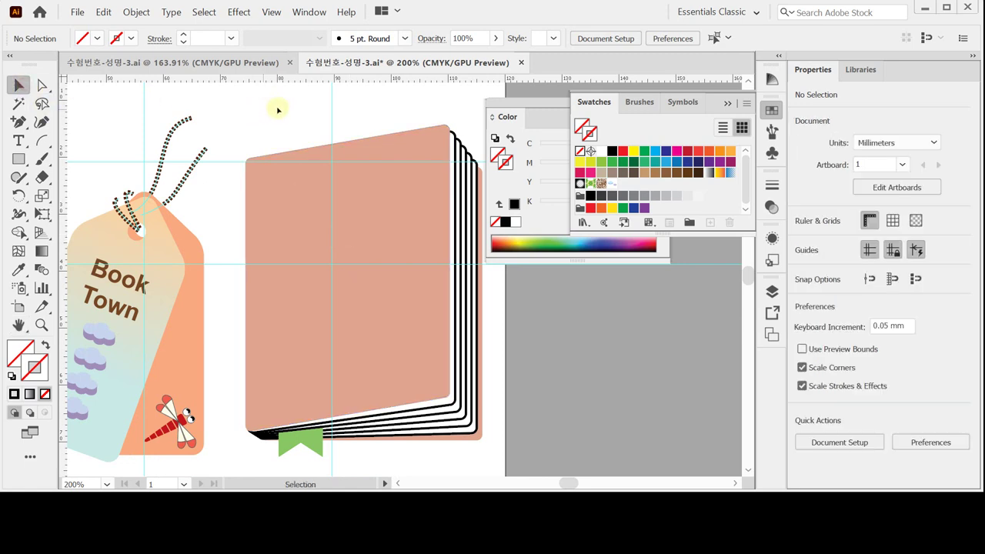
pyautogui.click(336, 172)
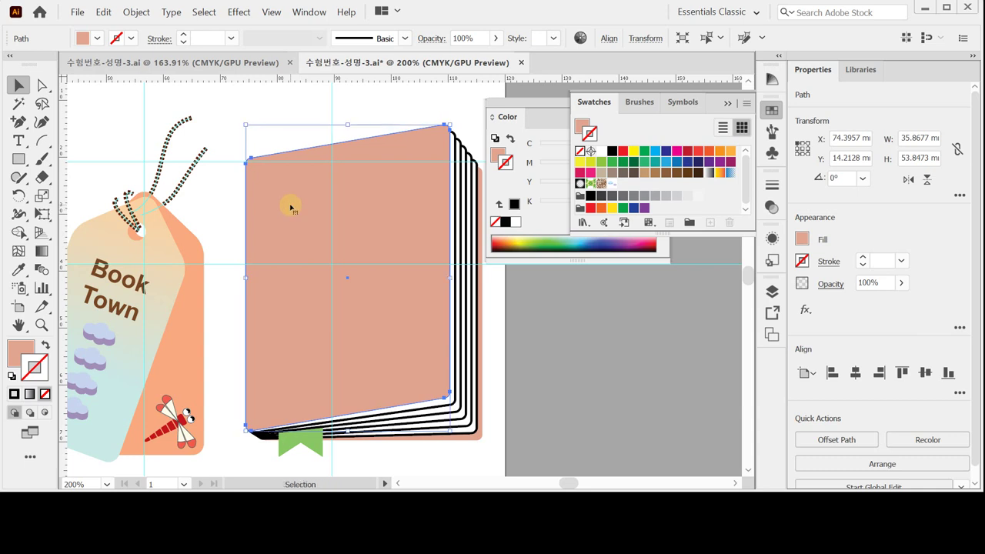
pyautogui.press('ctrl')
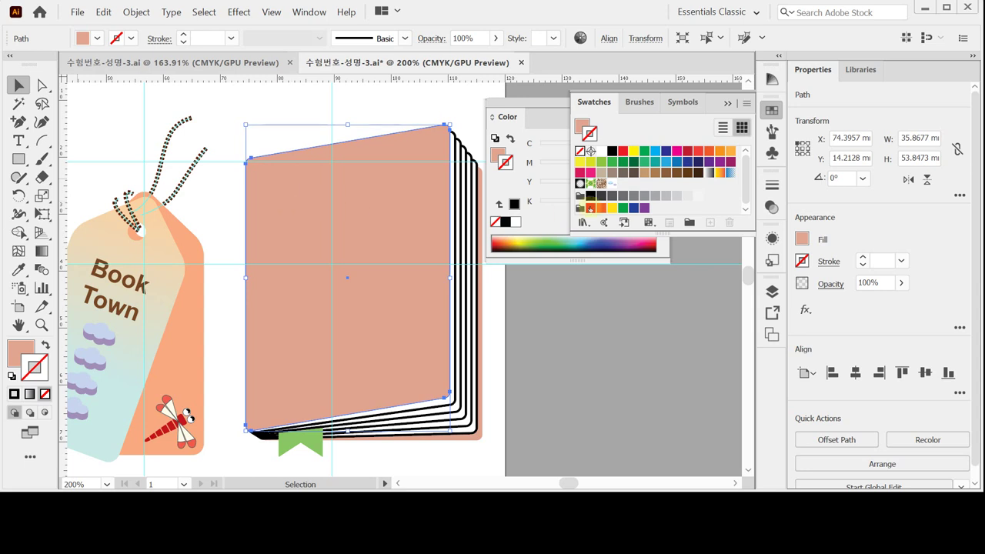
pyautogui.click(612, 183)
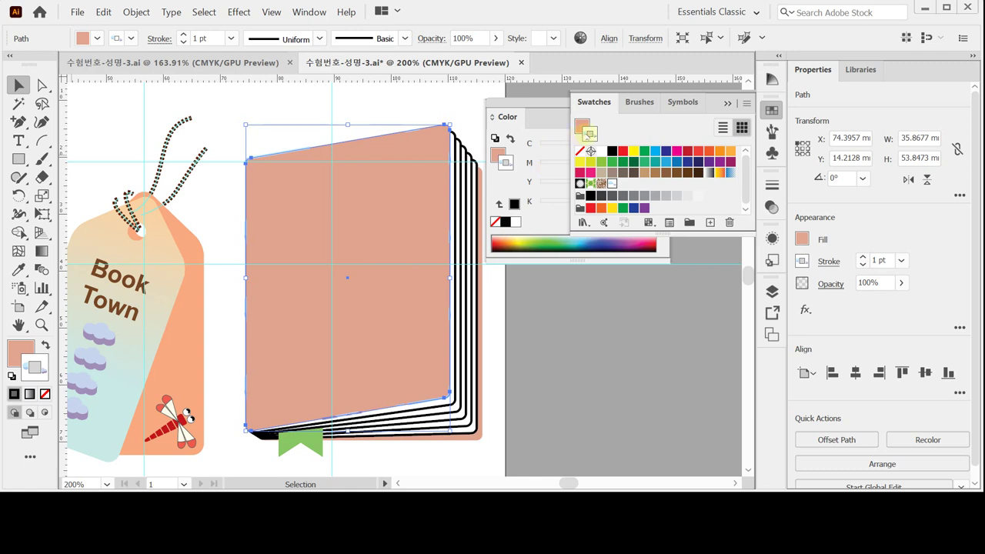
pyautogui.click(589, 136)
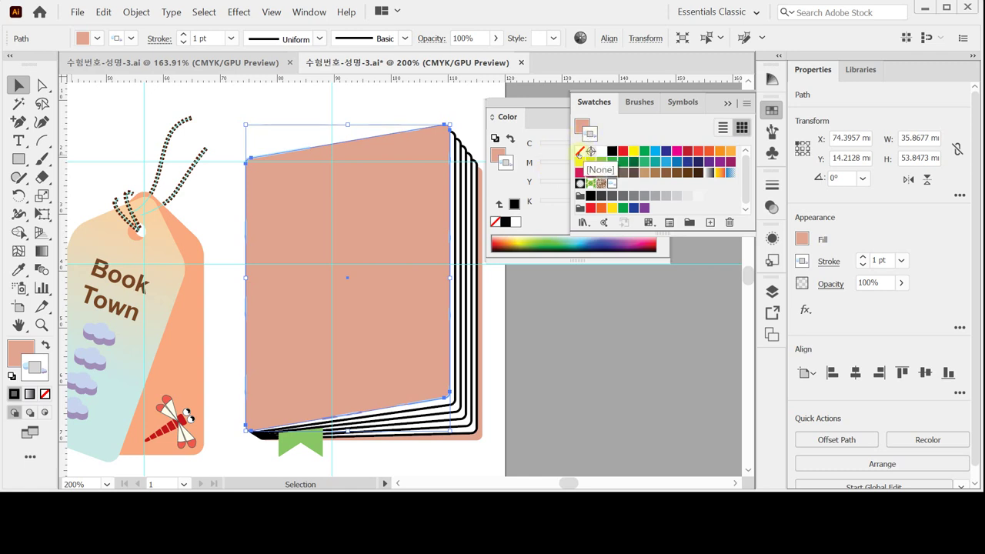
pyautogui.click(579, 151)
# Fill the copied front cover with the 구름 cloud pattern swatch.
pyautogui.click(580, 124)
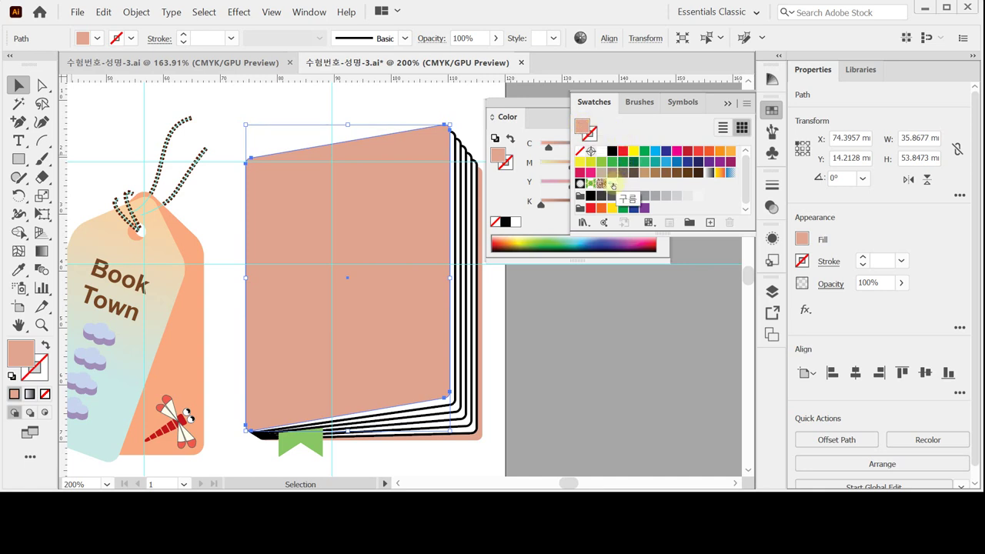
pyautogui.click(614, 184)
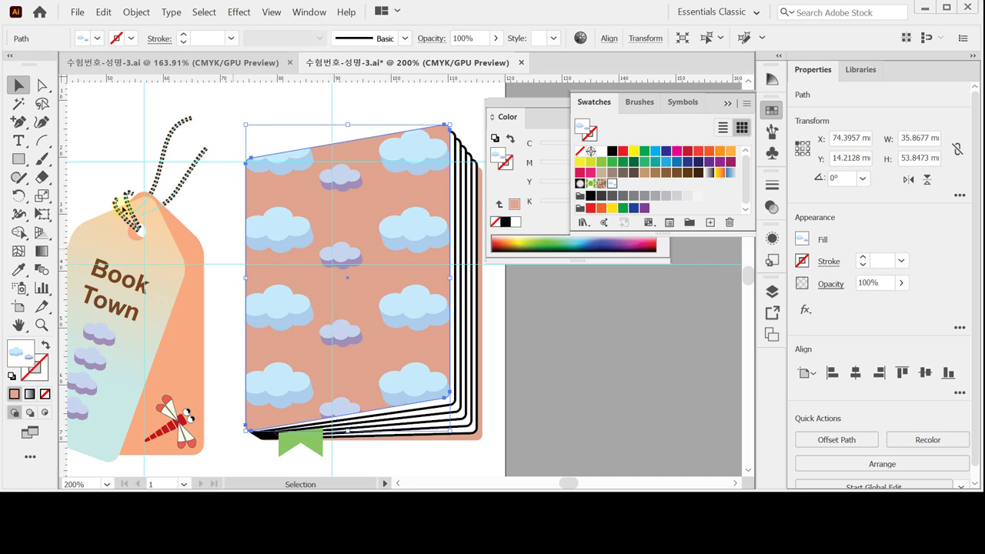
# Scale only the cloud pattern on the front cover uniformly to 50%, excluding the object itself from the transformation.
pyautogui.click(42, 196)
pyautogui.click(42, 196)
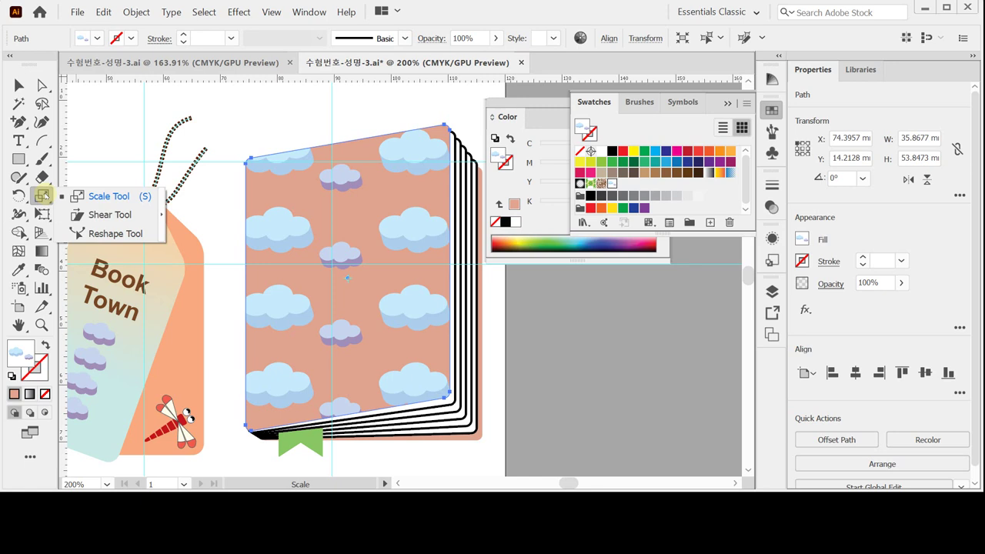
pyautogui.doubleClick(43, 195)
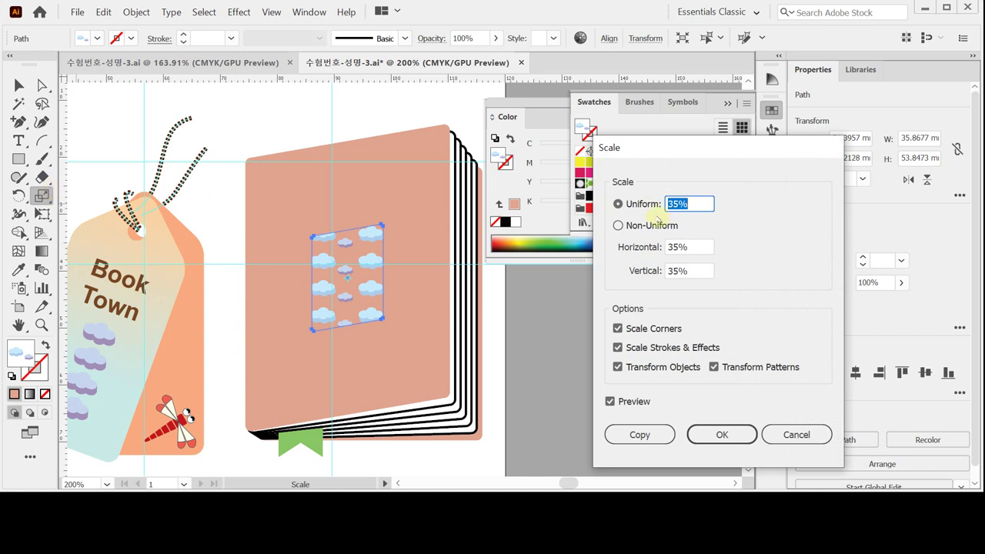
pyautogui.write('50')
pyautogui.click(634, 400)
pyautogui.click(634, 401)
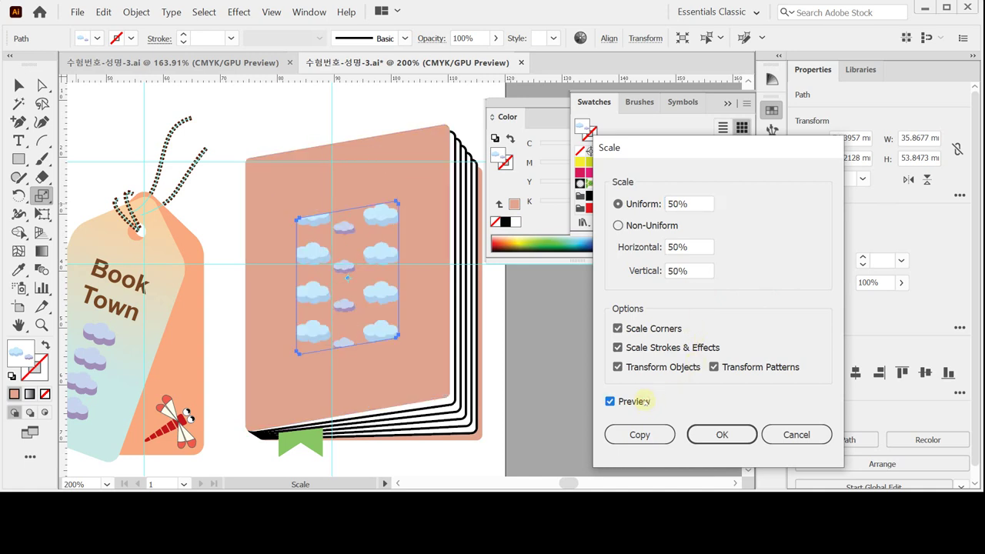
pyautogui.click(639, 401)
pyautogui.click(641, 399)
pyautogui.click(617, 367)
pyautogui.click(617, 367)
pyautogui.click(616, 367)
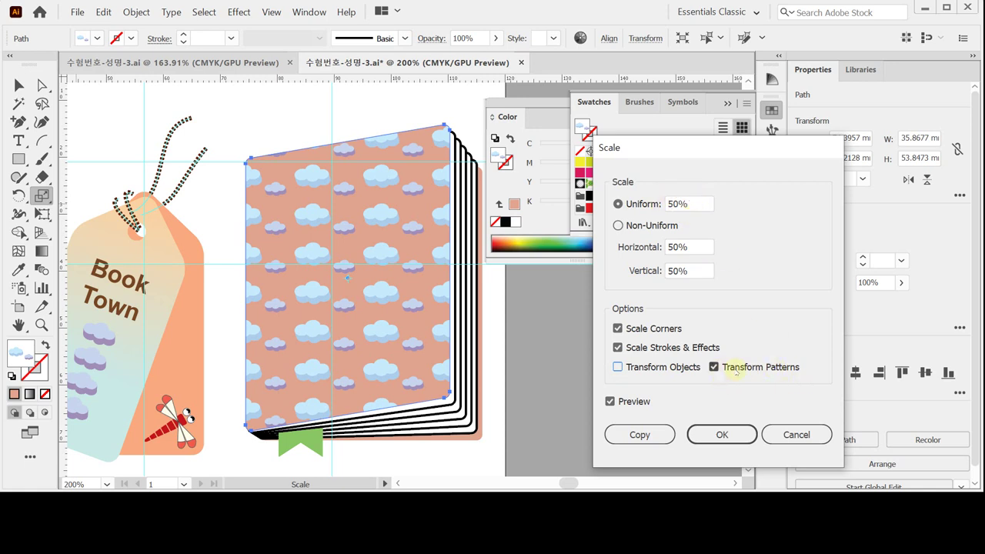
pyautogui.click(719, 434)
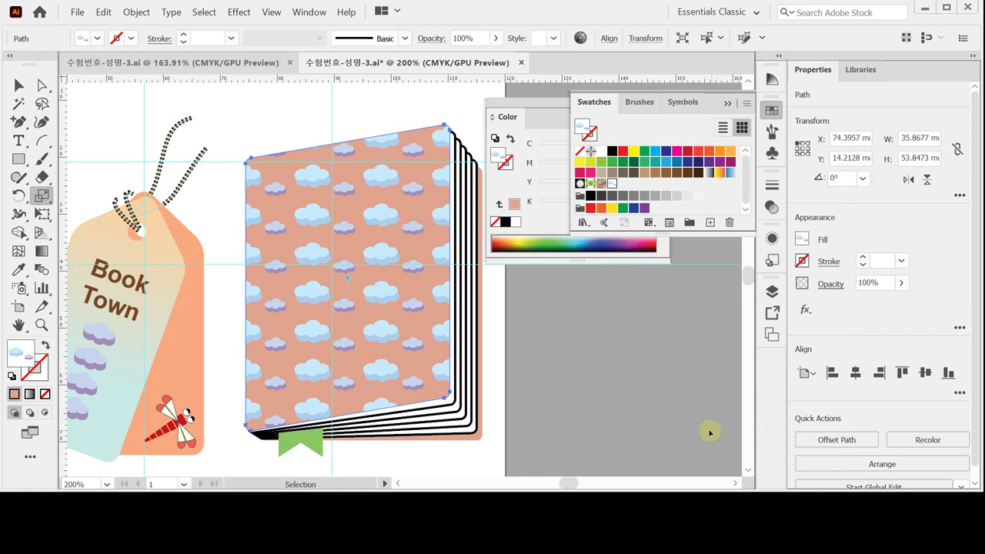
# Save the document.
pyautogui.press('v')
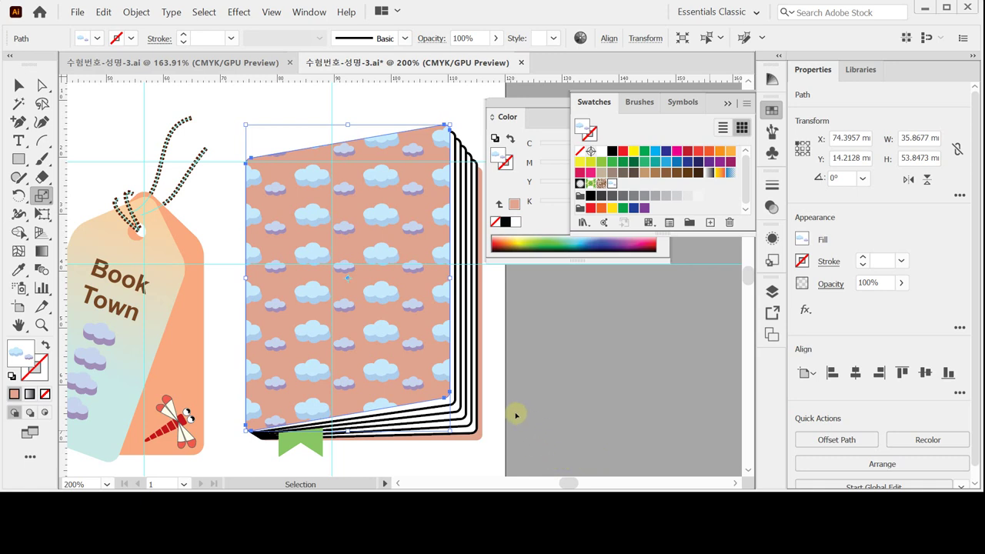
pyautogui.press('s')
pyautogui.hotkey('ctrl', 's')
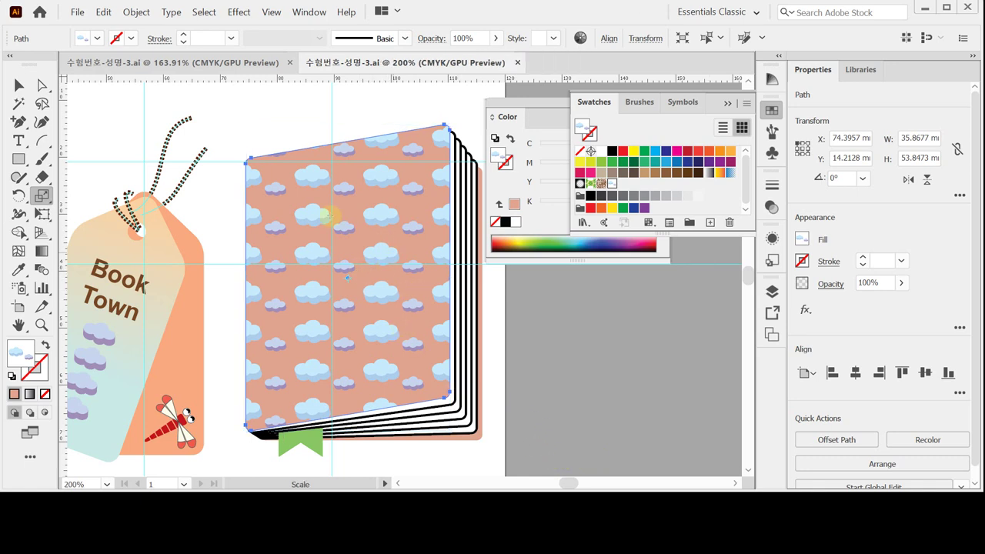
# Draw an ellipse 28 mm wide and 32 mm high centred on the book's front cover.
pyautogui.click(19, 159)
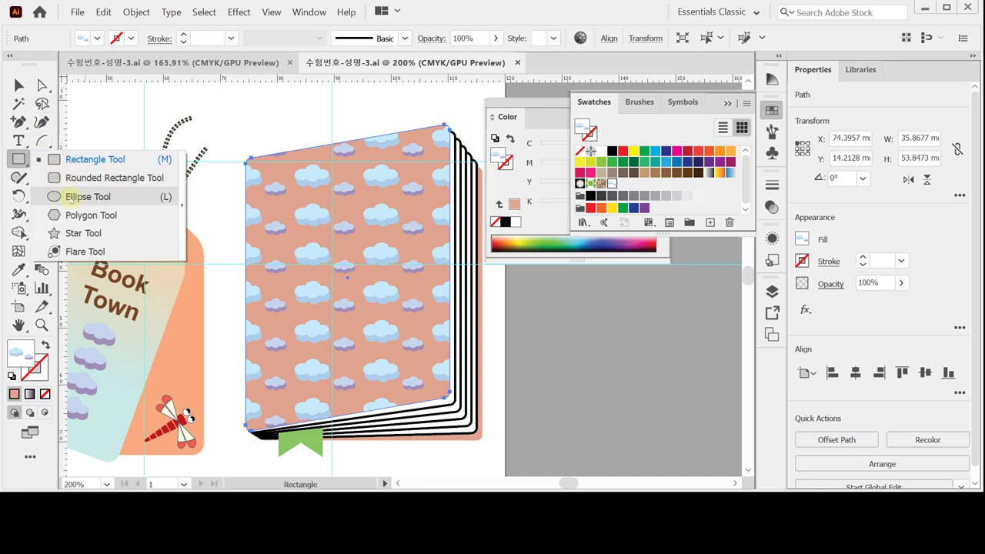
pyautogui.click(70, 197)
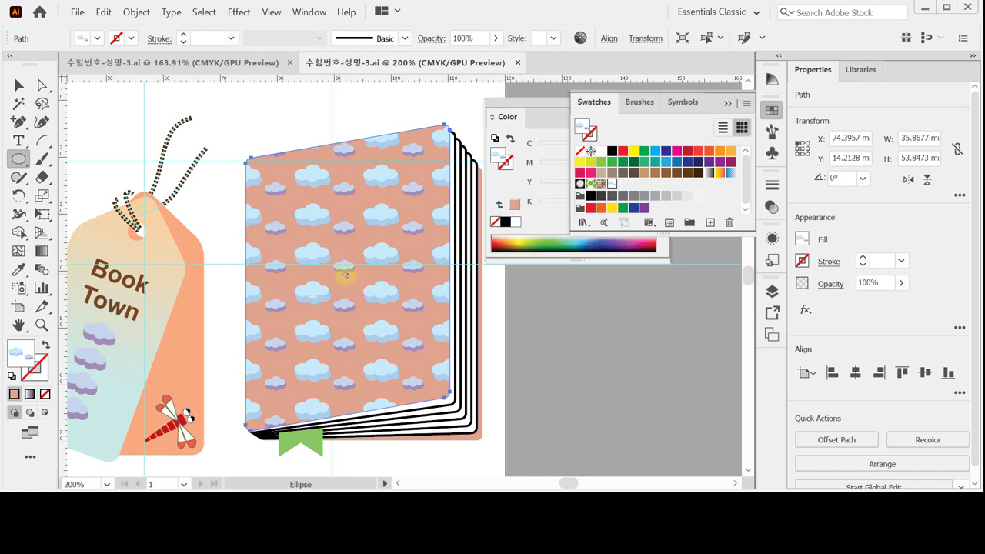
pyautogui.click(347, 274)
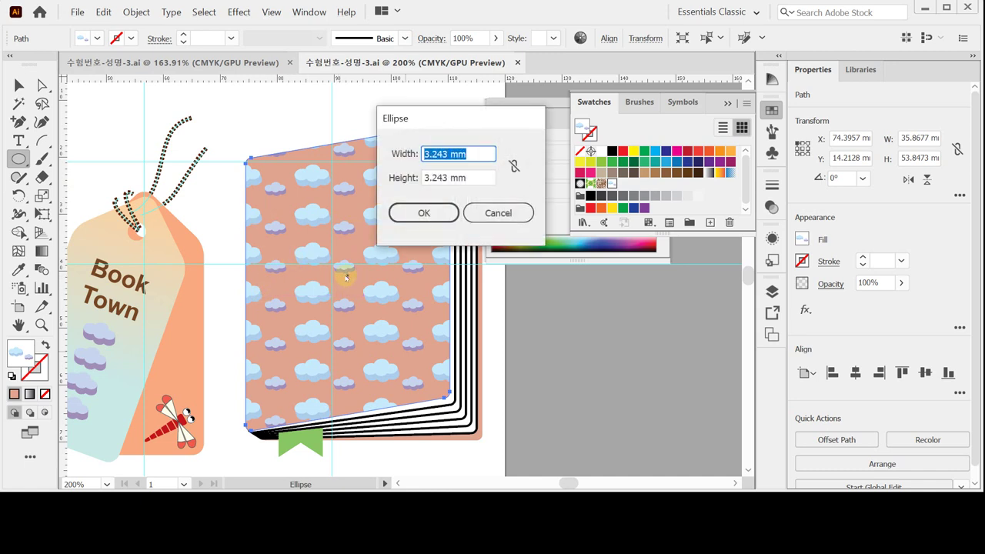
pyautogui.write('28')
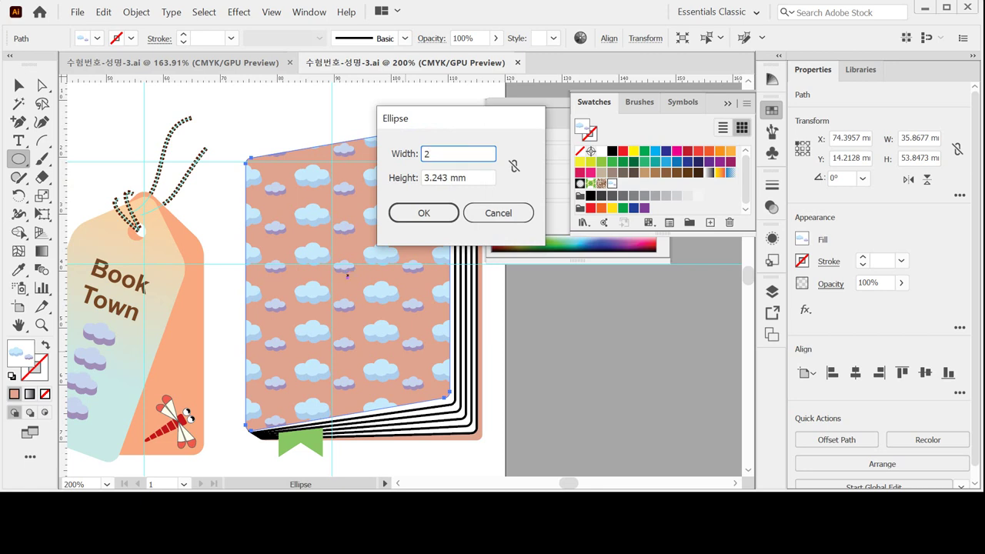
pyautogui.press('Tab')
pyautogui.write('28')
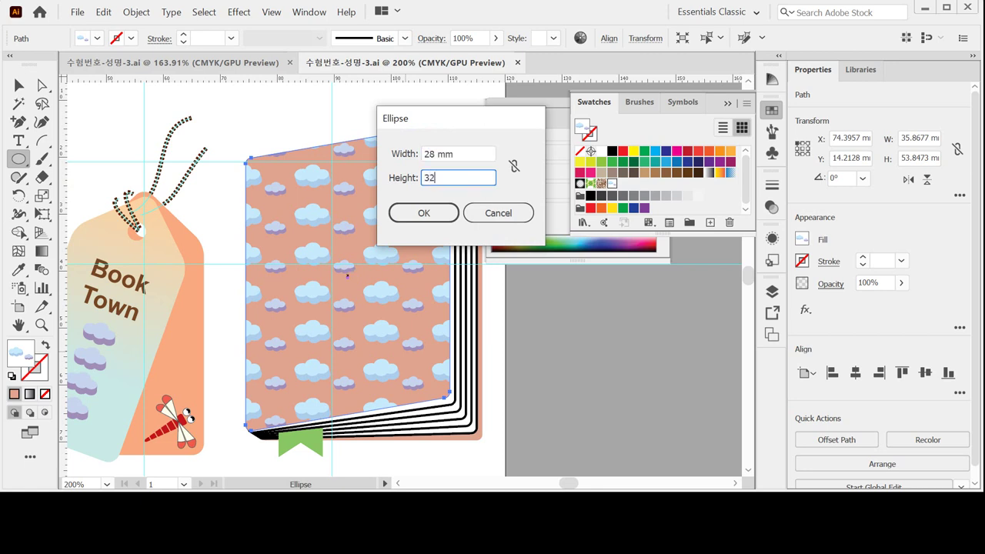
pyautogui.press('Return')
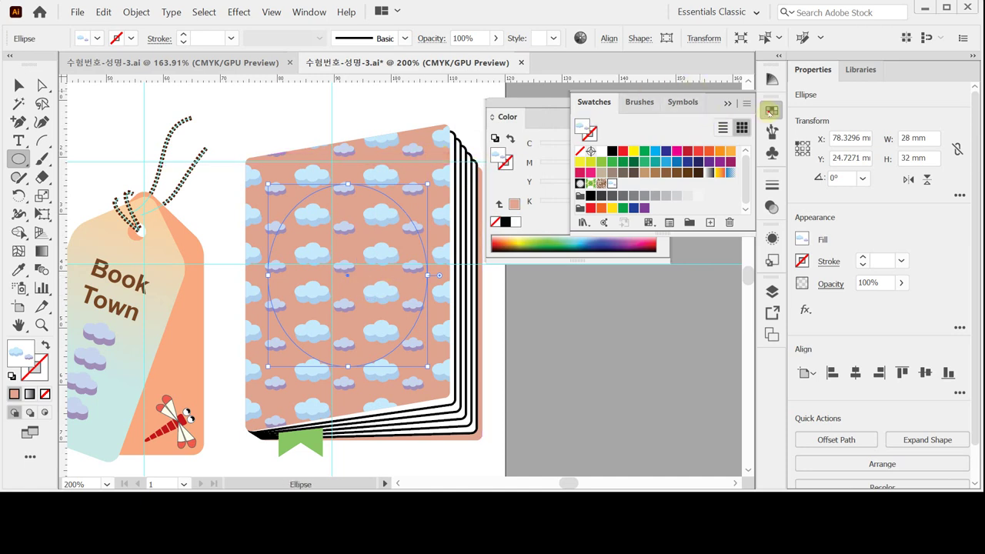
# Fill the cover's ellipse with white and set its opacity to 60%.
pyautogui.click(771, 110)
pyautogui.click(513, 223)
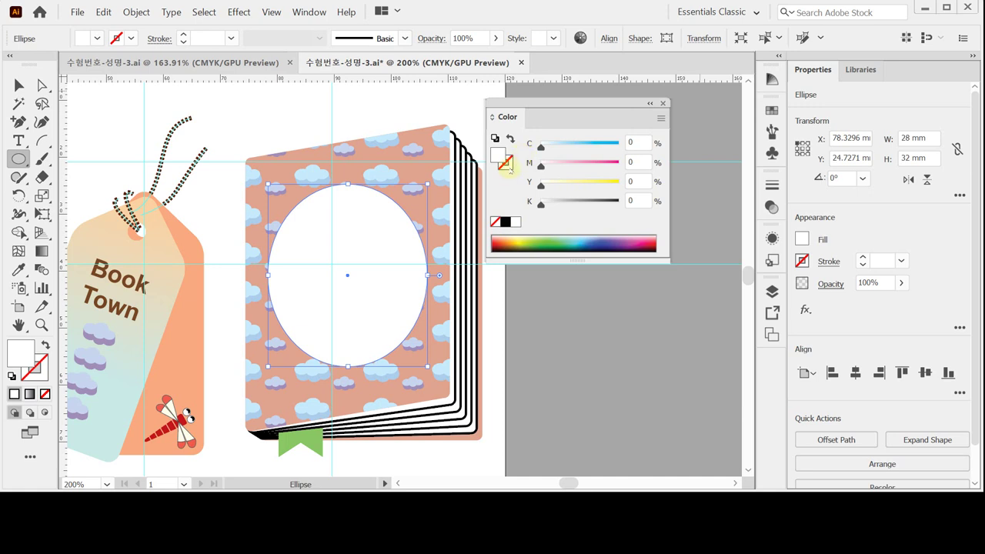
pyautogui.click(830, 283)
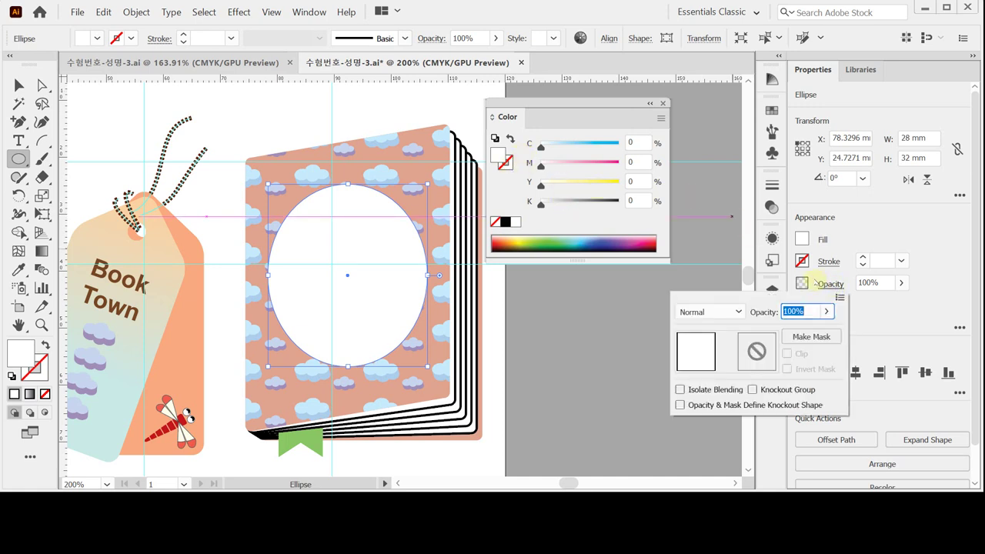
pyautogui.write('60')
pyautogui.press('Return')
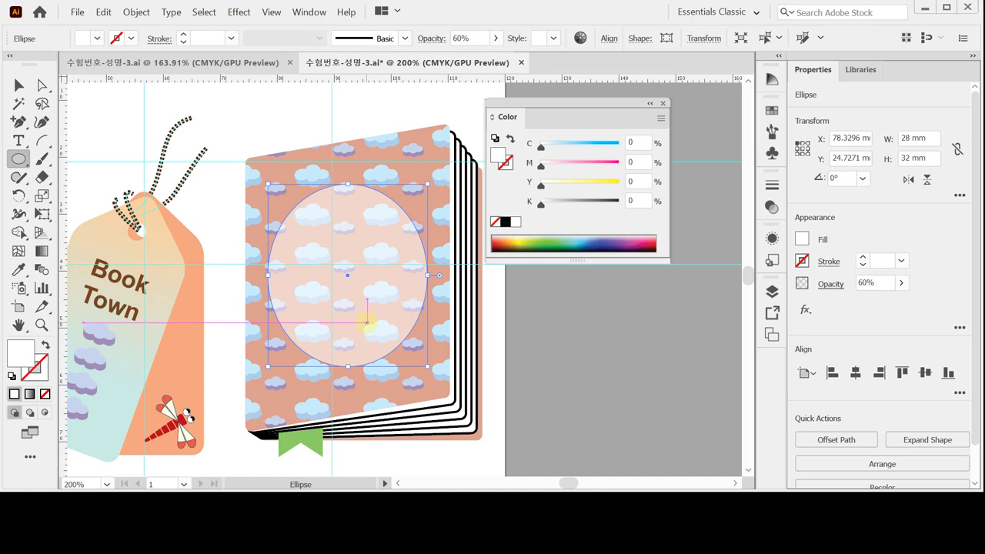
# Offset the ellipse's path by -1.5 mm to create a smaller ellipse inside it.
pyautogui.scroll(1, 367, 321)
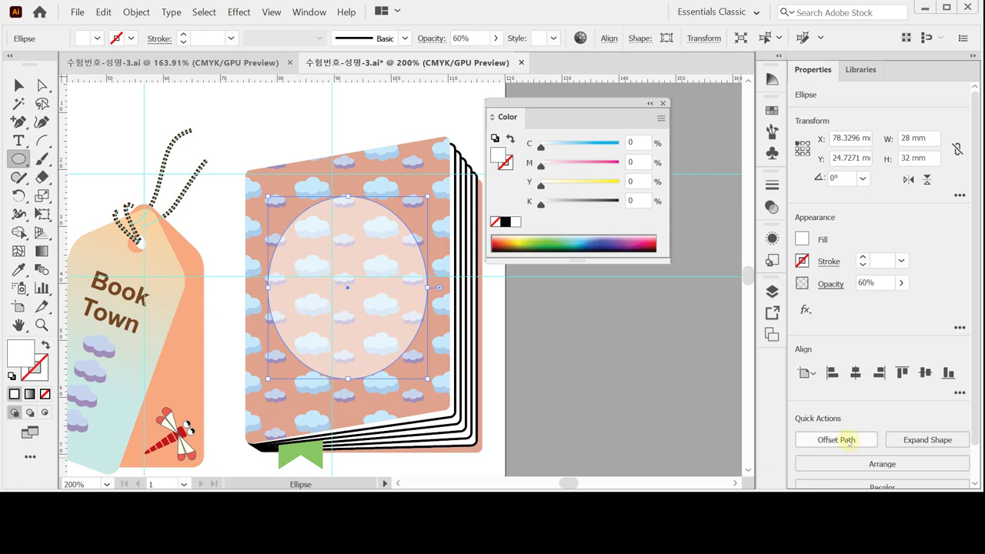
pyautogui.click(845, 442)
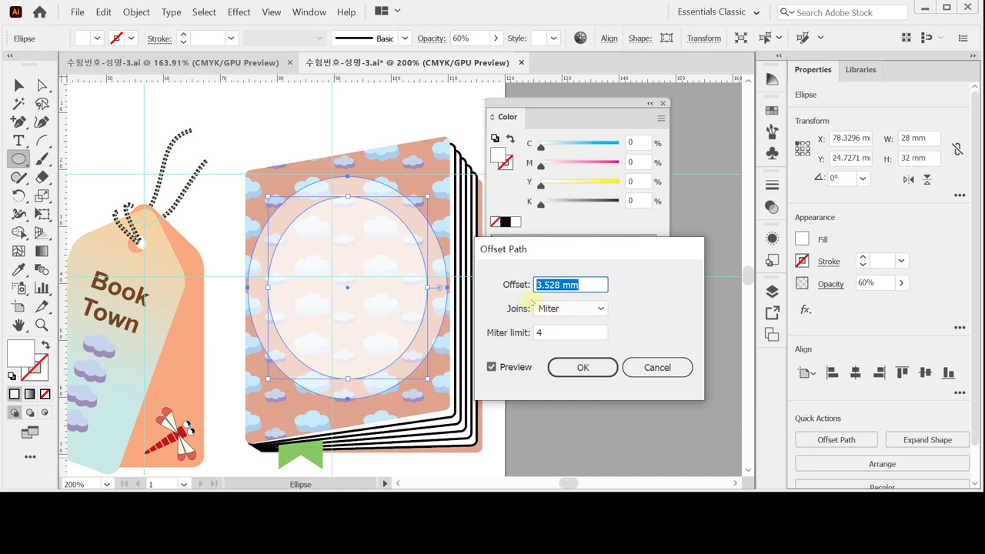
pyautogui.write('-1.')
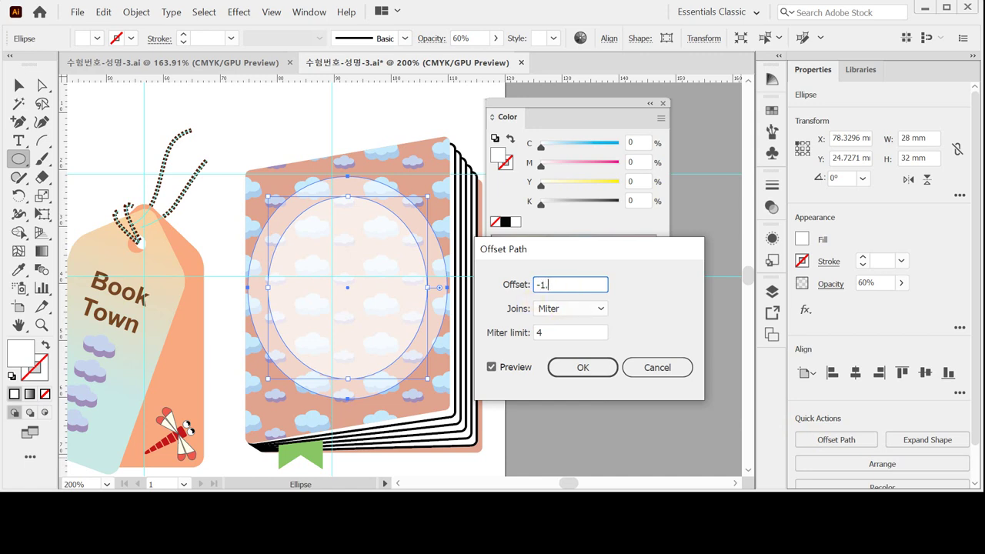
pyautogui.write('5')
pyautogui.click(583, 368)
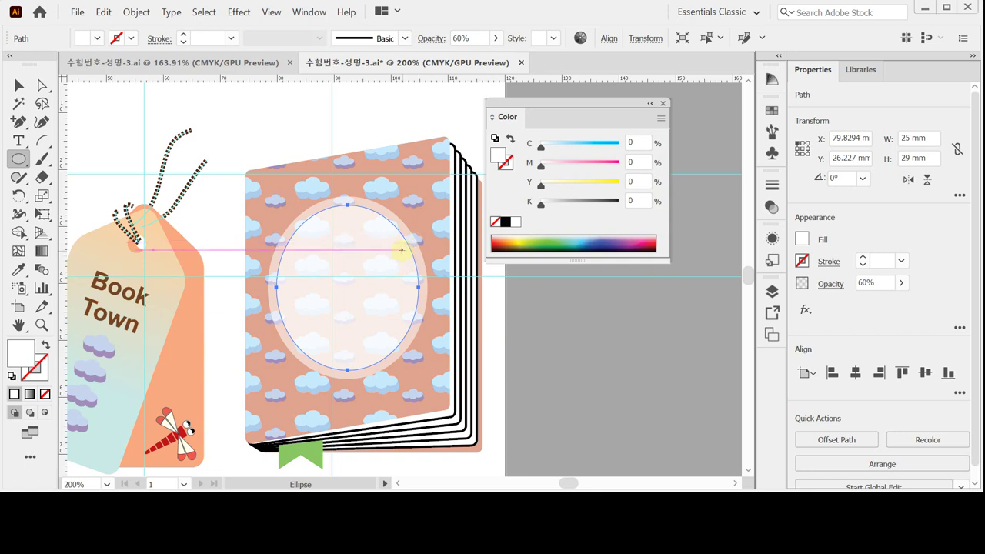
# Set the inner ellipse's opacity to 100% and swap its white fill to the stroke, leaving the fill empty.
pyautogui.click(902, 282)
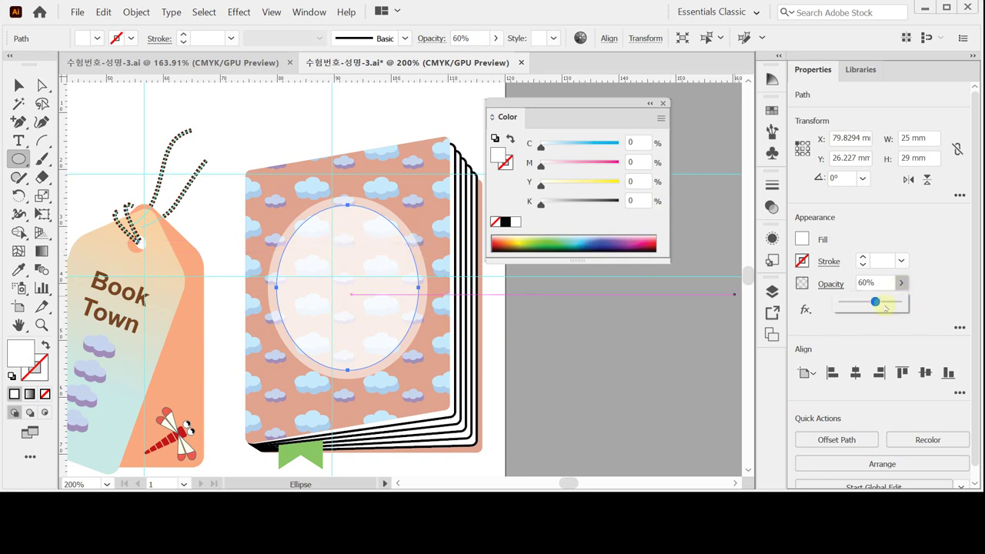
pyautogui.moveTo(875, 302); pyautogui.dragTo(908, 306)
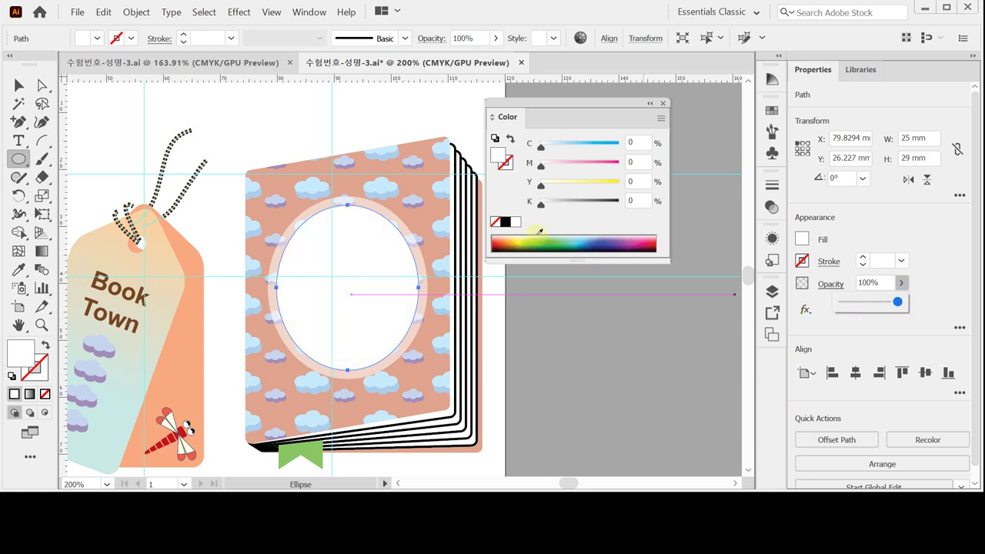
pyautogui.click(506, 164)
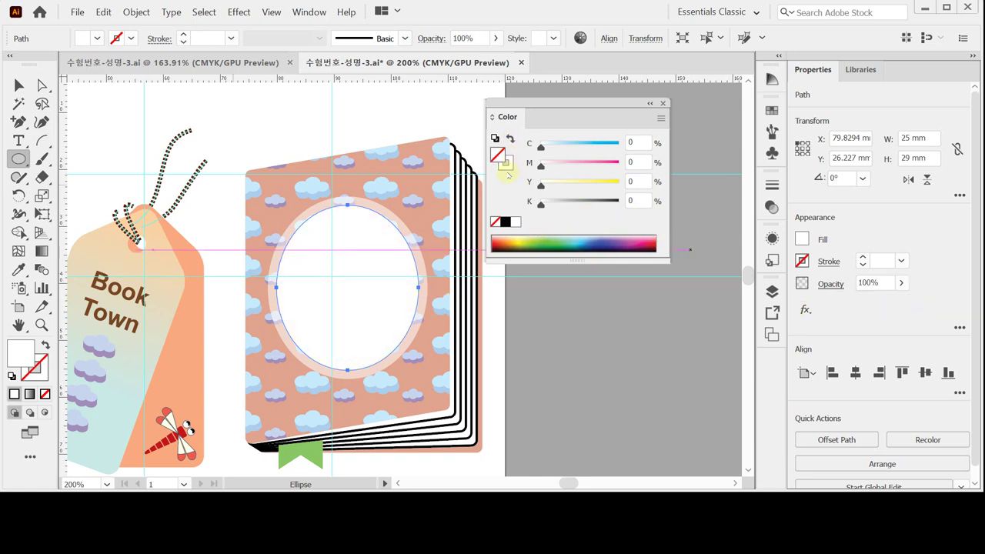
pyautogui.hotkey('shift', 'x')
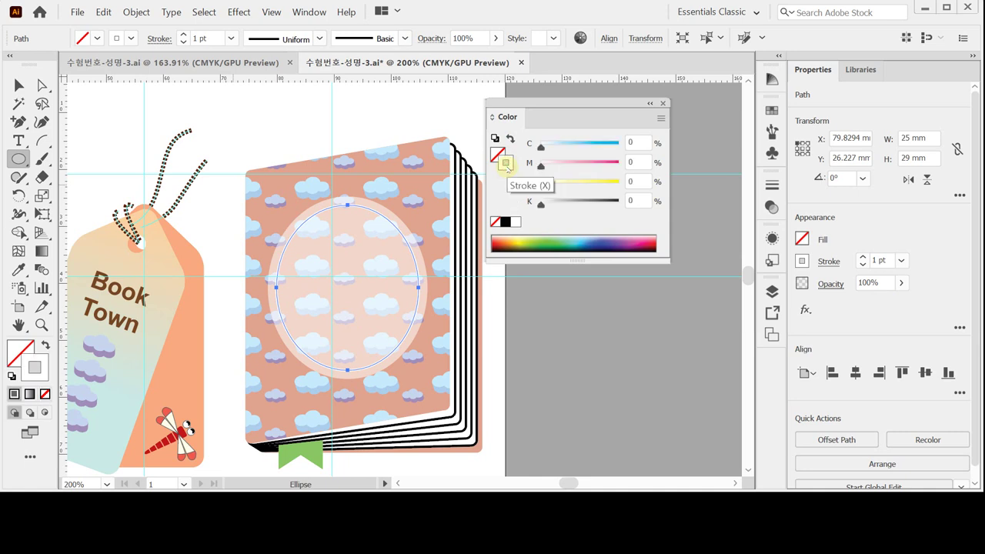
# Colour the inner ellipse's stroke brown with C 20, M 60, Y 80 and K 30.
pyautogui.click(637, 142)
pyautogui.write('20')
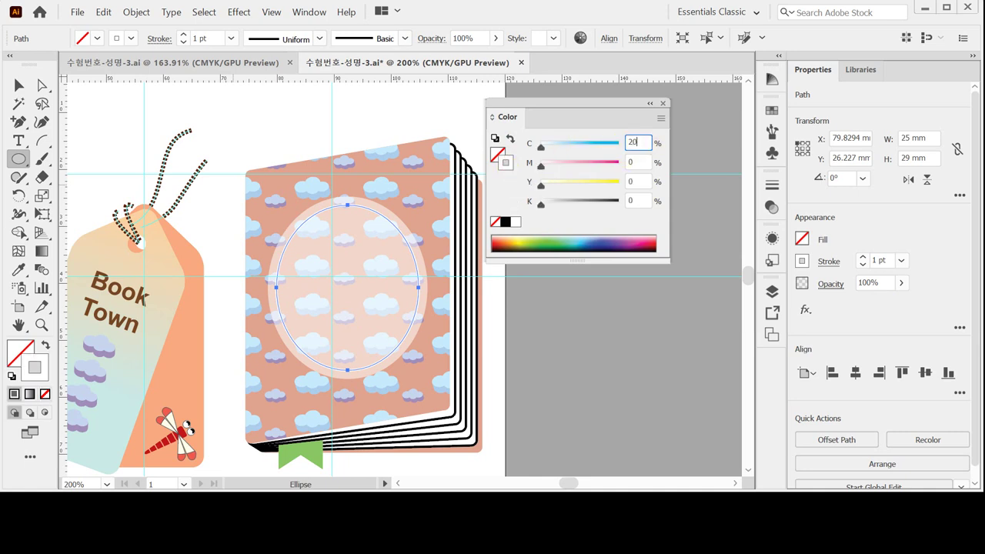
pyautogui.press('Tab')
pyautogui.write('60')
pyautogui.press('Tab')
pyautogui.write('80')
pyautogui.press('Tab')
pyautogui.write('3')
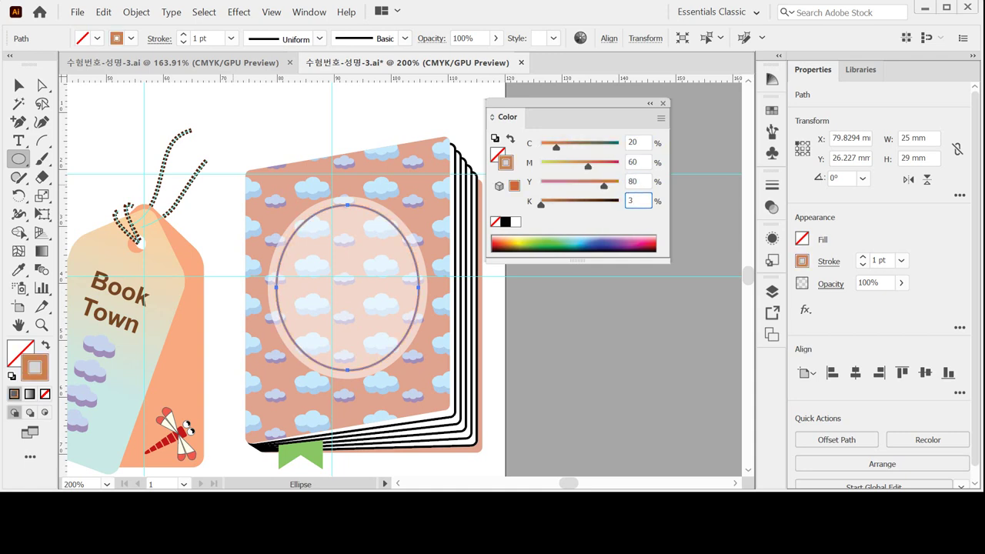
pyautogui.write('0')
pyautogui.press('Tab')
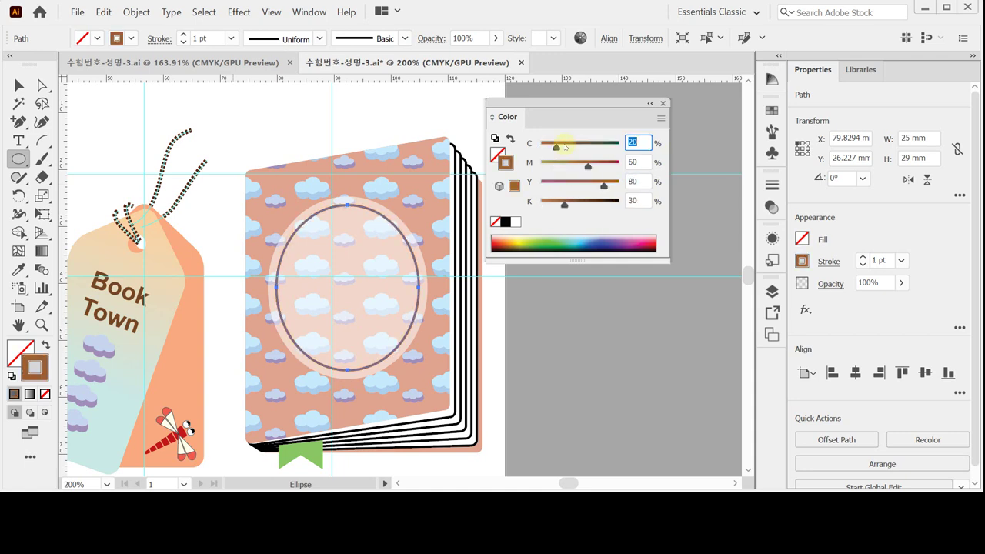
# Set the inner ellipse's stroke weight to 3 pt with a round cap.
pyautogui.click(826, 263)
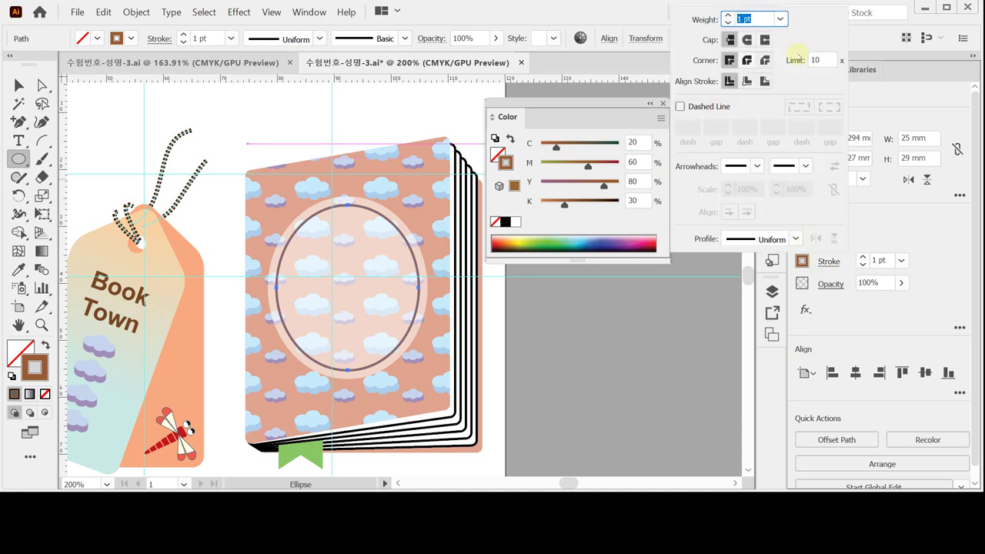
pyautogui.click(726, 15)
pyautogui.click(727, 16)
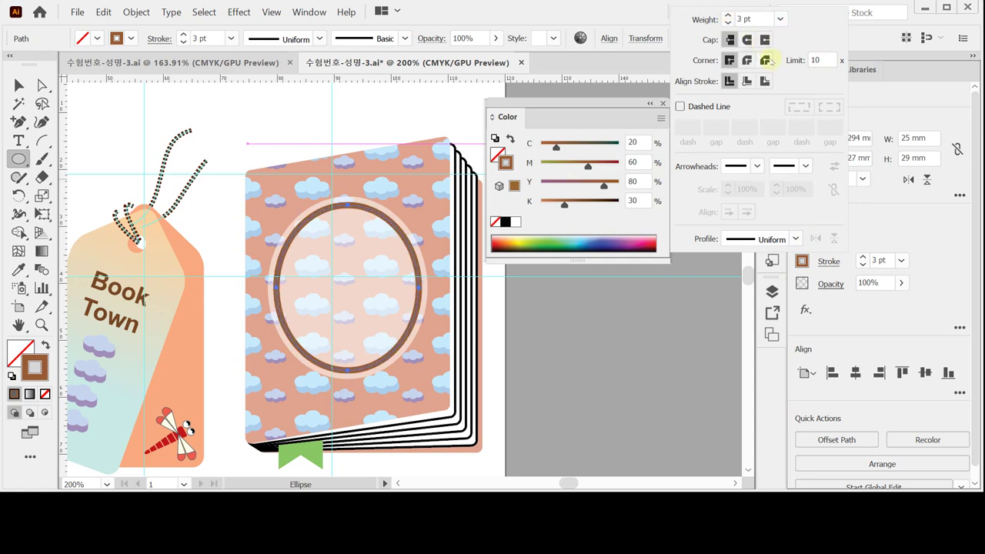
pyautogui.click(747, 40)
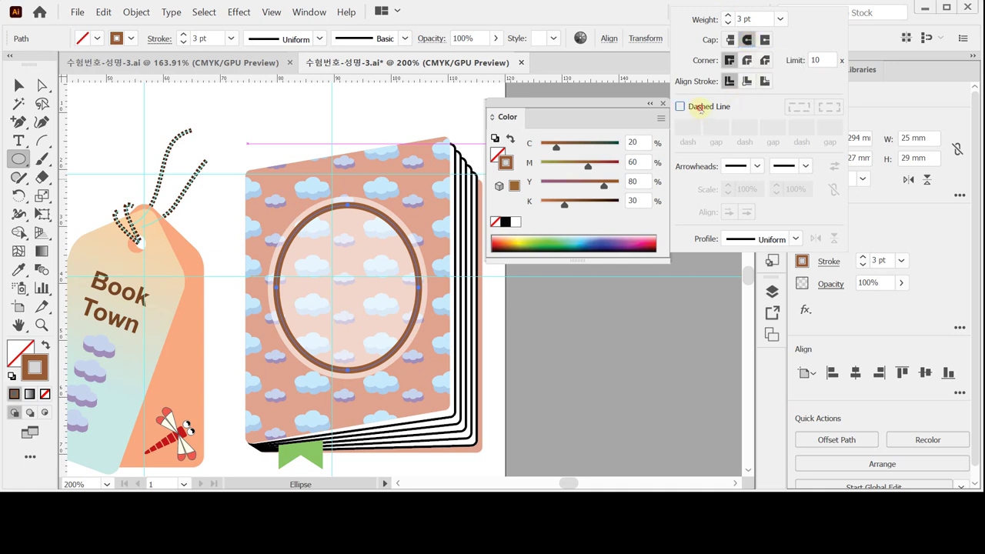
# Make the inner ellipse's stroke a dashed line with a 5 pt dash, 5 pt gap, 1 pt dash and 5 pt gap.
pyautogui.click(700, 108)
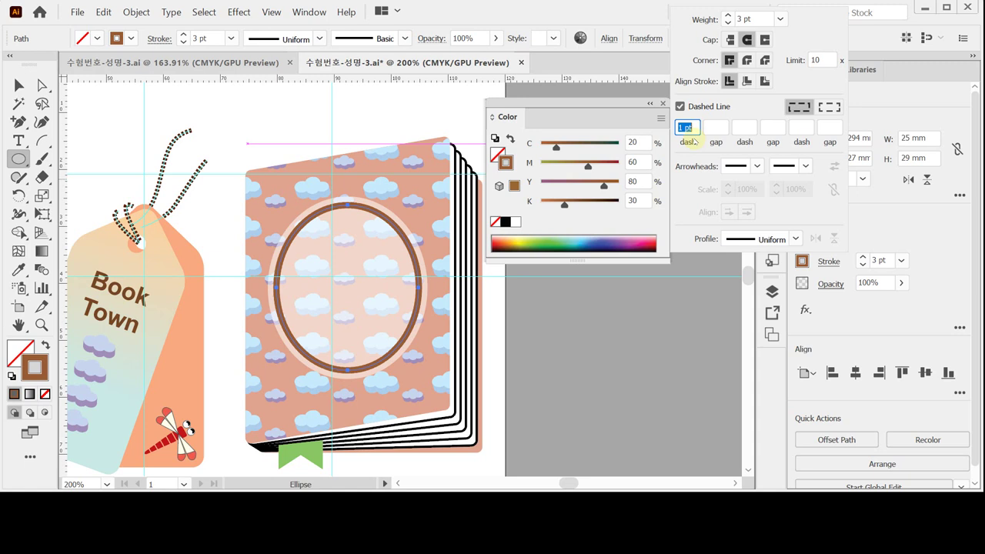
pyautogui.write('5')
pyautogui.press('Tab')
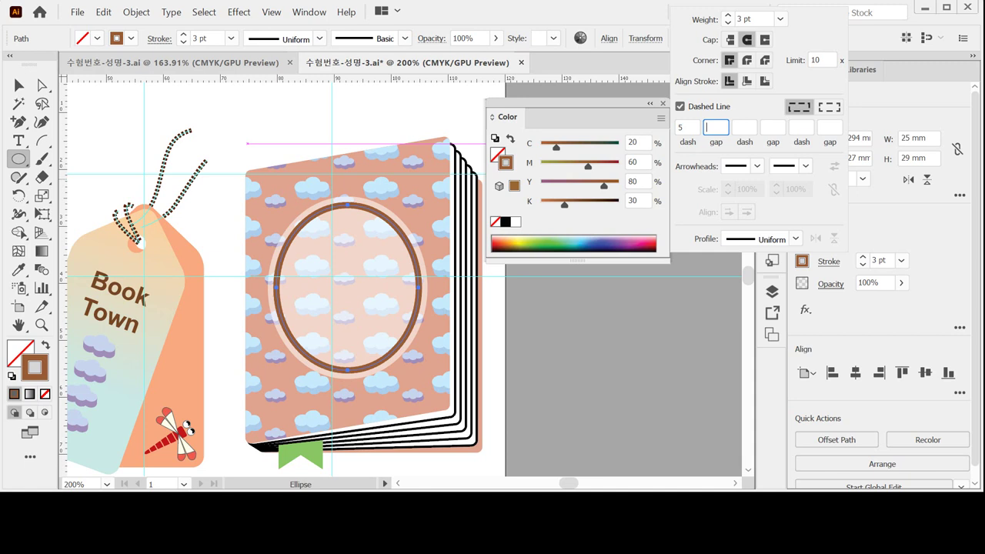
pyautogui.write('5')
pyautogui.press('Tab')
pyautogui.press('Tab')
pyautogui.write('5')
pyautogui.press('Tab')
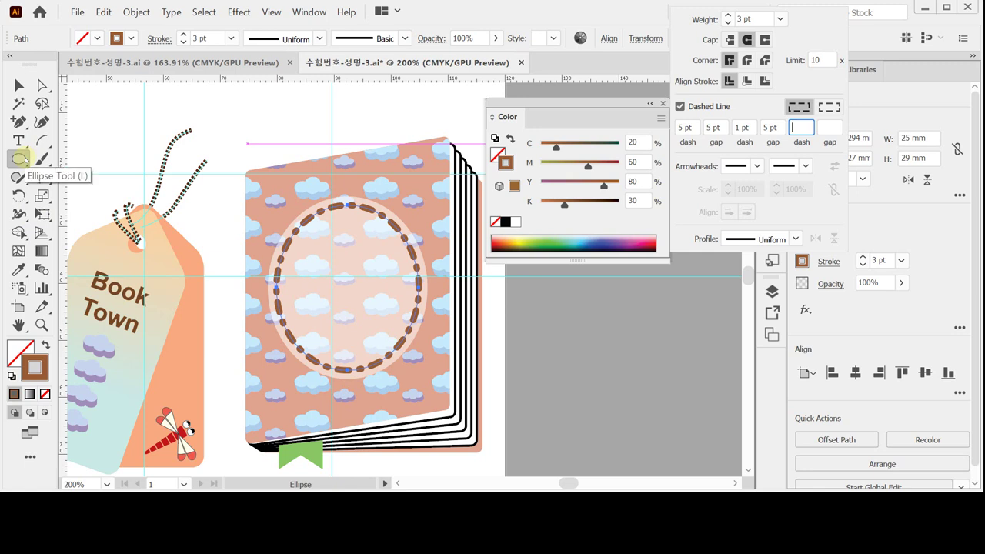
pyautogui.press('Escape')
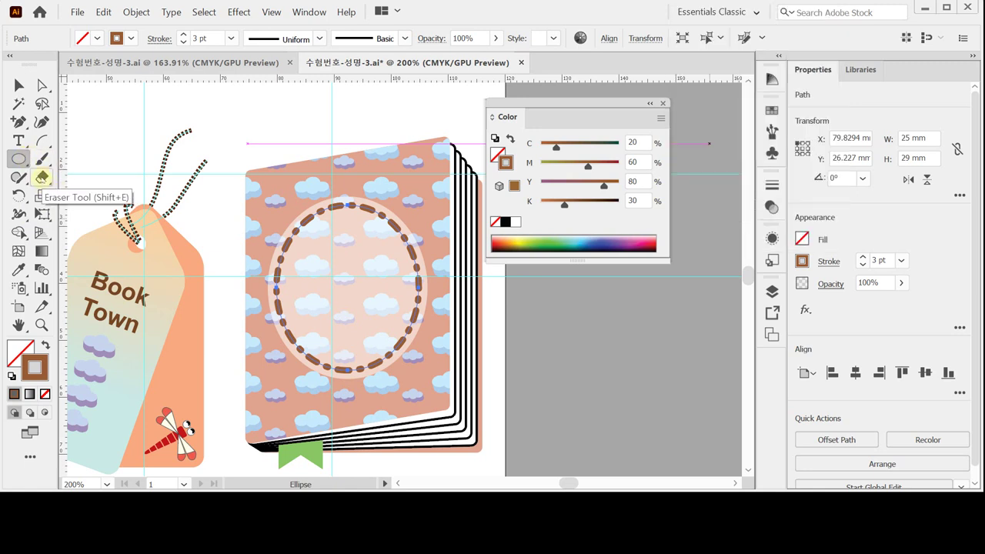
# Cut the dashed ellipse's path at its lower-left side using the Scissors tool.
pyautogui.click(41, 177)
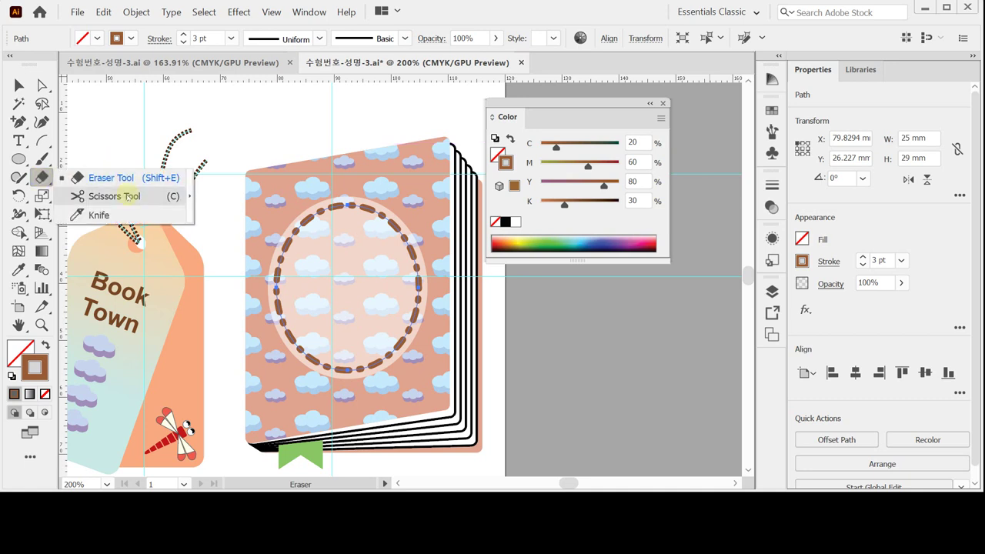
pyautogui.click(129, 198)
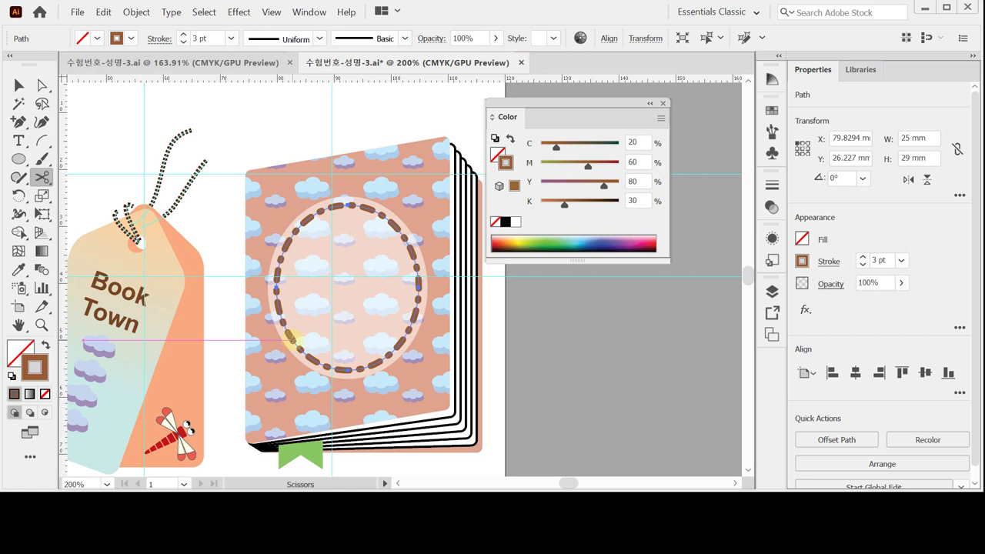
pyautogui.click(291, 339)
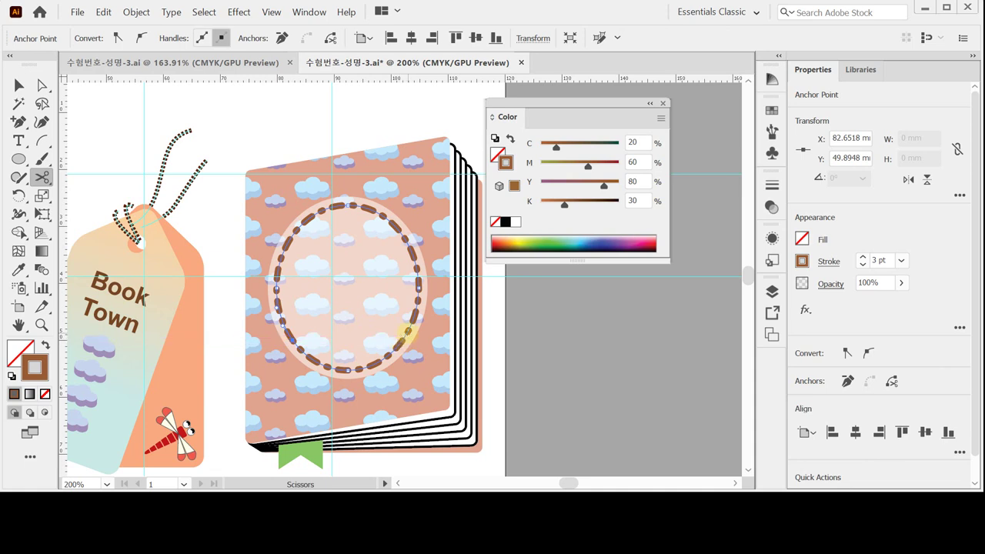
pyautogui.click(414, 335)
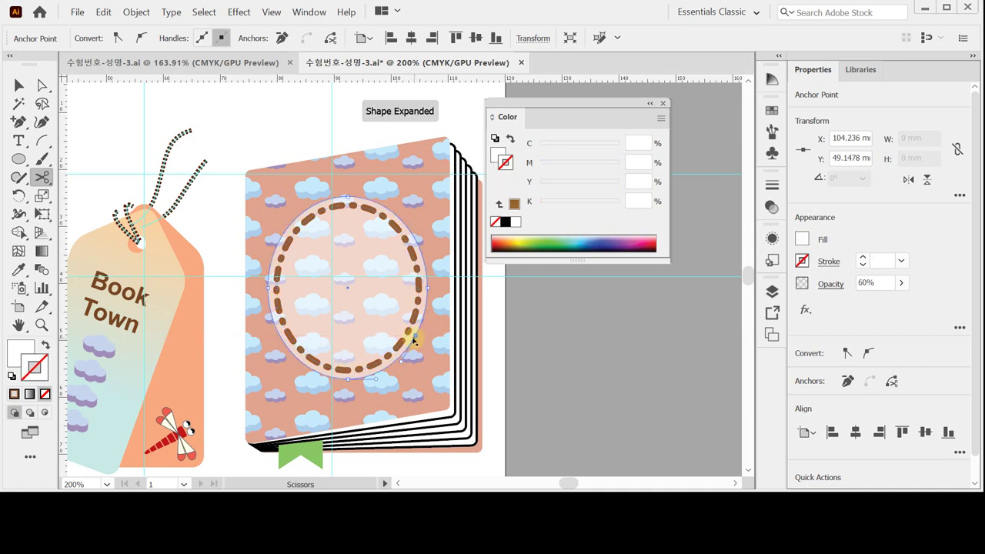
pyautogui.click(409, 340)
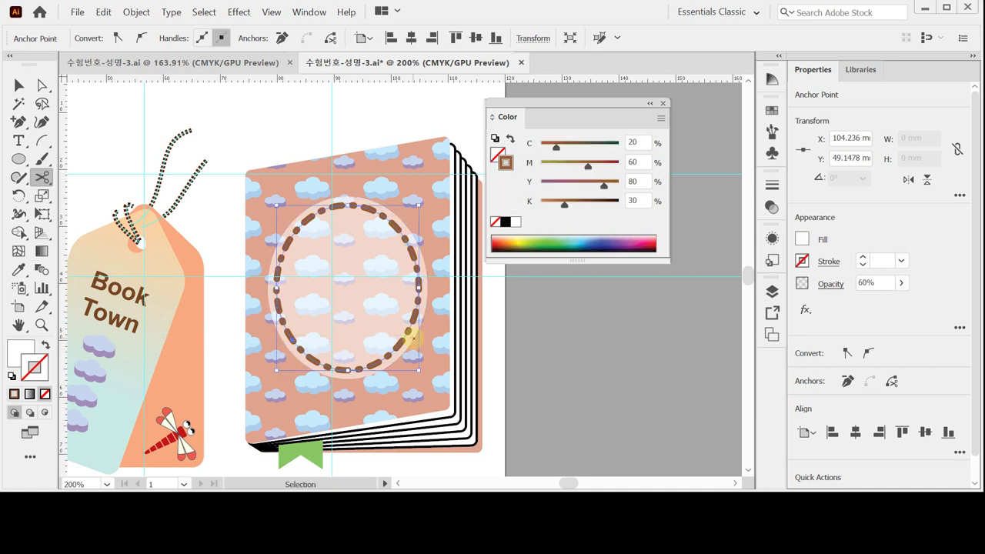
pyautogui.click(487, 341)
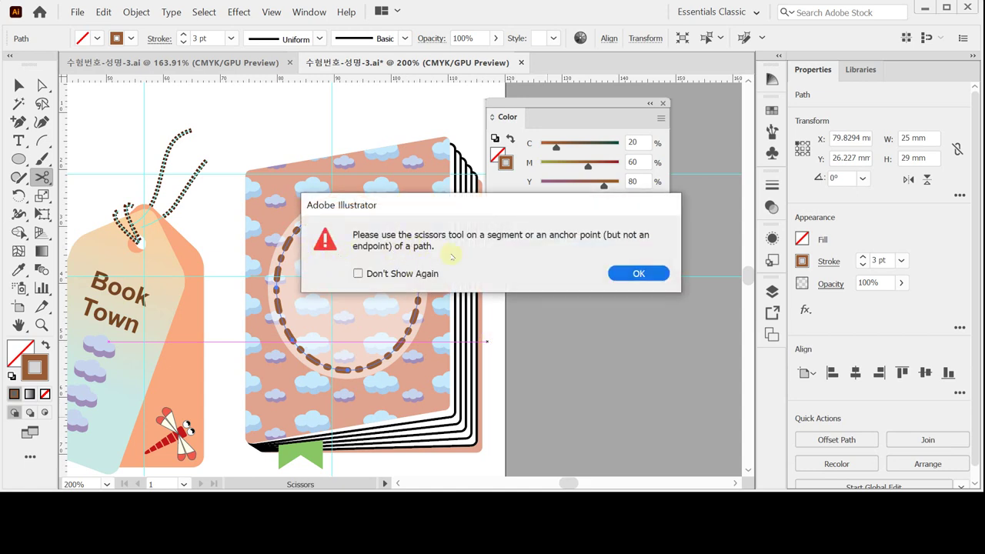
pyautogui.click(637, 273)
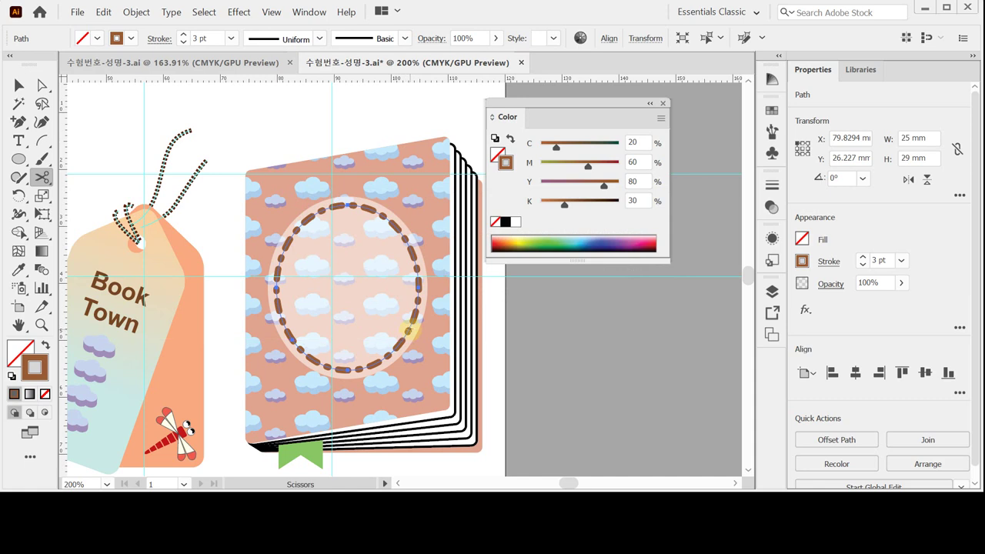
# Cut the dashed ellipse at its lower-right side to delete its bottom arc, and save the document.
pyautogui.click(409, 331)
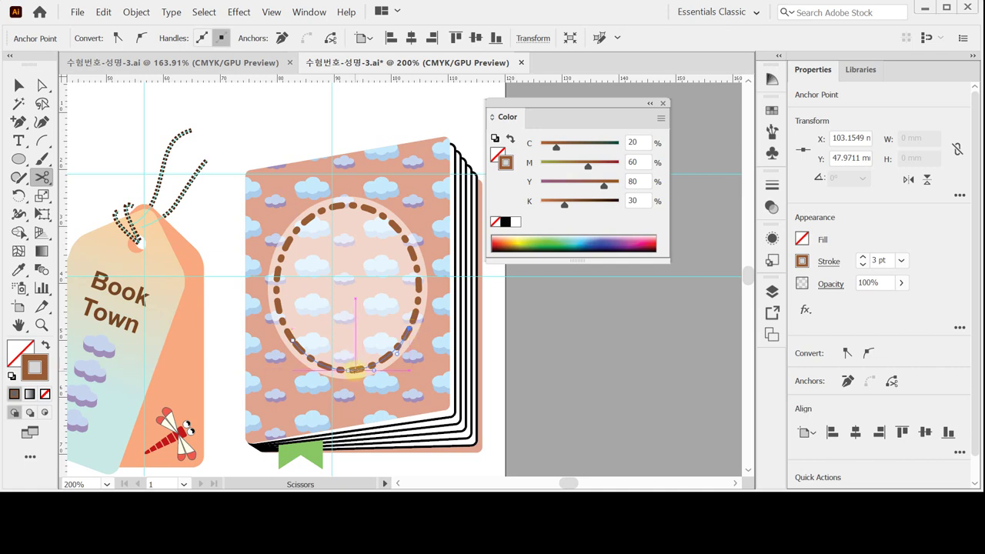
pyautogui.press('Delete')
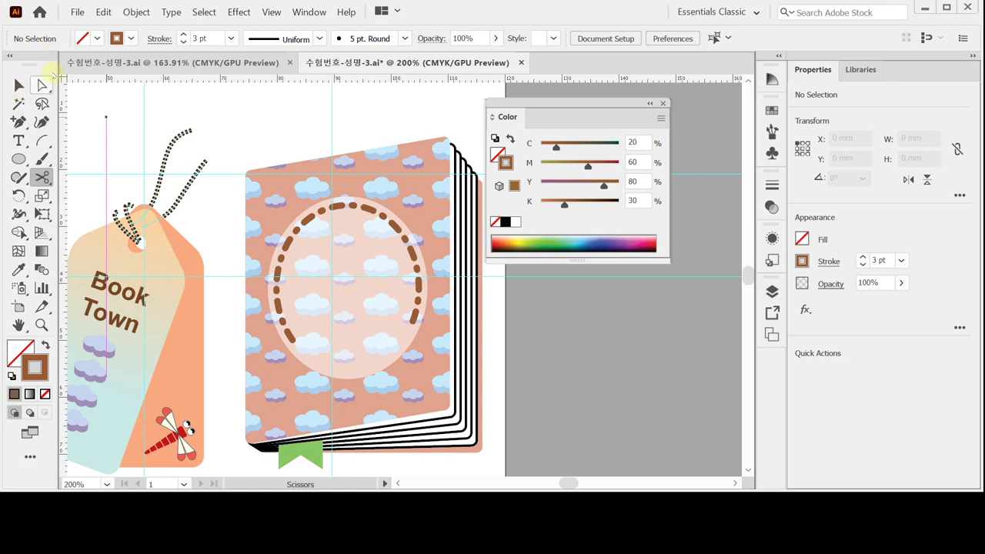
pyautogui.click(77, 12)
pyautogui.click(102, 130)
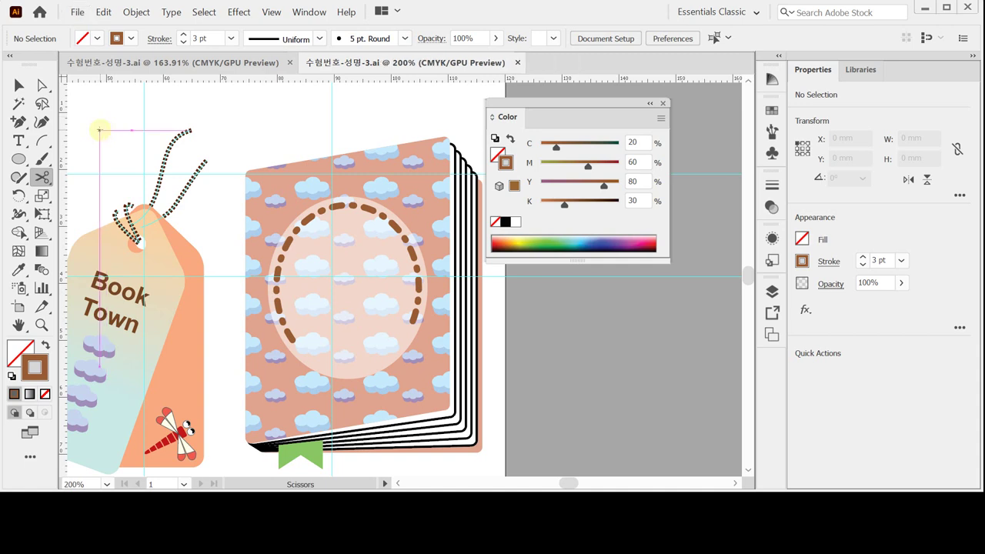
# Place the large dragonfly group from beside the tag onto the oval label on the book's front cover.
pyautogui.click(19, 85)
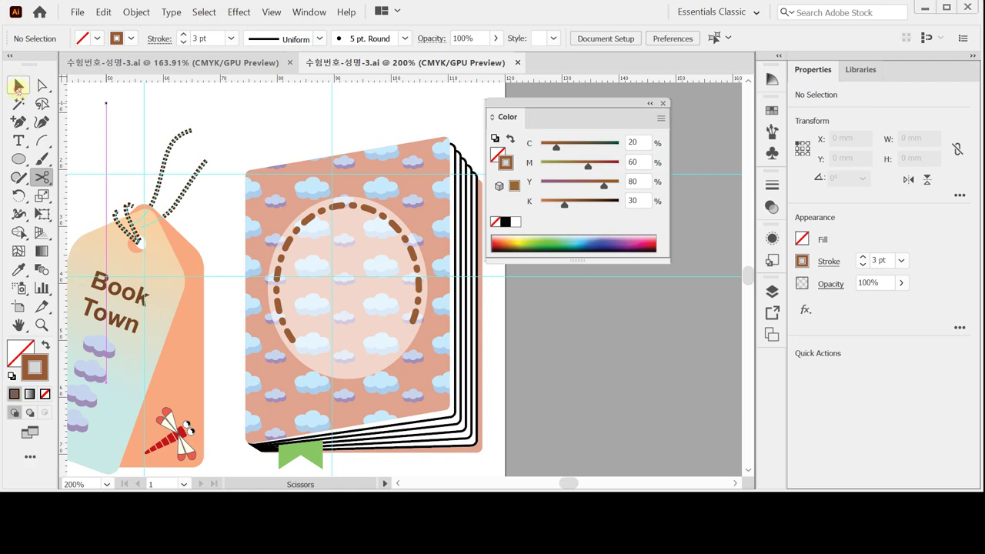
pyautogui.click(18, 324)
pyautogui.moveTo(231, 231); pyautogui.dragTo(406, 281)
pyautogui.click(19, 85)
pyautogui.click(171, 231)
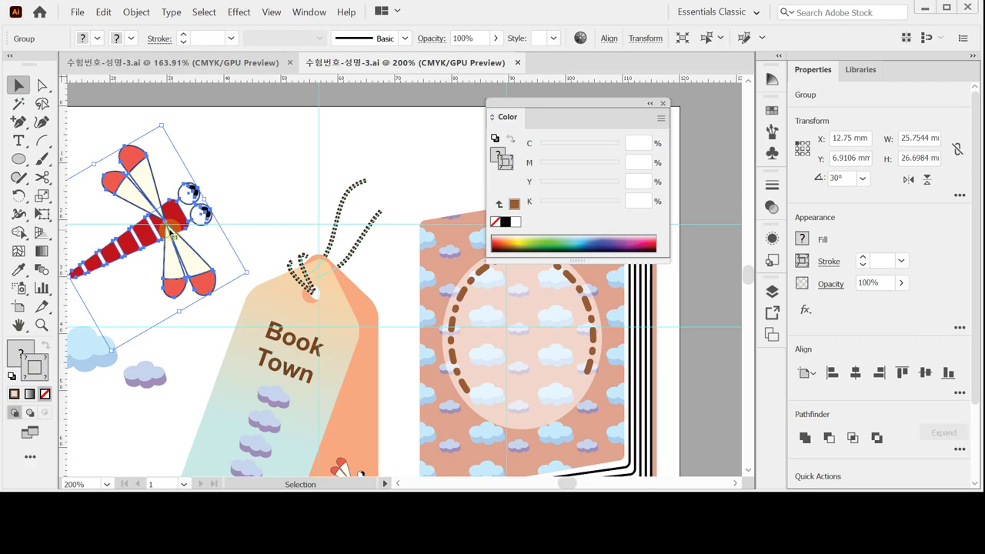
pyautogui.press('a')
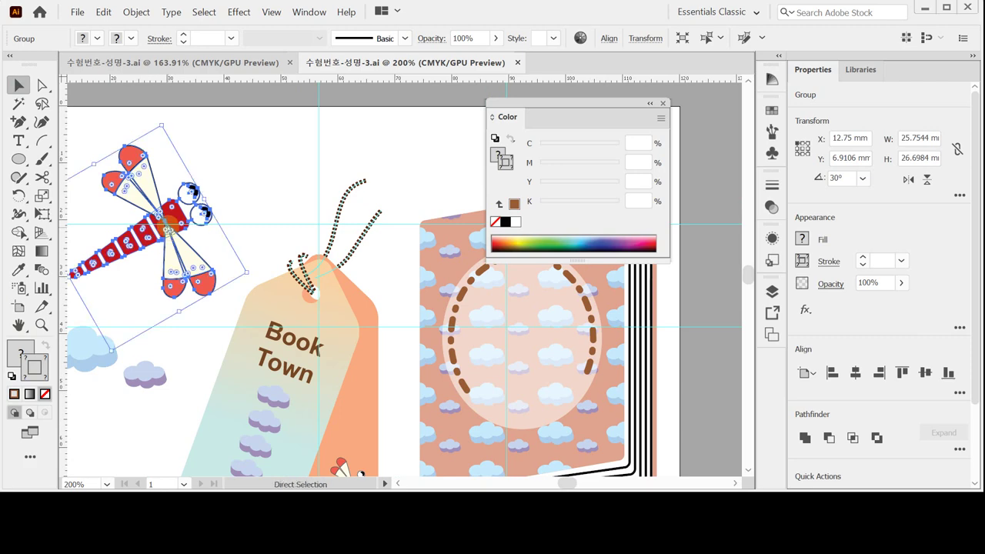
pyautogui.moveTo(157, 223); pyautogui.dragTo(182, 219)
pyautogui.press('space')
pyautogui.moveTo(251, 203); pyautogui.dragTo(339, 262)
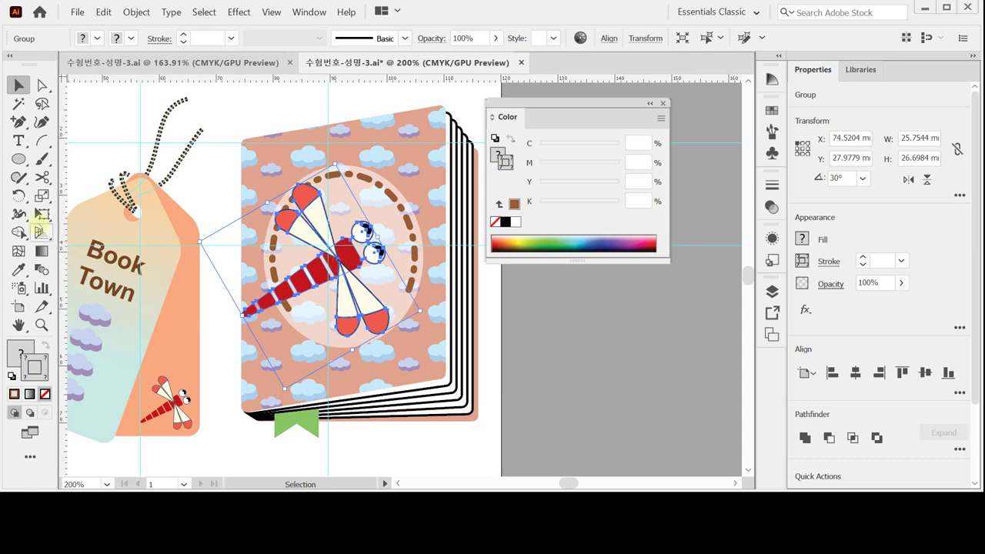
# Reflect the dragonfly on the book cover across the vertical axis.
pyautogui.click(20, 197)
pyautogui.click(20, 197)
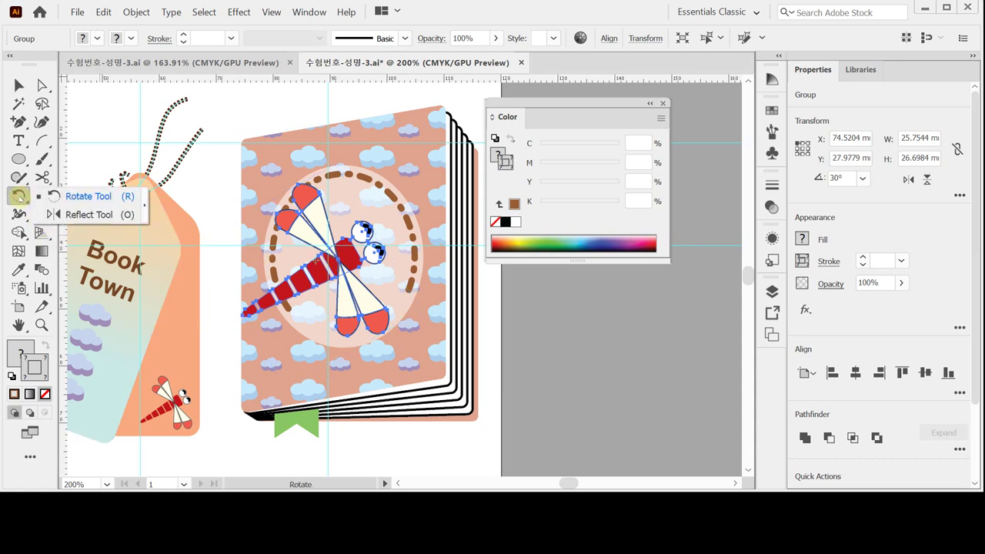
pyautogui.click(55, 214)
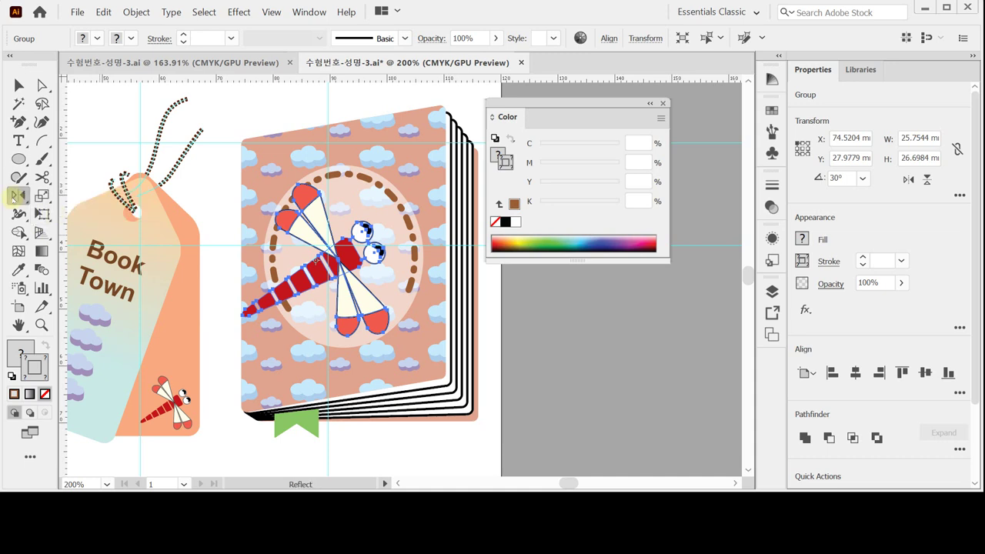
pyautogui.doubleClick(21, 196)
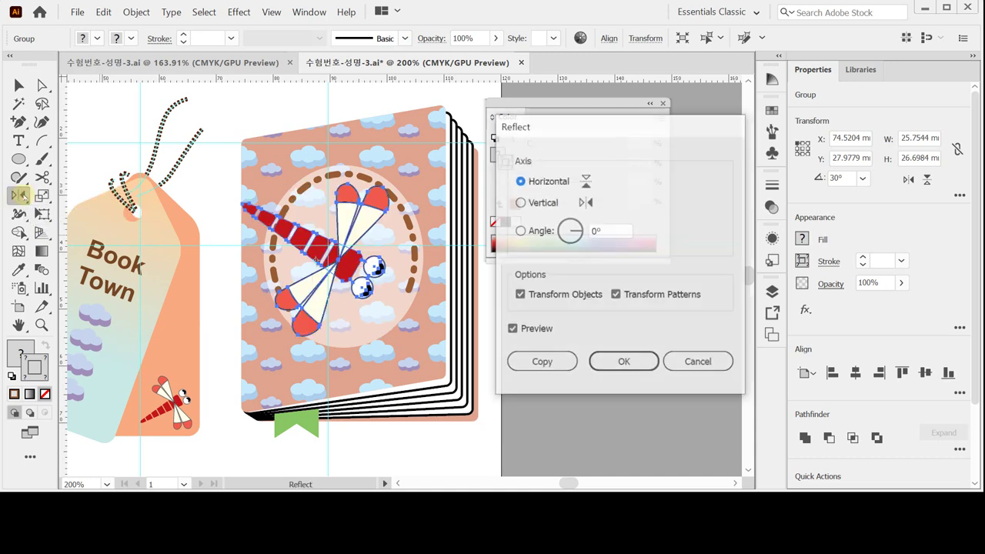
pyautogui.click(545, 205)
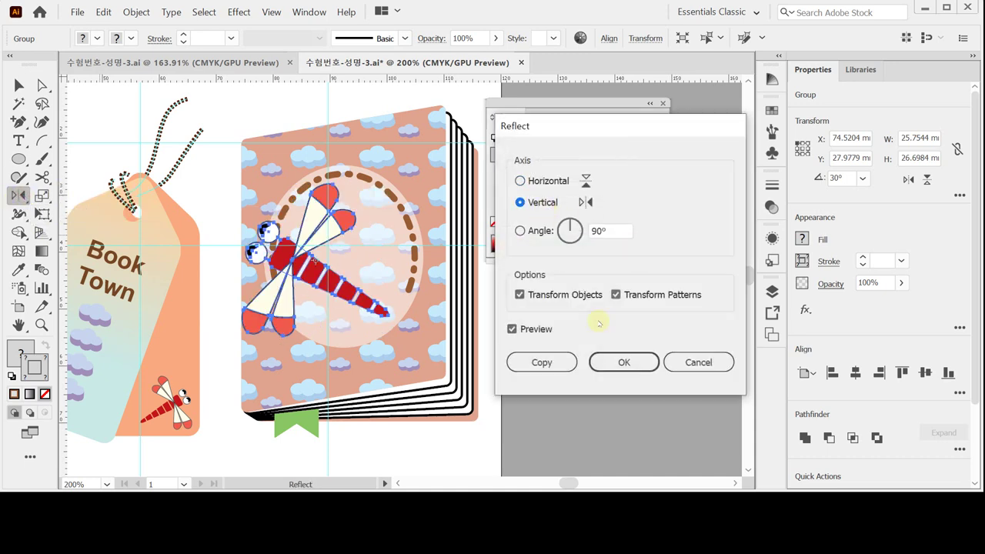
pyautogui.click(603, 363)
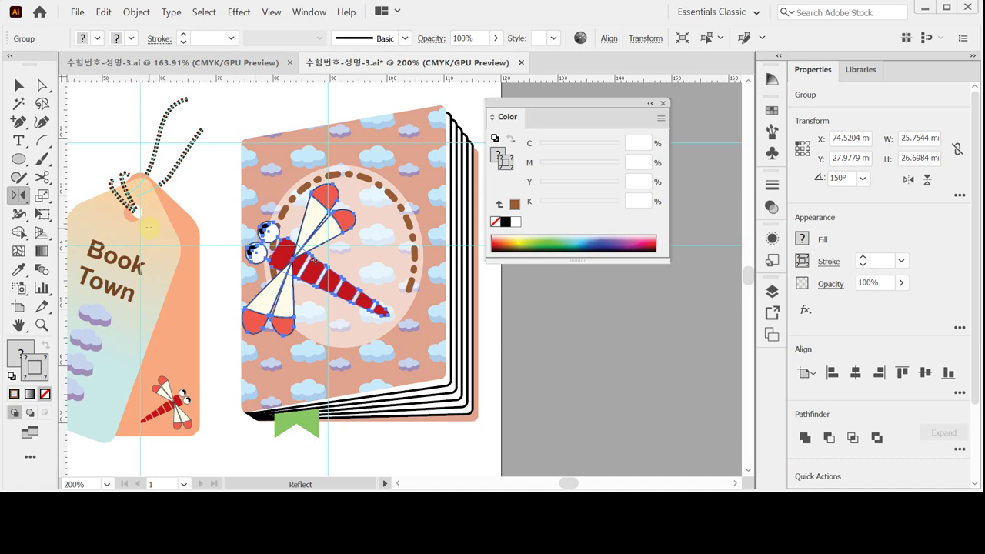
# Scale the dragonfly on the book cover uniformly to 70%.
pyautogui.click(41, 197)
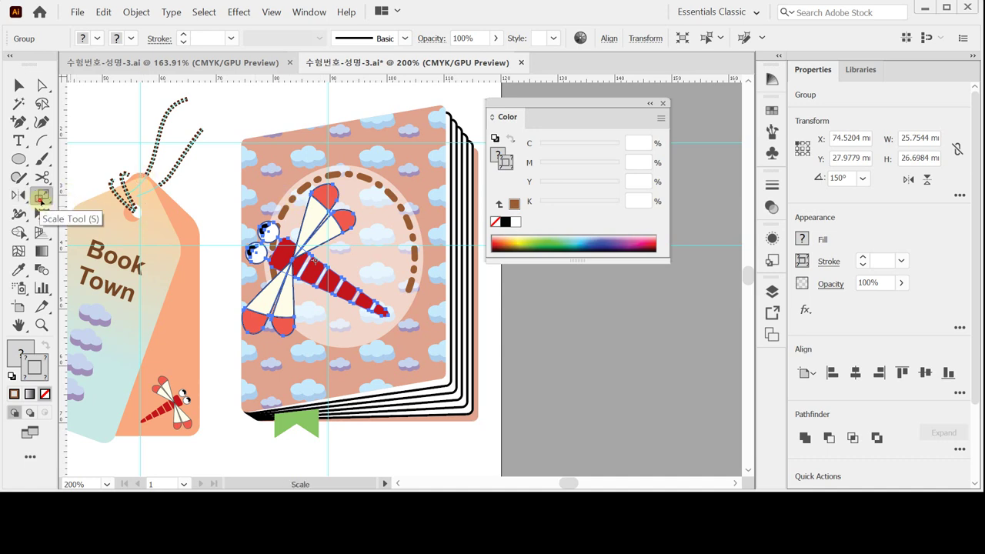
pyautogui.doubleClick(41, 197)
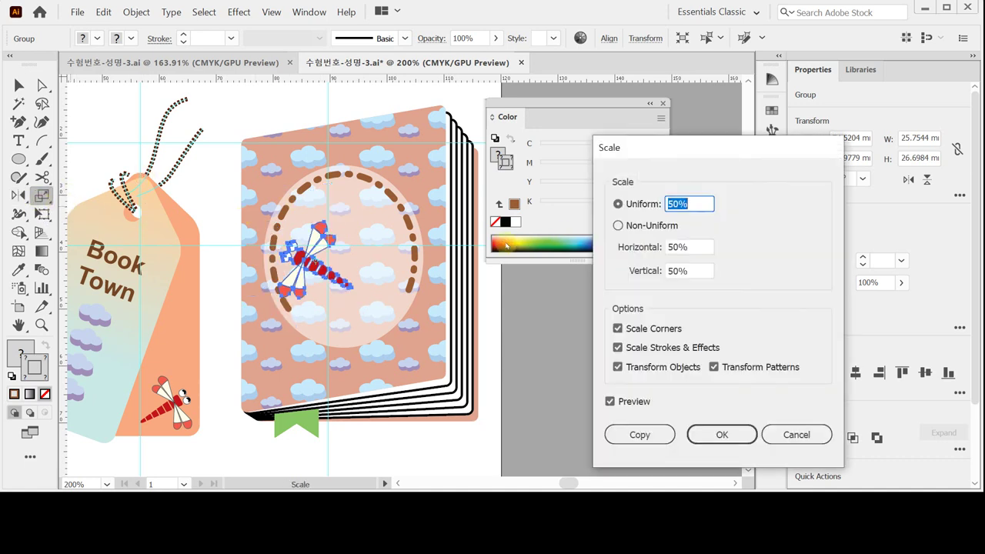
pyautogui.write('70')
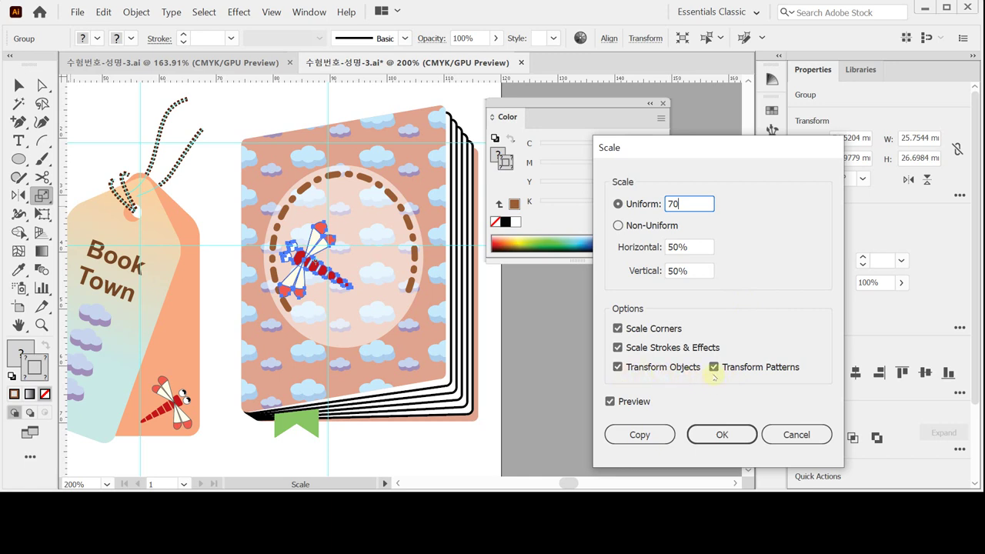
pyautogui.click(644, 368)
pyautogui.click(643, 367)
pyautogui.click(643, 368)
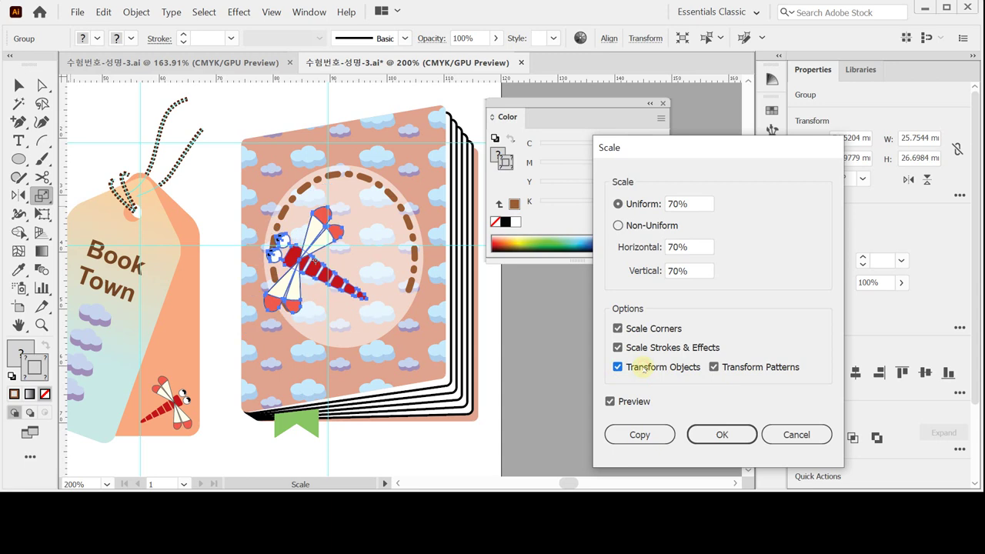
pyautogui.click(643, 368)
pyautogui.click(643, 367)
pyautogui.click(721, 434)
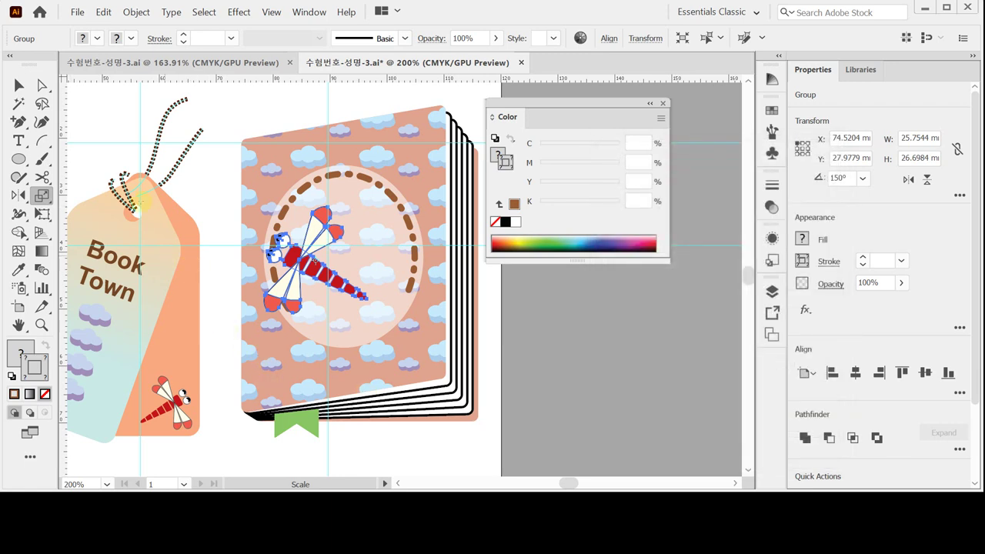
# Move the scaled dragonfly to the middle of the oval label, save the document and deselect the artwork.
pyautogui.click(18, 86)
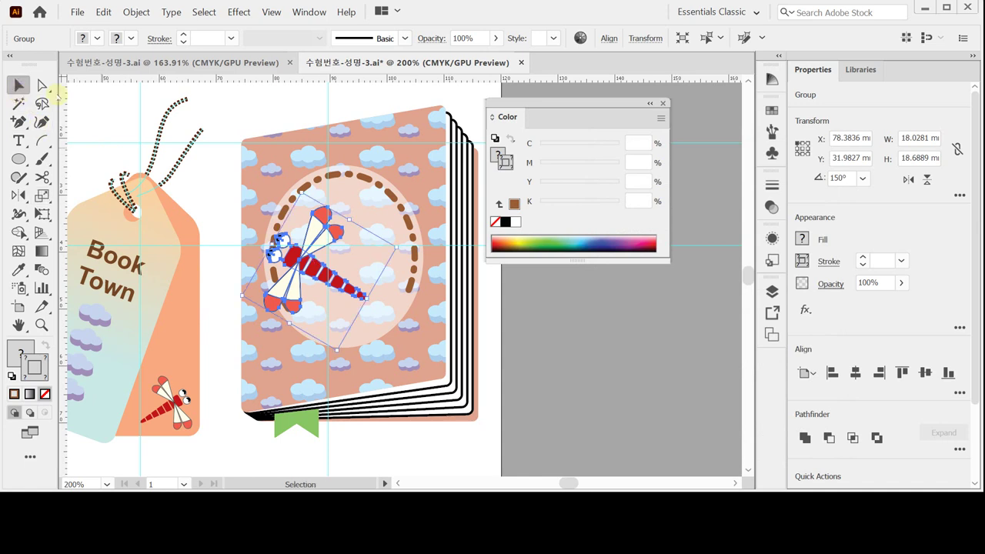
pyautogui.moveTo(306, 250); pyautogui.dragTo(341, 244)
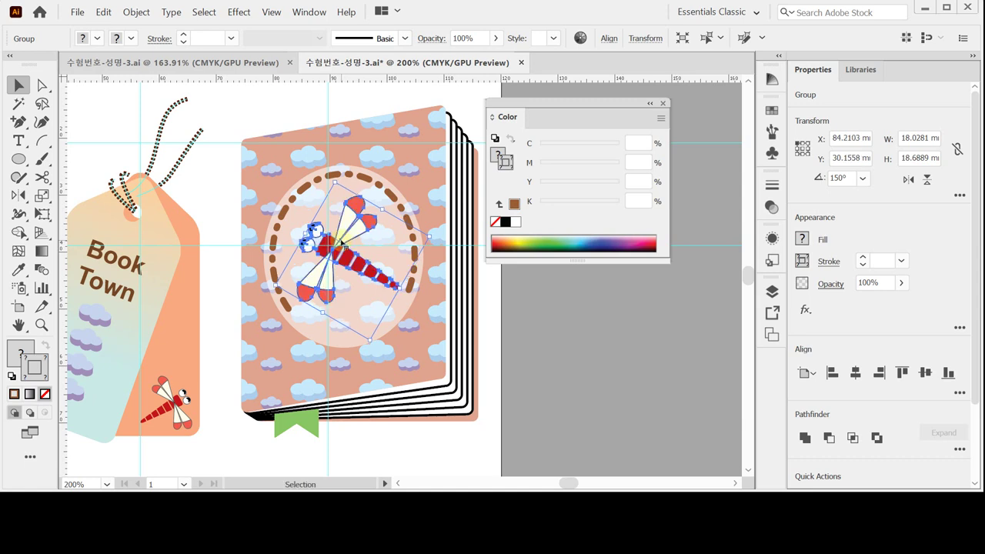
pyautogui.press('a')
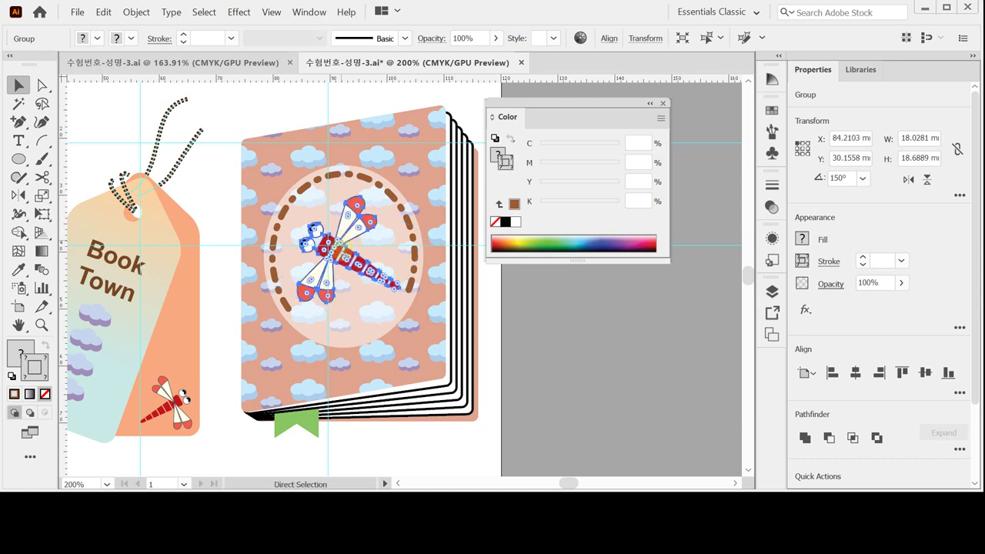
pyautogui.hotkey('ctrl', 's')
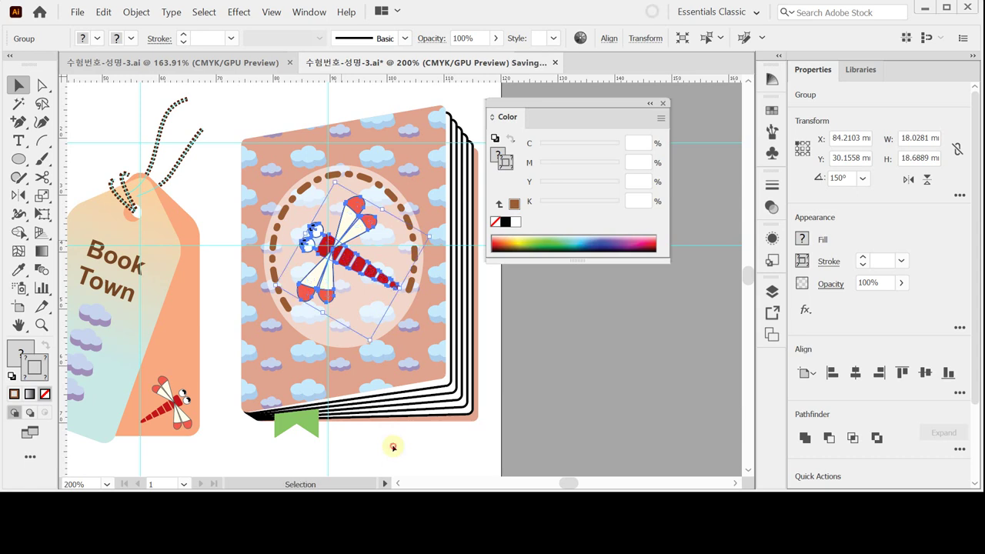
pyautogui.click(356, 451)
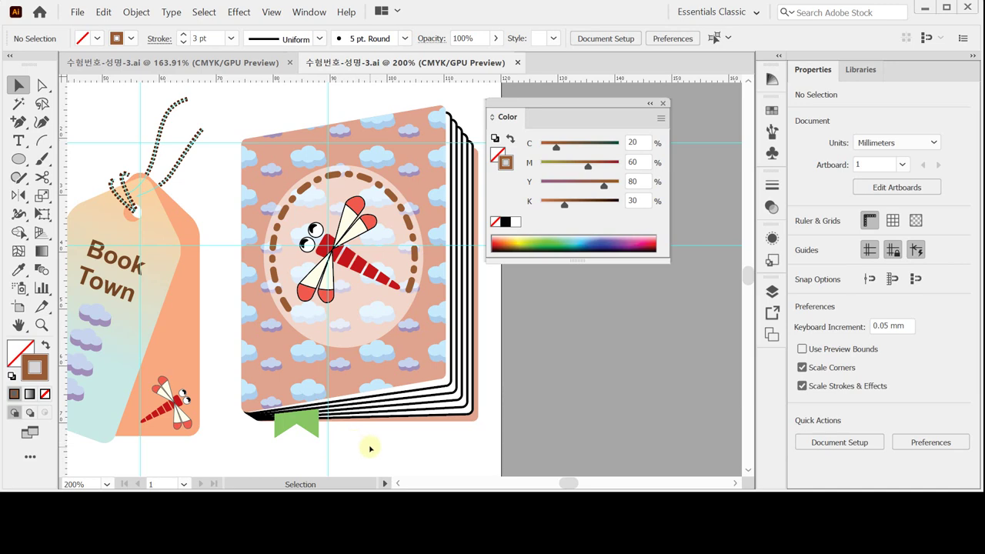
# Place a point text object on the cover's lower part and set its font to Times New Roman Bold.
pyautogui.click(347, 318)
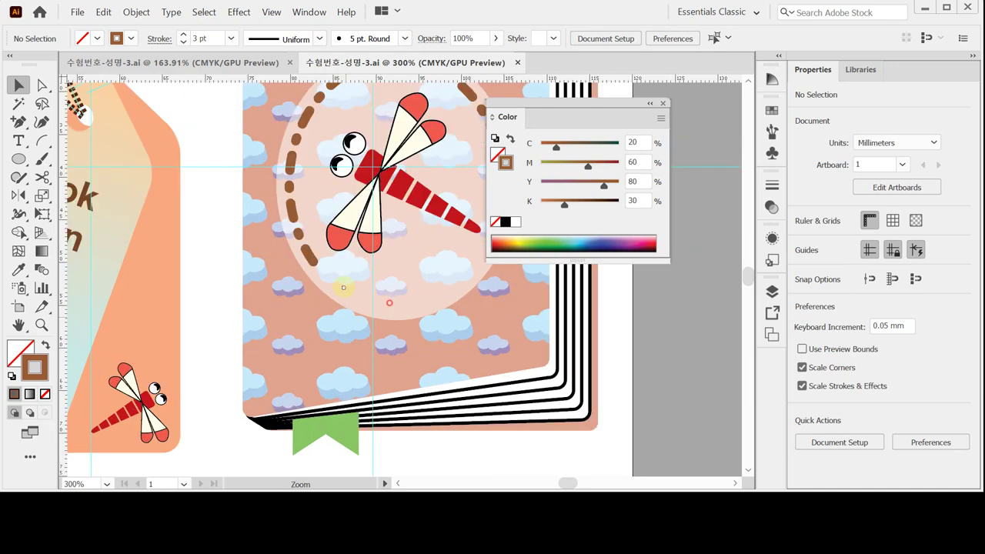
pyautogui.click(19, 140)
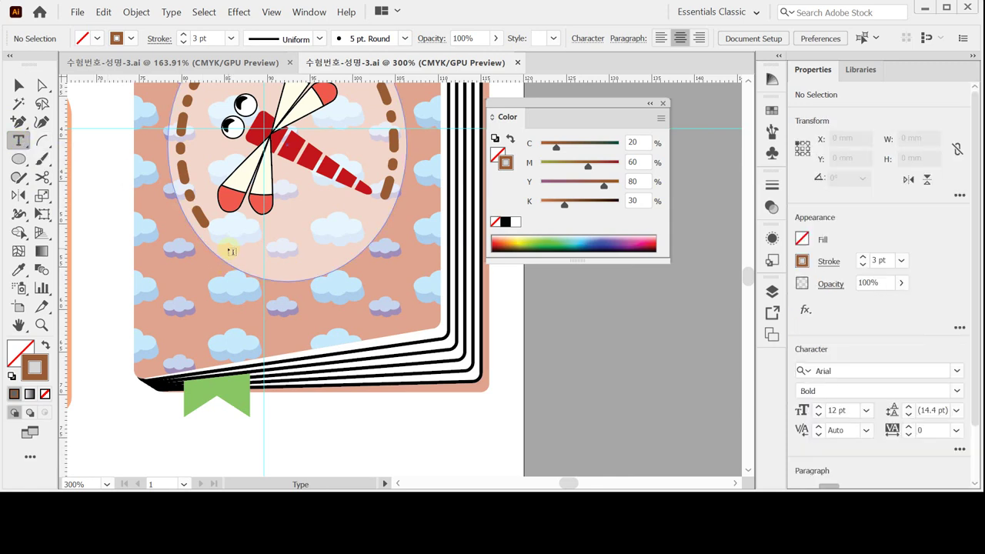
pyautogui.click(183, 298)
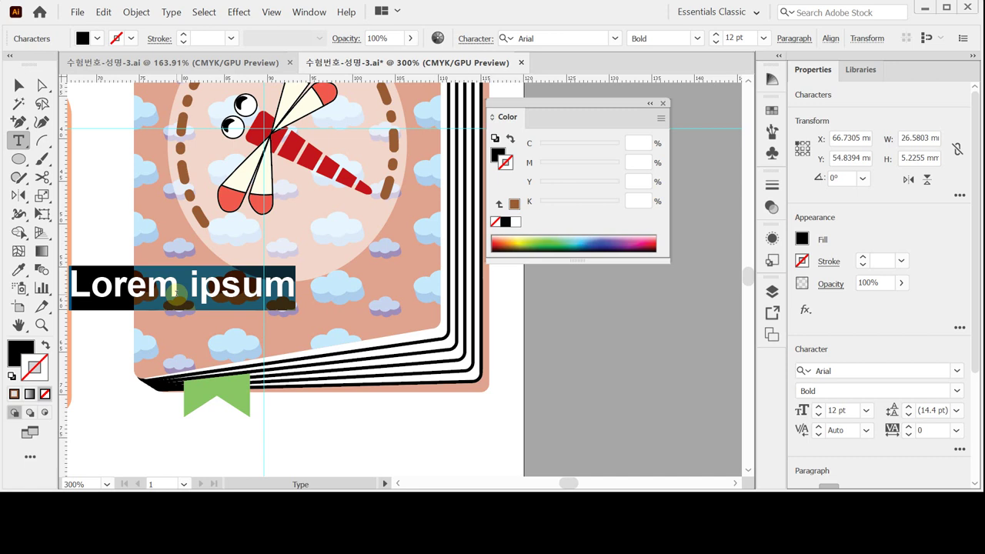
pyautogui.click(823, 370)
pyautogui.write('ㅁ')
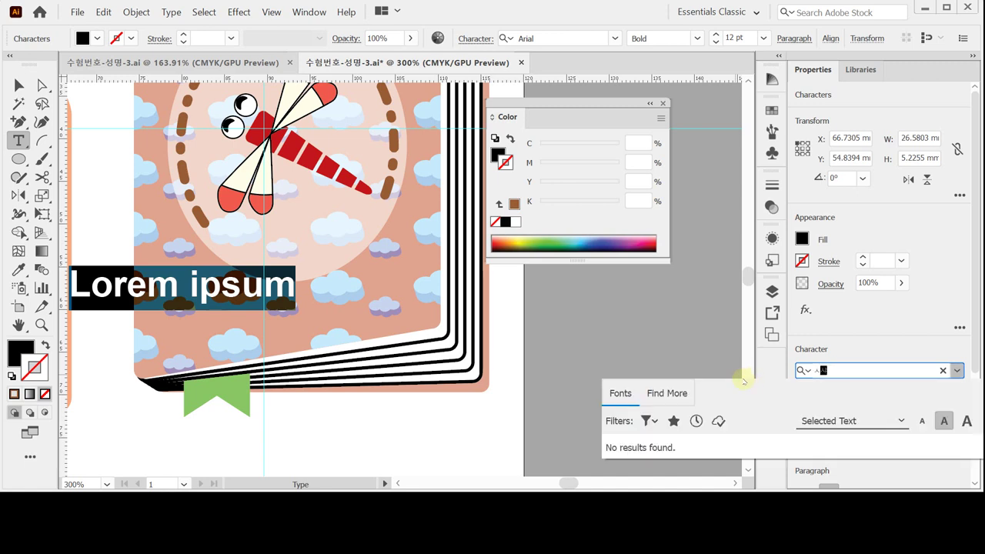
pyautogui.press('BackSpace')
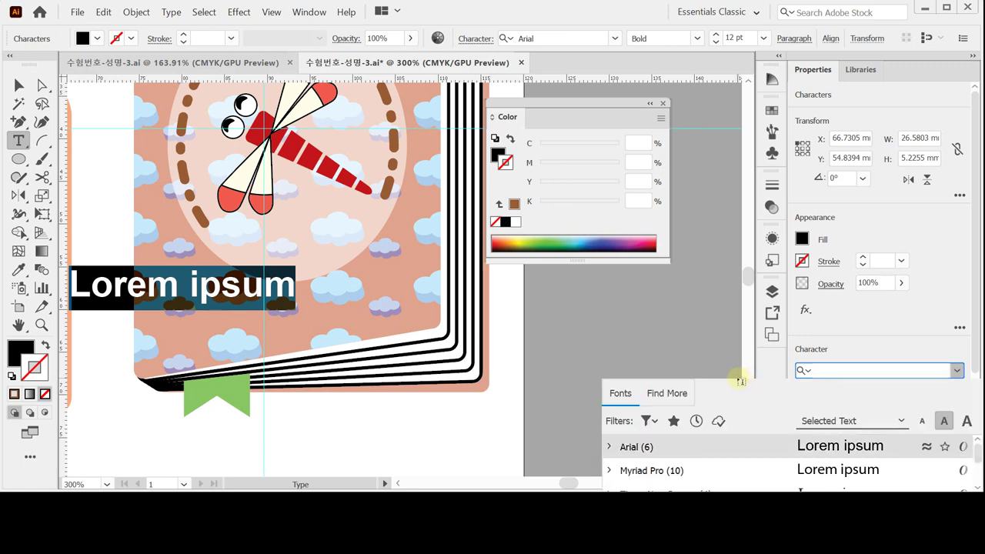
pyautogui.write('tim')
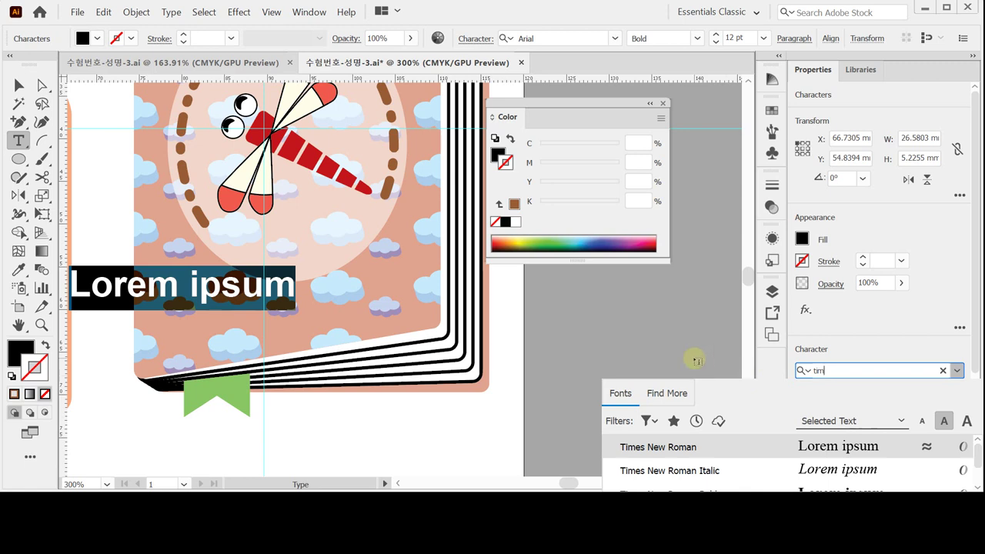
pyautogui.press('Down')
pyautogui.press('Down')
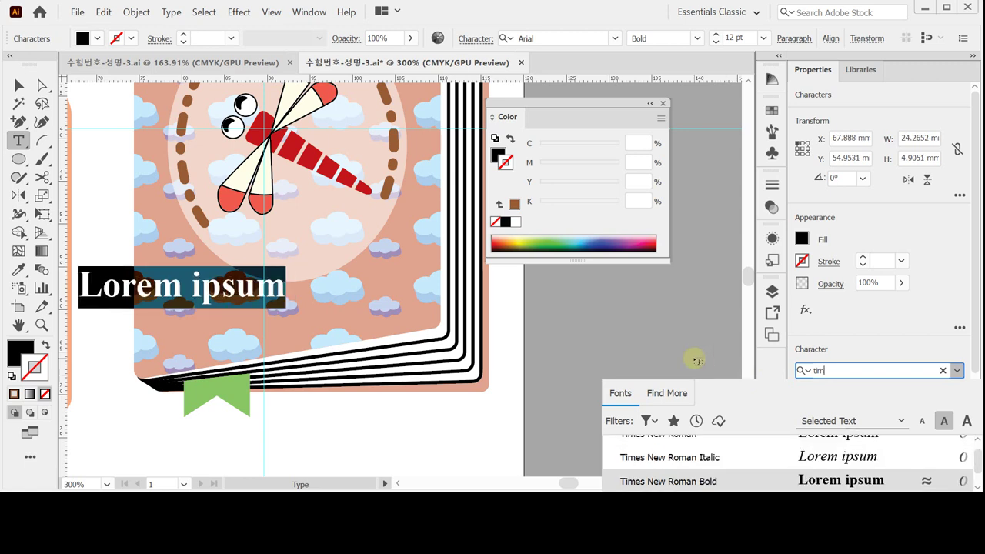
pyautogui.press('Return')
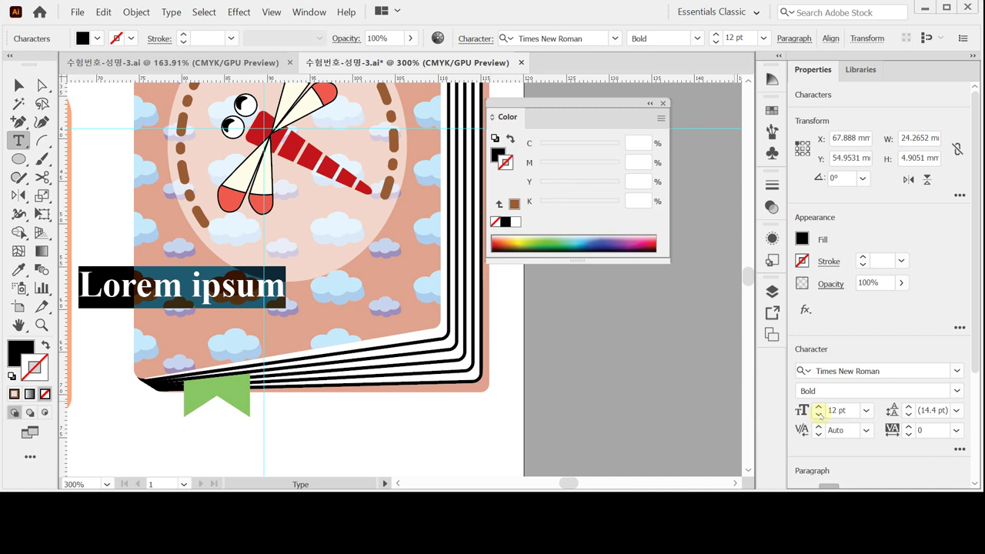
# Set the placeholder text's size to 15 pt and make its fill the active colour.
pyautogui.click(818, 407)
pyautogui.click(818, 408)
pyautogui.click(818, 408)
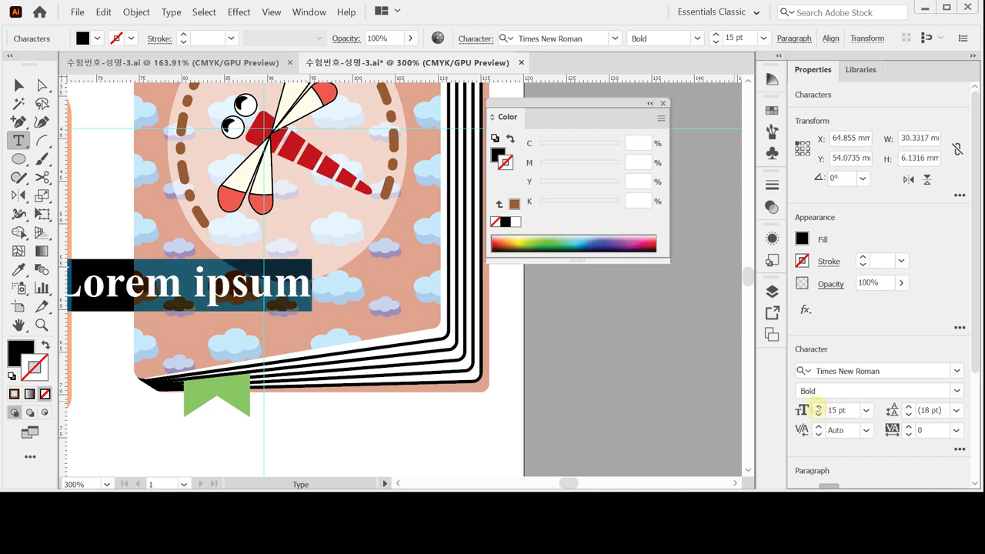
pyautogui.click(500, 156)
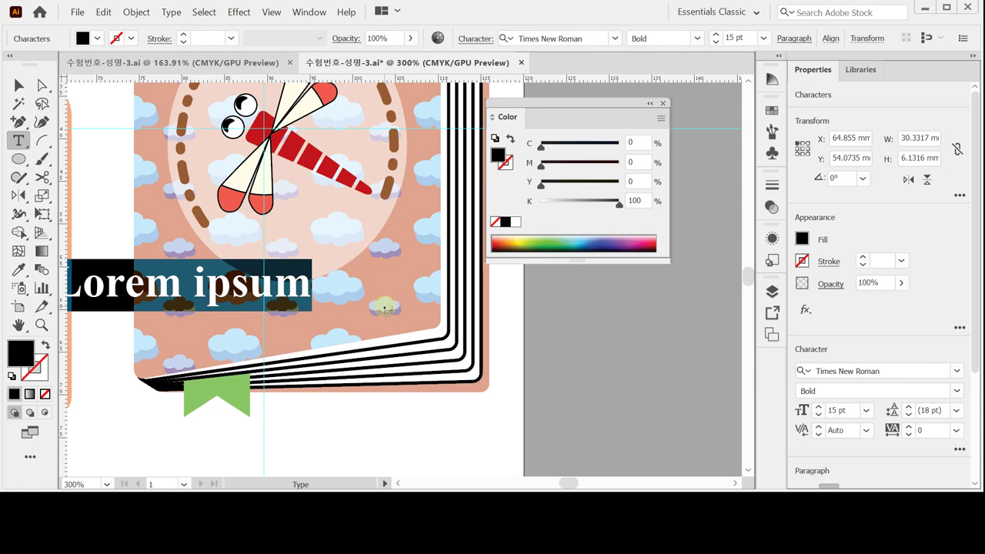
# Replace the placeholder with "Cloud Books" and move the title onto the cover beneath the dragonfly.
pyautogui.write('Clou')
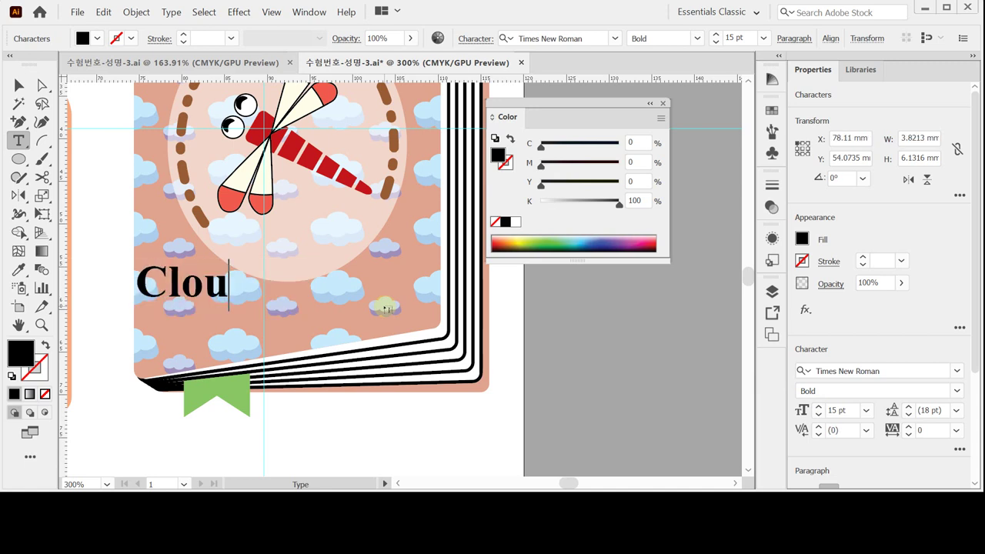
pyautogui.write('d')
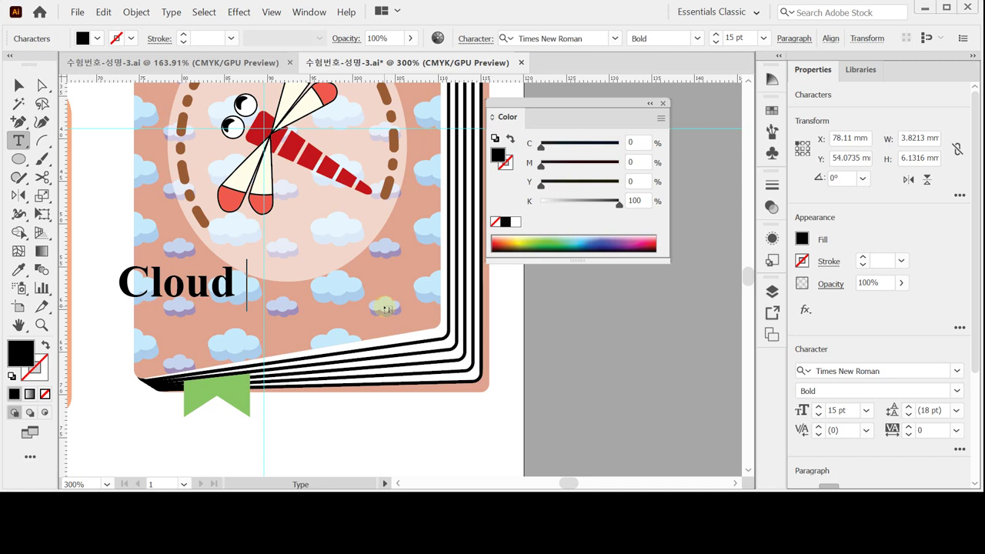
pyautogui.write('Boo')
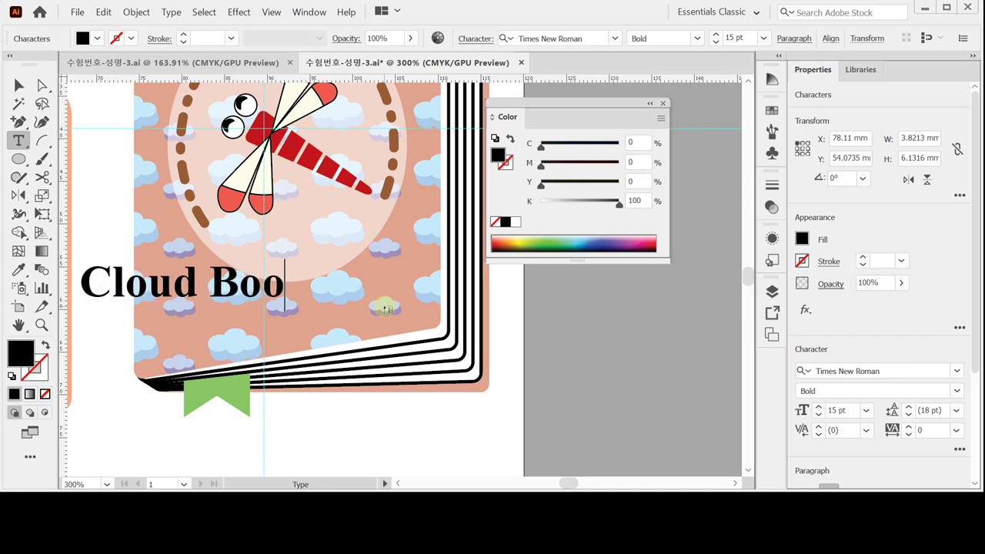
pyautogui.write('ks')
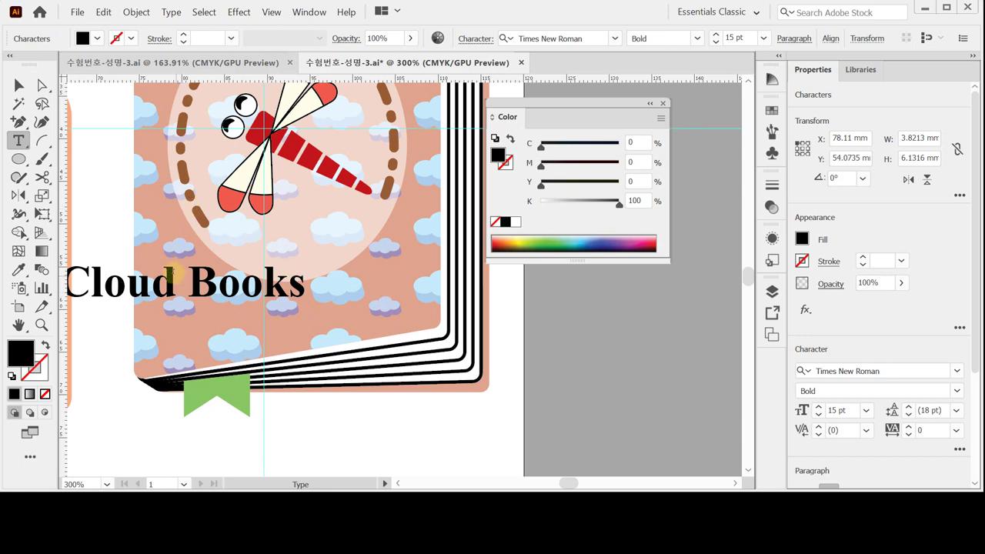
pyautogui.moveTo(267, 295); pyautogui.dragTo(322, 291)
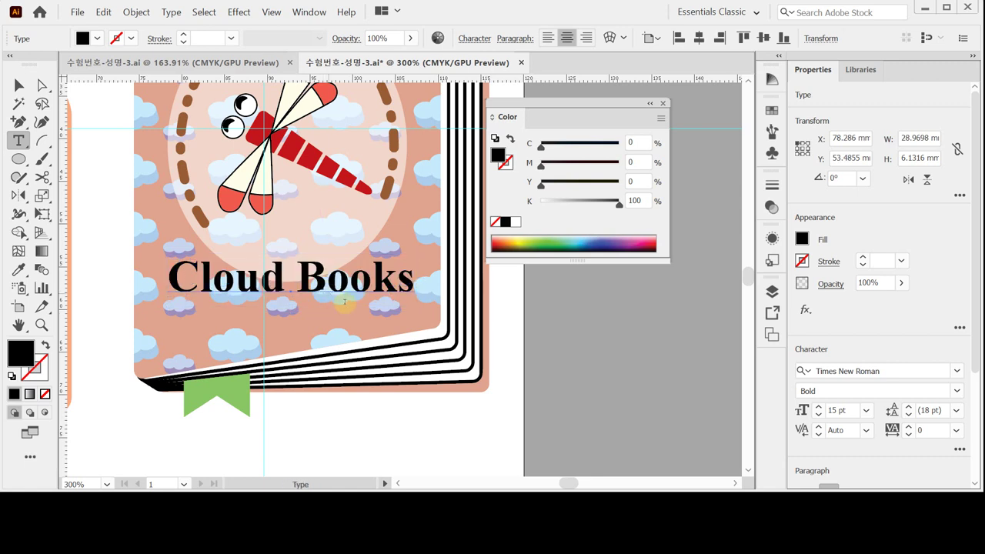
# Open the Shear tool's options for the selected "Cloud Books" title.
pyautogui.moveTo(345, 314); pyautogui.dragTo(346, 367)
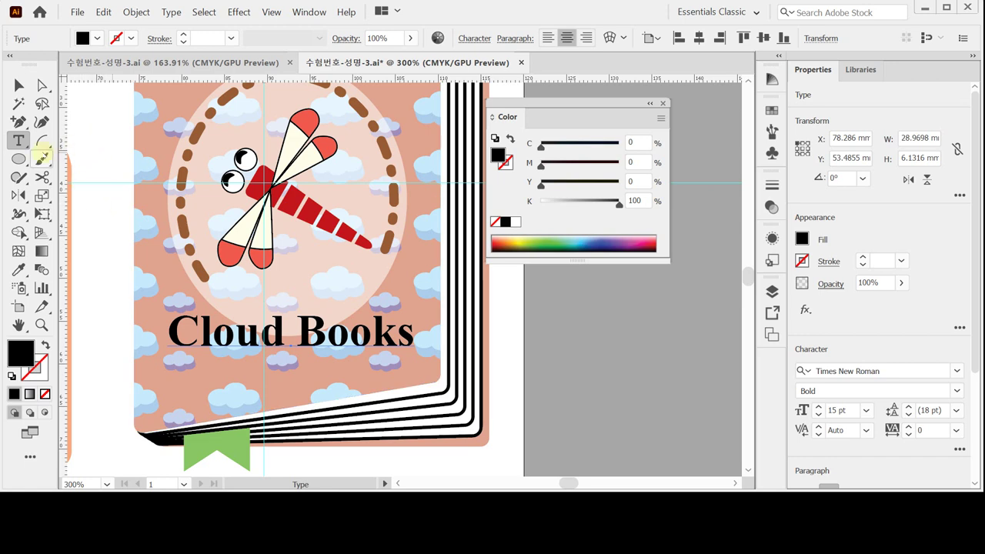
pyautogui.click(18, 194)
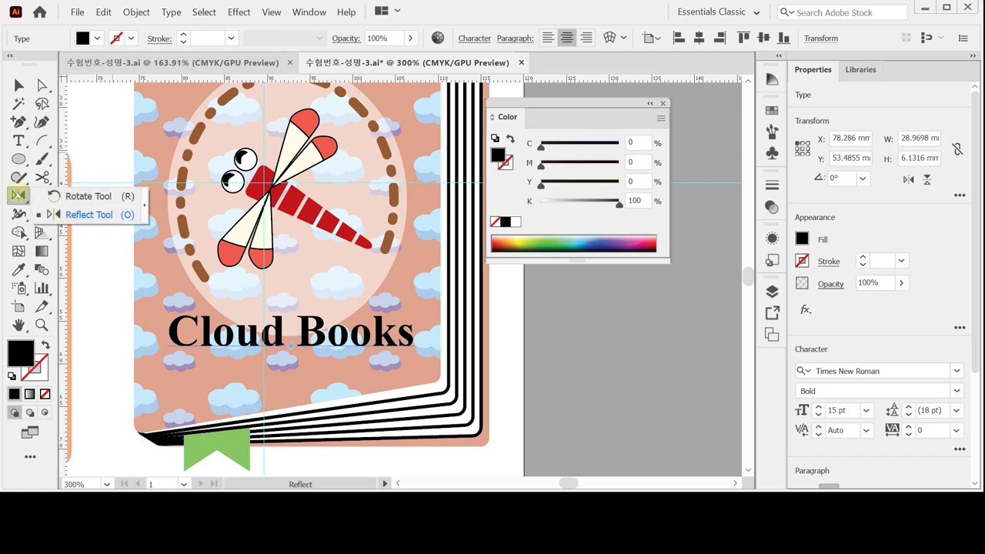
pyautogui.click(42, 195)
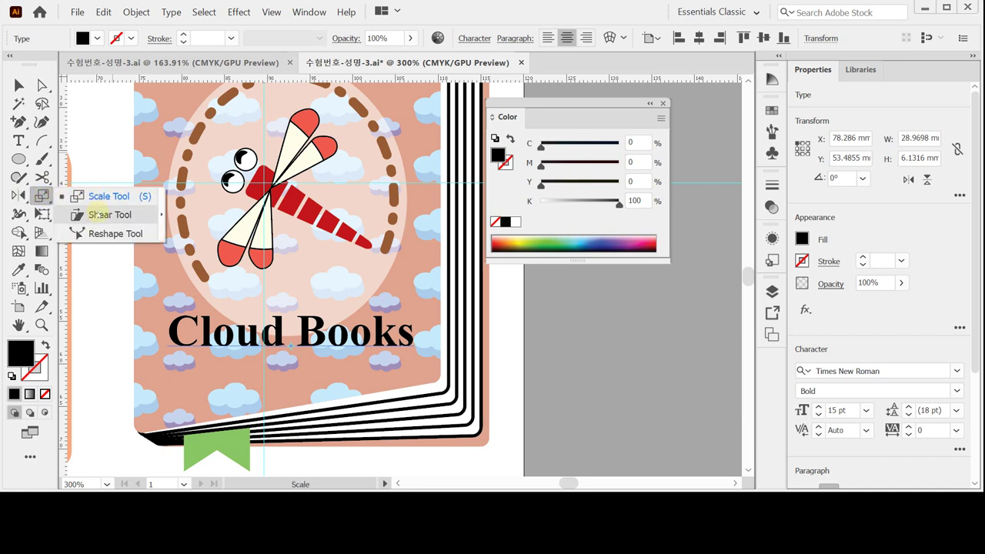
pyautogui.click(156, 216)
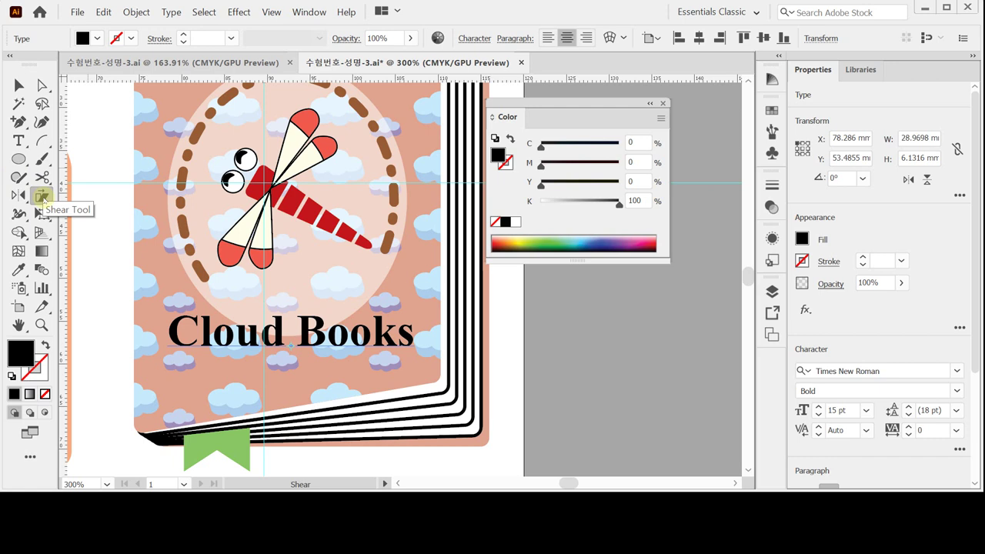
pyautogui.doubleClick(43, 197)
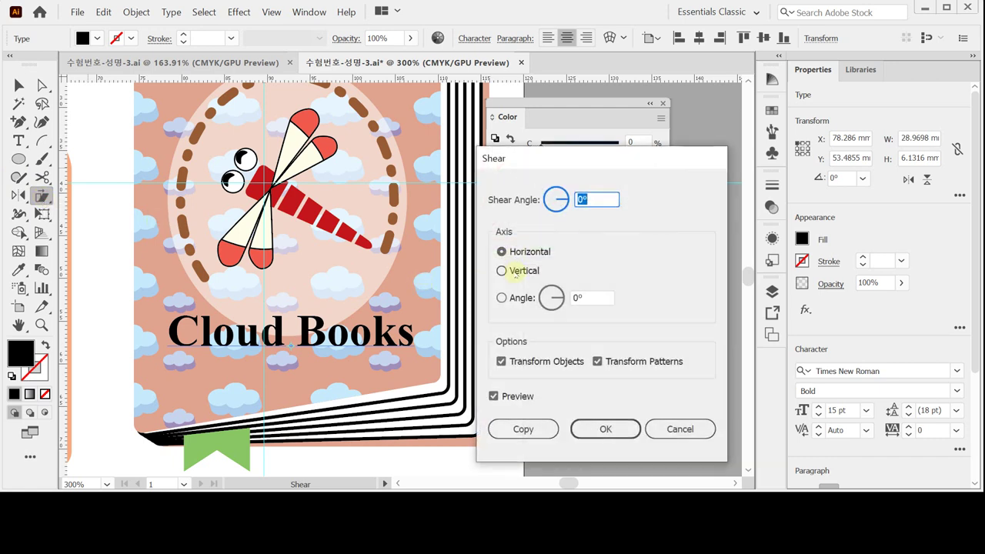
# Preview the title with horizontal shears of 29° and 52° and vertical shears of 29°, 322°, 344° and 349°.
pyautogui.click(558, 196)
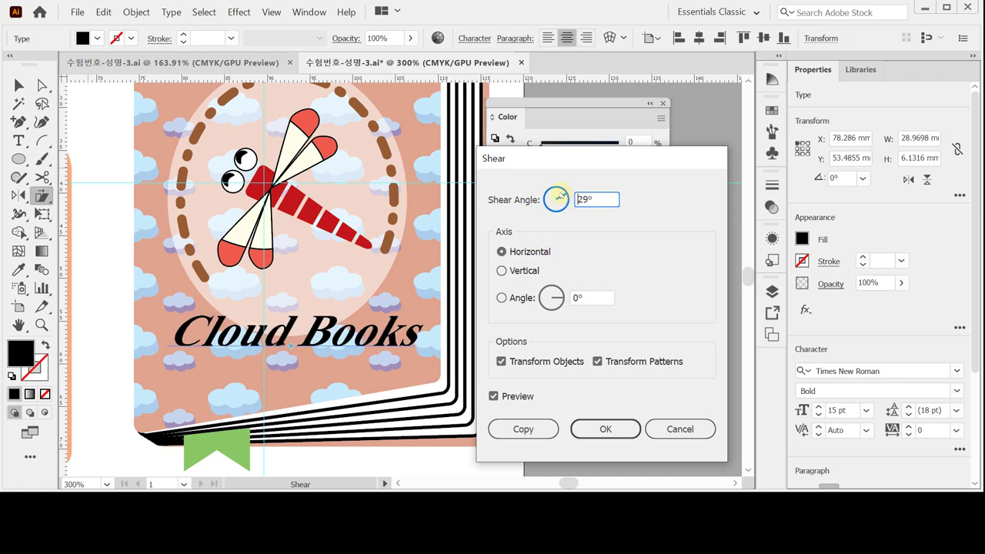
pyautogui.click(506, 271)
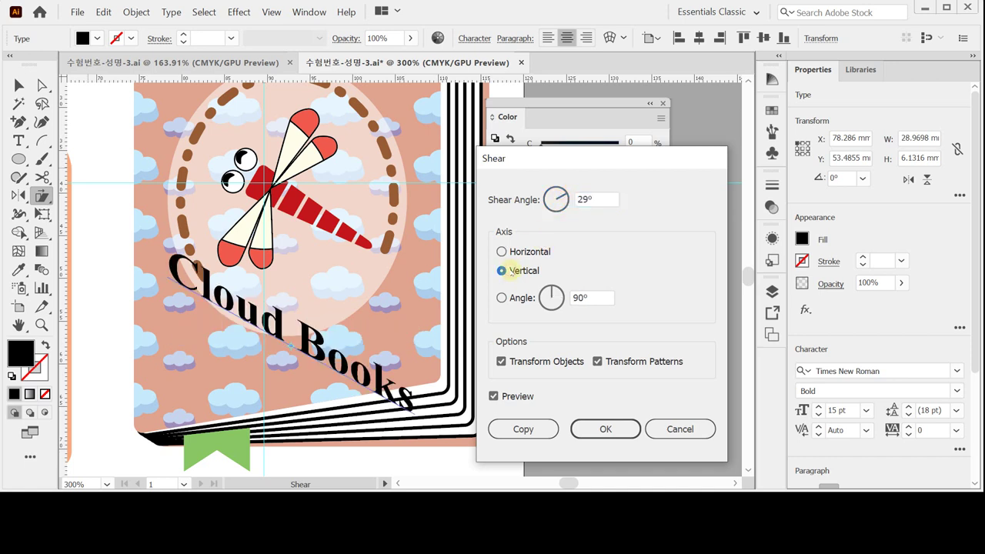
pyautogui.click(517, 252)
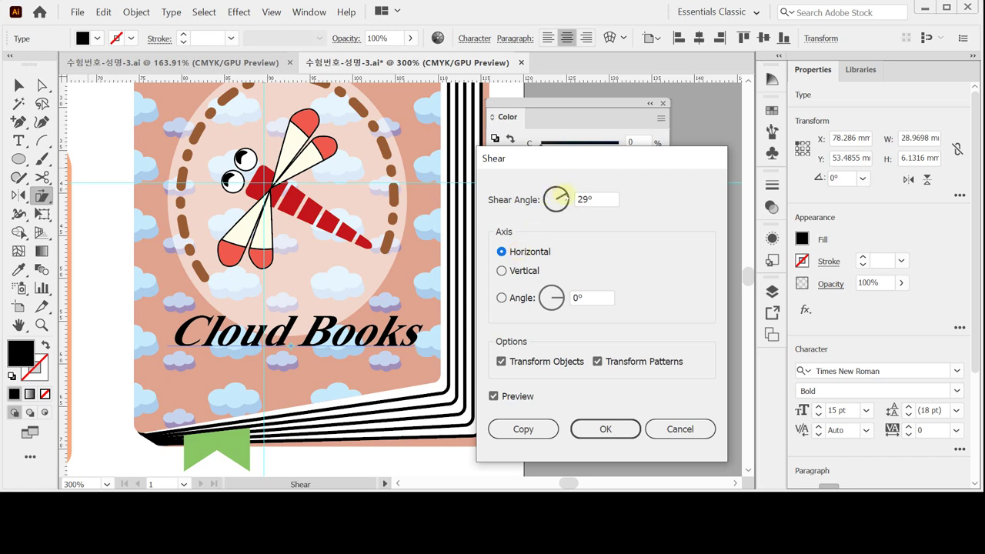
pyautogui.click(559, 197)
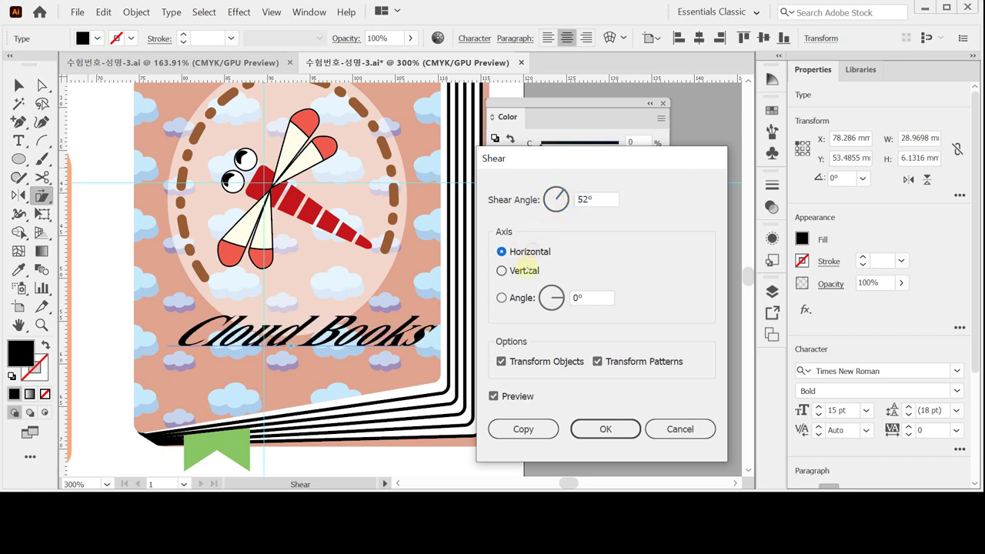
pyautogui.click(526, 271)
pyautogui.click(560, 204)
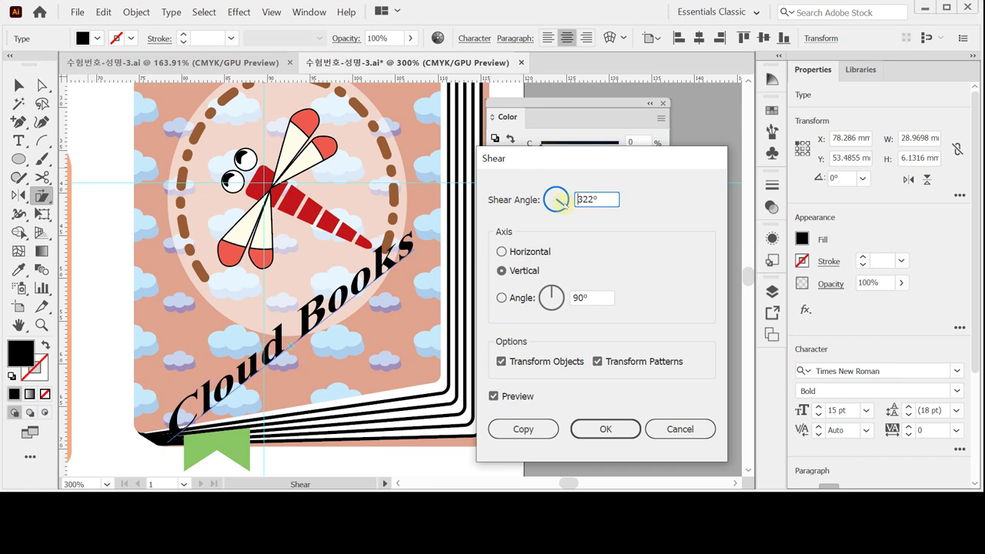
pyautogui.moveTo(563, 204); pyautogui.dragTo(562, 202)
pyautogui.click(567, 202)
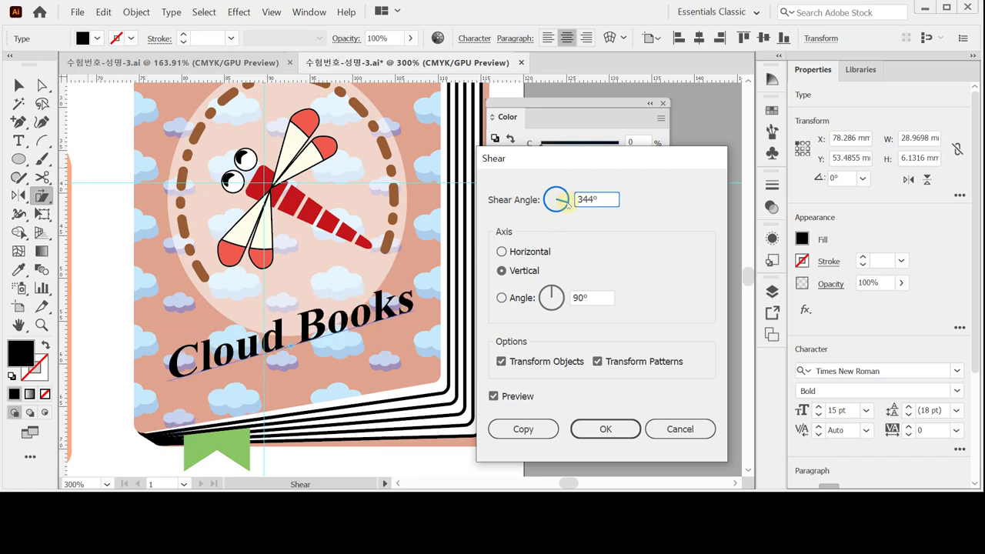
pyautogui.click(567, 203)
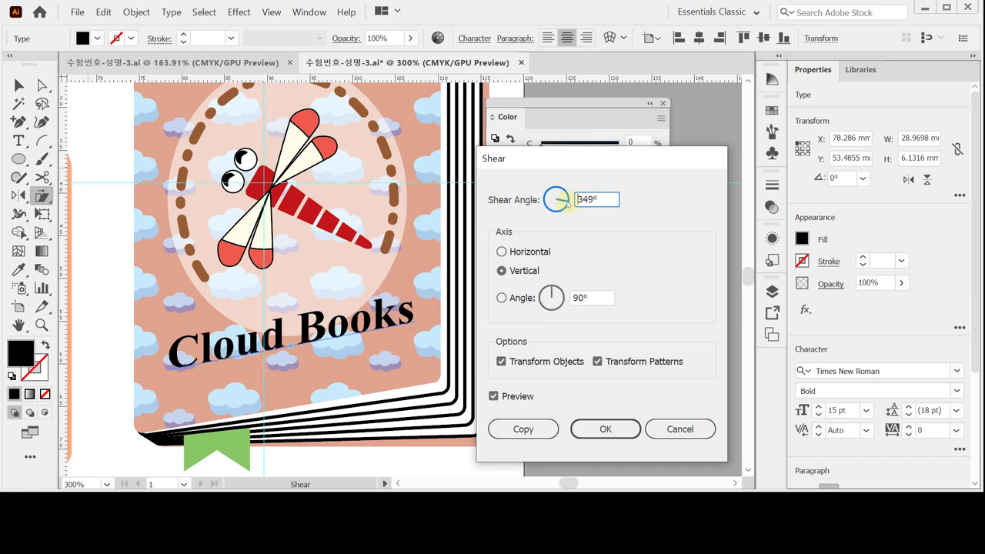
# Shear the "Cloud Books" title by -10° along the vertical axis.
pyautogui.doubleClick(589, 199)
pyautogui.write('-10')
pyautogui.click(524, 271)
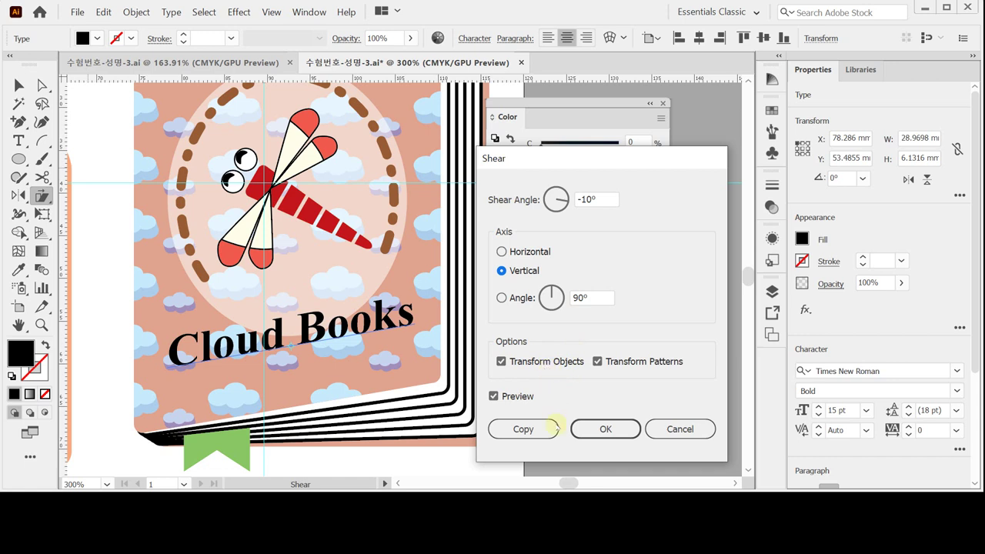
pyautogui.click(601, 431)
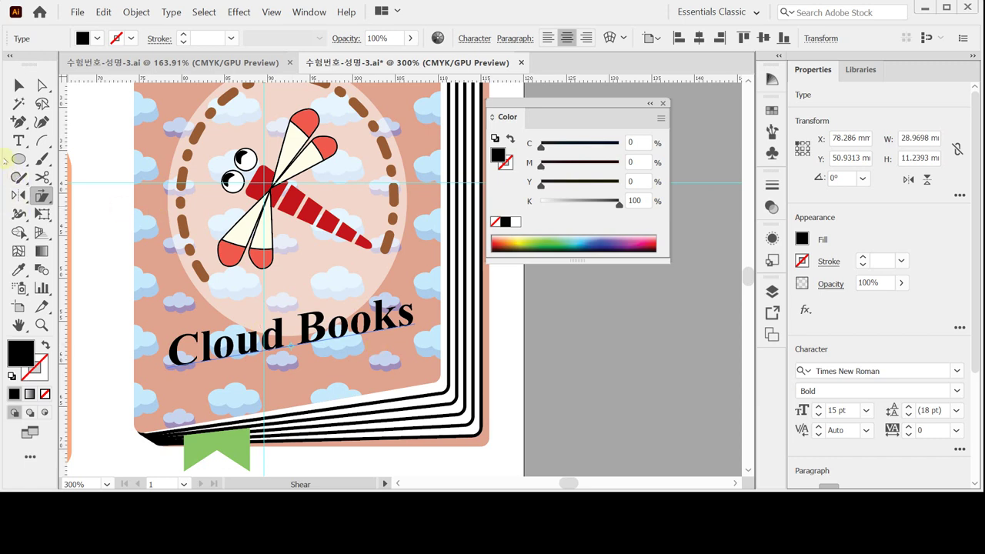
# Move the slanted title slightly up and left so it overlaps the oval label's lower edge, nudging it right to fine-tune.
pyautogui.click(18, 84)
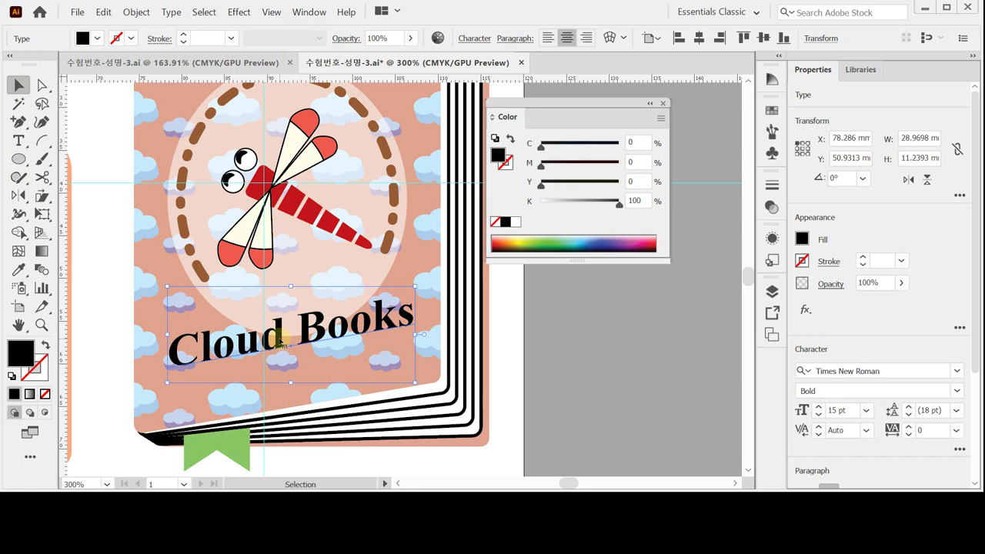
pyautogui.moveTo(279, 339)
pyautogui.mouseDown()
pyautogui.moveTo(286, 328)
pyautogui.moveTo(269, 323)
pyautogui.mouseUp()
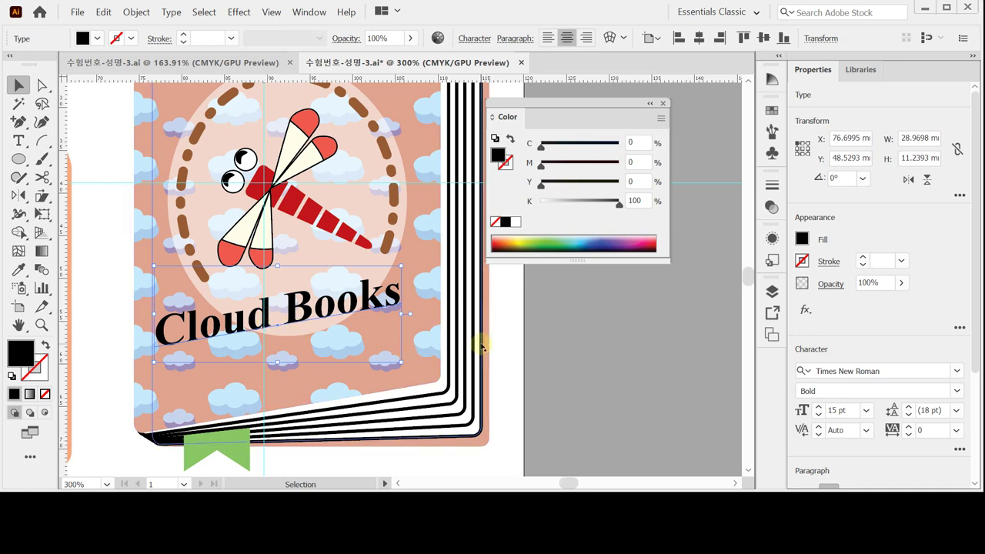
pyautogui.press('Right')
pyautogui.press('Right')
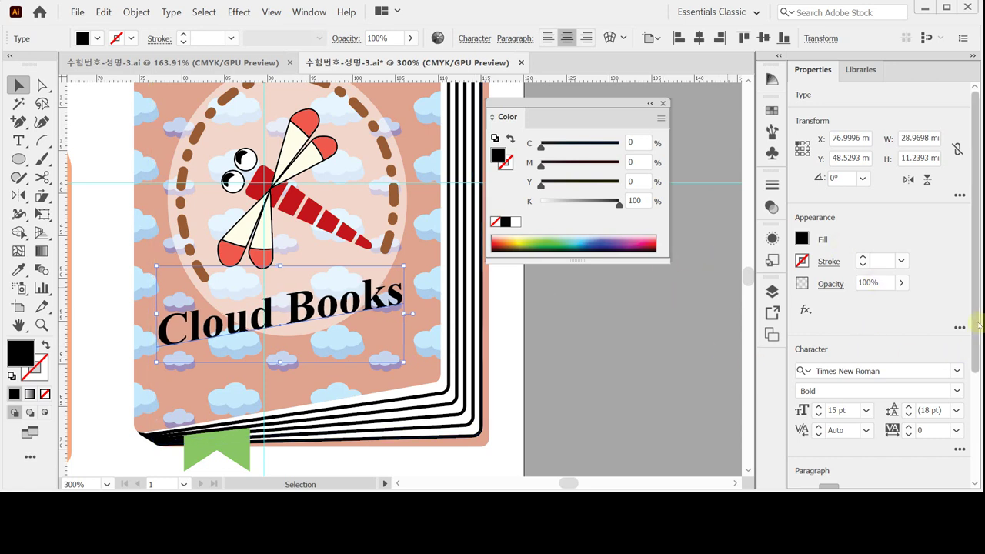
# Show the full Character options for the title, including the horizontal and vertical scale, beside the book.
pyautogui.scroll(-3, 978, 325)
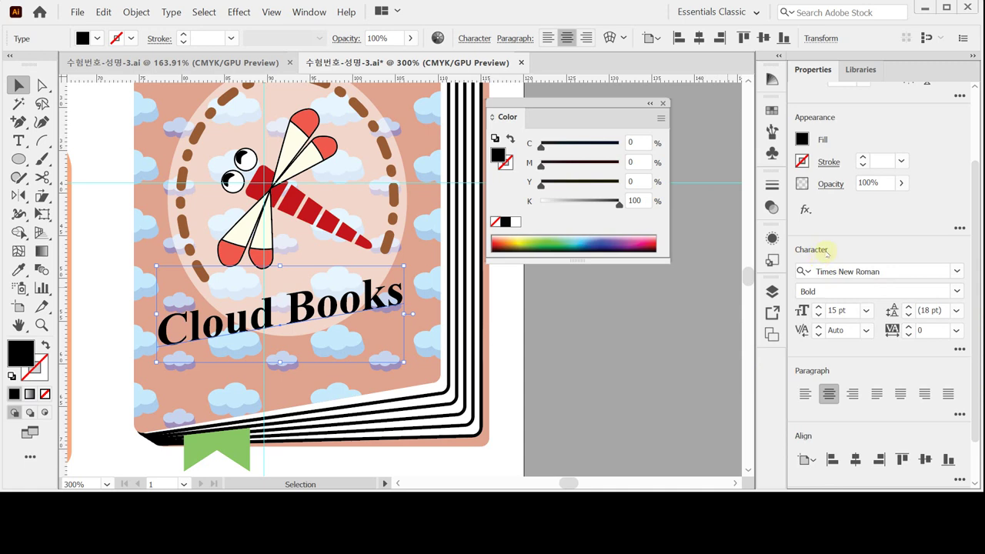
pyautogui.click(959, 350)
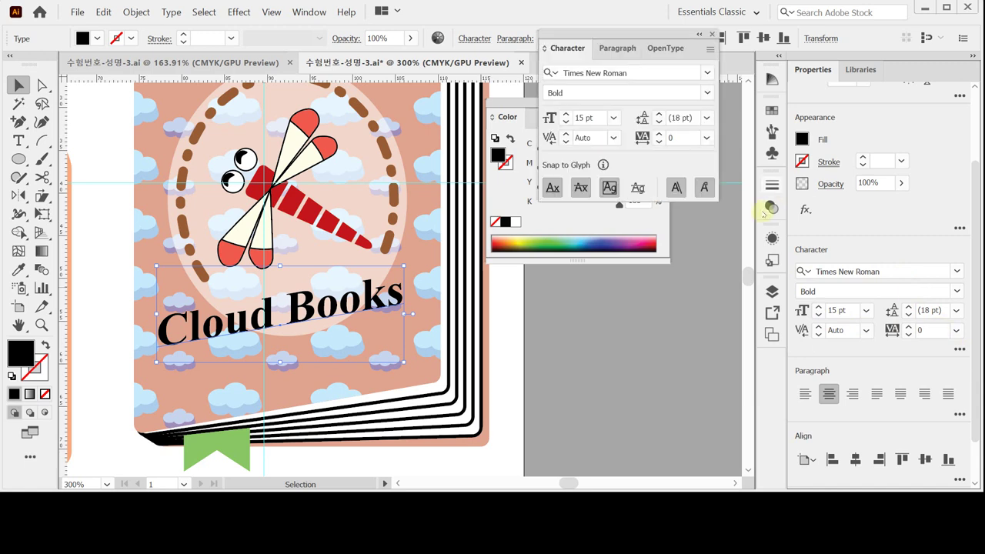
pyautogui.click(567, 50)
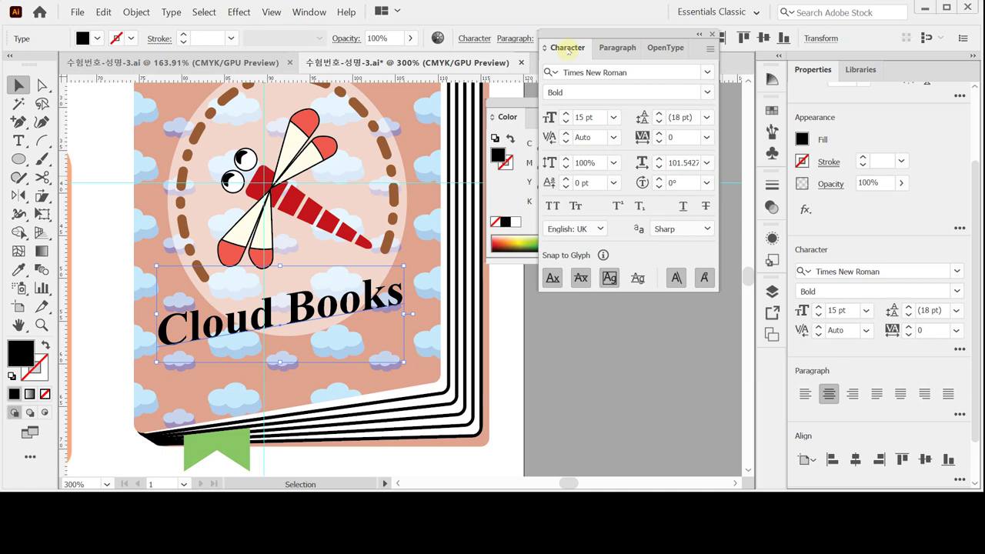
pyautogui.moveTo(568, 49); pyautogui.dragTo(519, 73)
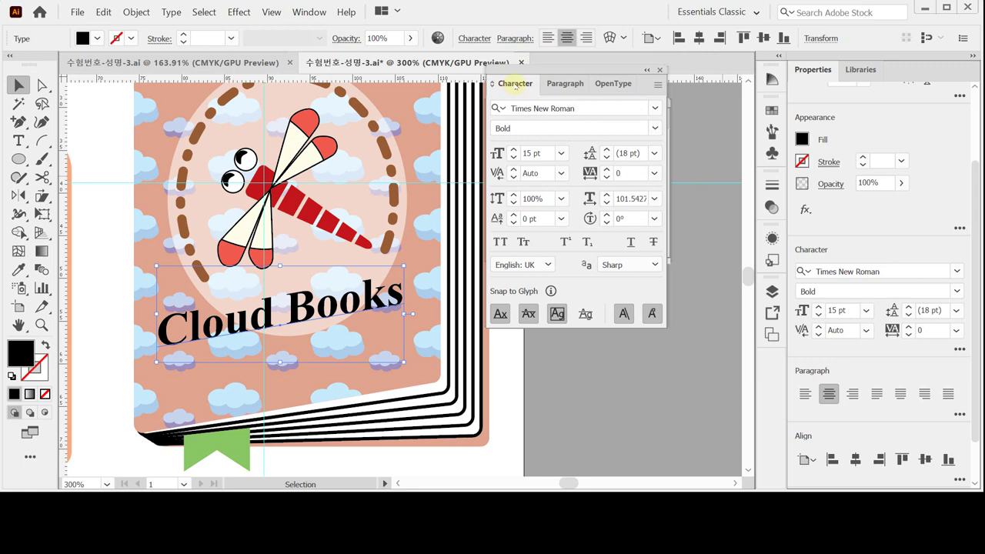
# Cycle the Character options through their compact, collapsed and full views.
pyautogui.click(515, 84)
pyautogui.click(514, 84)
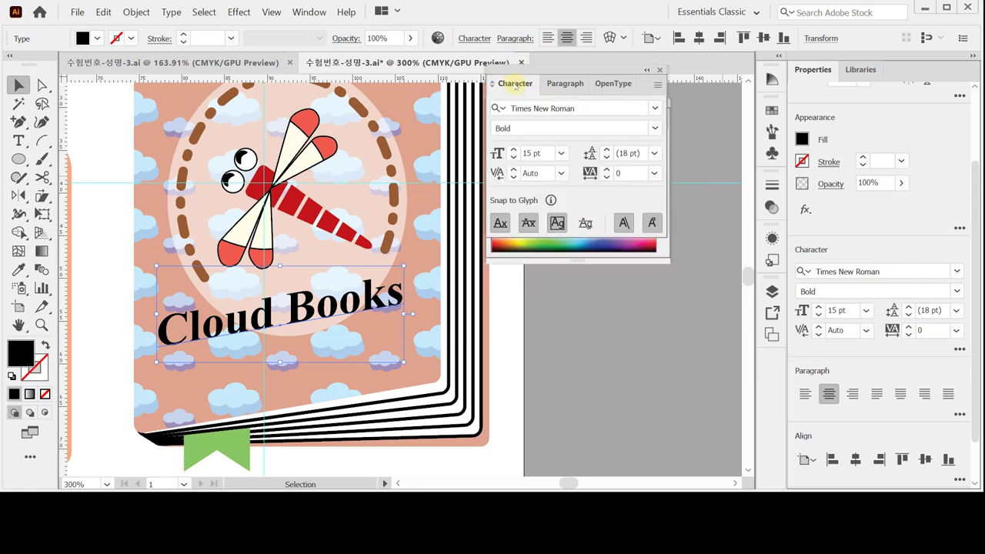
pyautogui.click(514, 84)
pyautogui.click(515, 84)
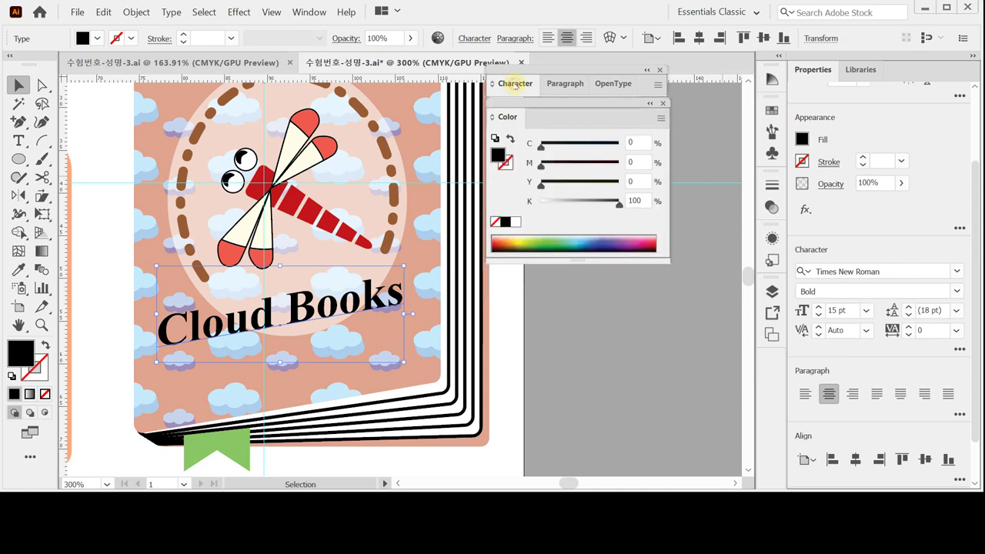
pyautogui.click(515, 84)
pyautogui.click(514, 84)
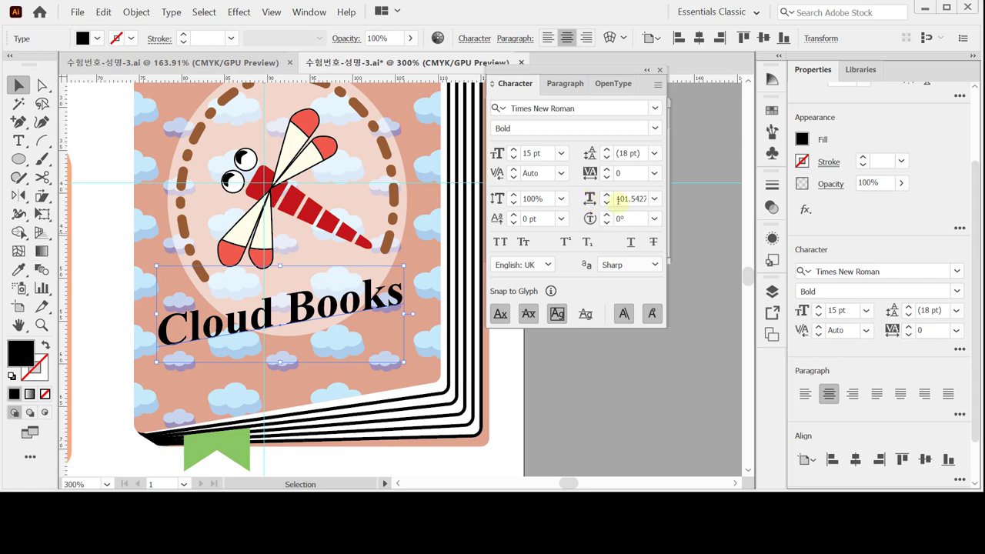
# Set the title's horizontal scale to 100% and reset the Essentials Classic workspace to clear the floating panels.
pyautogui.click(654, 199)
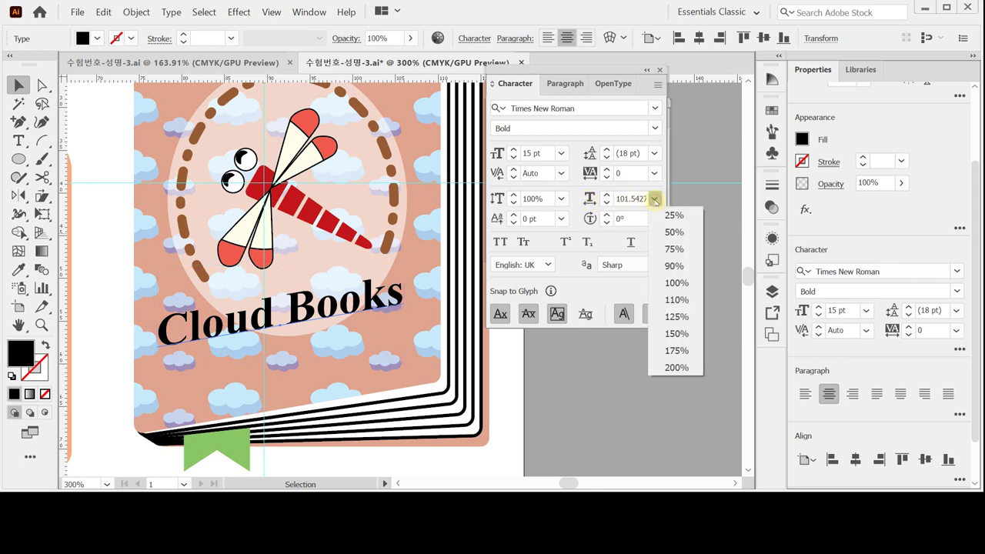
pyautogui.click(677, 283)
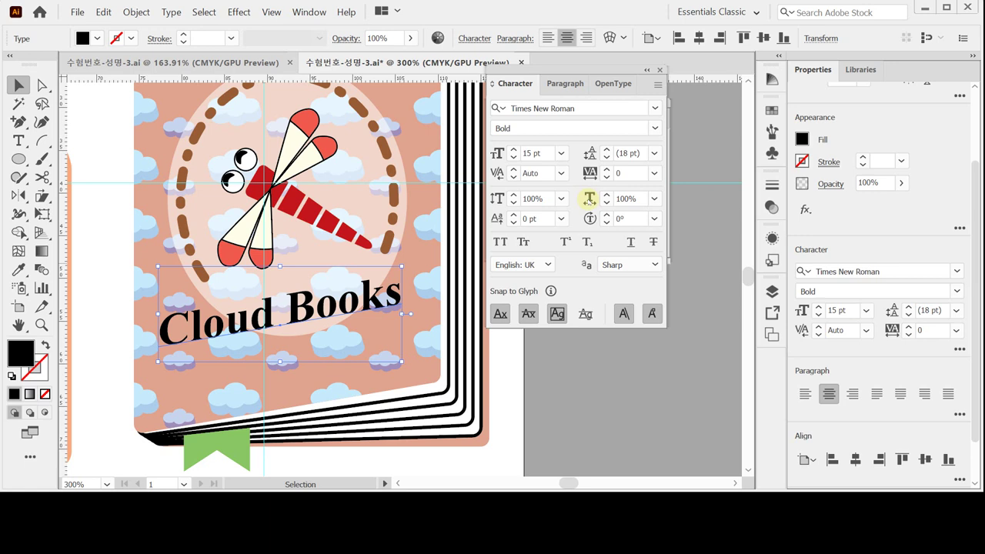
pyautogui.click(693, 13)
pyautogui.click(734, 178)
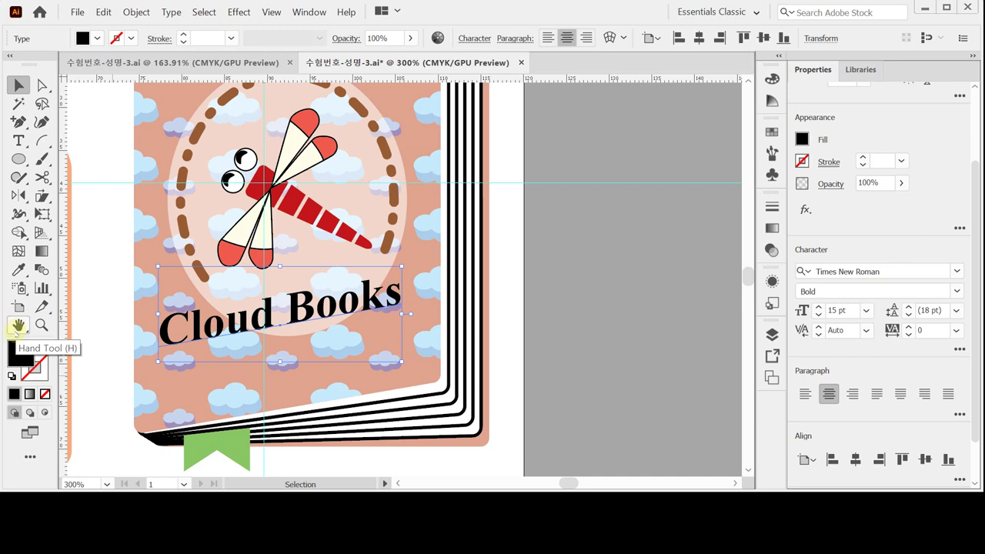
# Deselect the title and hide the guides on the whole artboard.
pyautogui.doubleClick(18, 326)
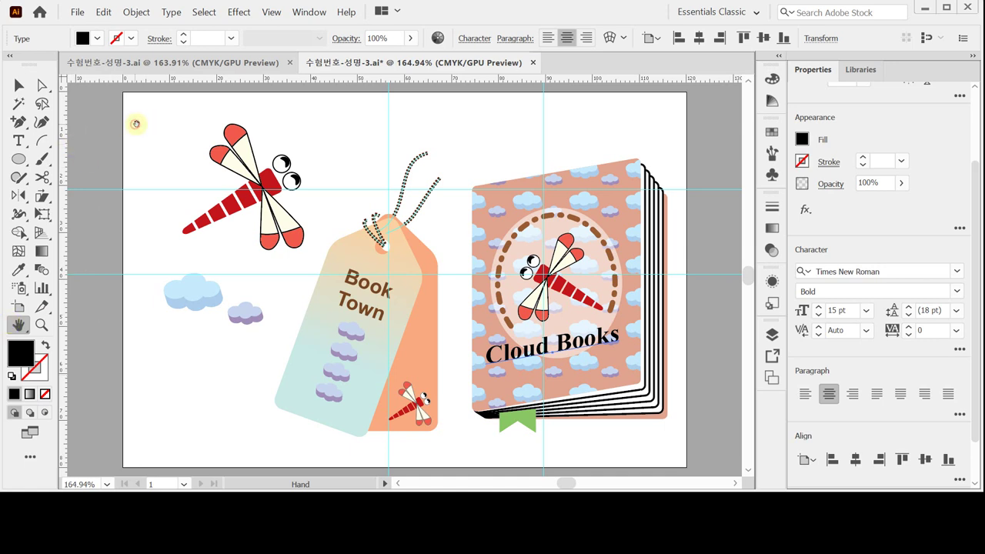
pyautogui.click(17, 86)
pyautogui.click(137, 120)
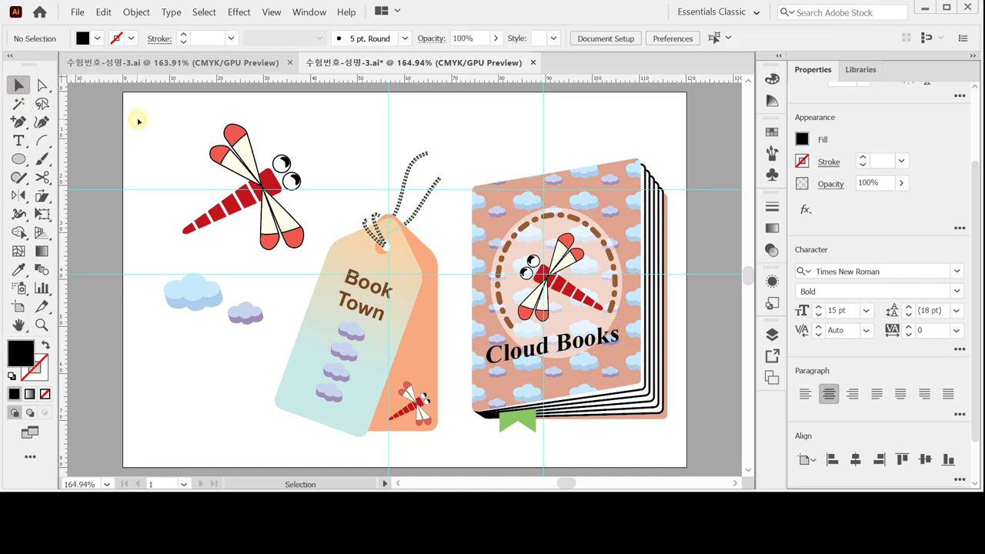
pyautogui.rightClick(138, 120)
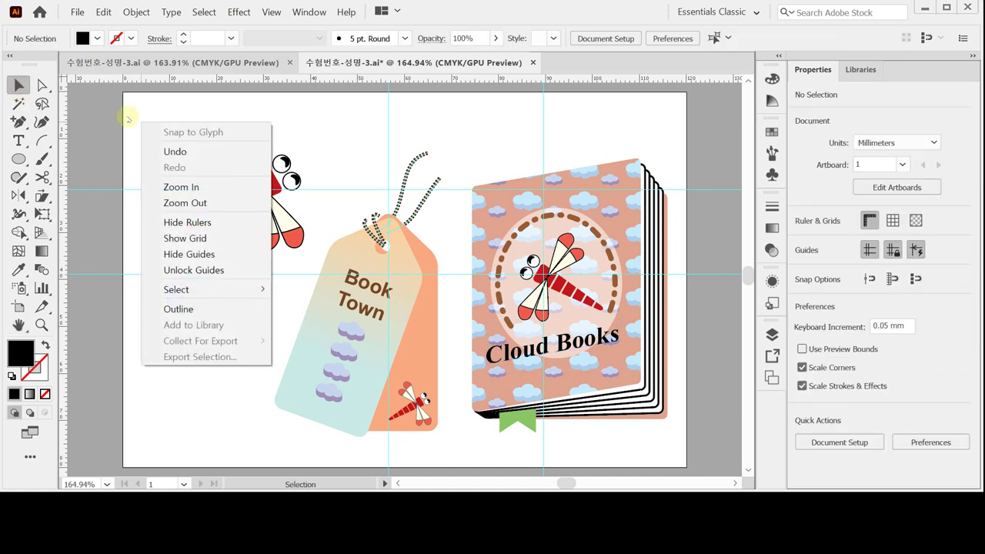
pyautogui.click(219, 264)
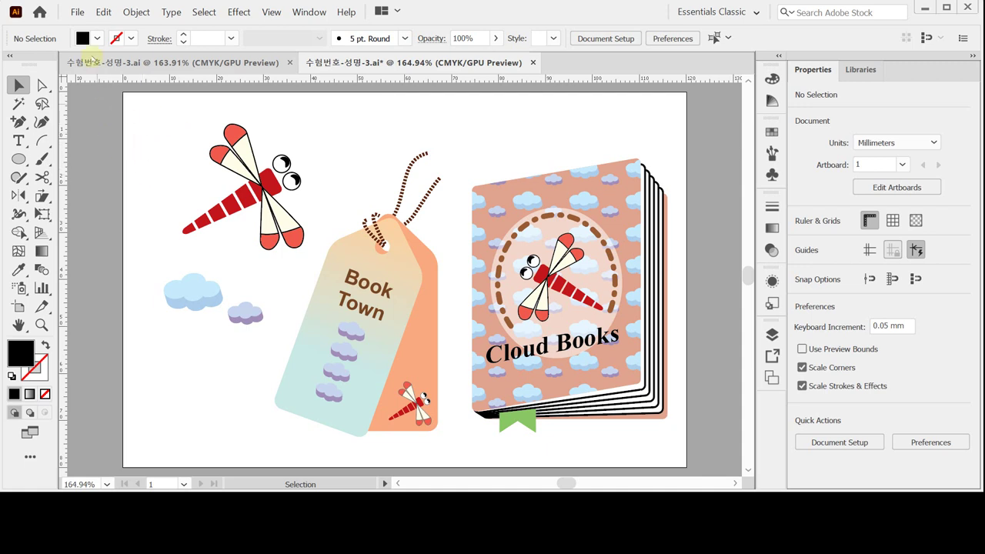
# Save the artwork as 수험번호-성명-3.ai in the GTQ folder in Illustrator 2020 format, replacing the existing file.
pyautogui.click(77, 12)
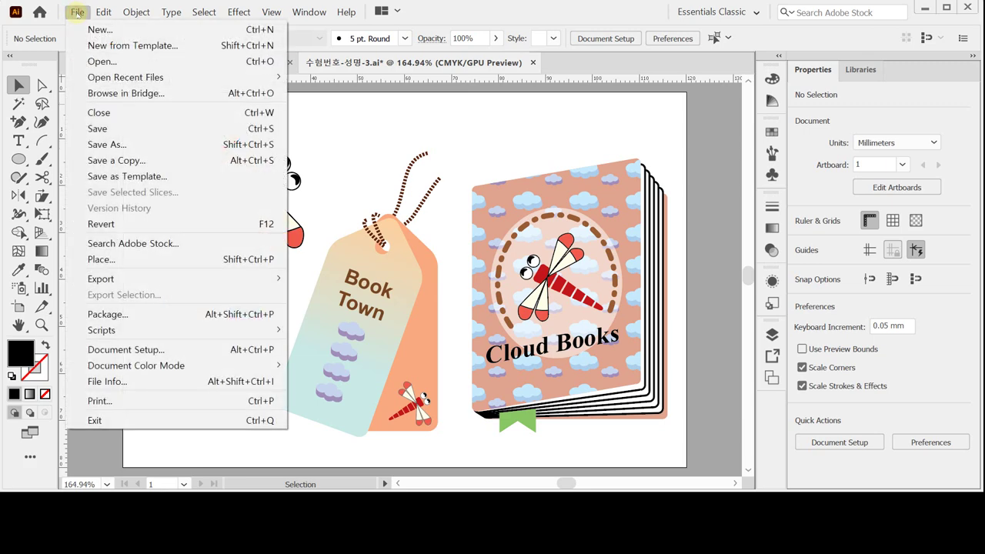
pyautogui.click(128, 144)
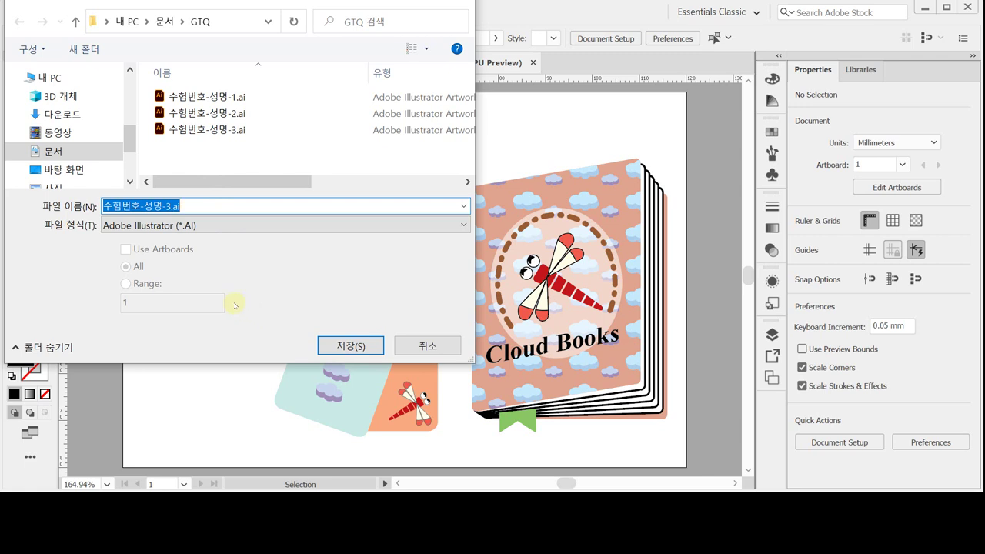
pyautogui.click(197, 297)
pyautogui.click(354, 346)
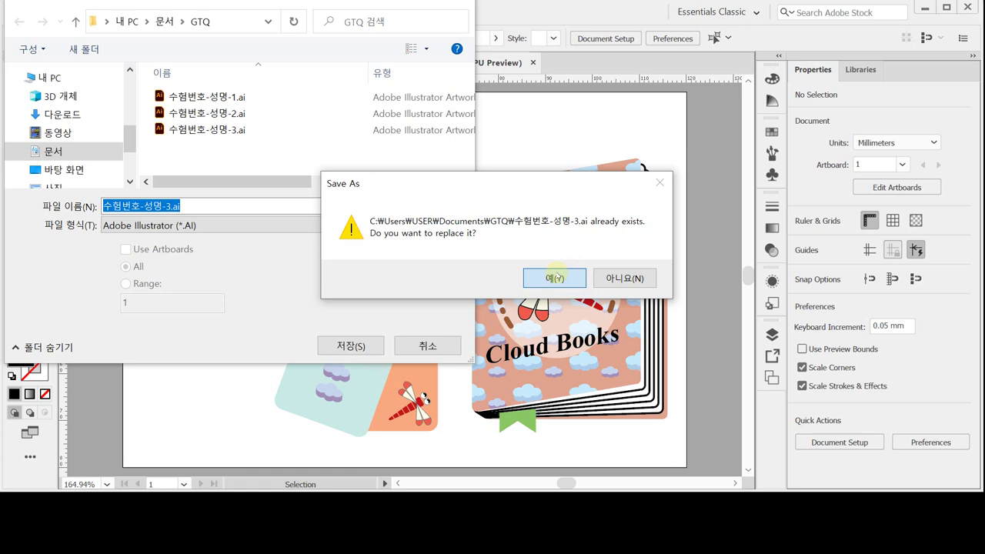
pyautogui.click(555, 278)
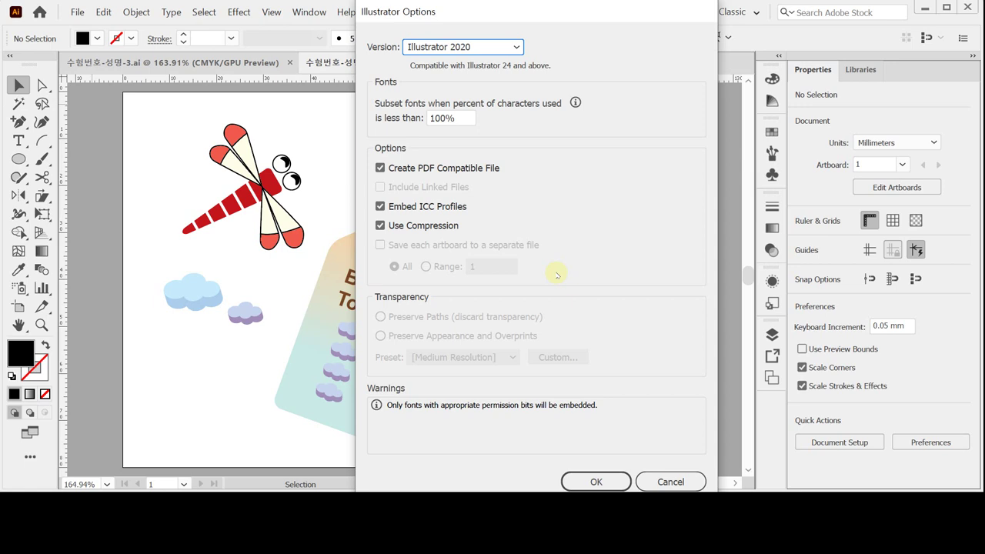
pyautogui.press('Return')
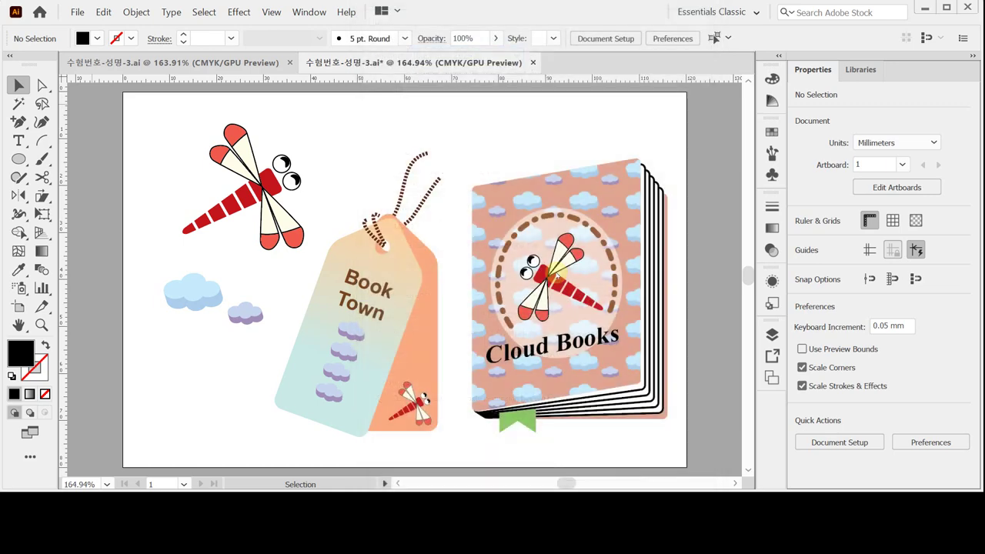